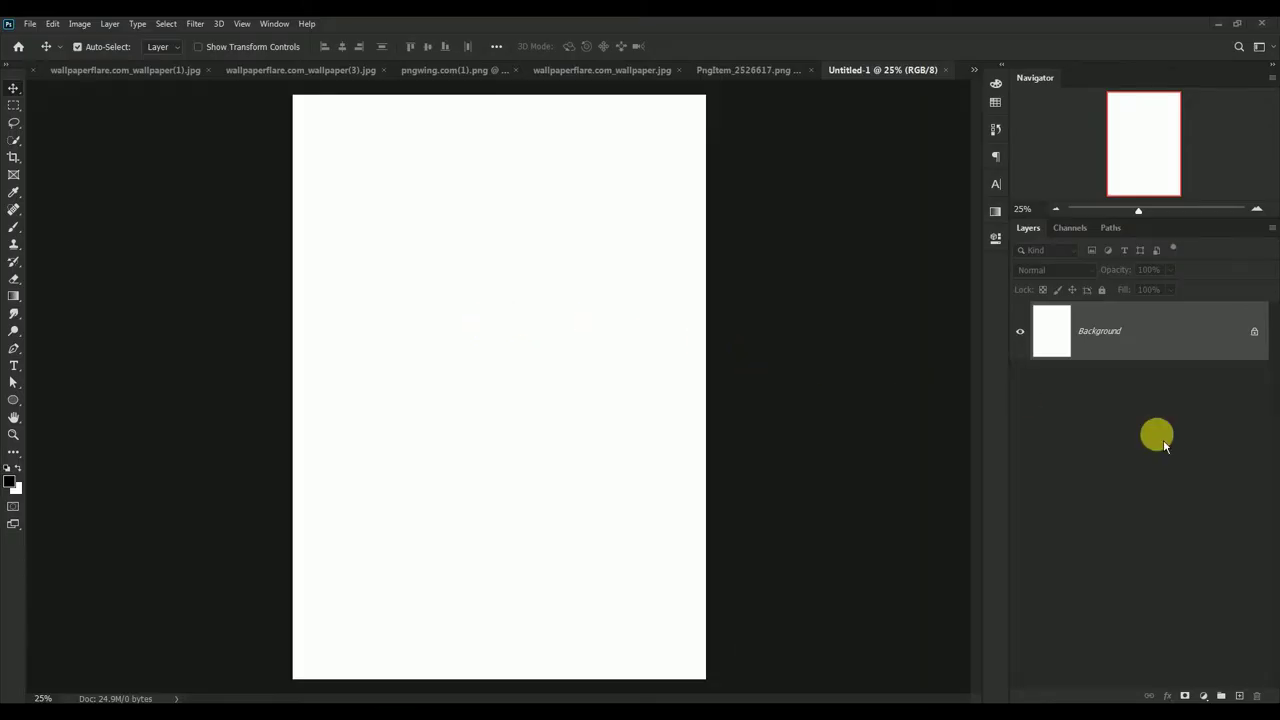
- Add a Solid Color fill layer in grey #6a6a6a over the blank canvas
click(1203, 696)
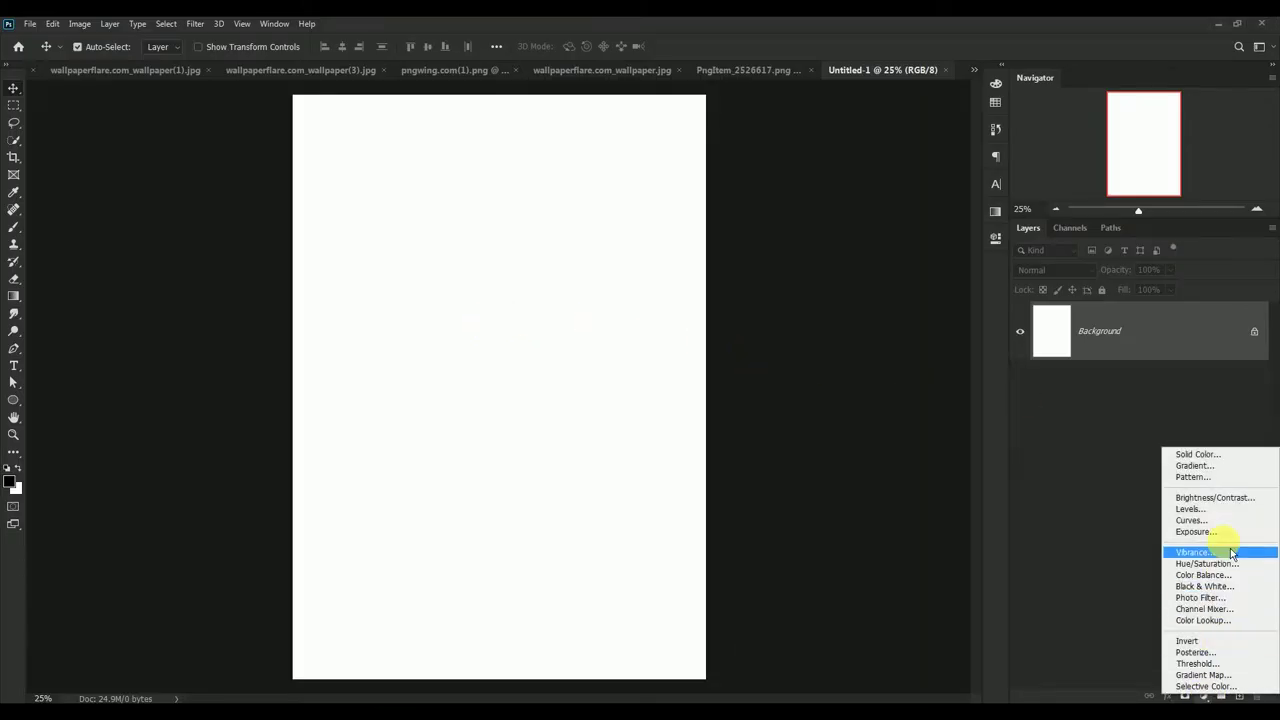
click(1215, 455)
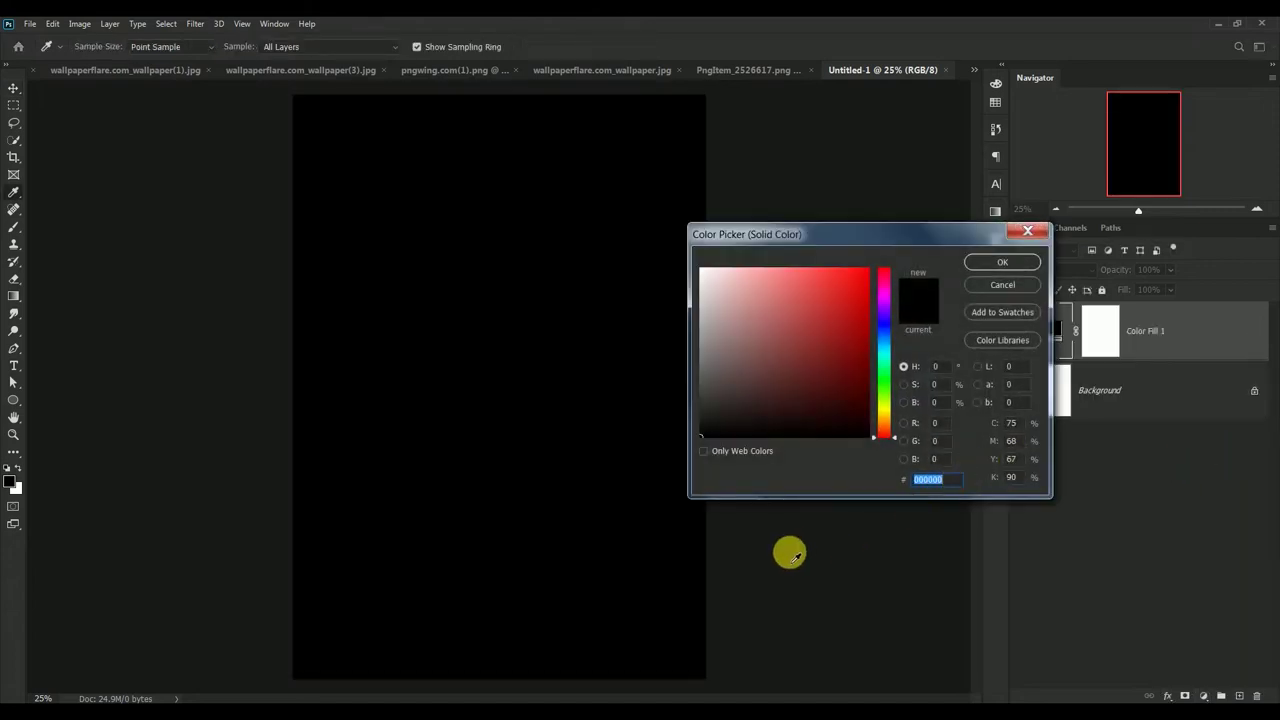
text(6)
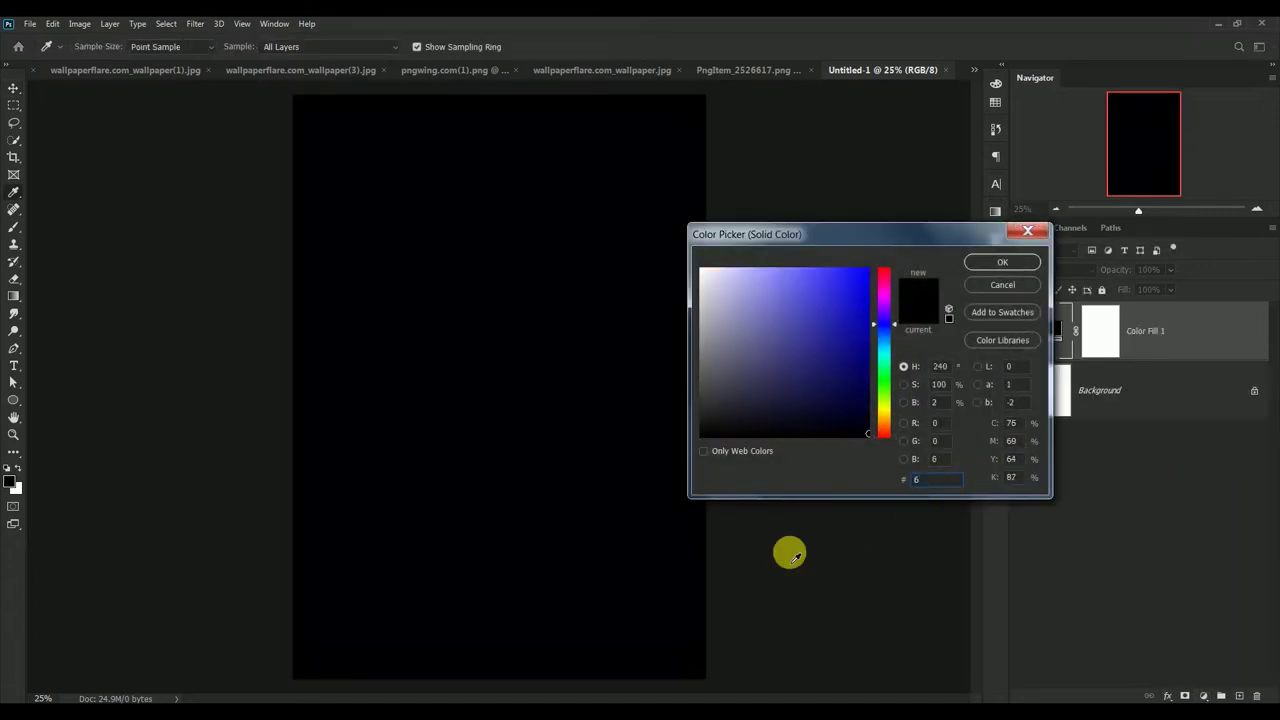
text(a6a)
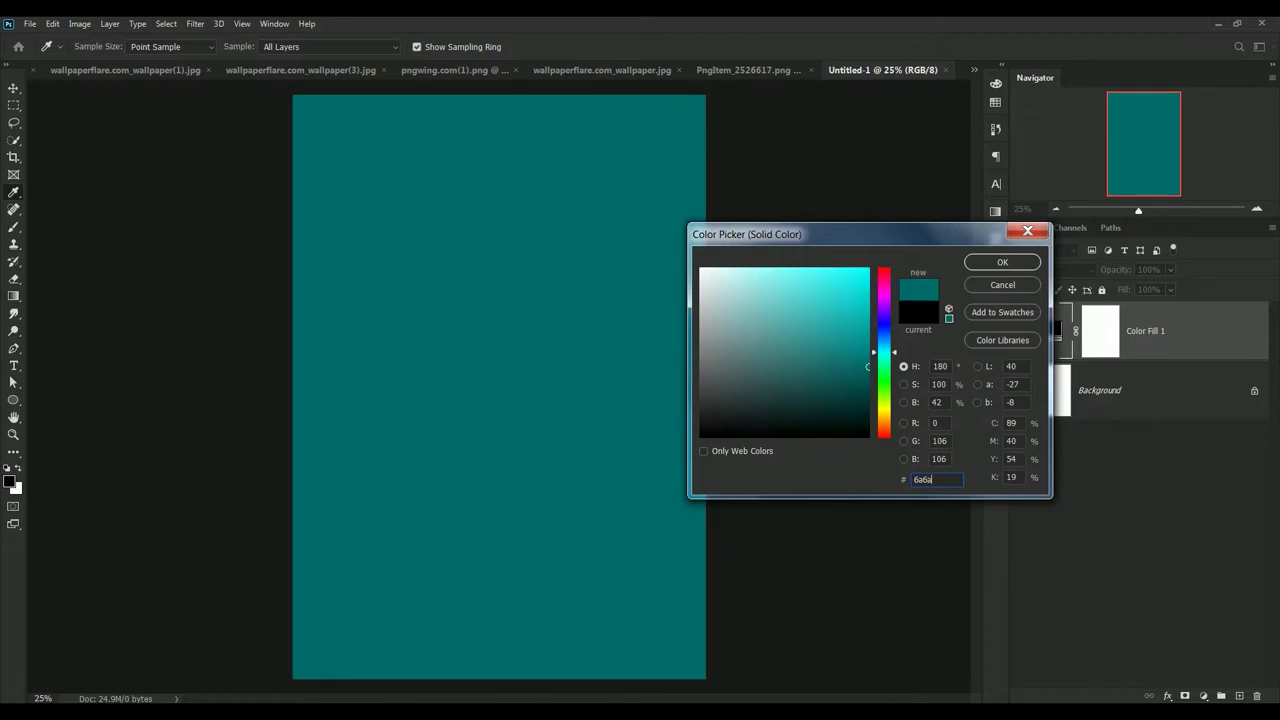
text(6a)
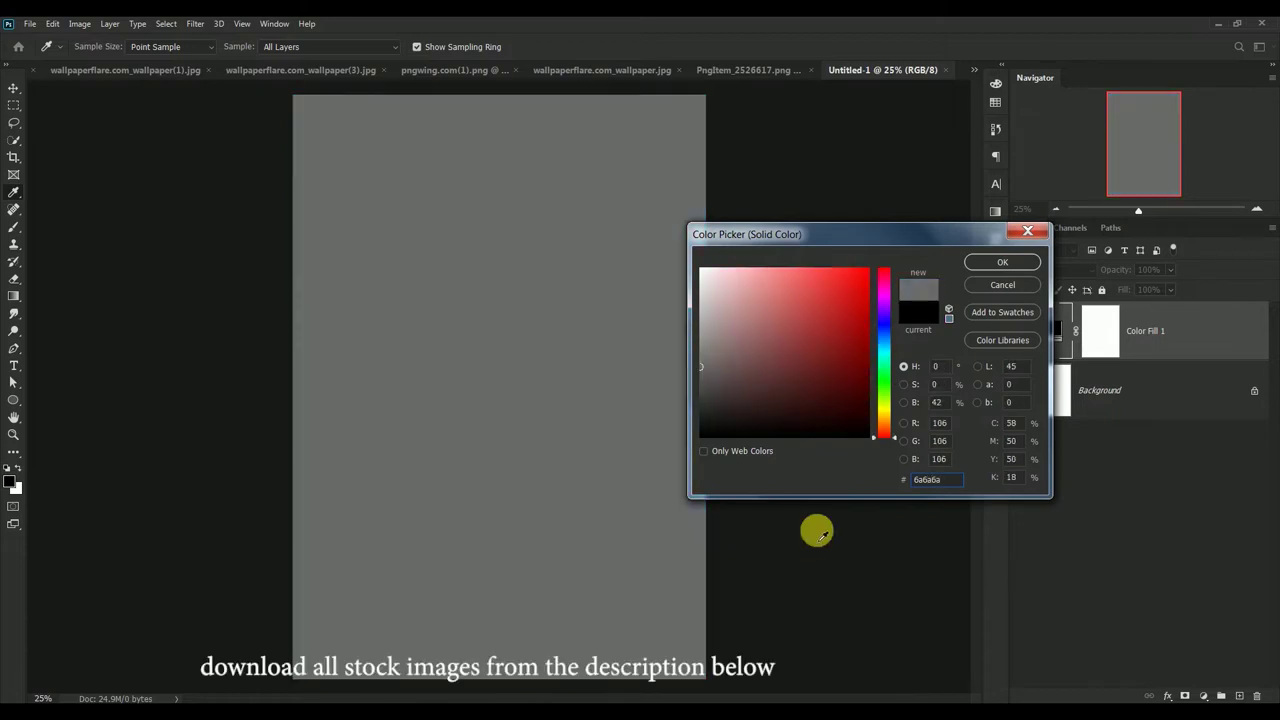
click(1012, 268)
key(v)
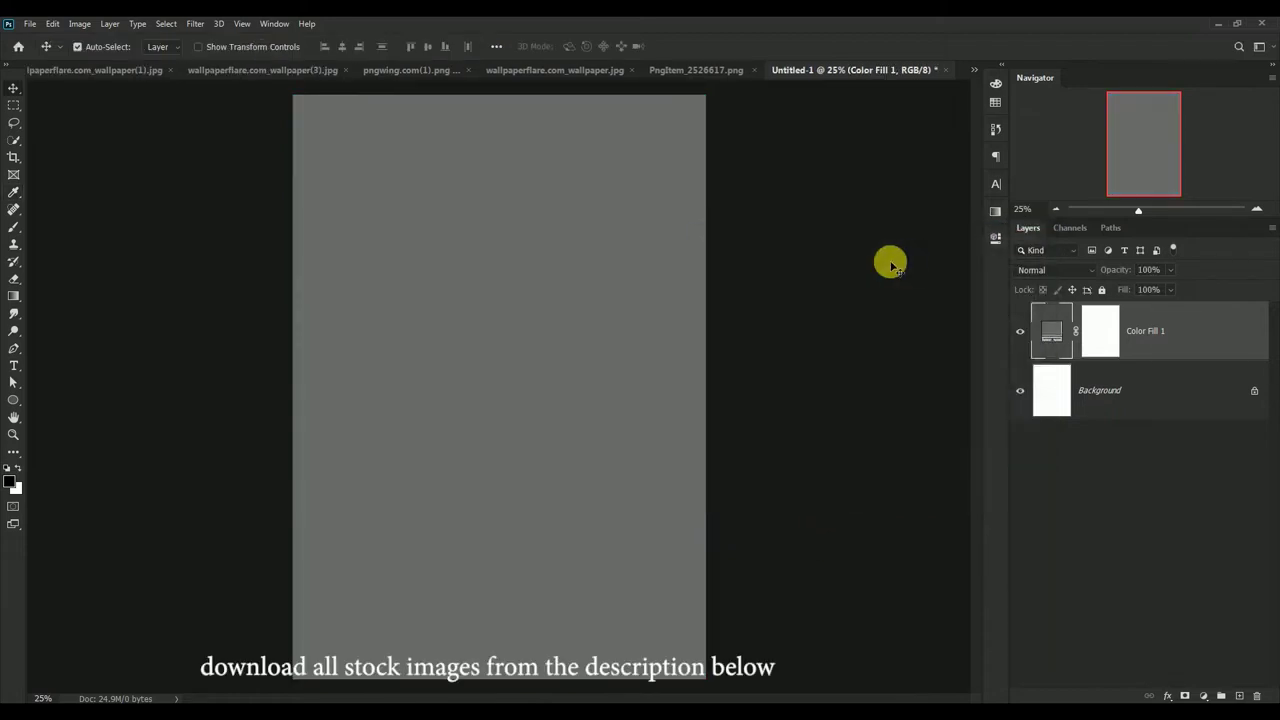
- Copy the viking ship photo 3643620.jpg into the poster and close the source unsaved
click(976, 71)
click(1007, 78)
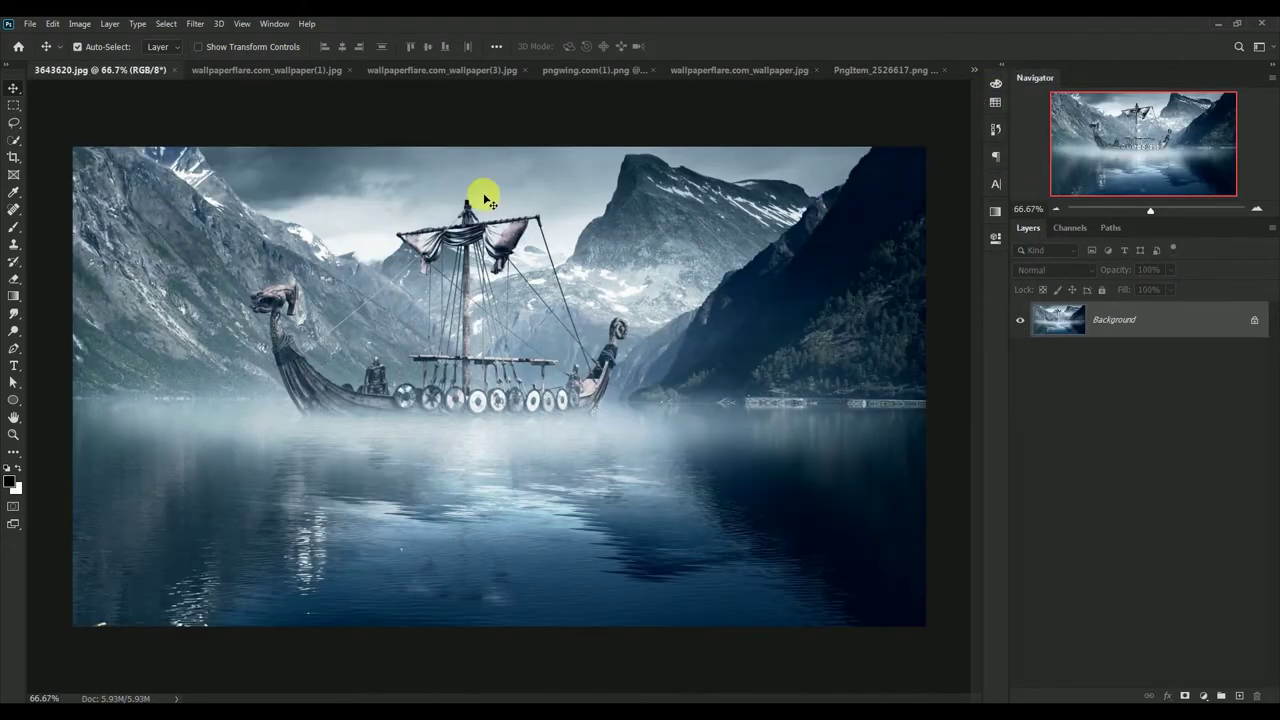
drag(72, 74, 508, 230)
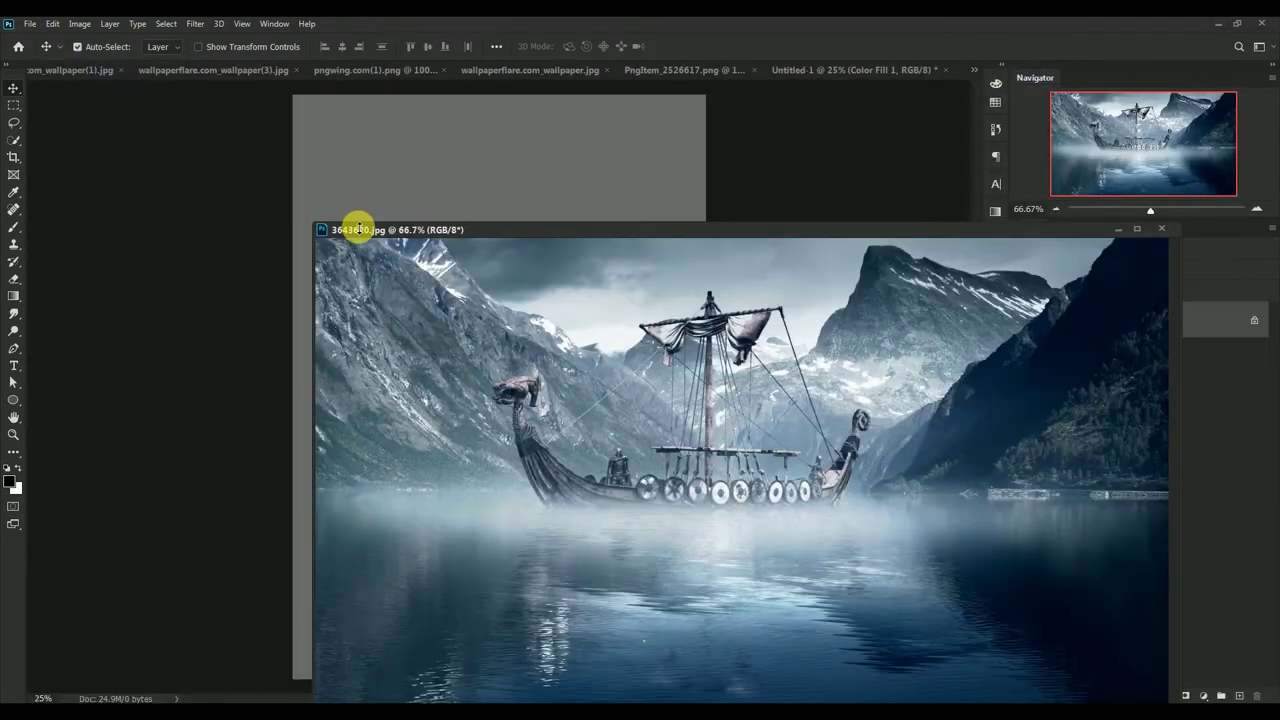
drag(663, 388, 463, 149)
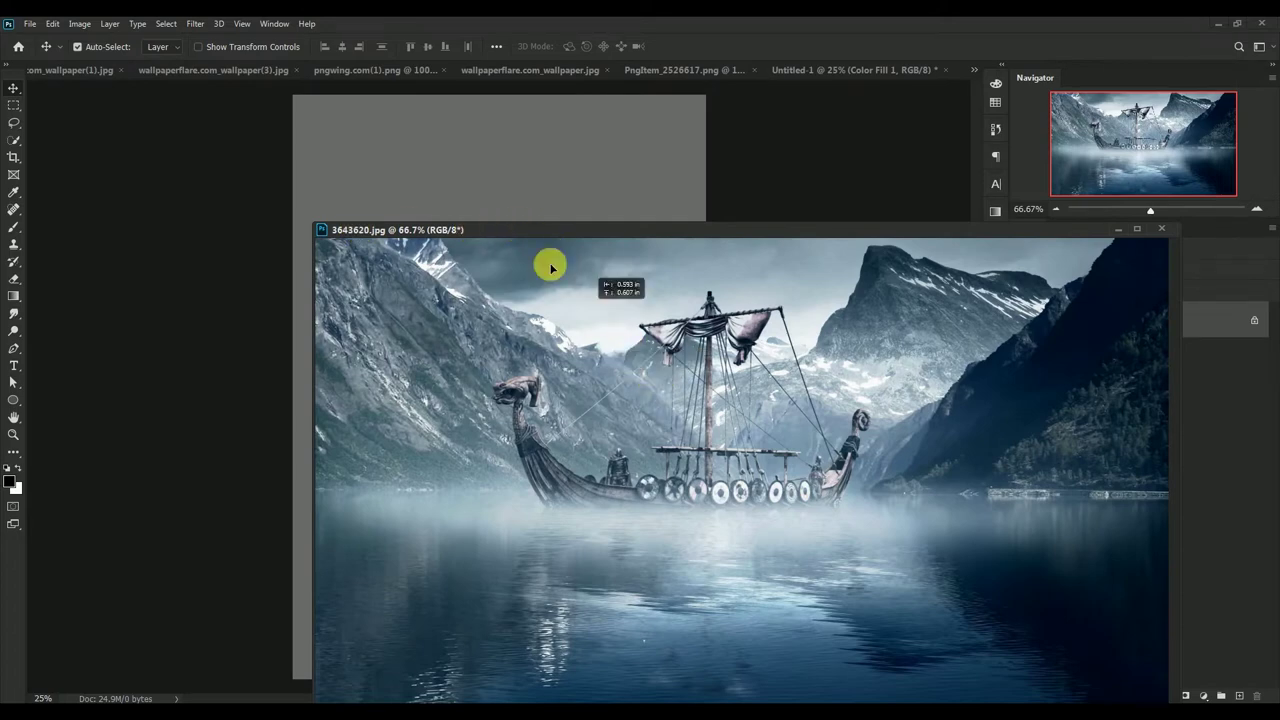
drag(831, 236, 573, 204)
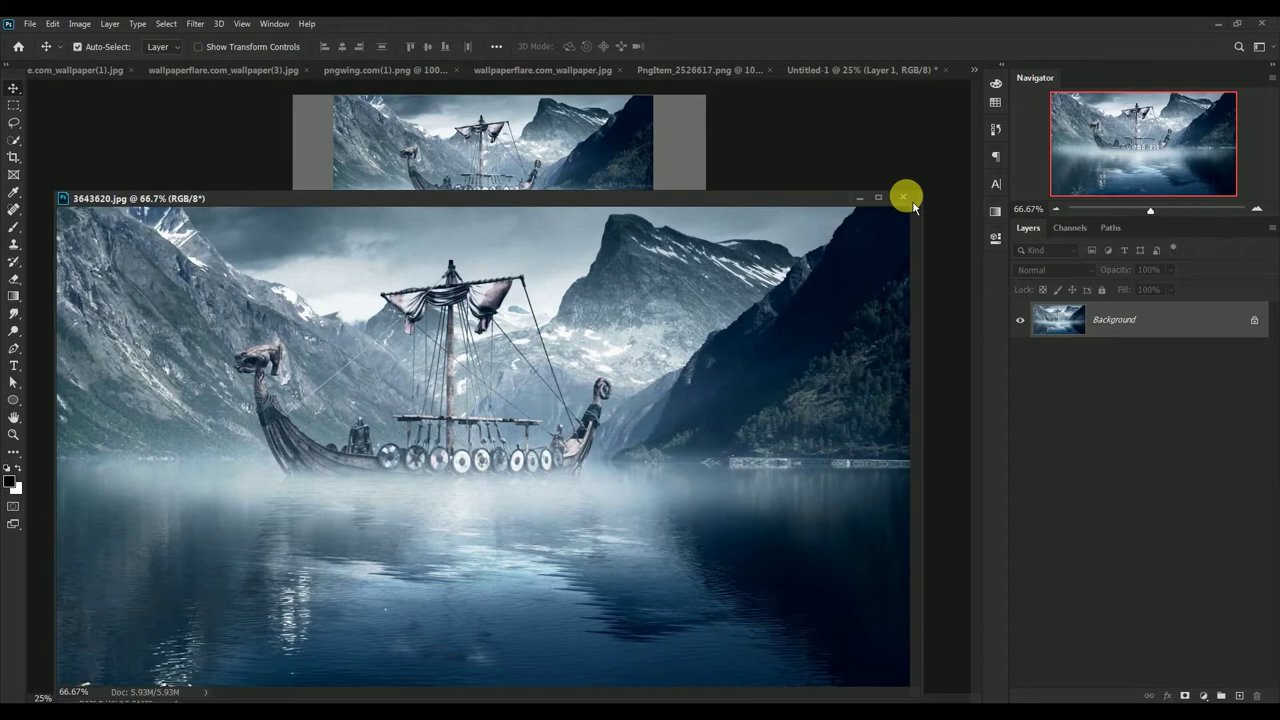
click(904, 198)
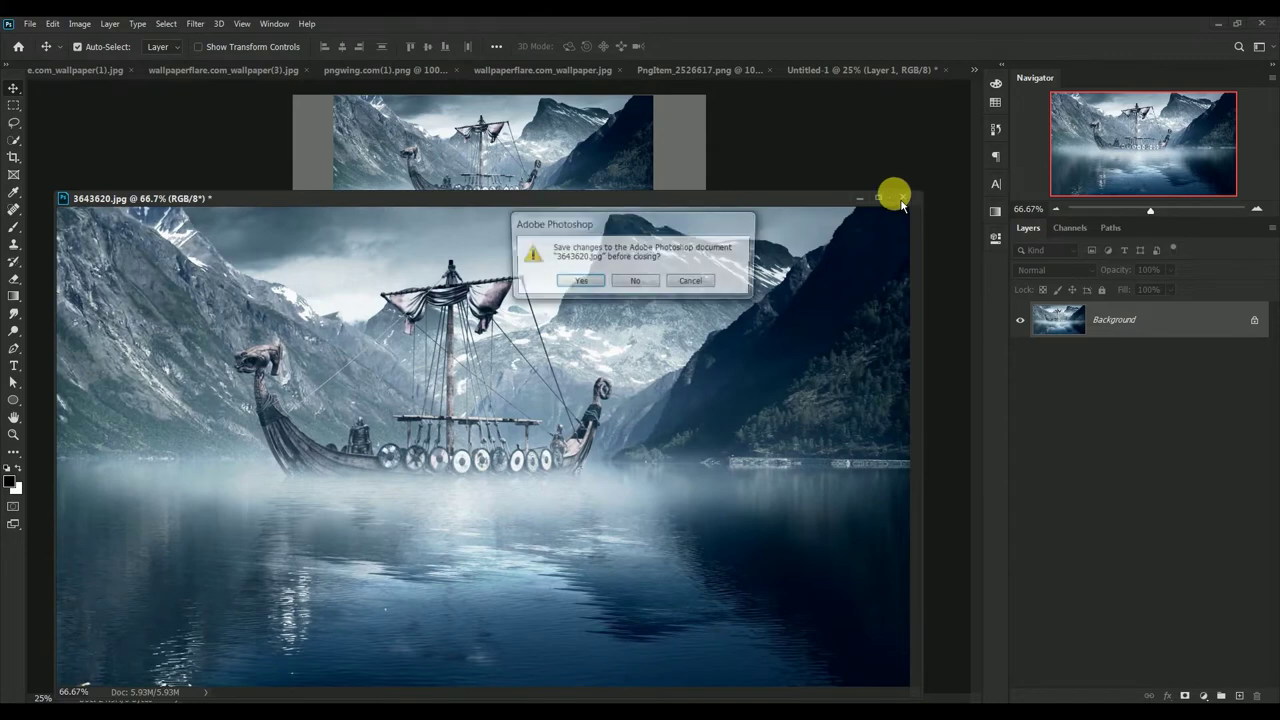
click(636, 283)
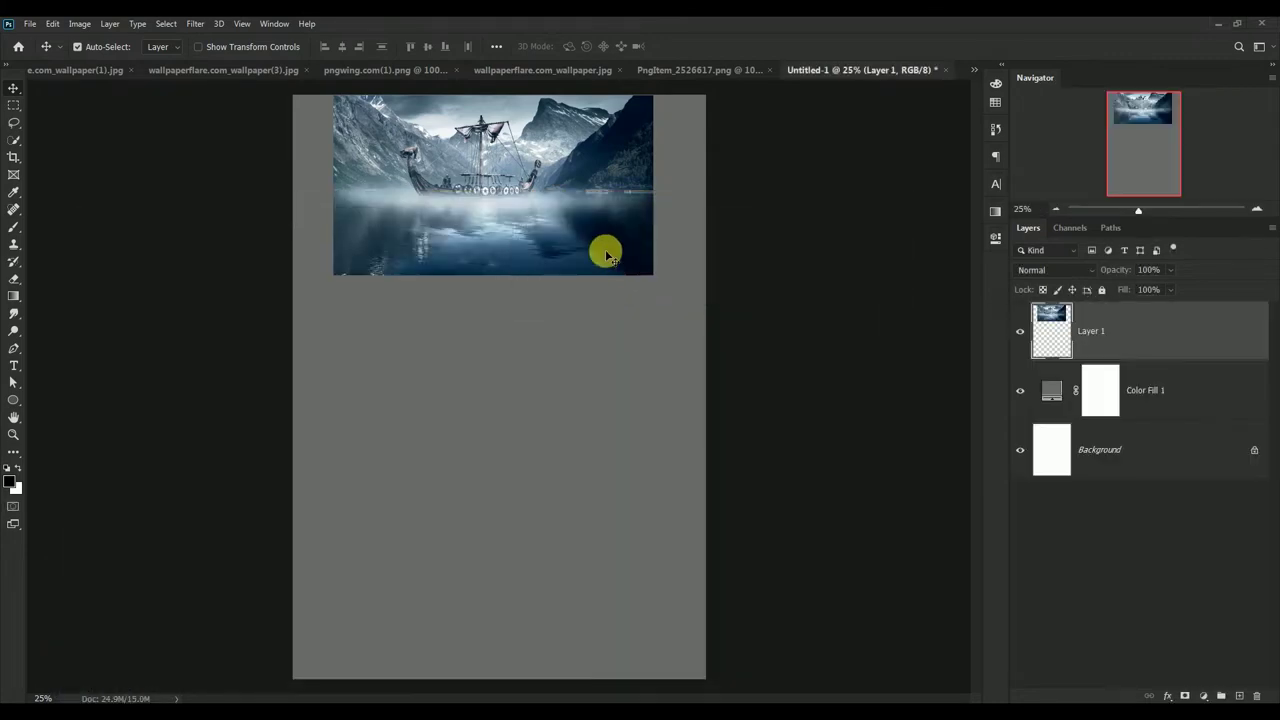
- Convert the ship layer to a smart object, then scale it to about 158%, centred on the canvas
drag(528, 214, 528, 403)
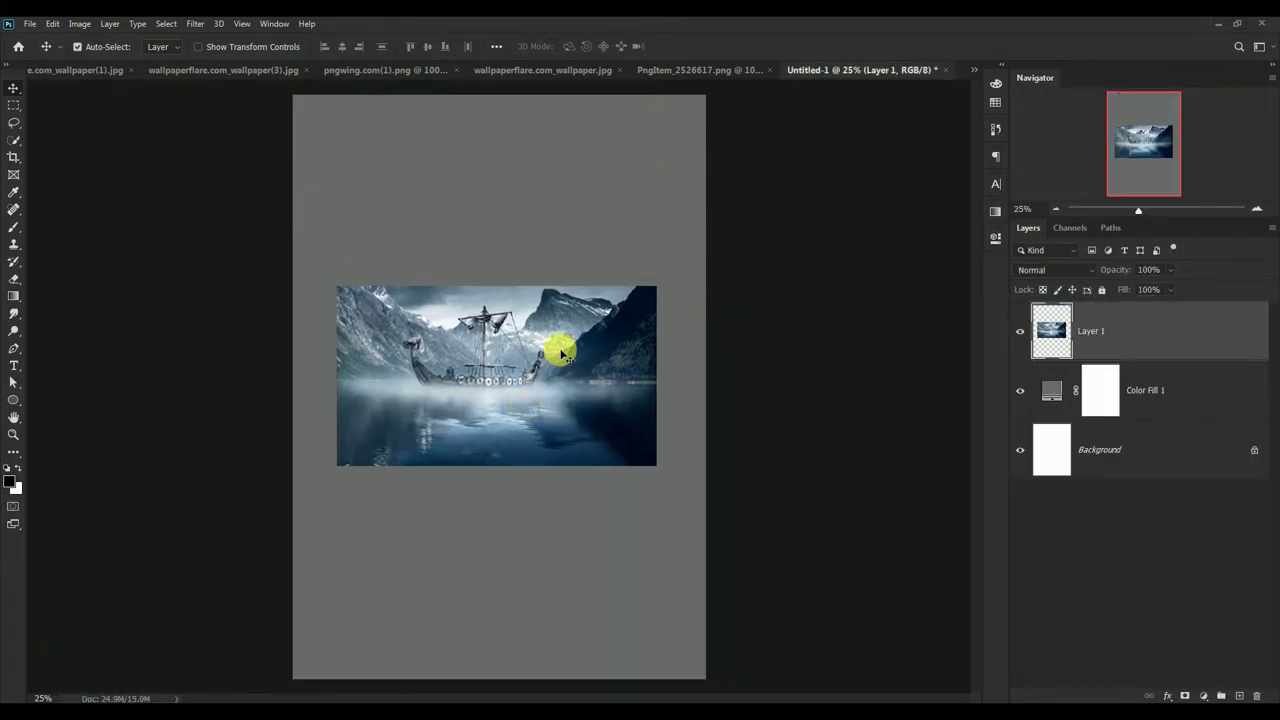
right_click(1160, 334)
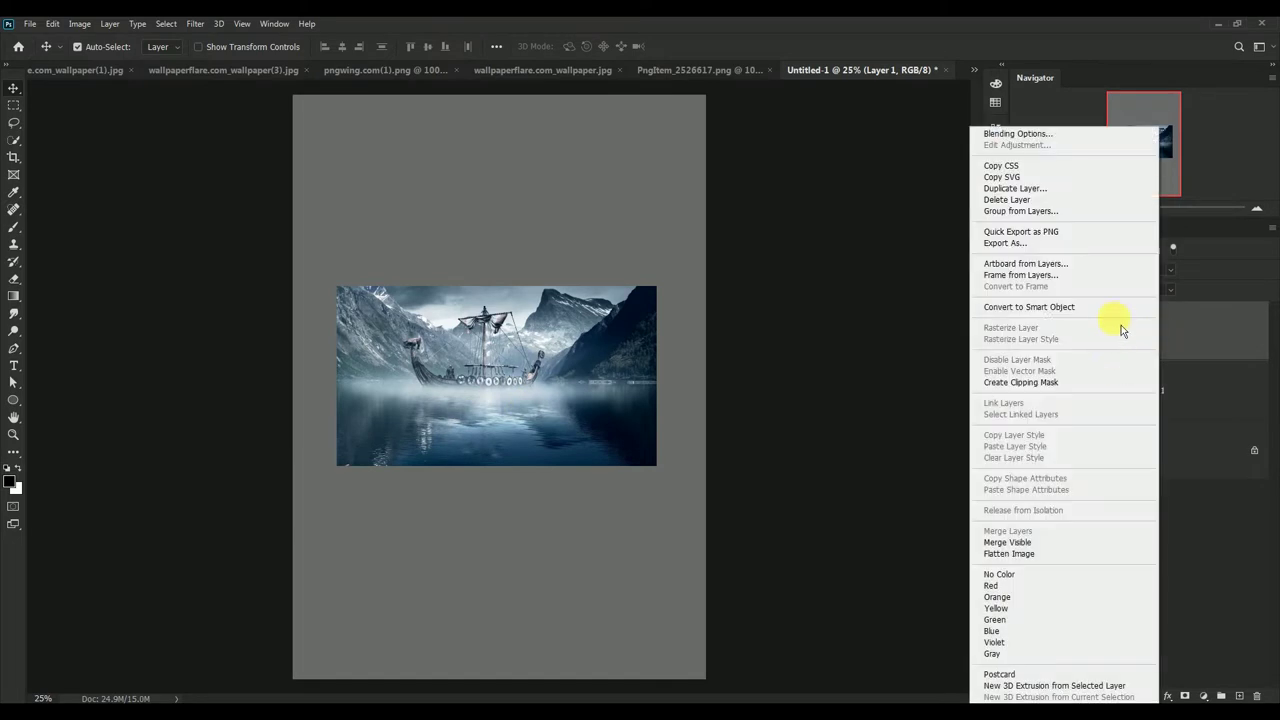
click(1121, 312)
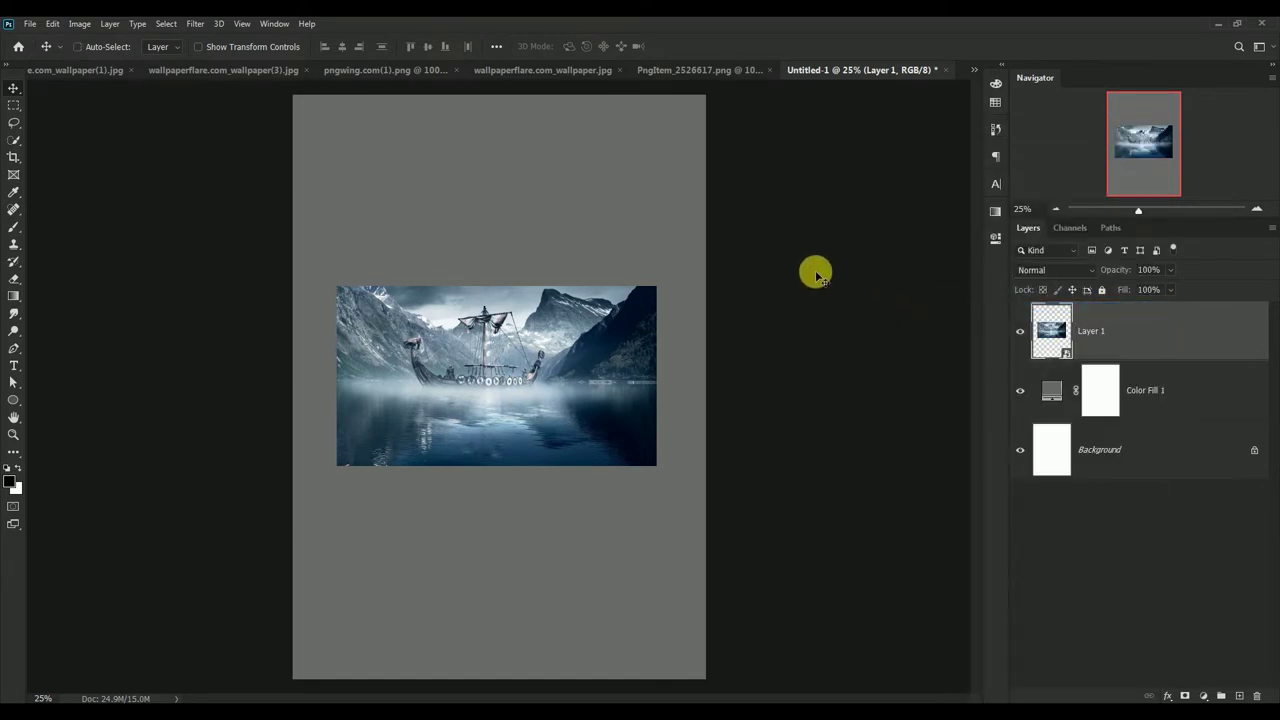
key(ctrl+t)
drag(655, 464, 843, 569)
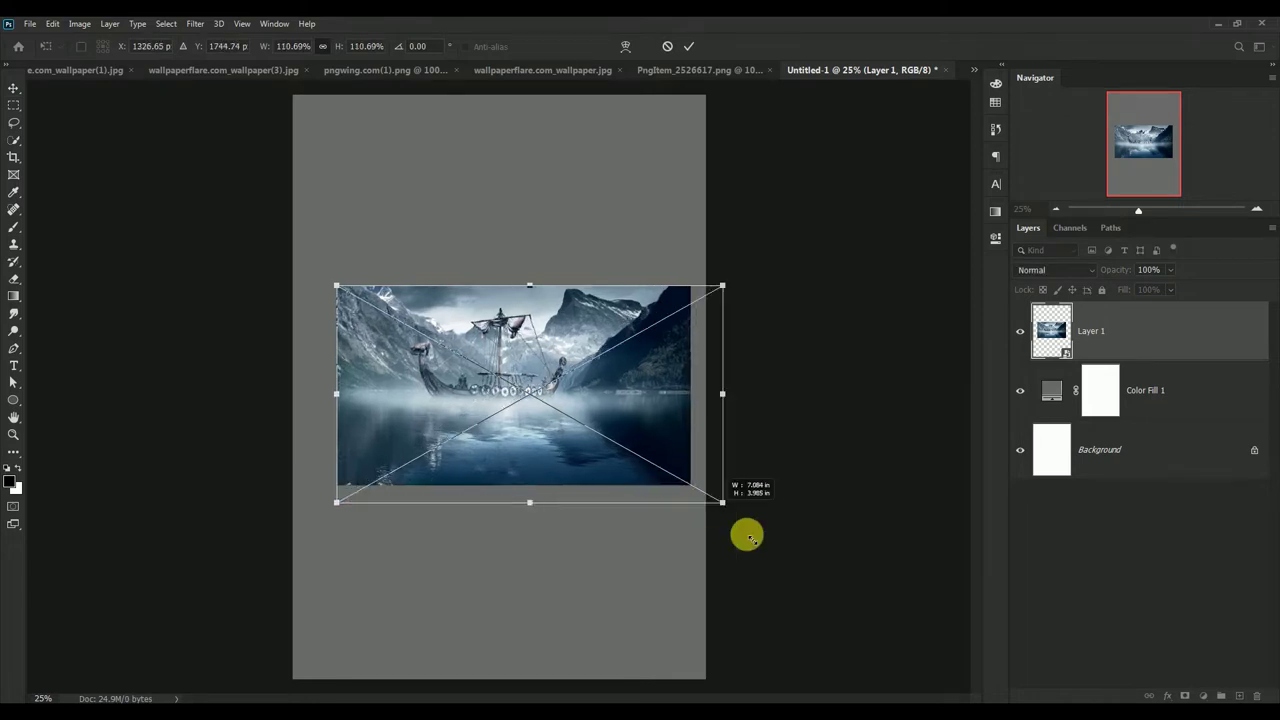
drag(637, 490, 527, 485)
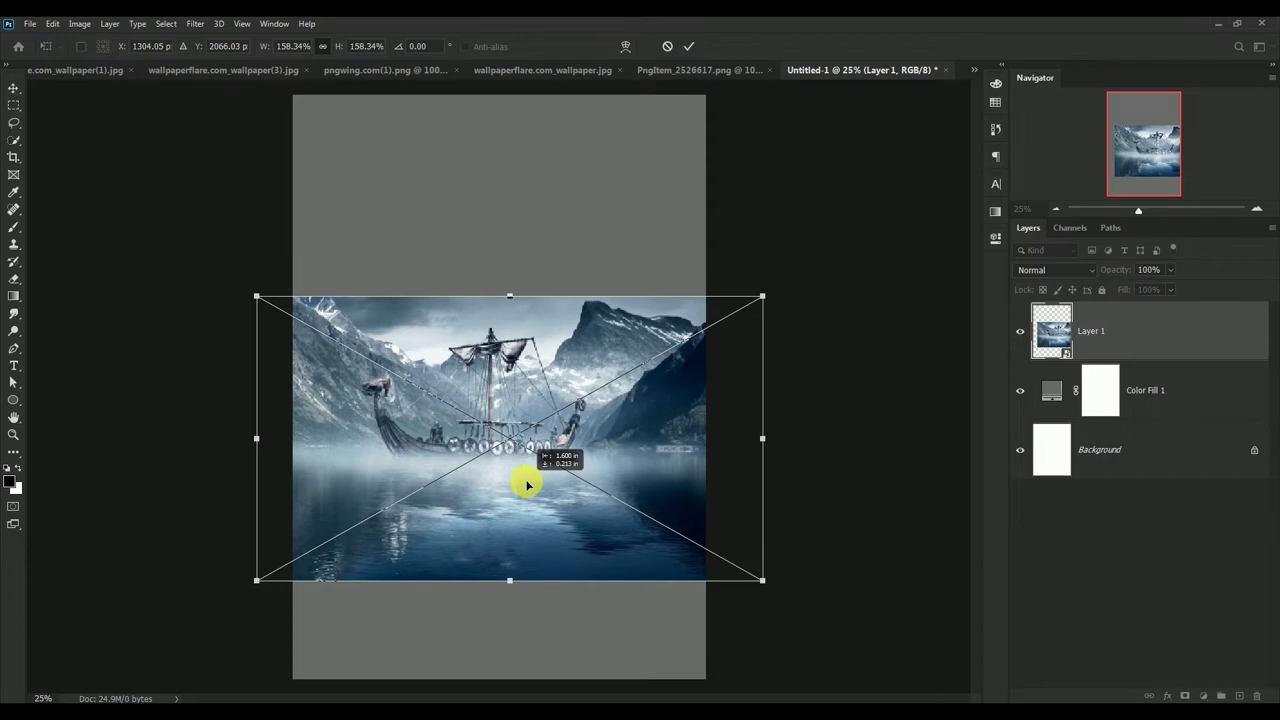
click(690, 46)
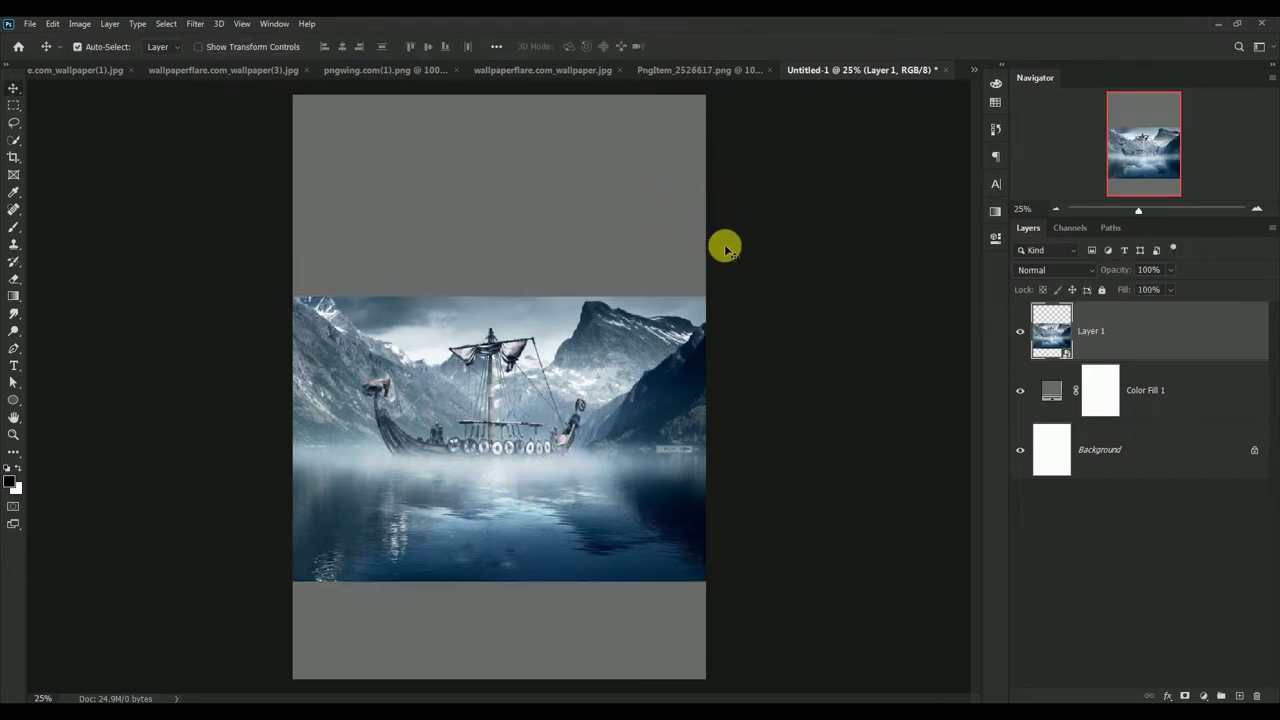
- Mask the ship layer with black-to-white gradients fading its top and sides into grey
click(1185, 695)
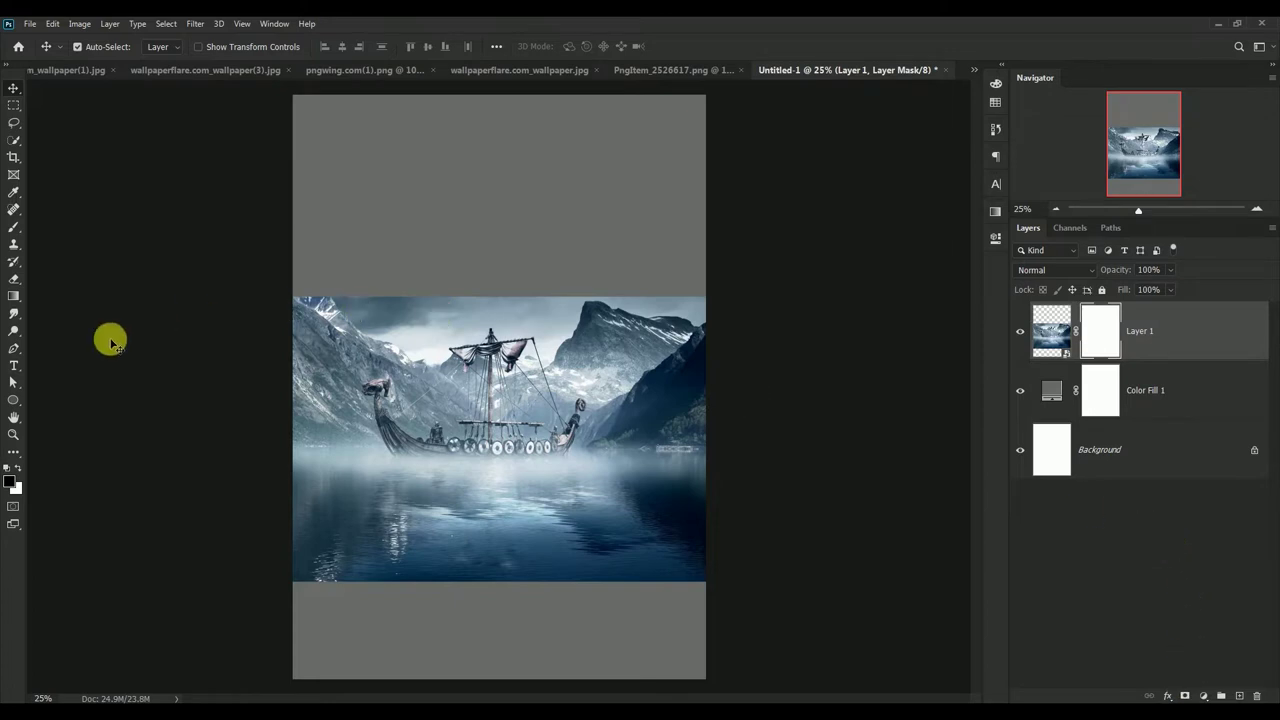
click(16, 296)
drag(502, 267, 520, 484)
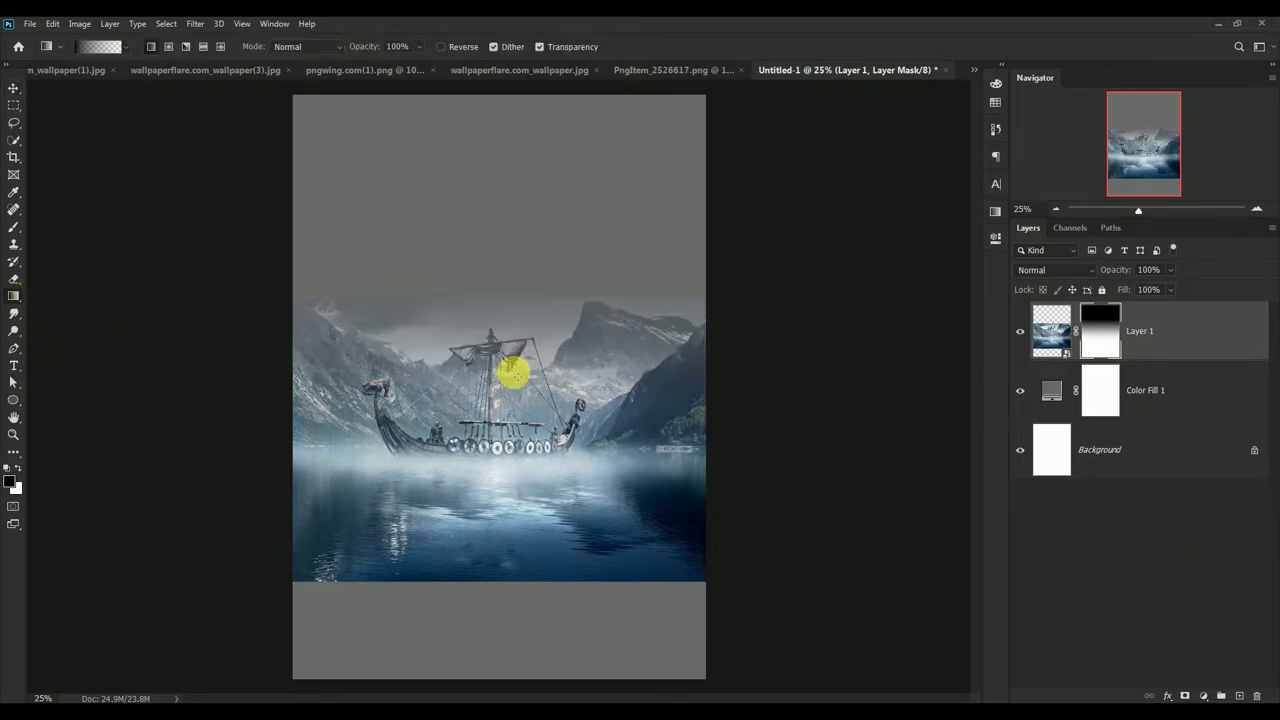
drag(488, 252, 510, 541)
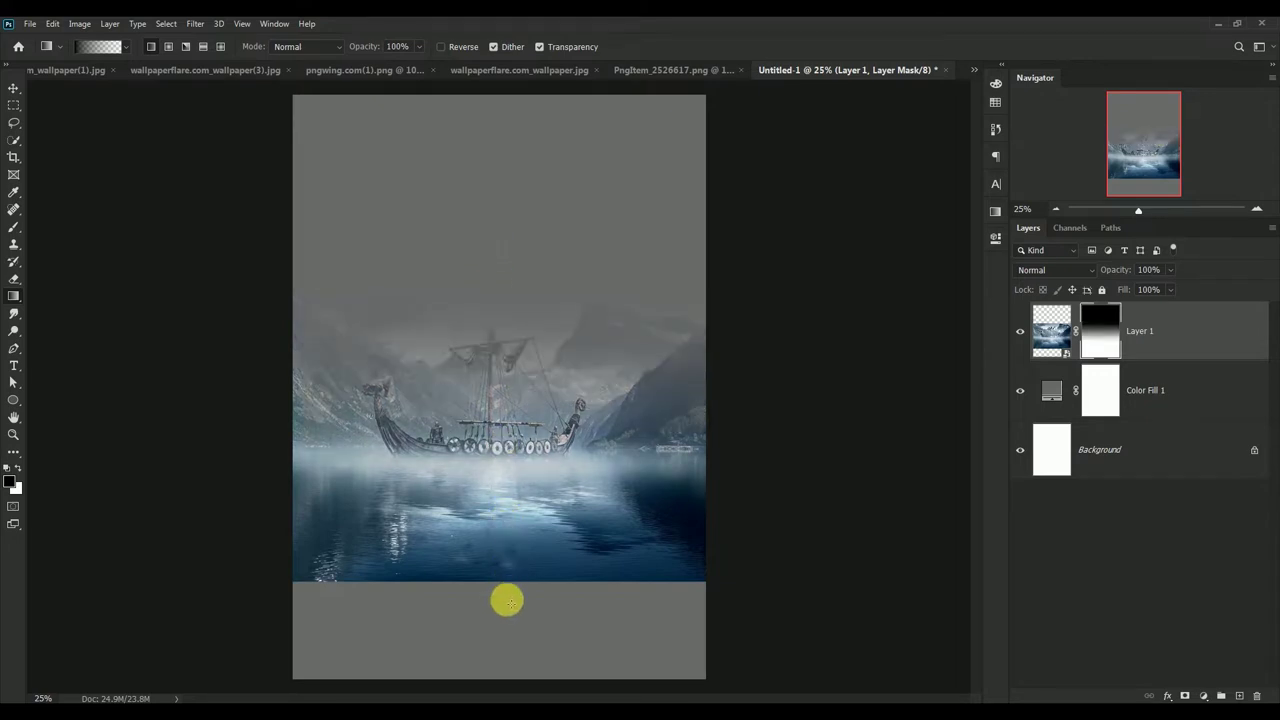
drag(506, 600, 491, 343)
drag(789, 432, 546, 423)
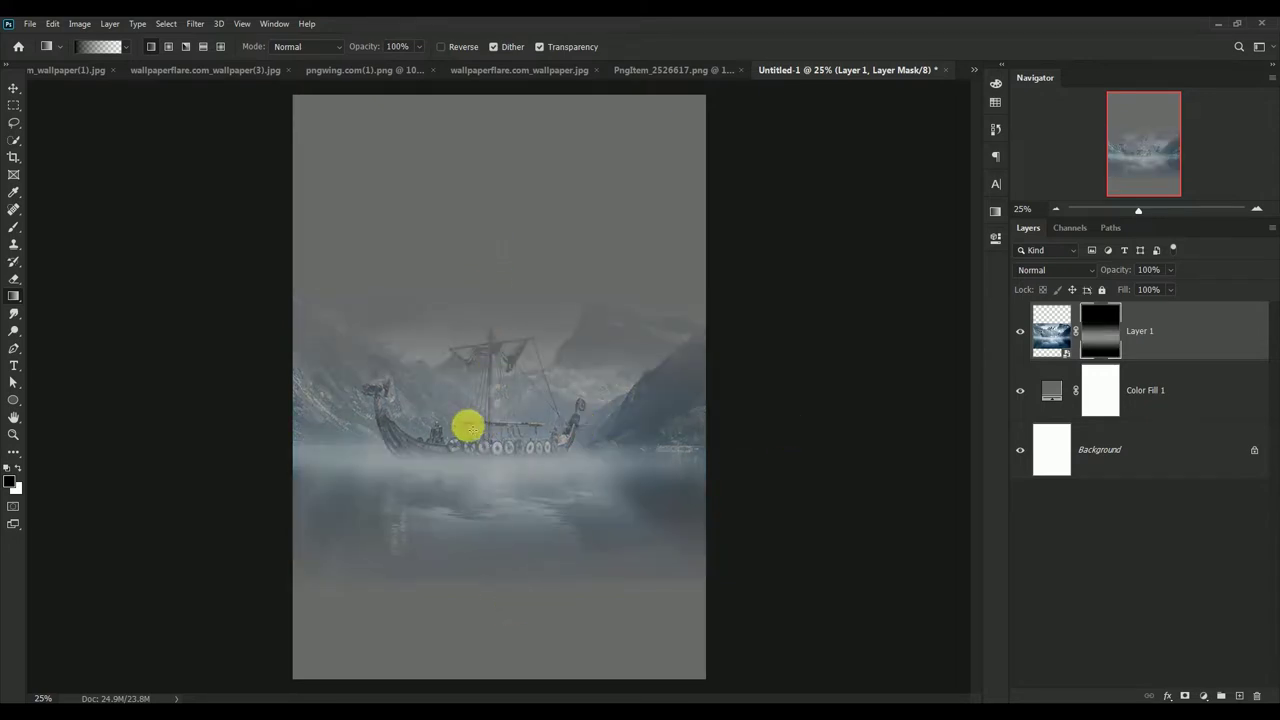
drag(177, 423, 580, 429)
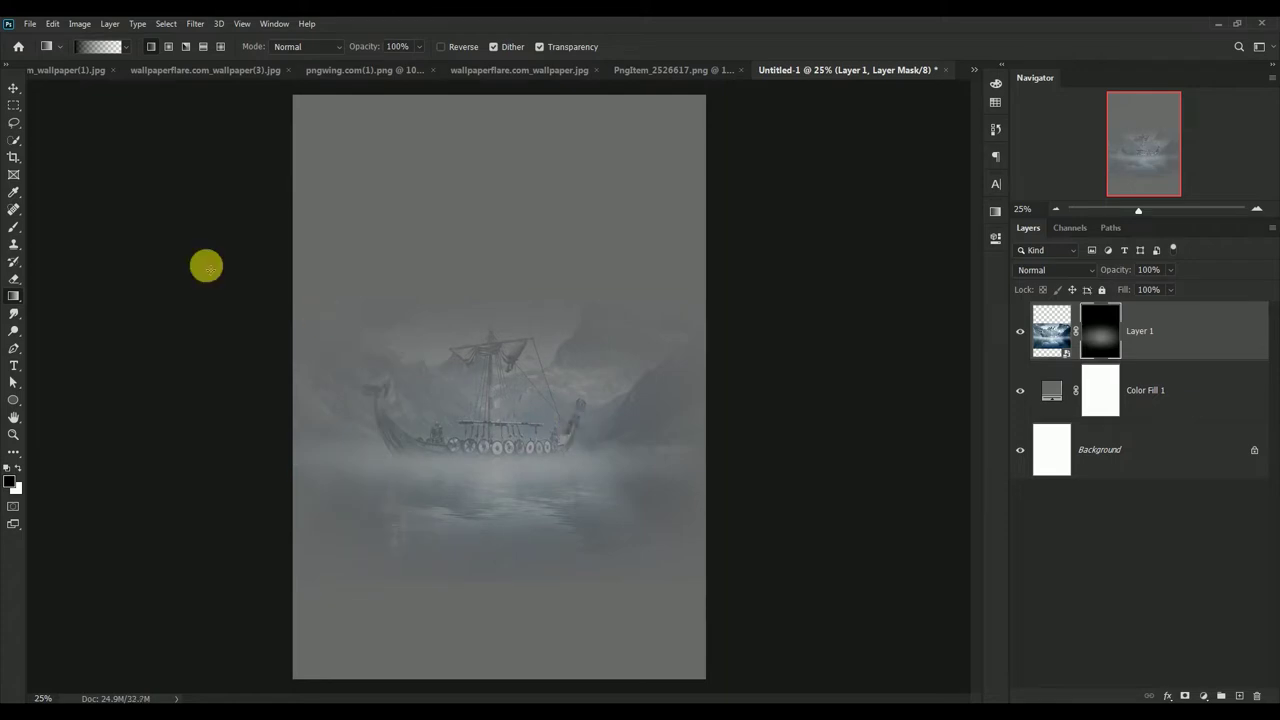
- Move the ship lower on the canvas and redo the fade on its left side
click(13, 88)
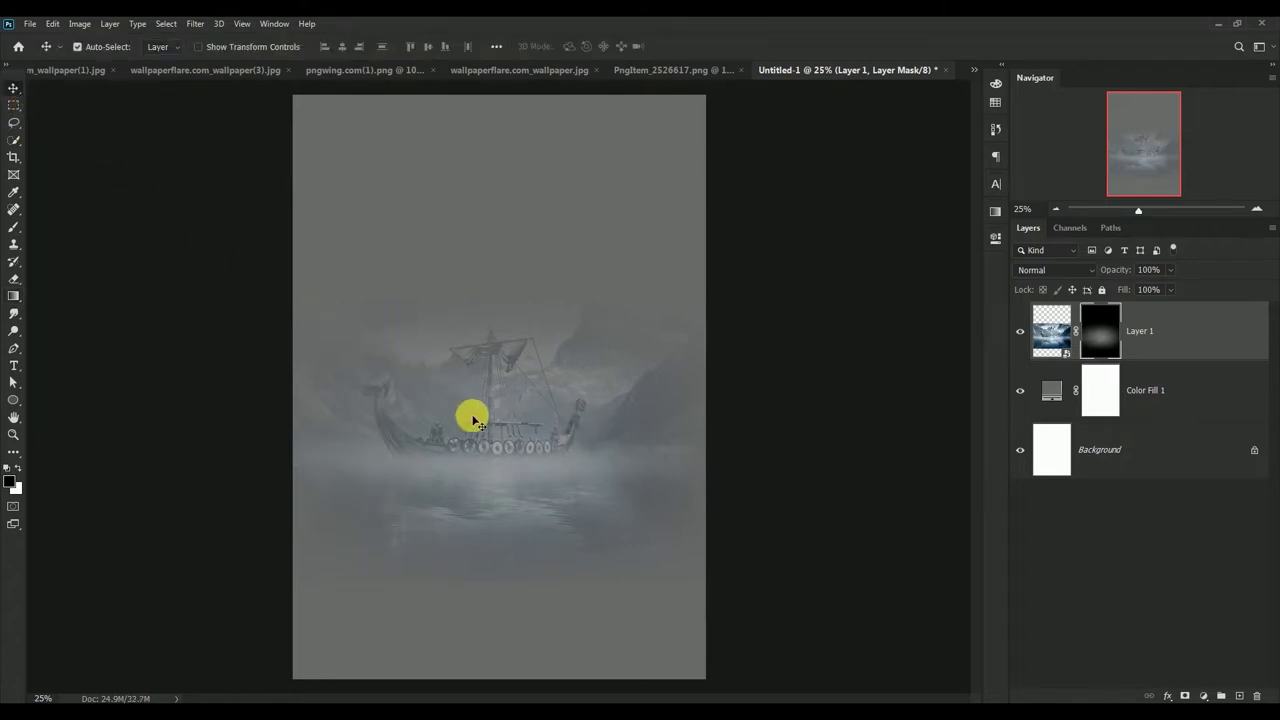
drag(471, 417, 567, 517)
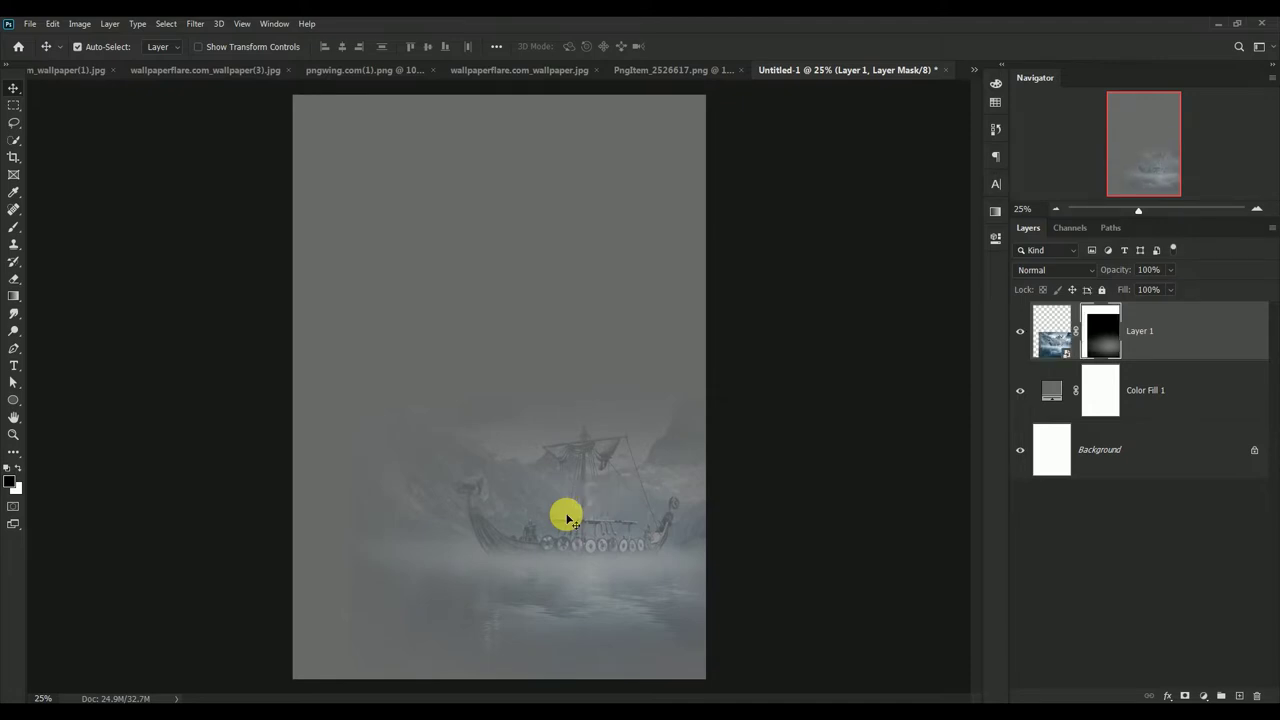
click(14, 296)
drag(222, 520, 430, 520)
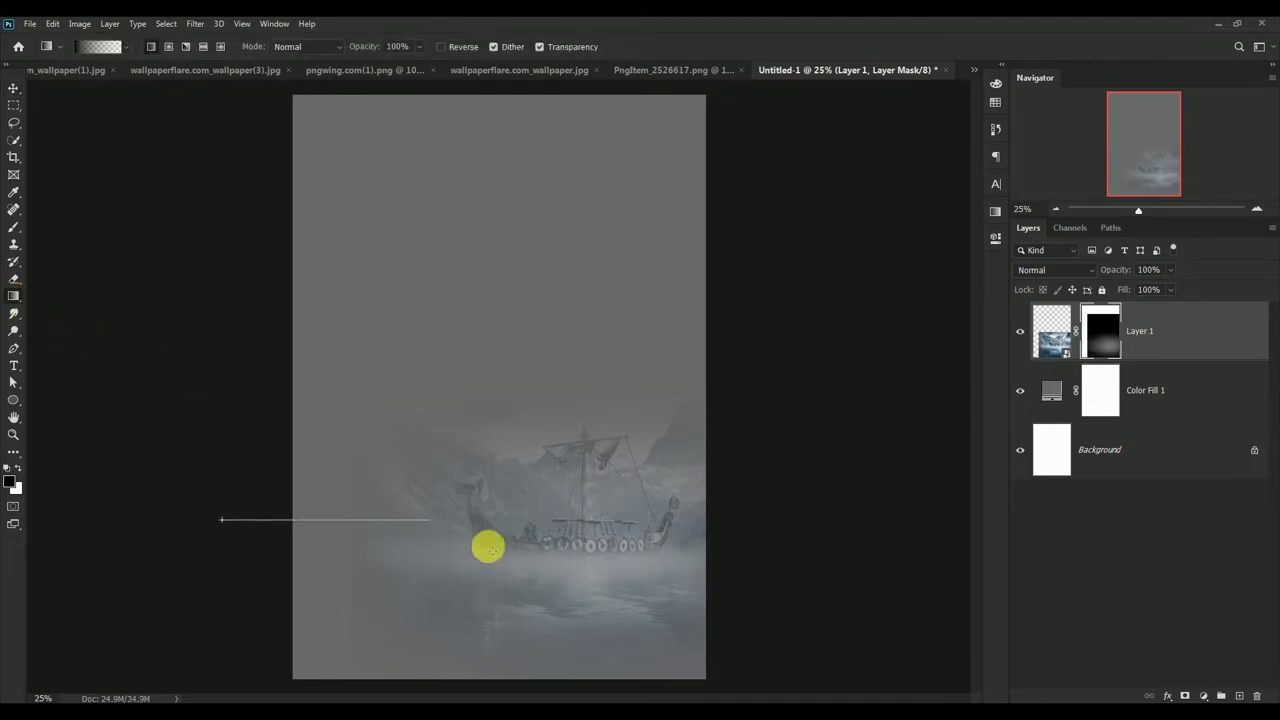
drag(256, 521, 434, 531)
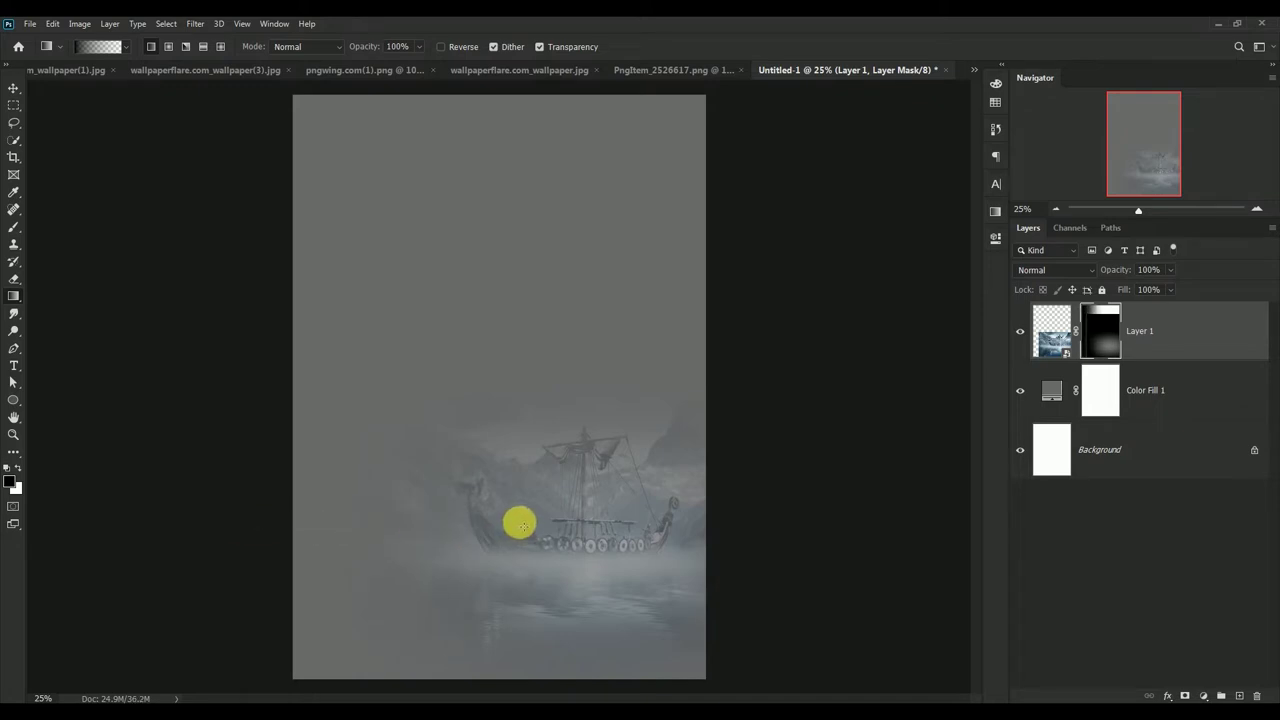
click(14, 89)
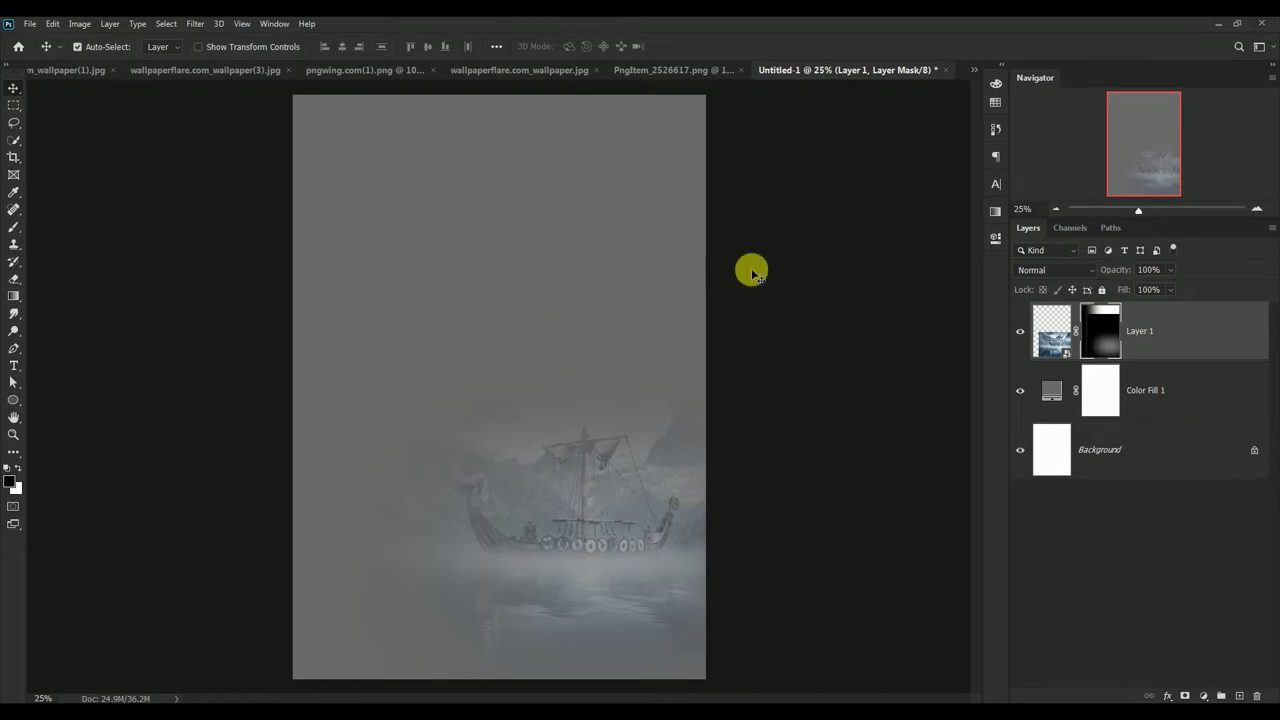
- Copy the battle photo wallpaperflare.com_wallpaper(1).jpg into the poster and close the original unsaved
click(975, 72)
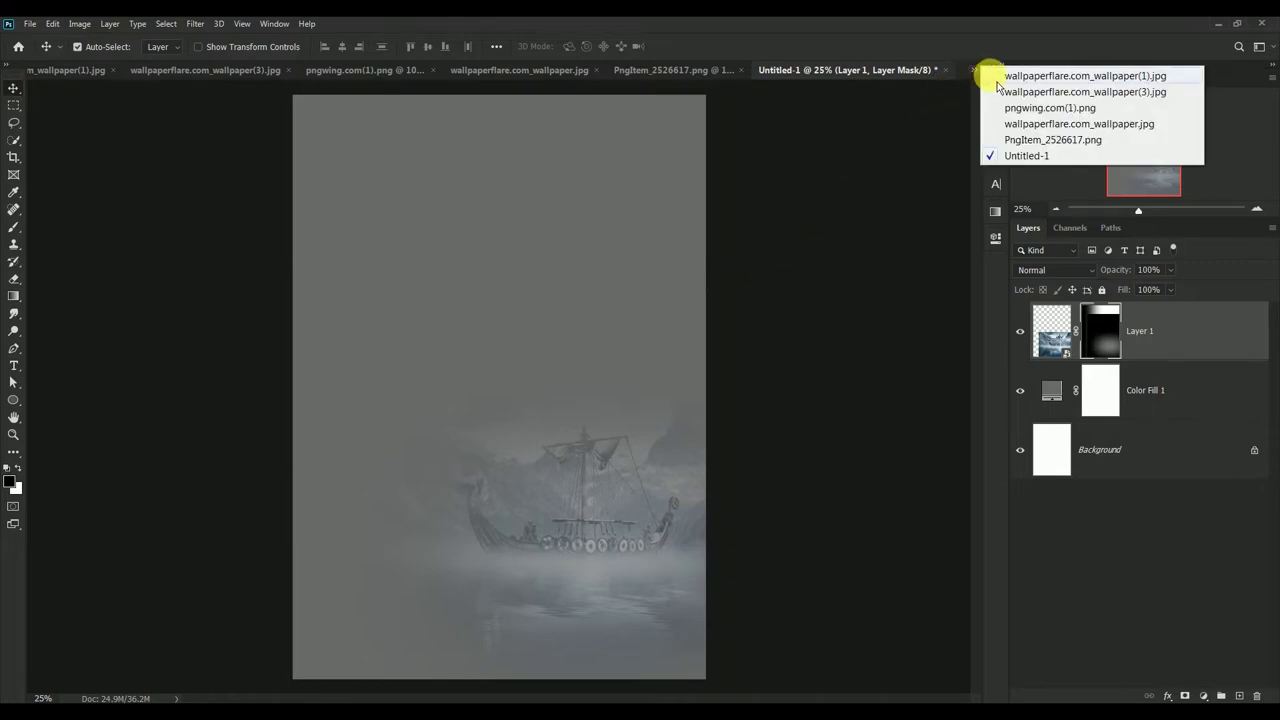
click(1000, 76)
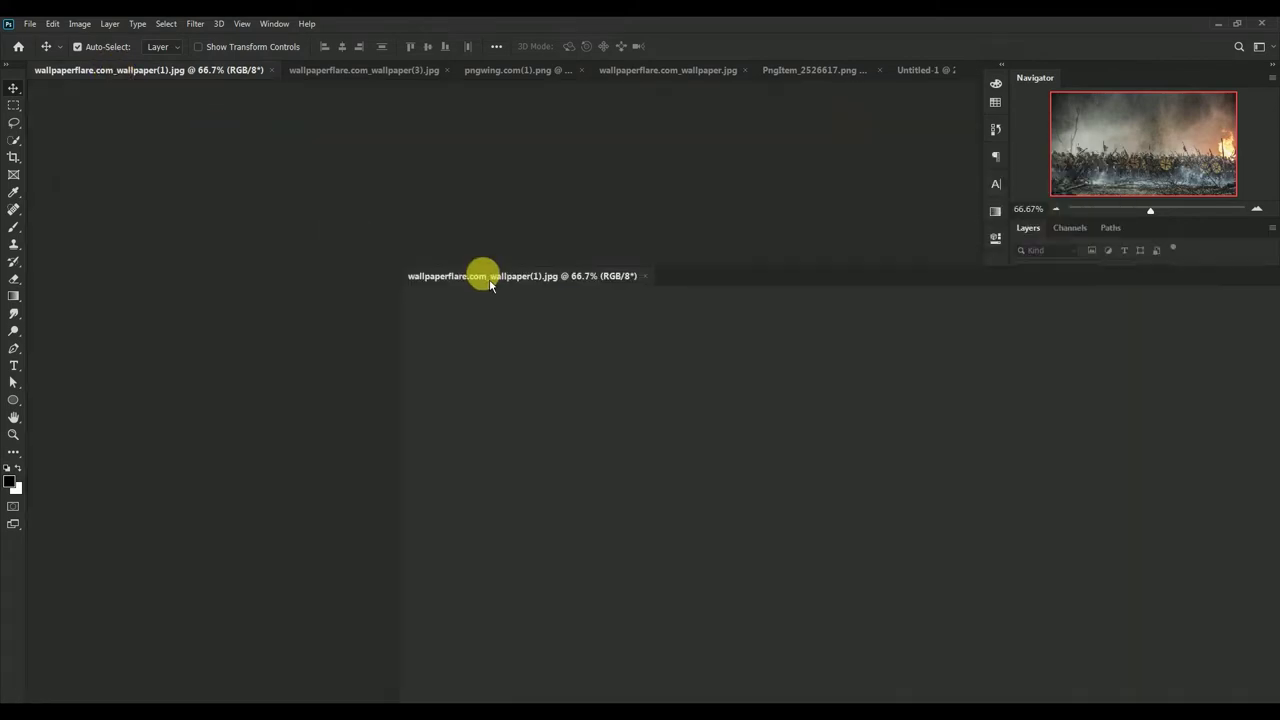
drag(117, 80, 486, 276)
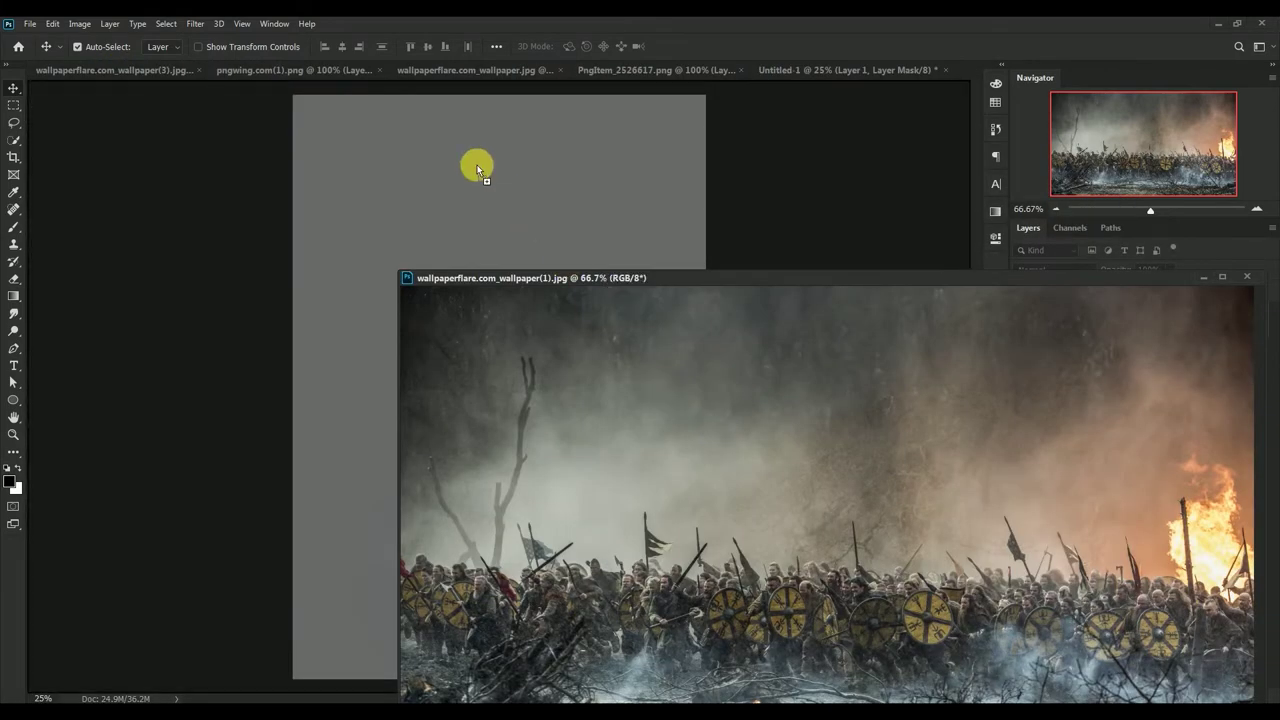
drag(477, 170, 478, 172)
click(865, 281)
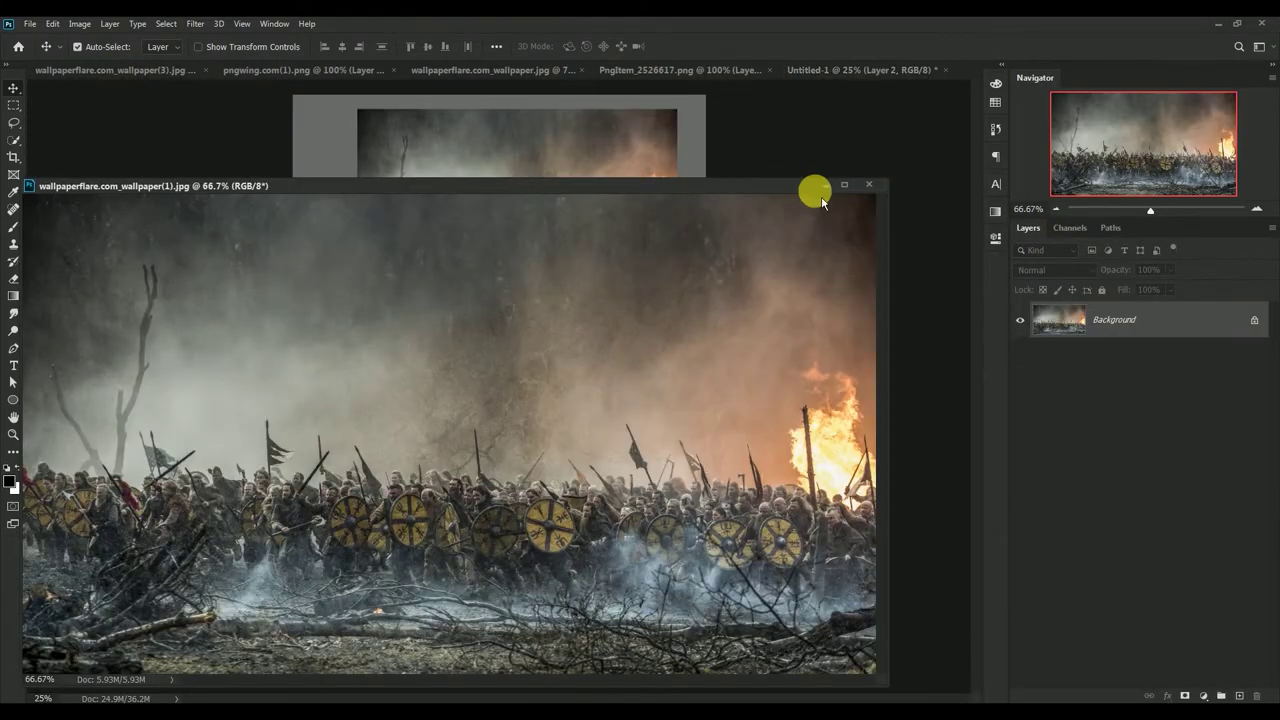
click(869, 185)
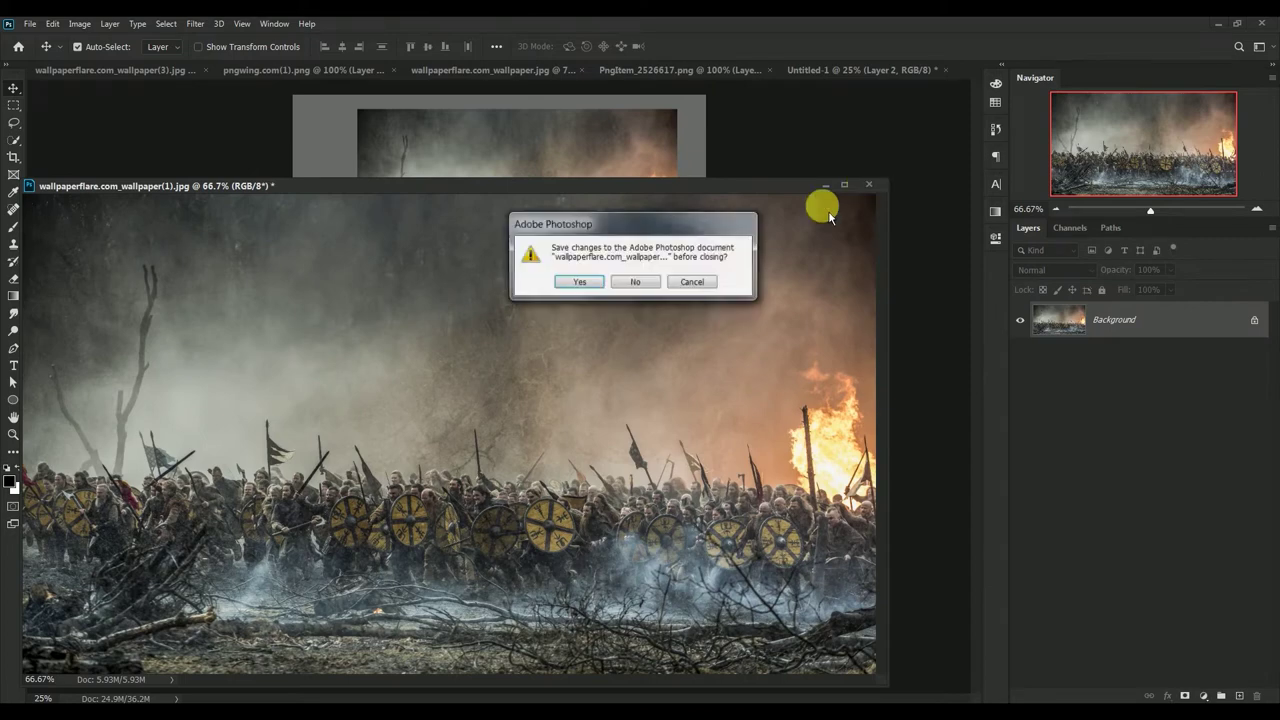
click(638, 283)
- Convert the battle layer to a smart object and scale it to about 156% across the middle
right_click(1140, 343)
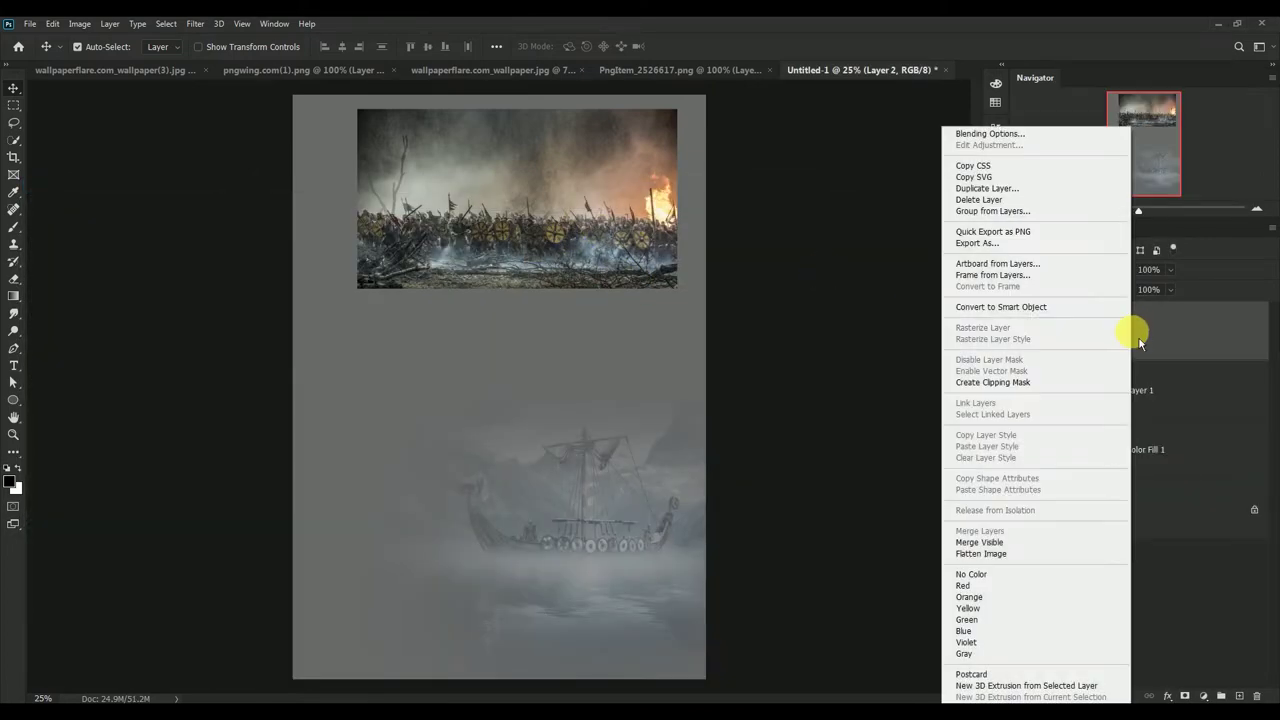
click(1080, 307)
drag(522, 222, 508, 278)
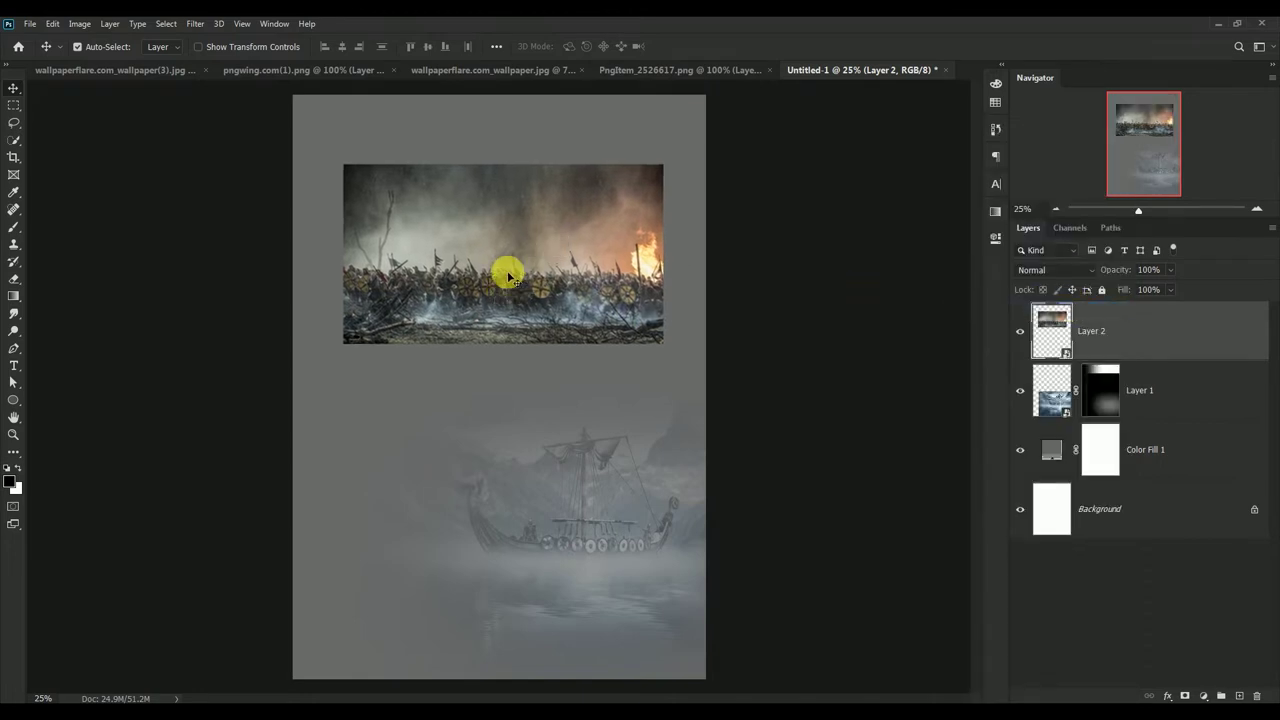
key(ctrl+t)
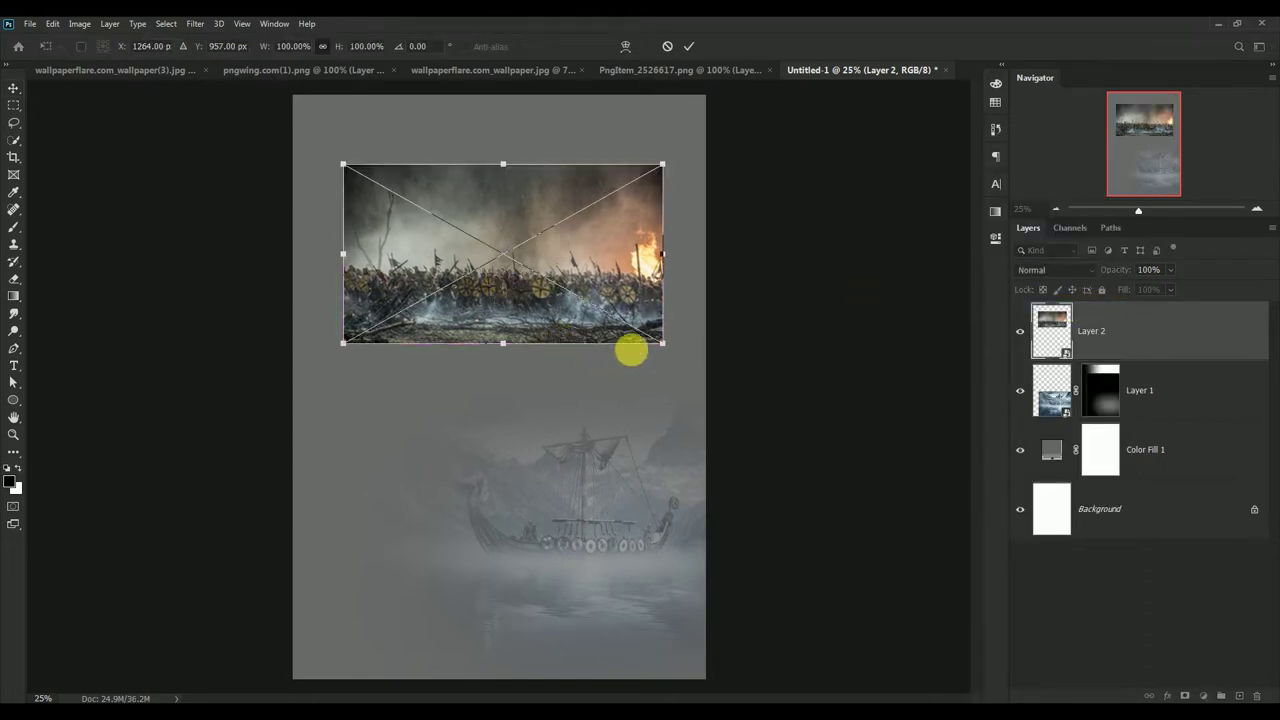
drag(664, 344, 823, 480)
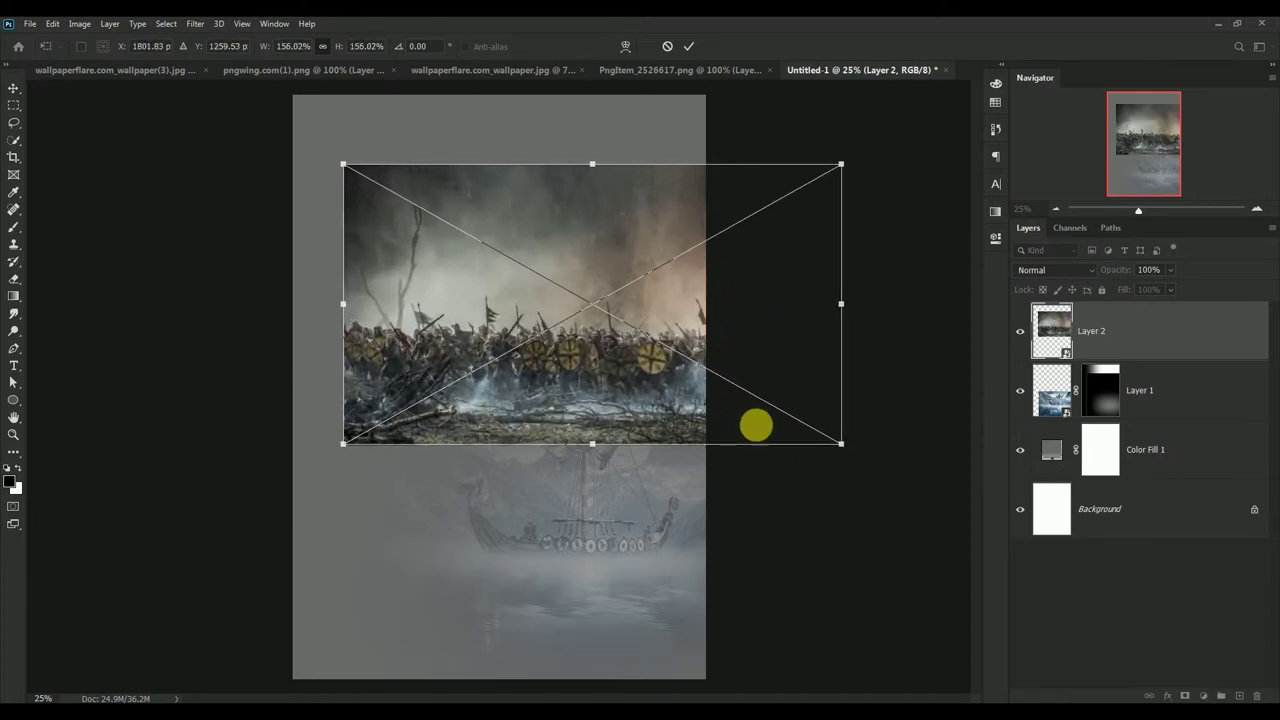
drag(605, 342, 517, 463)
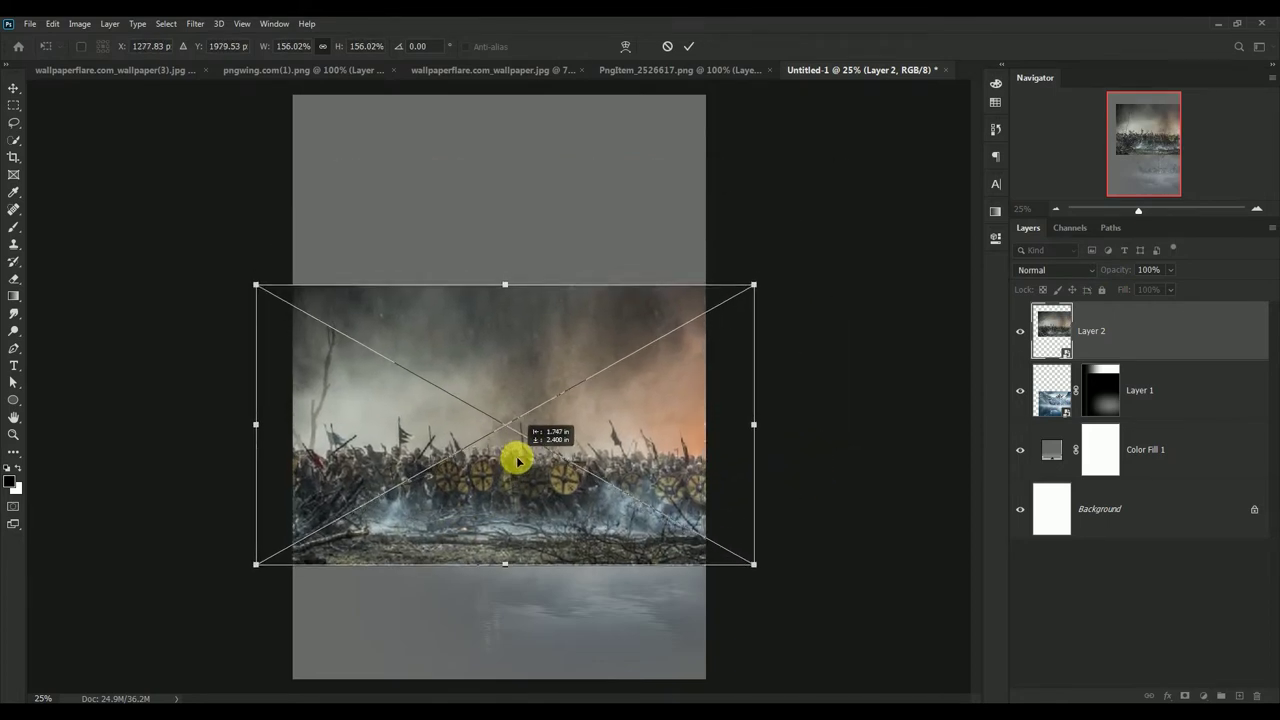
click(689, 46)
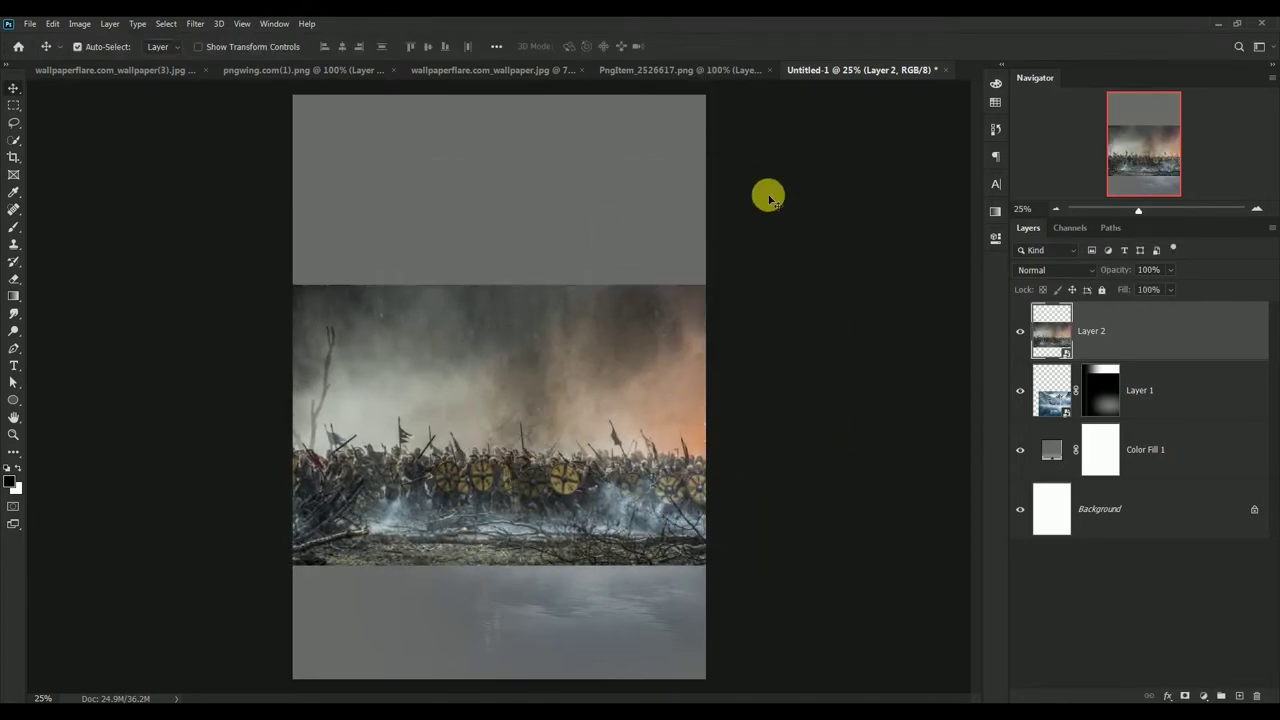
- Mask the battle layer and fade its top, right and left edges with gradients
click(1184, 694)
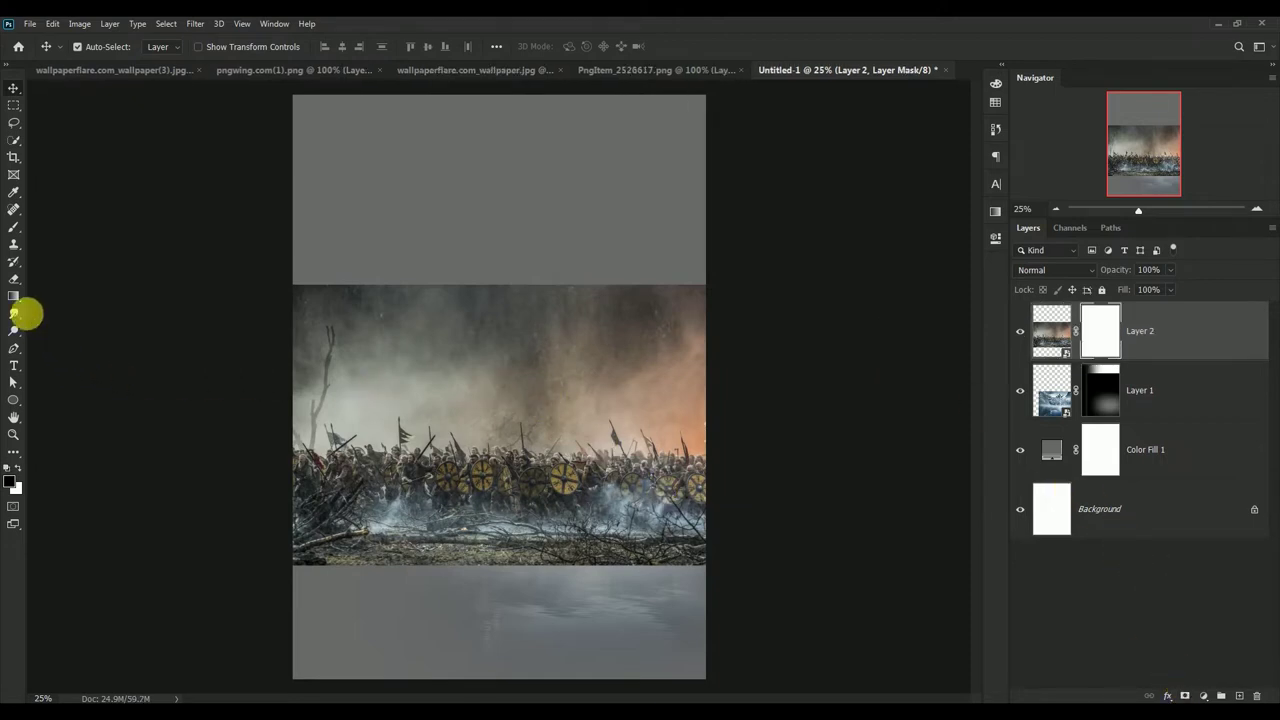
click(13, 296)
drag(472, 243, 502, 428)
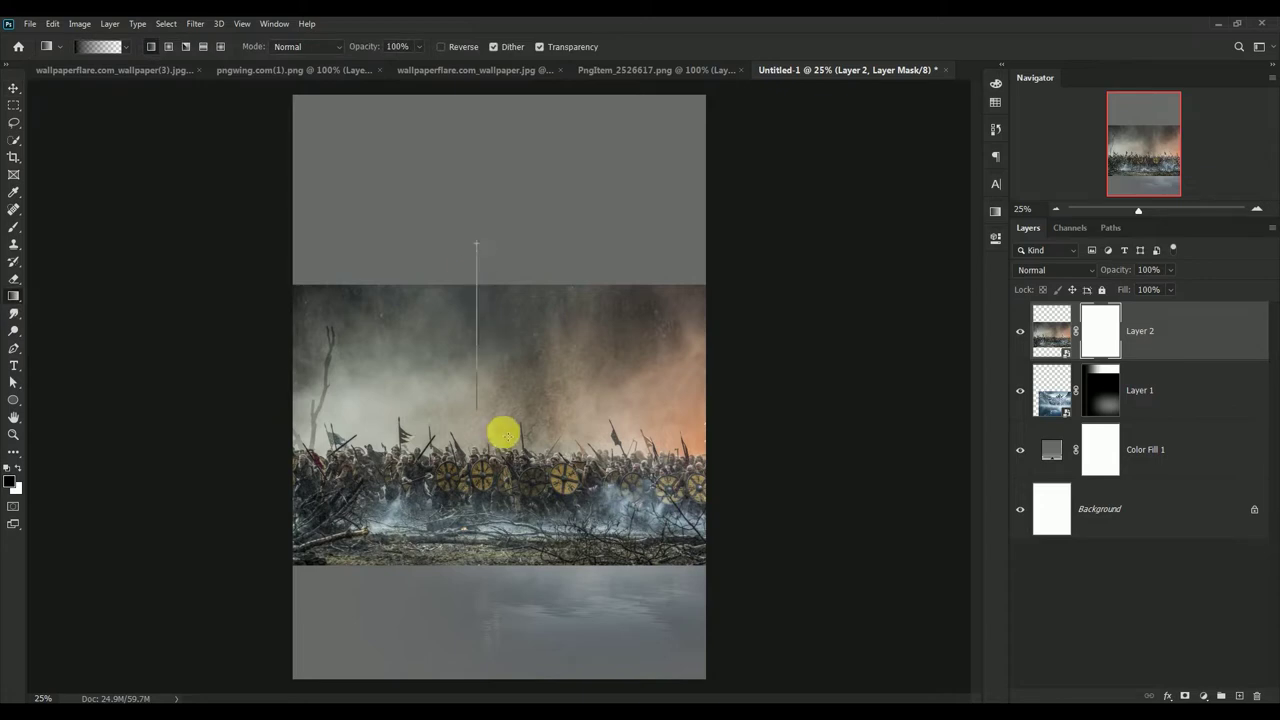
mouse_move(466, 214)
mouse_down()
mouse_move(466, 457)
mouse_move(805, 460)
mouse_up()
drag(401, 432, 401, 432)
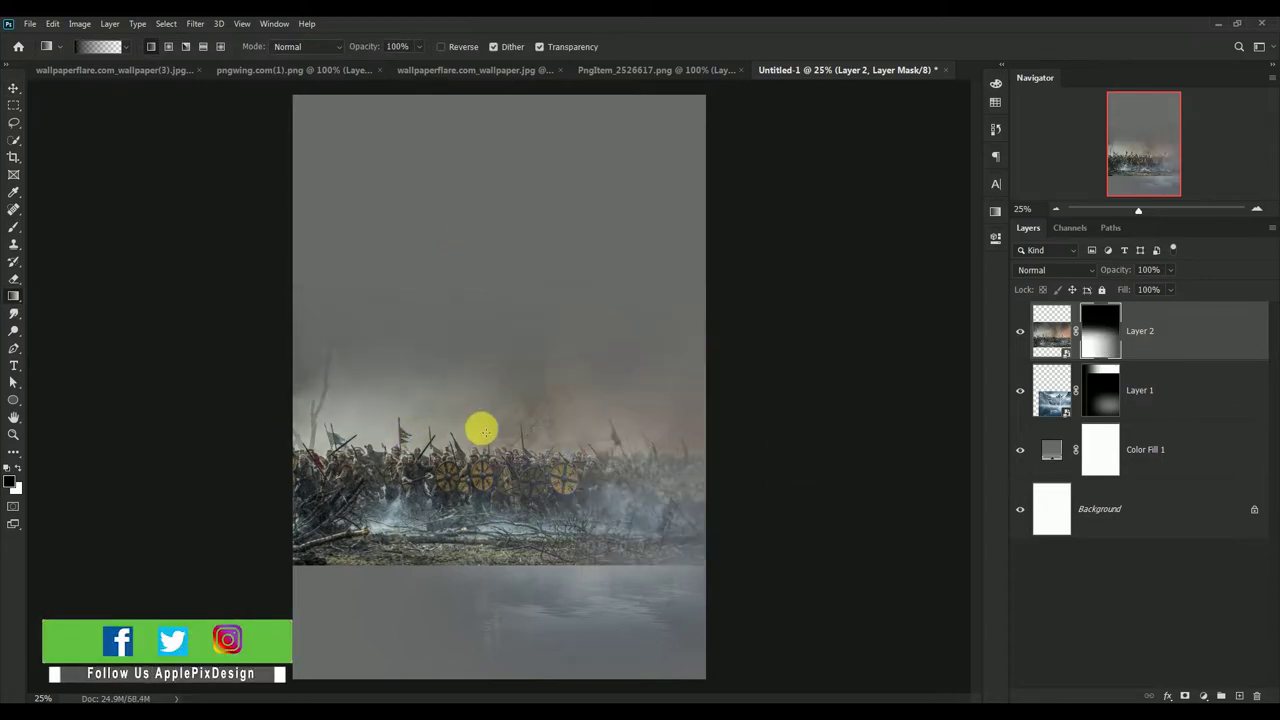
drag(497, 303, 502, 530)
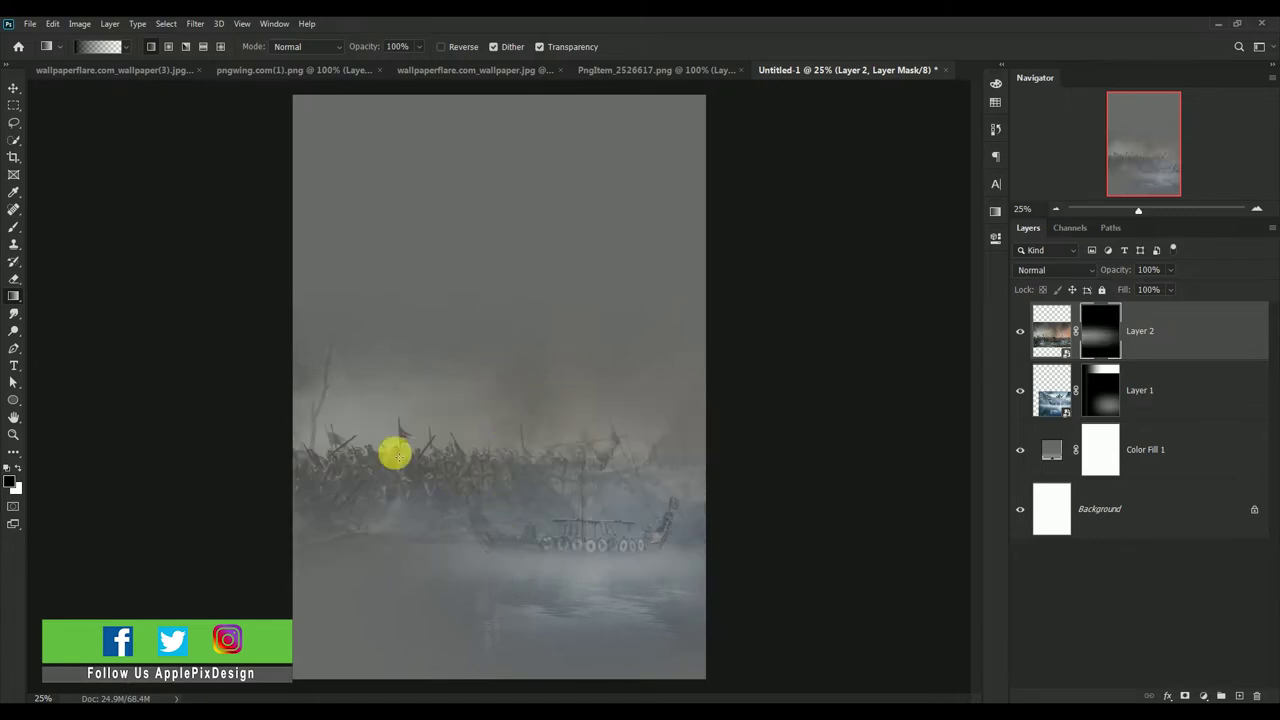
drag(218, 456, 537, 458)
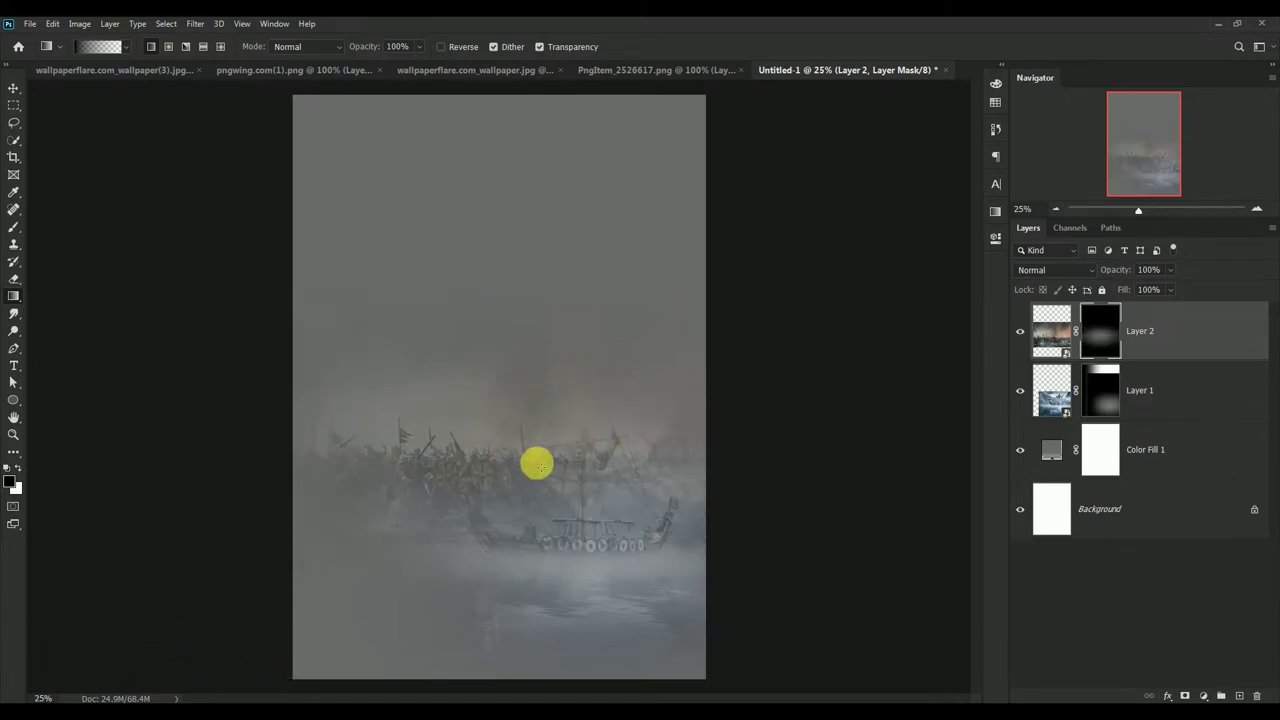
- Move the army down and left, then blend more of it into the fog with gradients
click(14, 90)
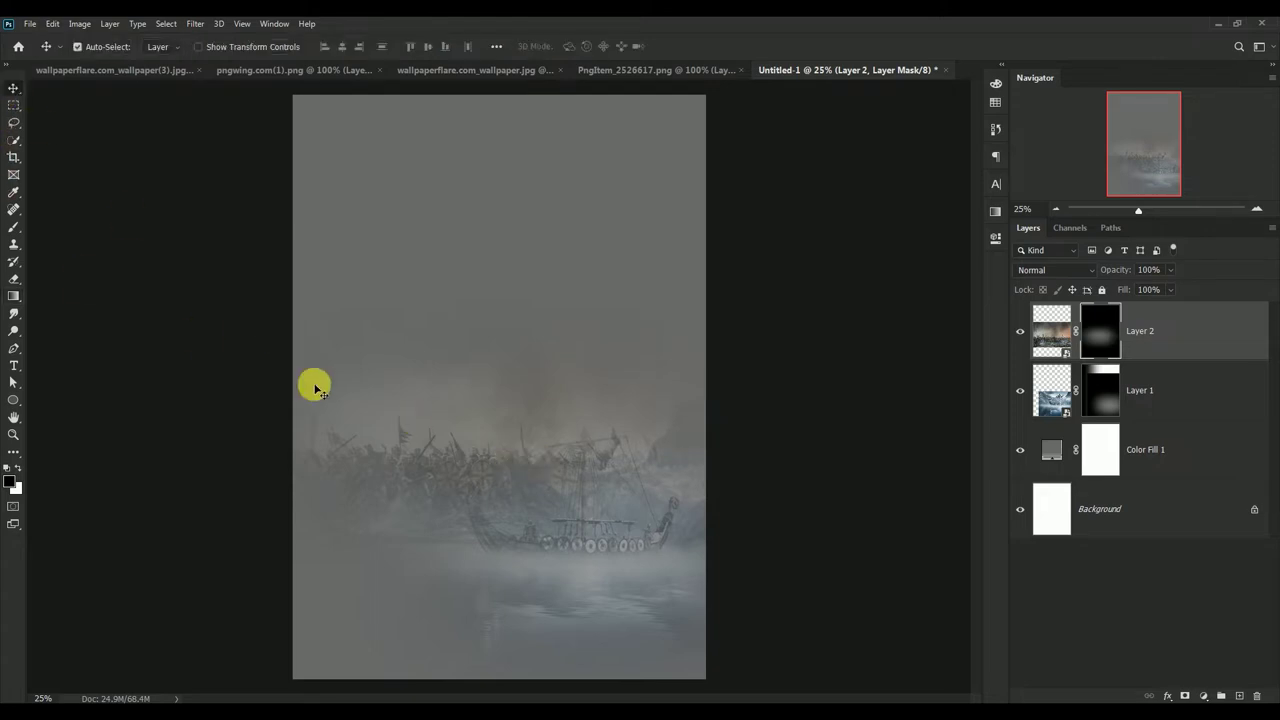
mouse_move(420, 463)
mouse_down()
mouse_move(363, 578)
mouse_move(355, 550)
mouse_up()
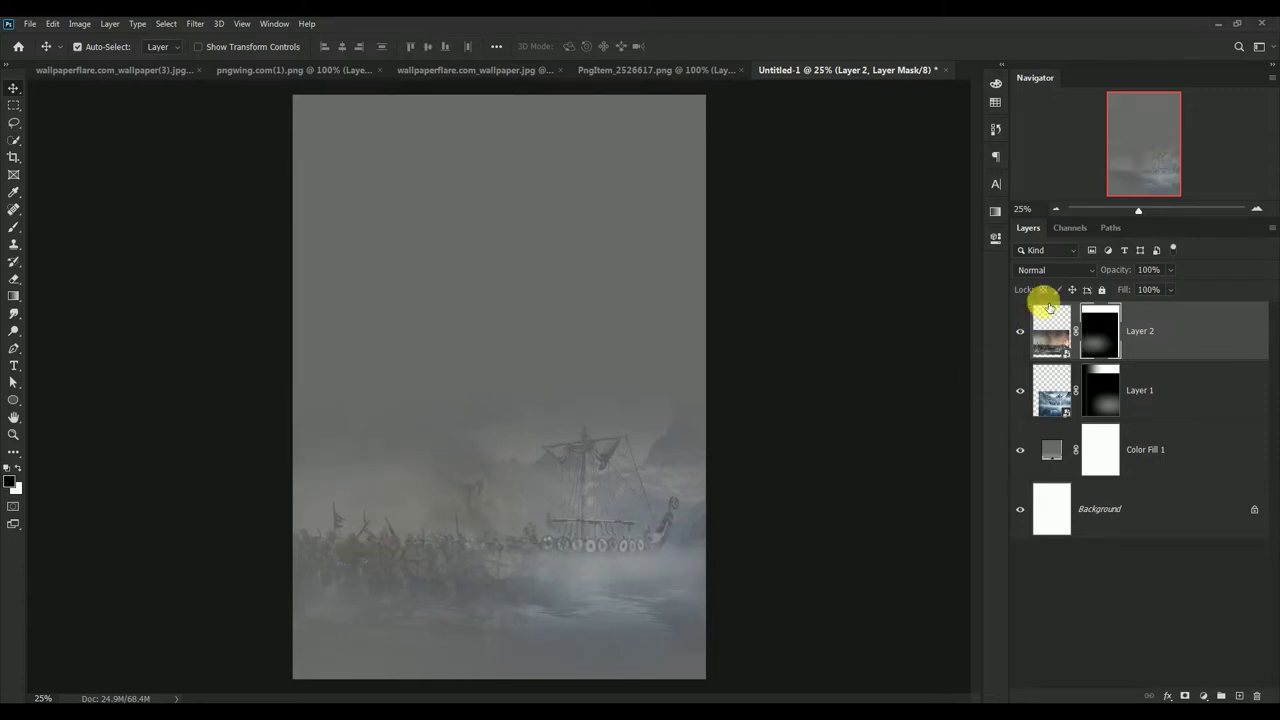
click(14, 296)
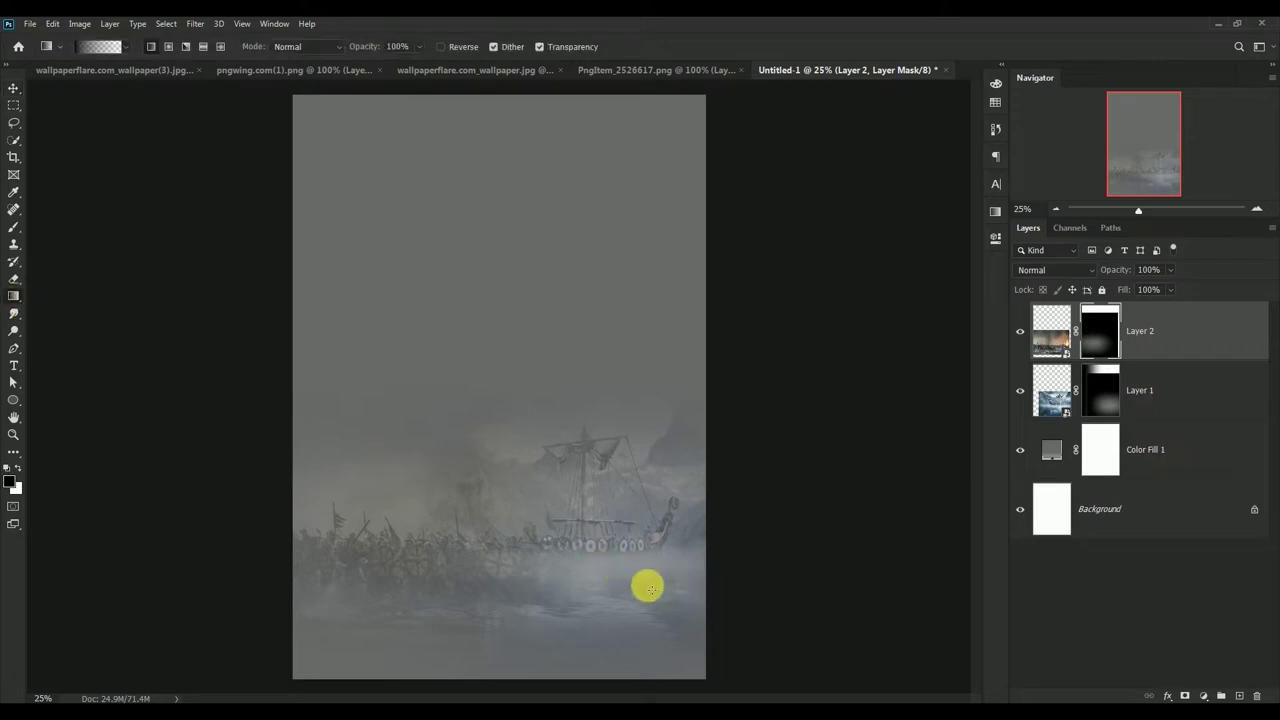
drag(648, 583, 430, 577)
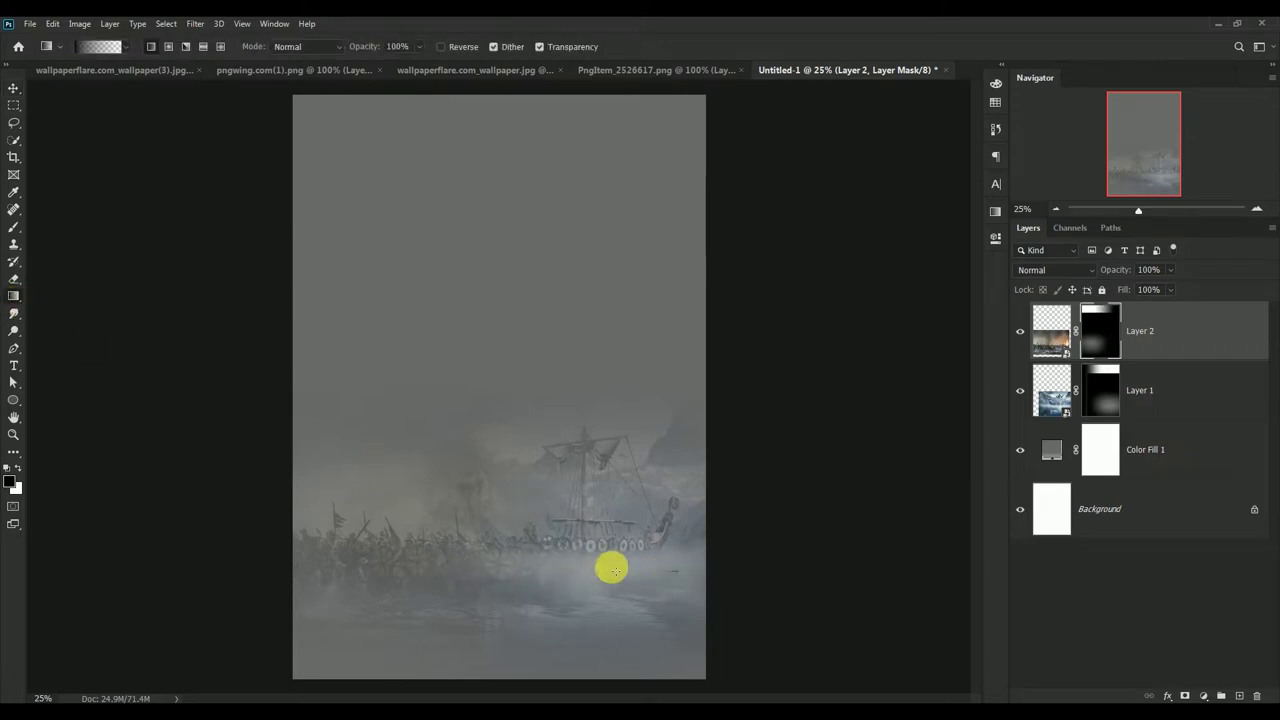
drag(612, 569, 608, 570)
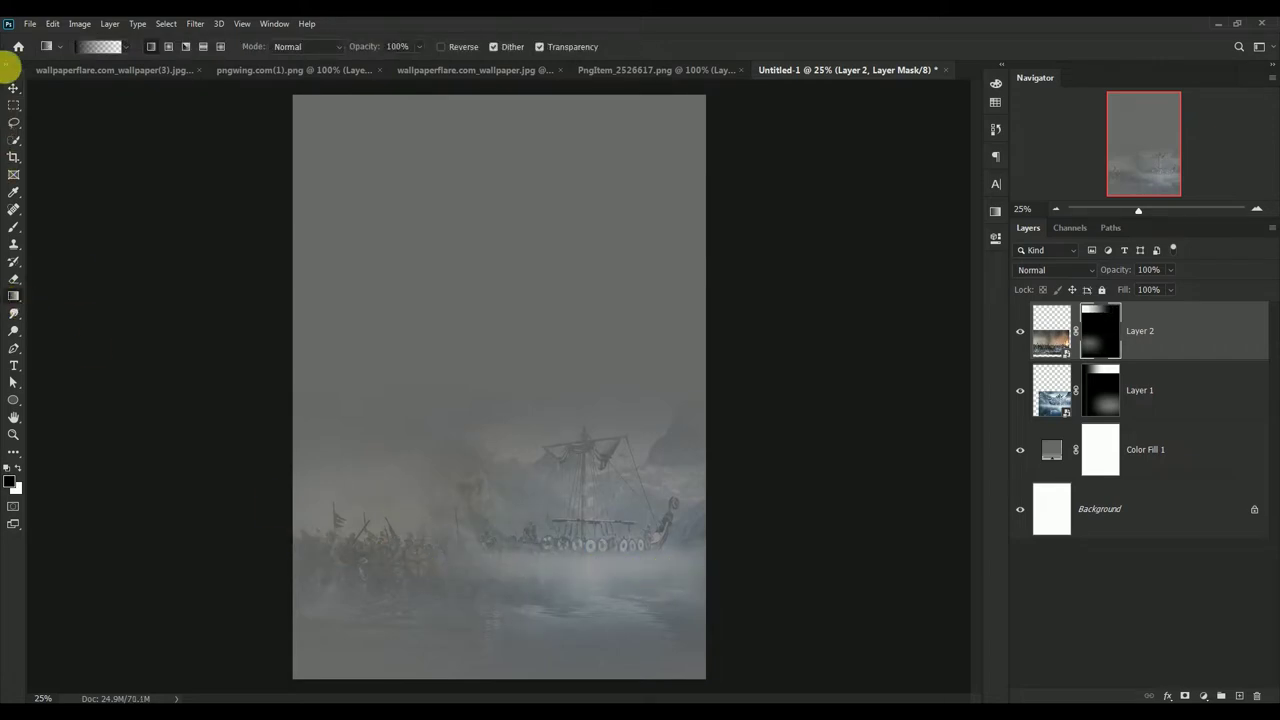
click(14, 89)
- Scale the ship scene (Layer 1) to 120% and shift it down and right
click(578, 524)
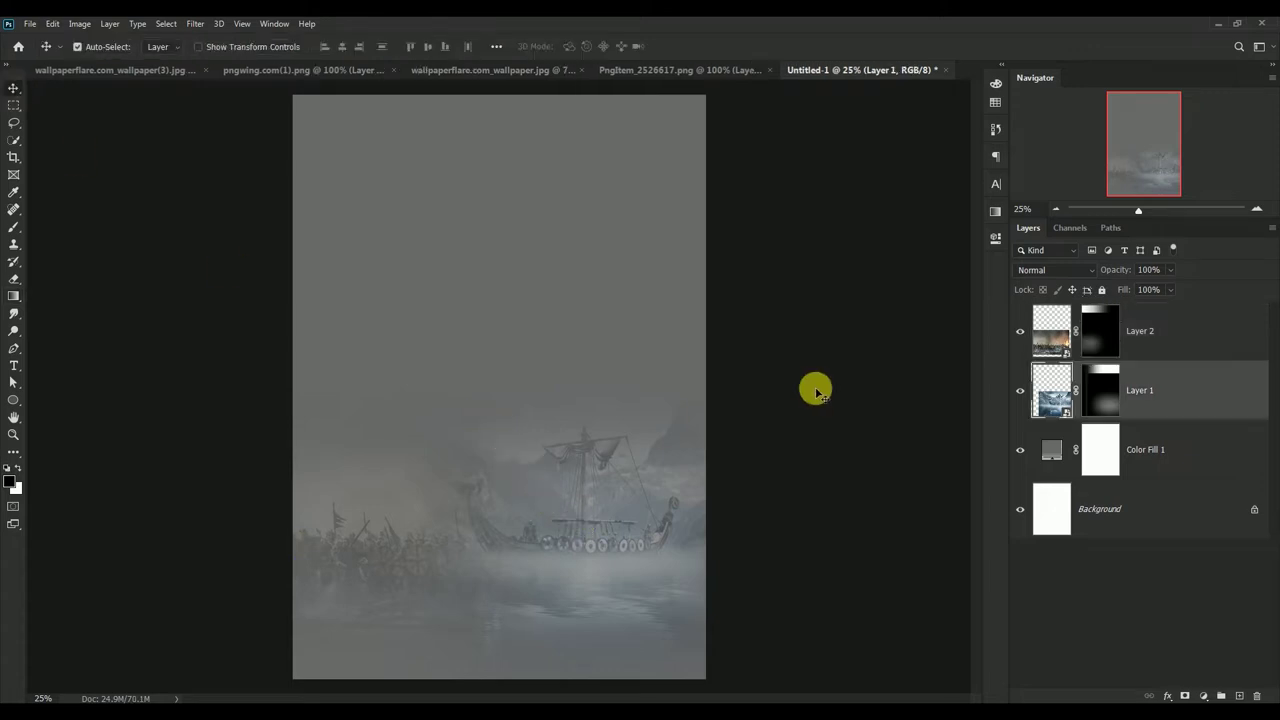
key(ctrl+t)
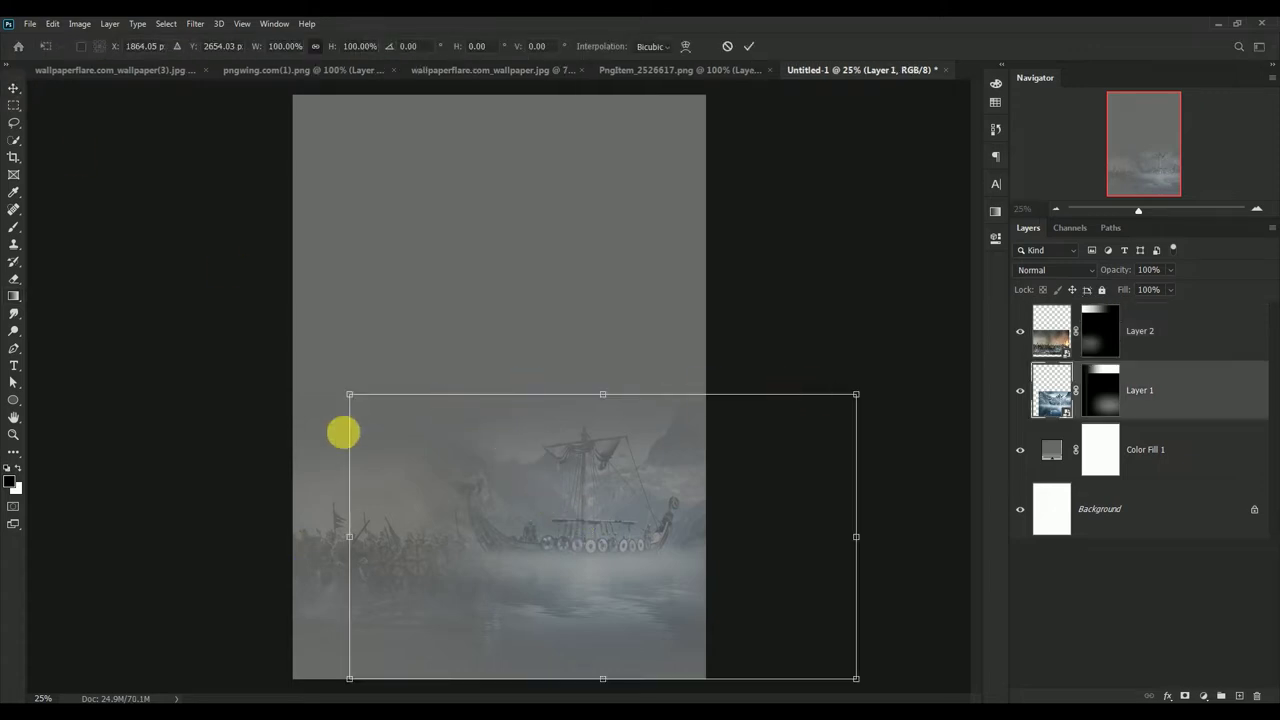
drag(349, 394, 266, 297)
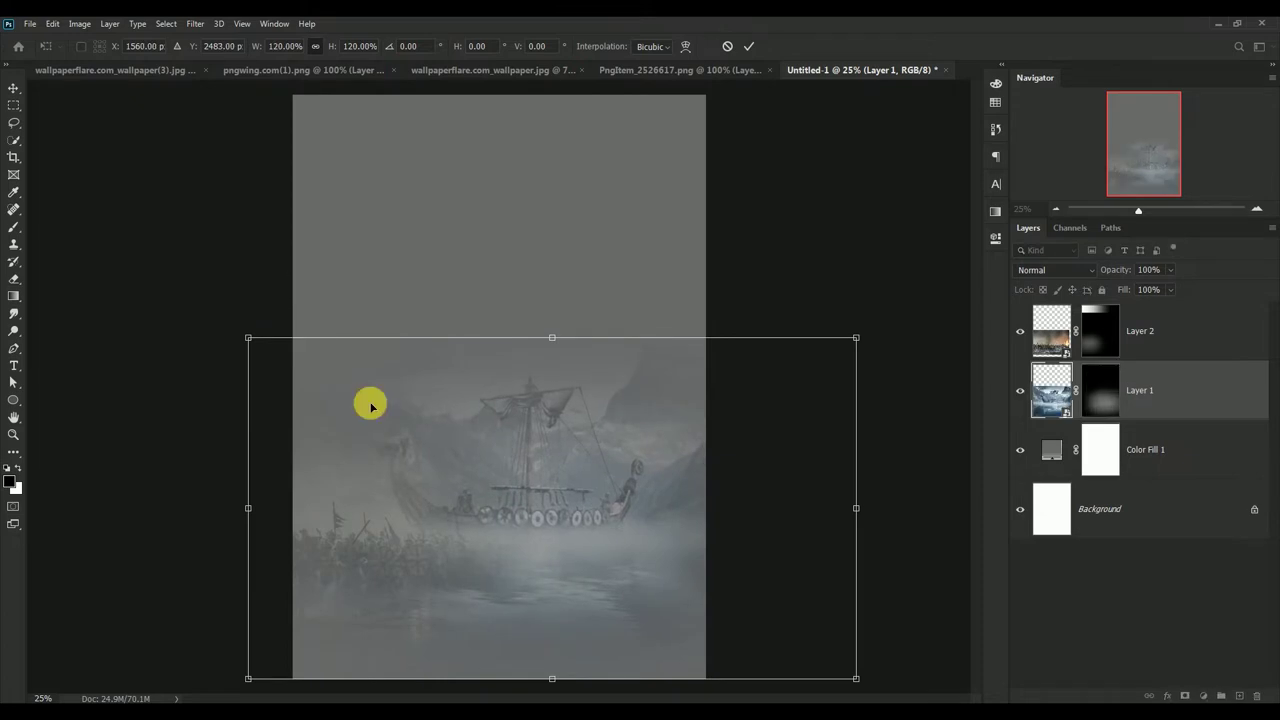
drag(545, 483, 603, 494)
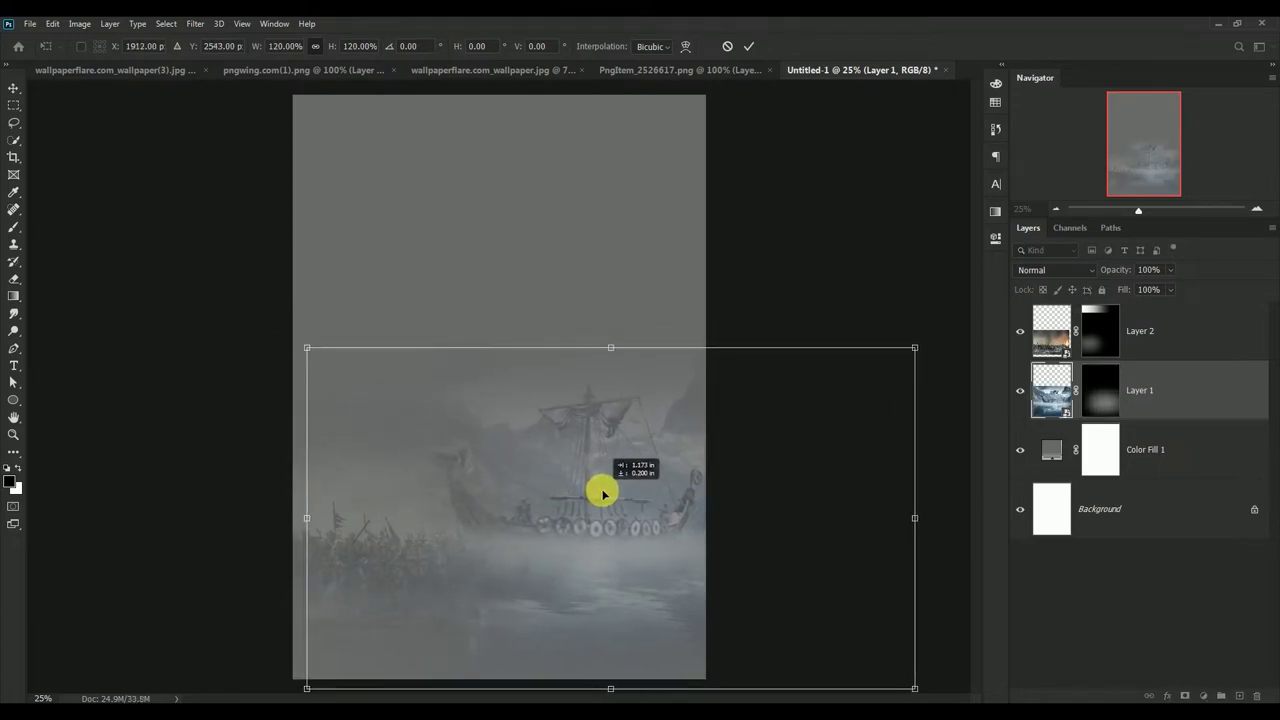
click(746, 46)
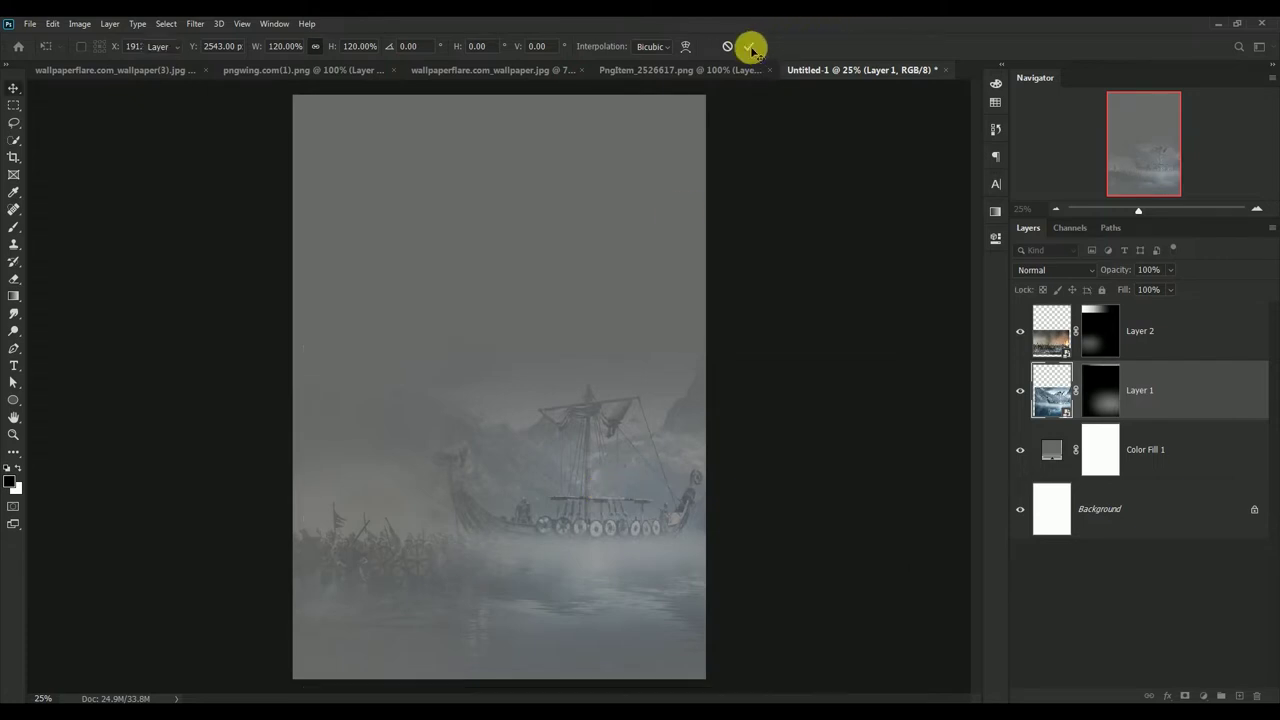
- Scale the battle army (Layer 2) to about 137% and reposition it slightly lower
click(1045, 335)
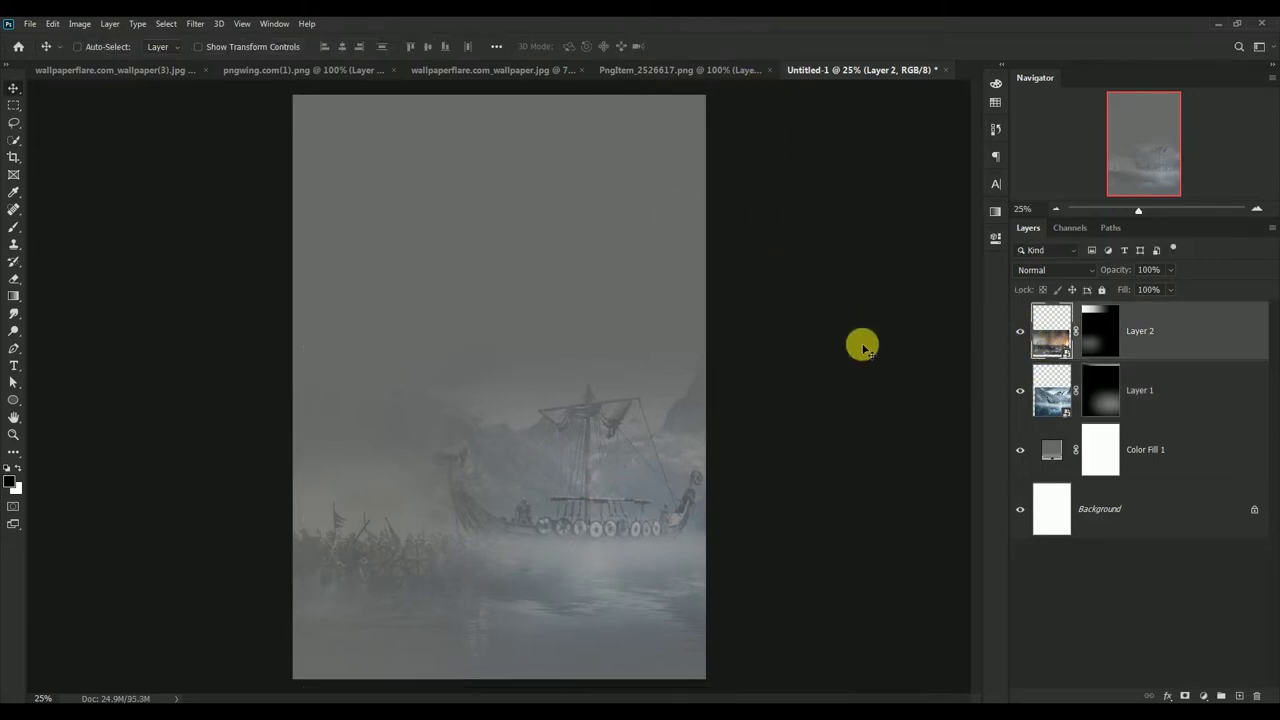
key(ctrl+t)
drag(693, 371, 831, 289)
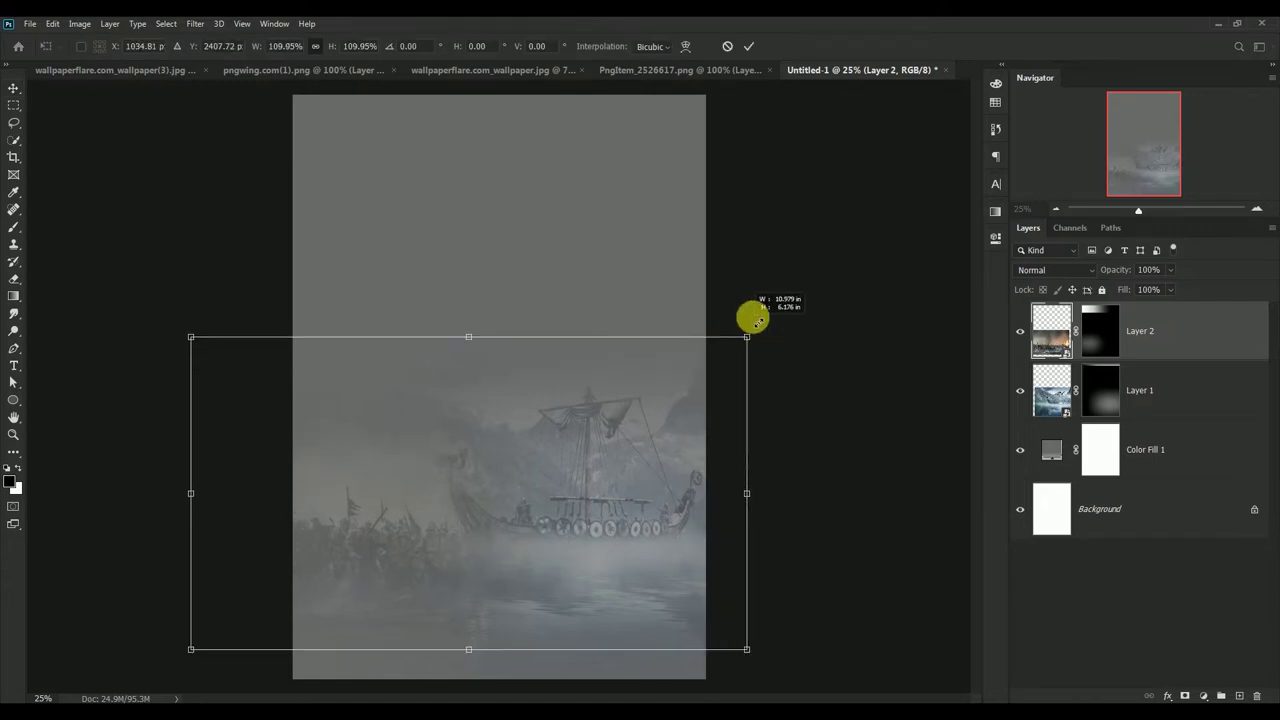
drag(479, 519, 444, 548)
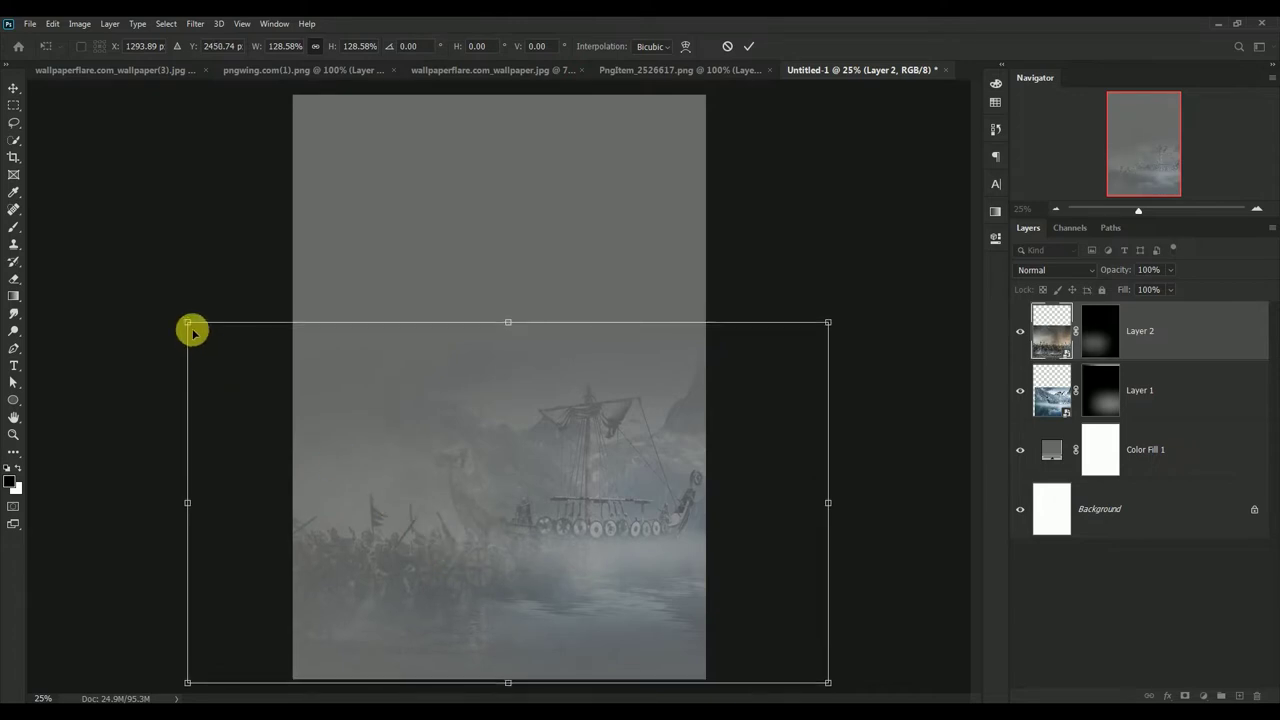
drag(187, 322, 153, 296)
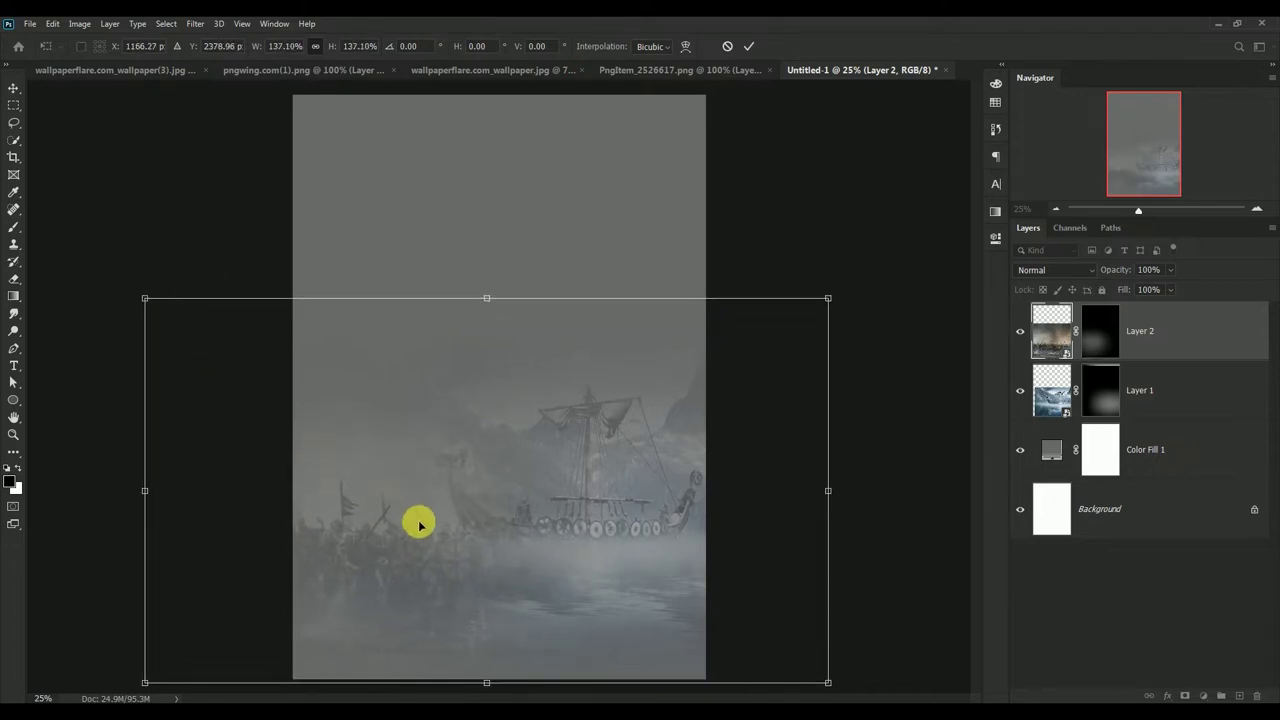
drag(422, 533, 423, 533)
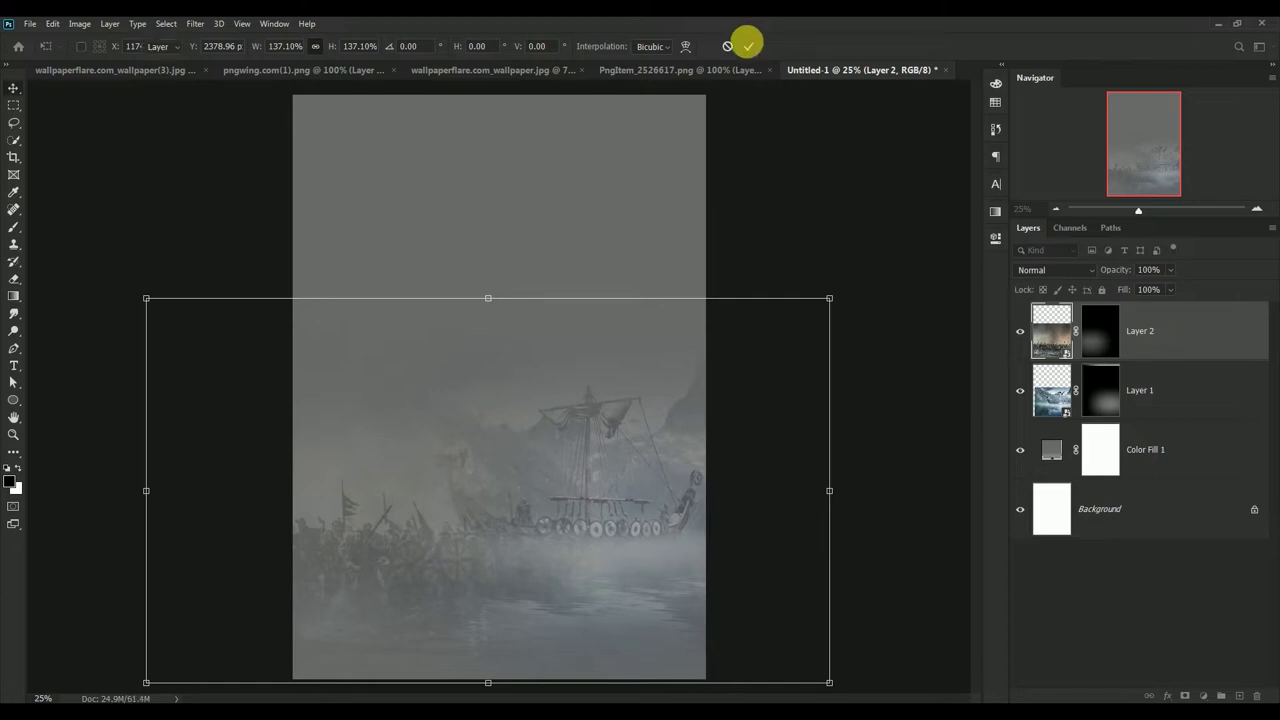
click(748, 45)
- Fade the army further into the fog with two more gradients on Layer 2's mask
click(1101, 333)
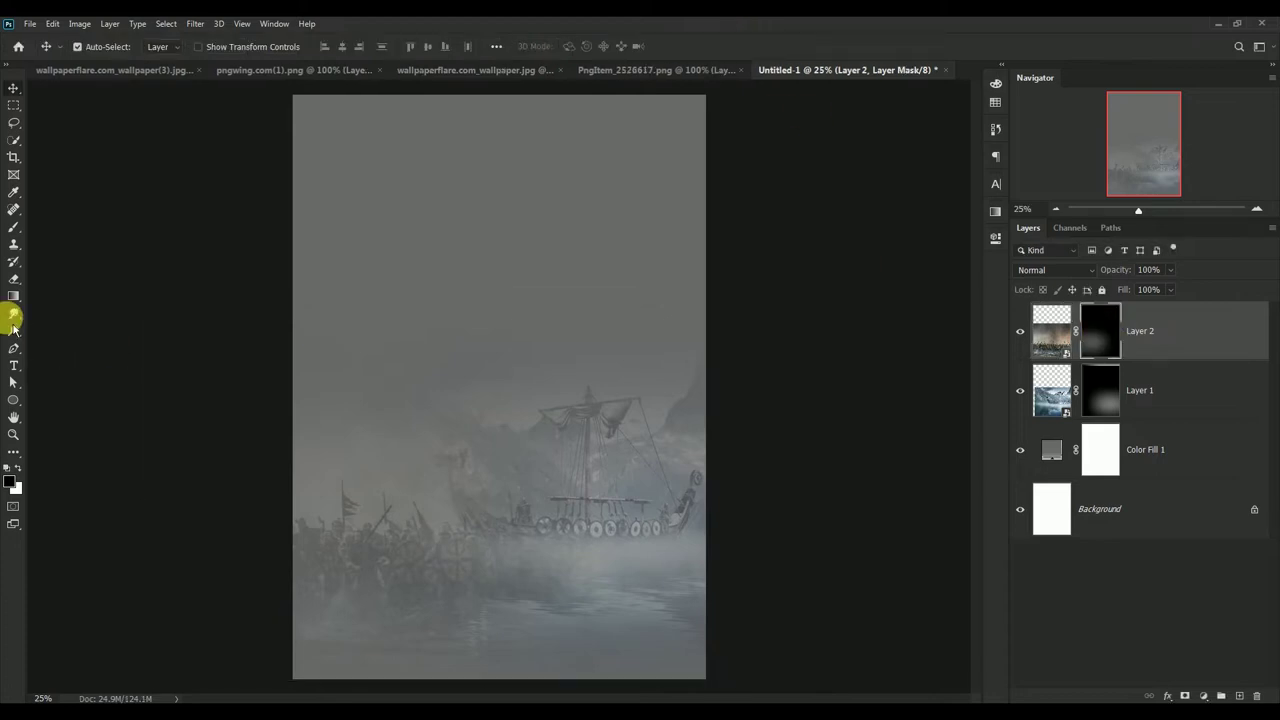
click(15, 298)
drag(752, 535, 396, 528)
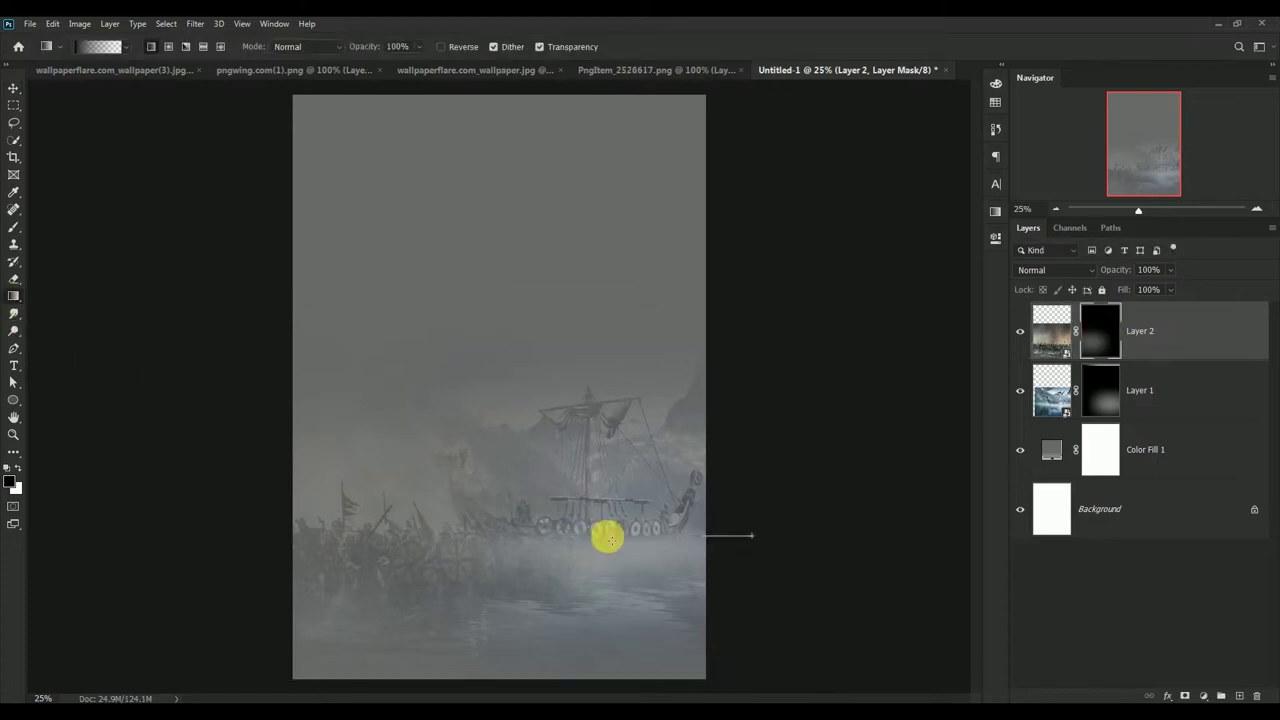
drag(729, 594, 394, 572)
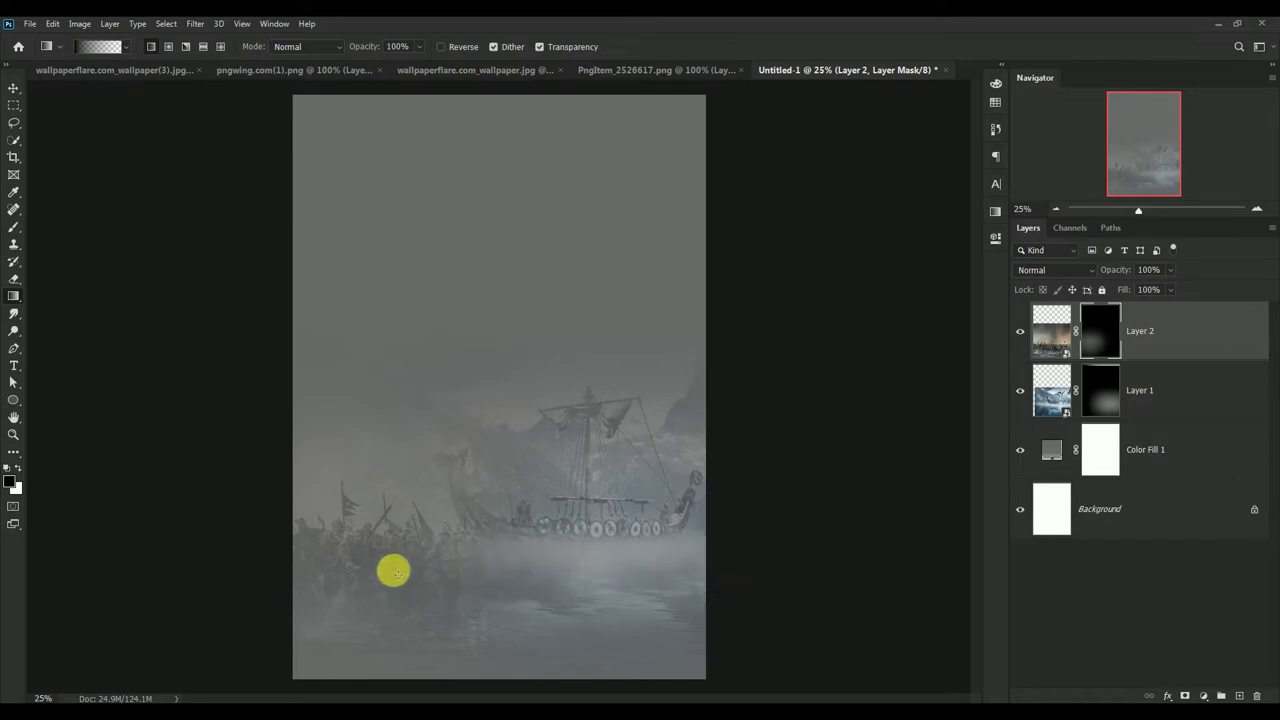
- Switch to the Move tool targeting Layer 2's image, then select Layer 1
click(13, 88)
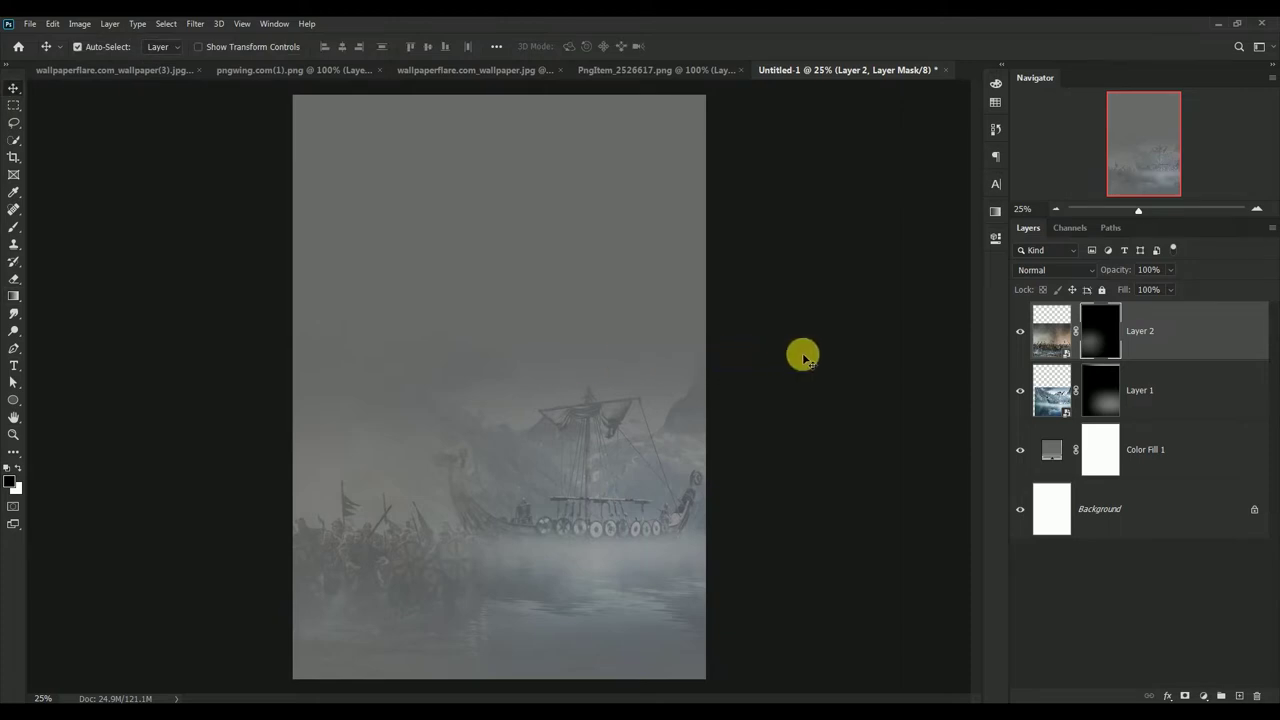
click(1045, 342)
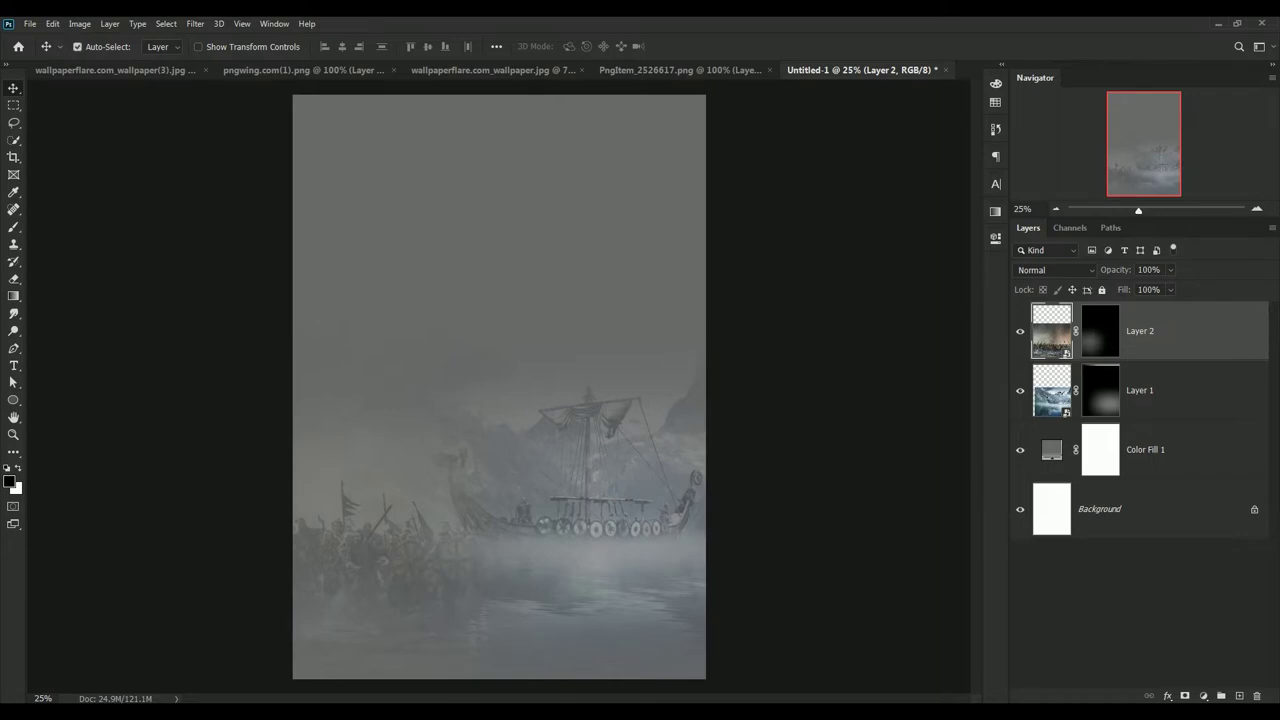
click(1052, 398)
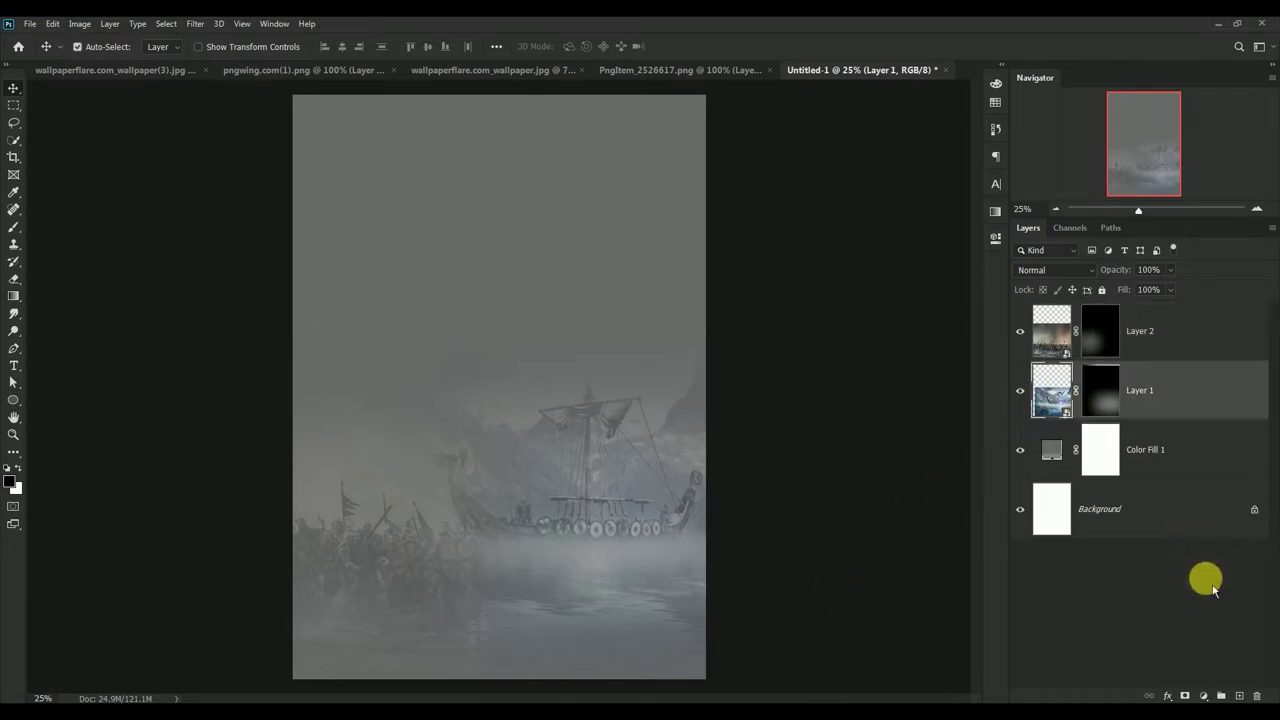
- Add a Curves adjustment above Layer 1 that slightly darkens the midtones
click(1204, 695)
click(1192, 515)
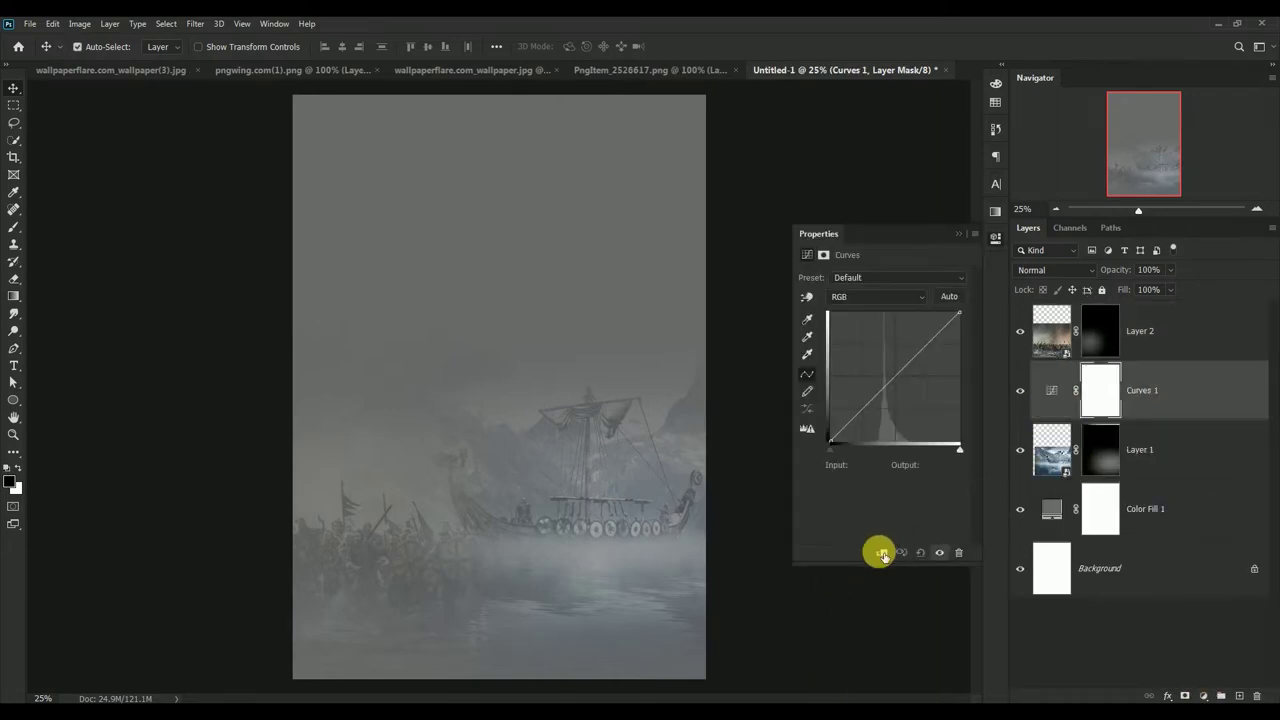
drag(897, 383, 903, 370)
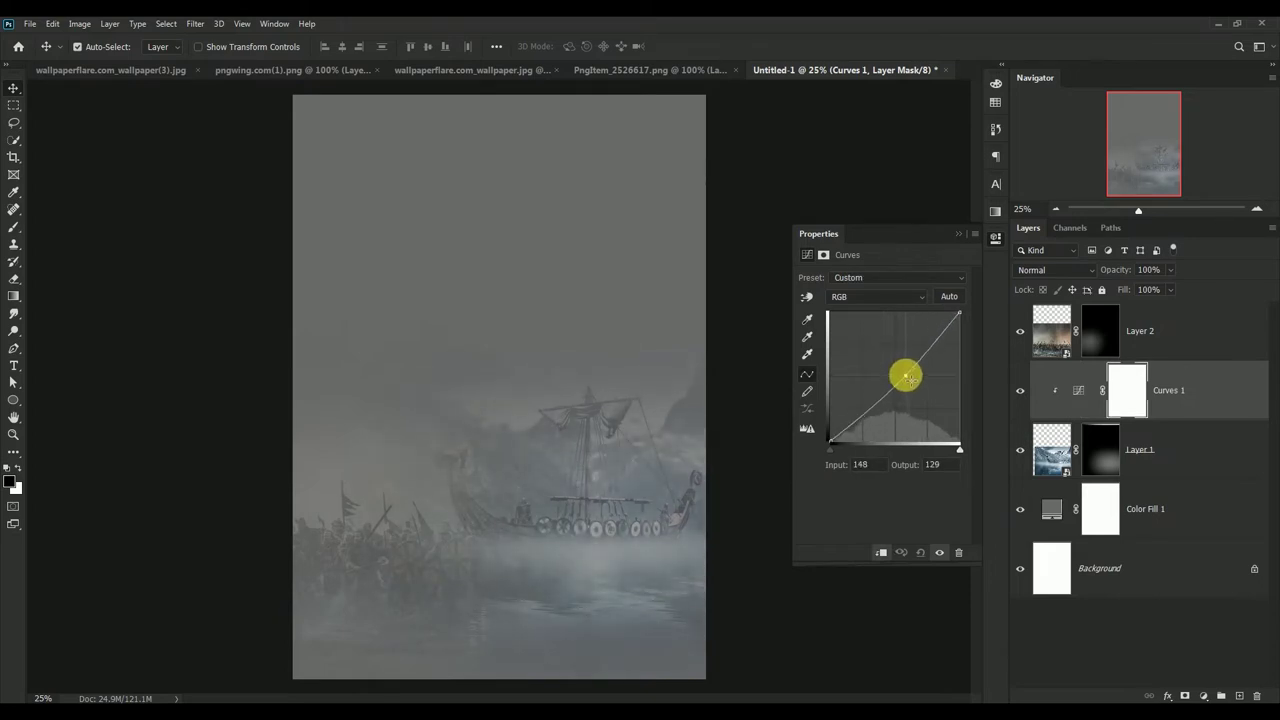
click(966, 240)
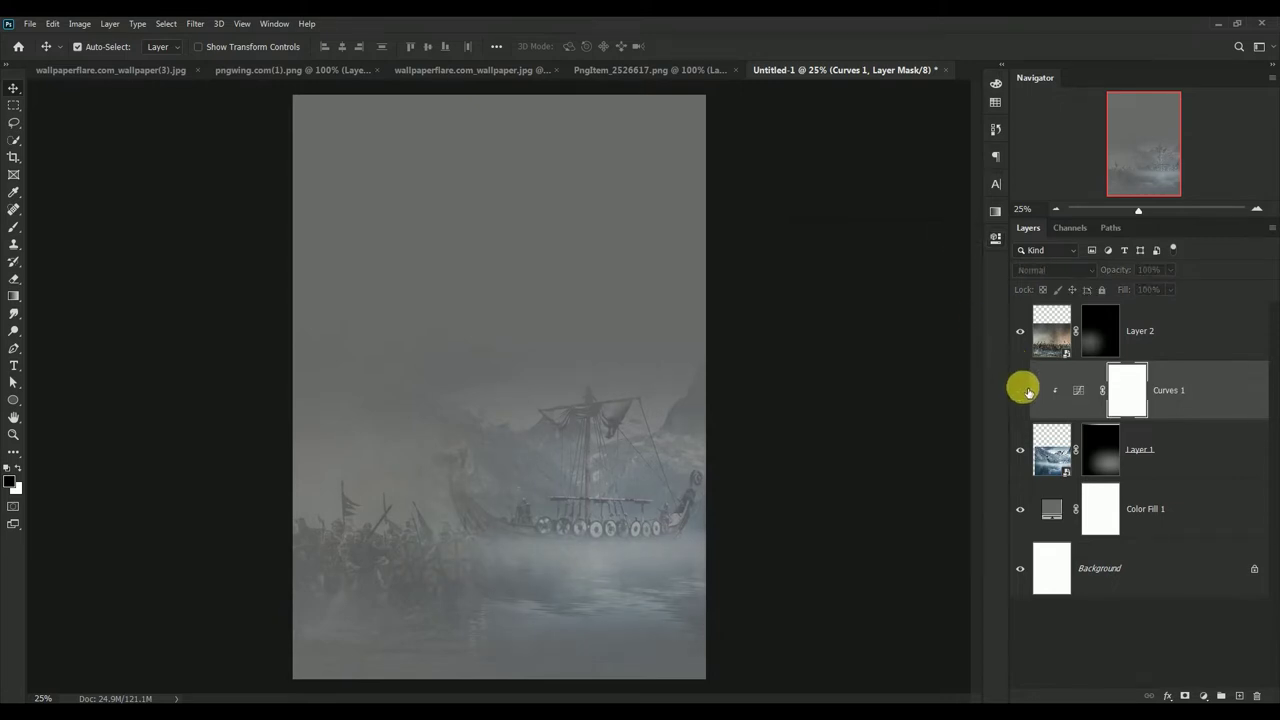
- Add a Curves adjustment clipped to Layer 2, pulled down to darken it slightly
click(1050, 343)
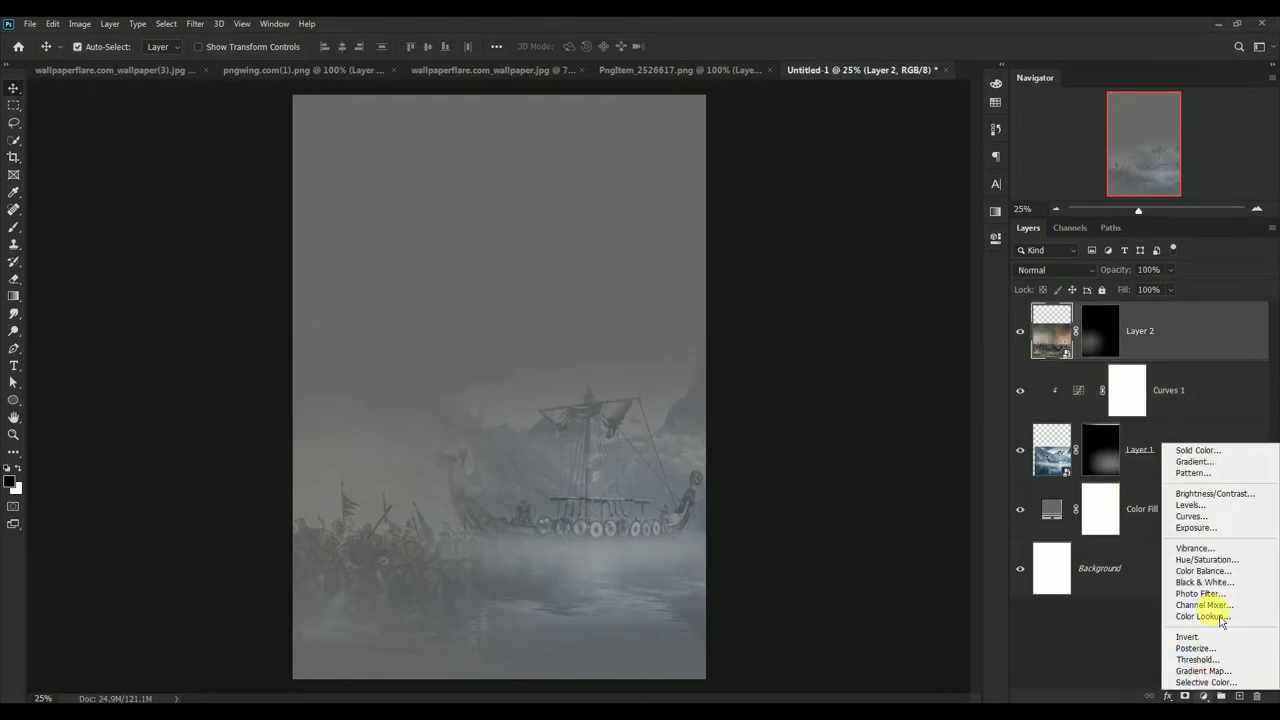
click(1203, 695)
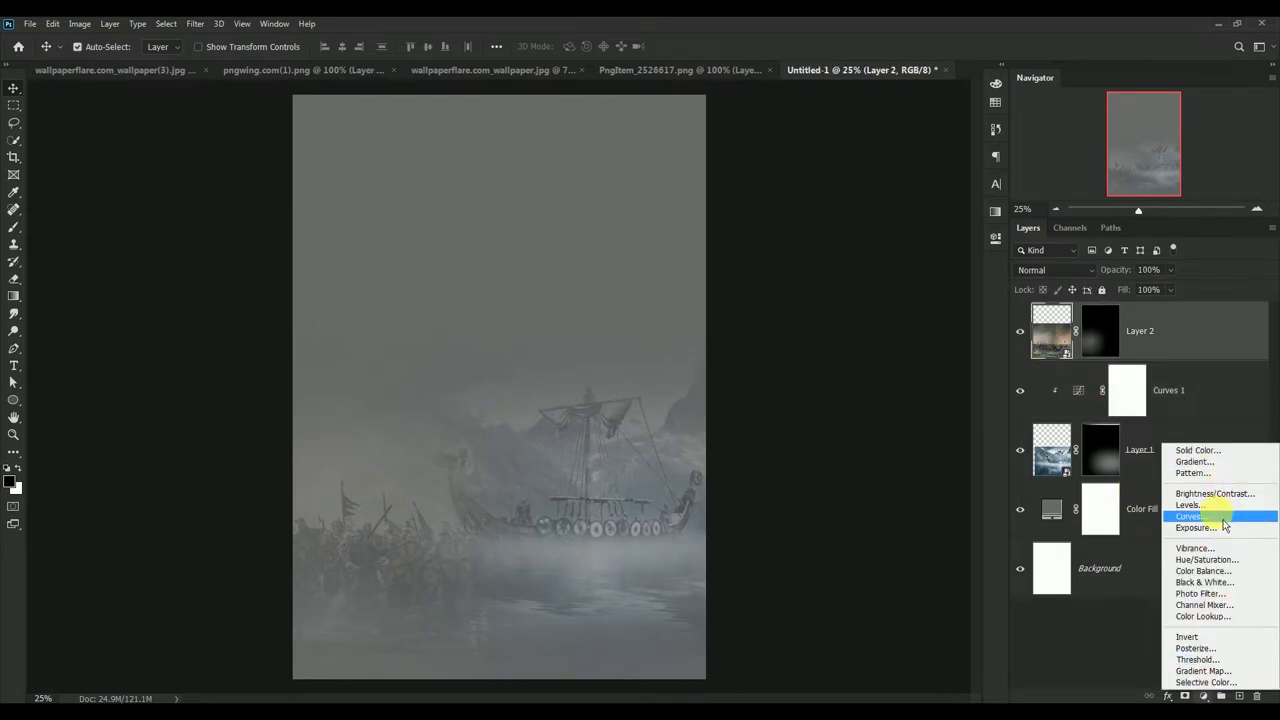
click(1215, 516)
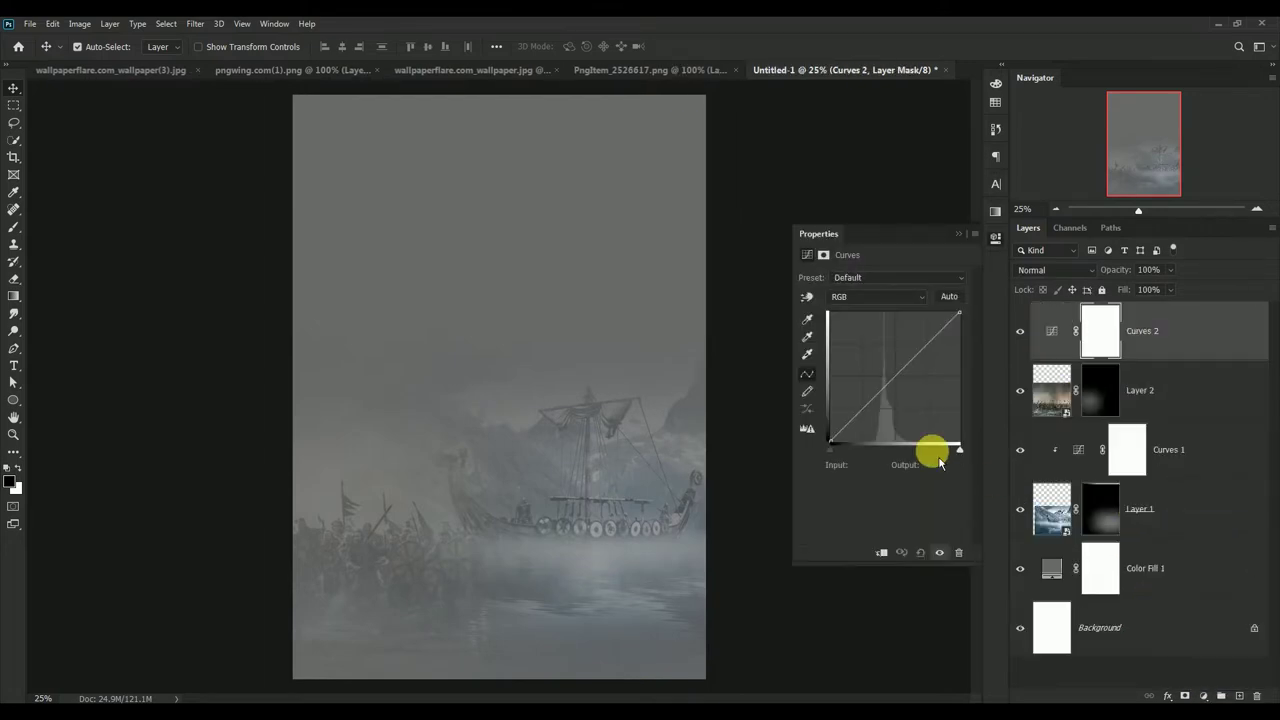
click(881, 552)
drag(893, 380, 900, 383)
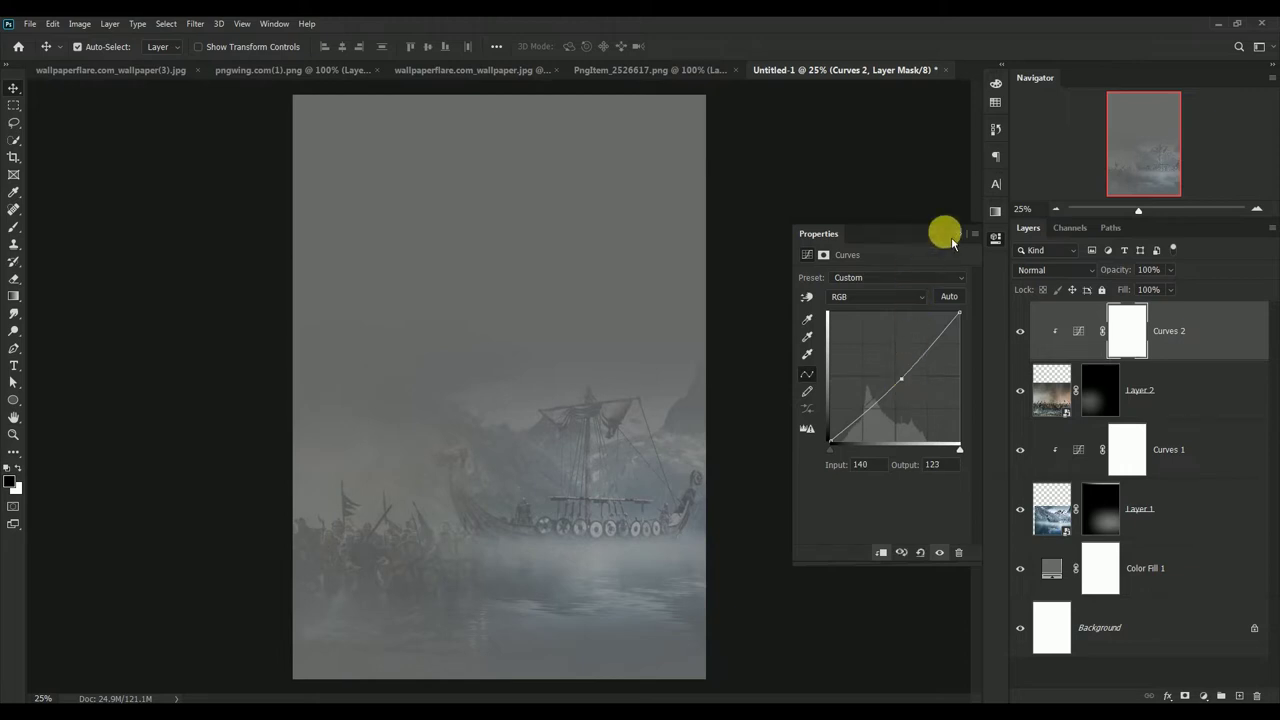
click(959, 234)
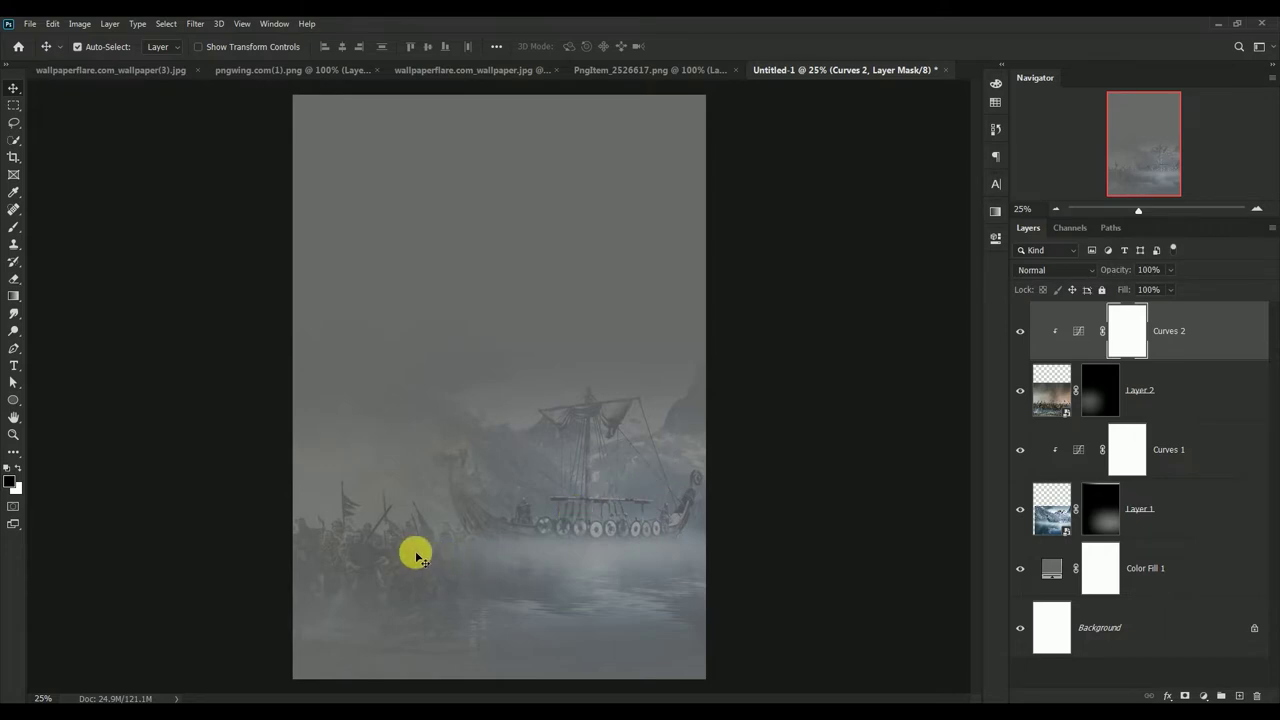
- Nudge Layer 2's ships slightly upward into place
drag(414, 551, 413, 548)
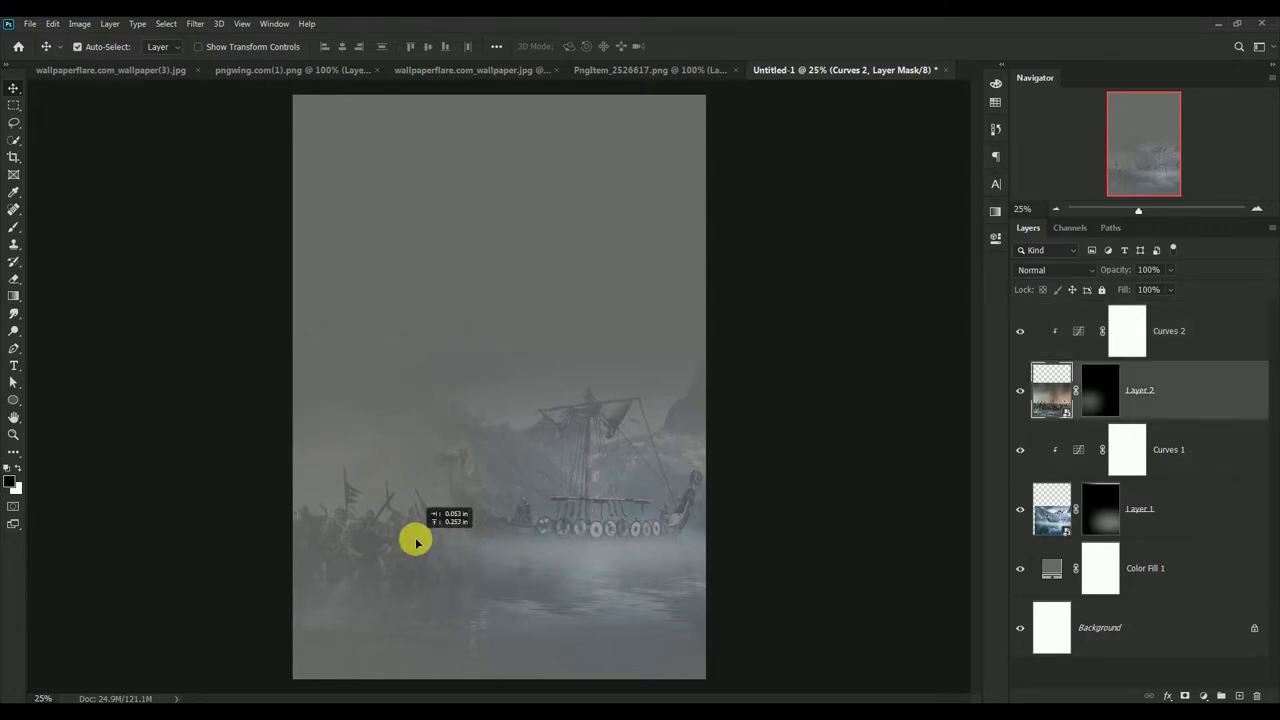
drag(412, 546, 414, 538)
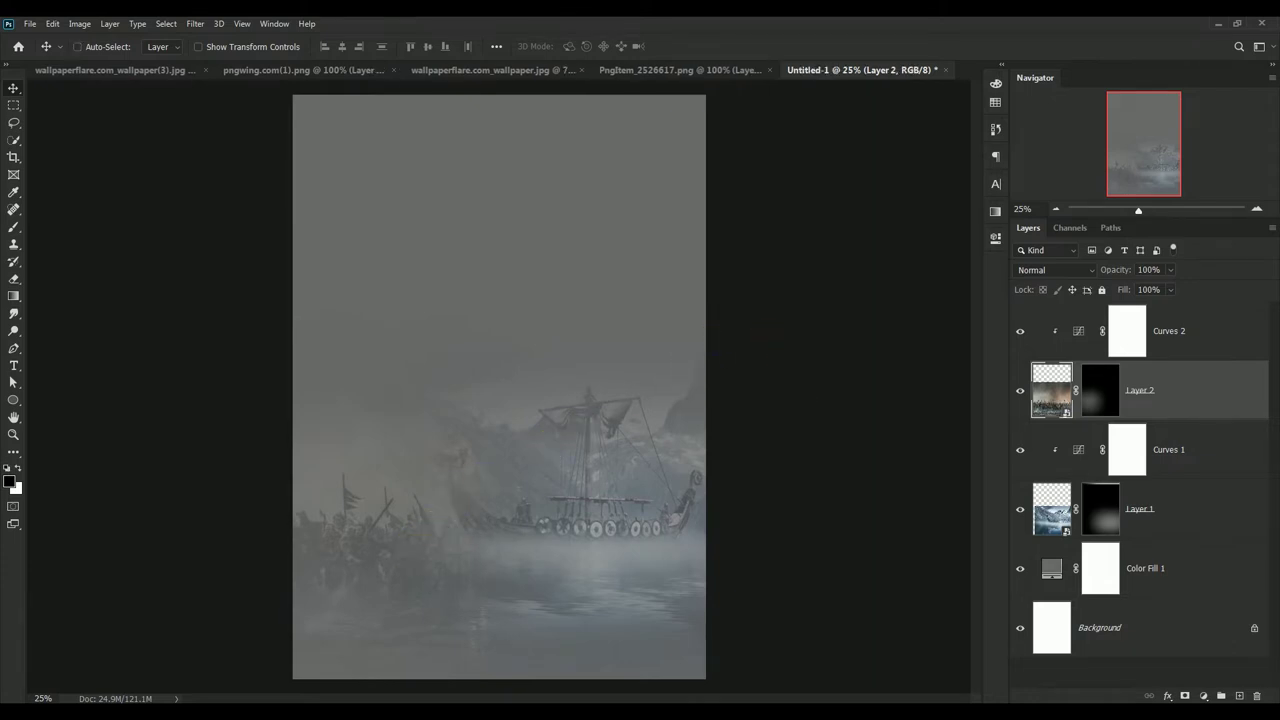
click(1084, 334)
- Copy the stormy cloud photo into the poster, close its source unsaved, and move it lower
click(96, 72)
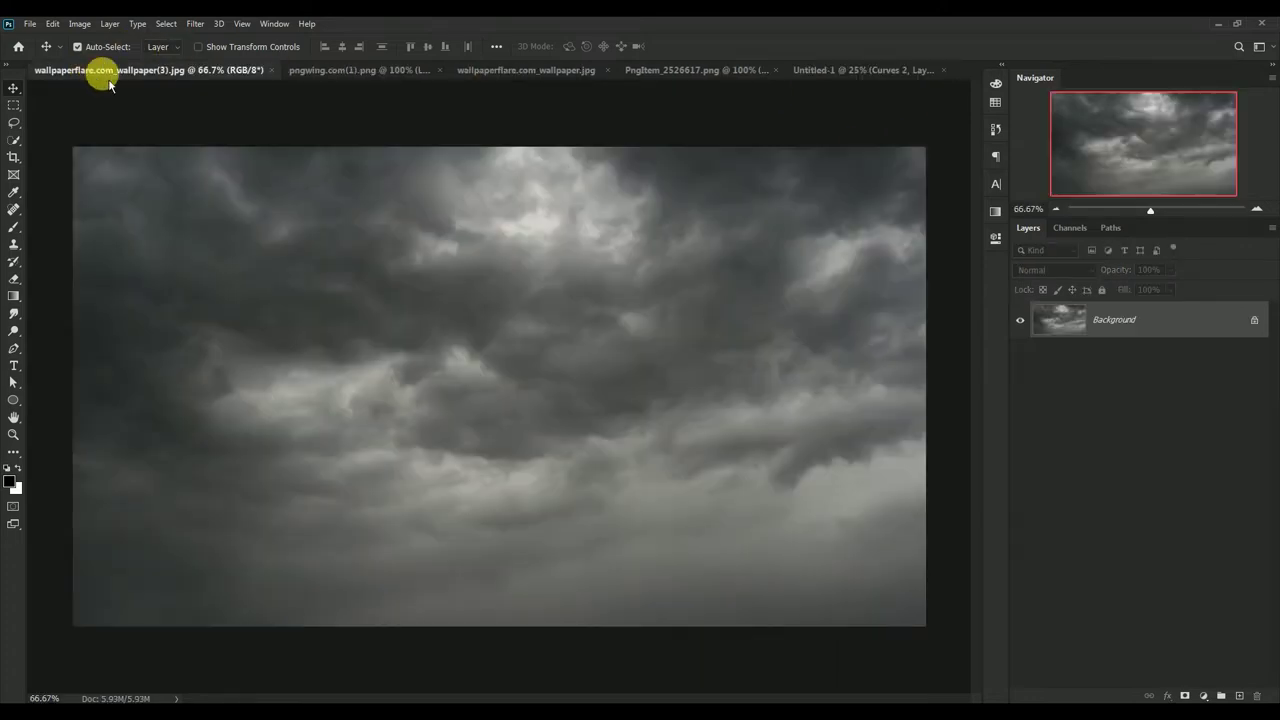
drag(116, 72, 508, 274)
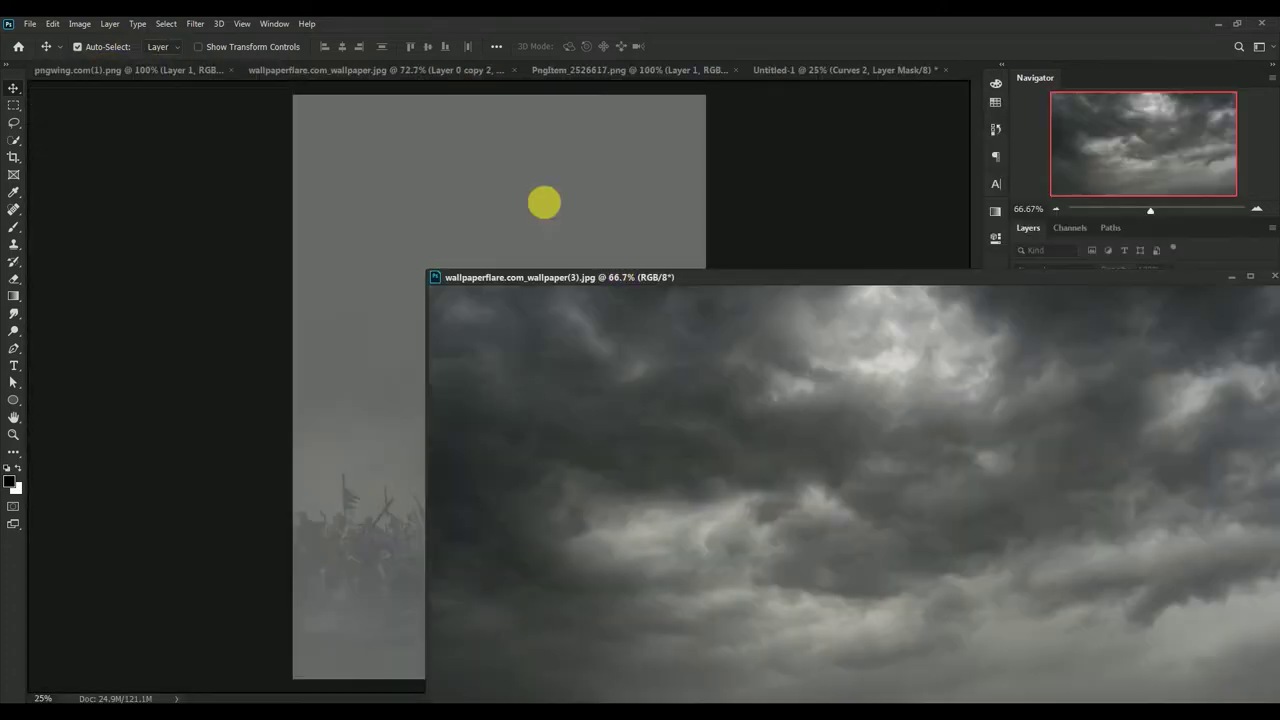
drag(519, 163, 519, 165)
drag(984, 281, 450, 215)
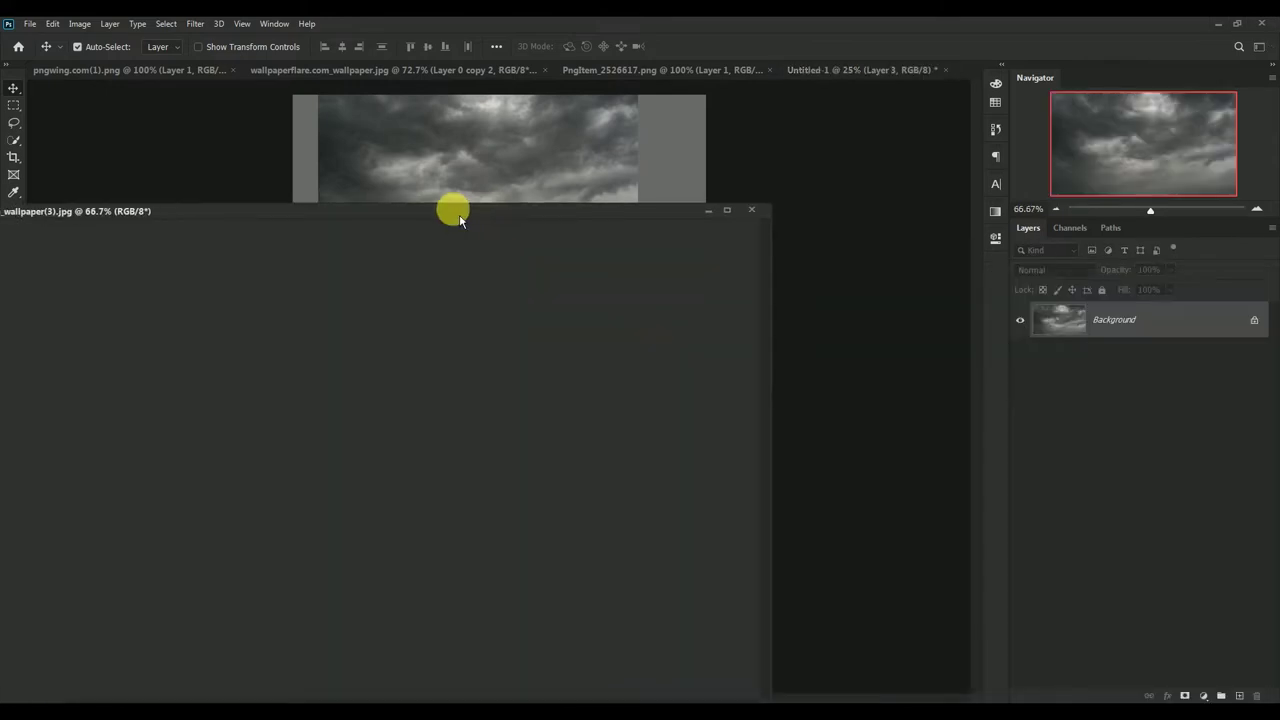
click(752, 211)
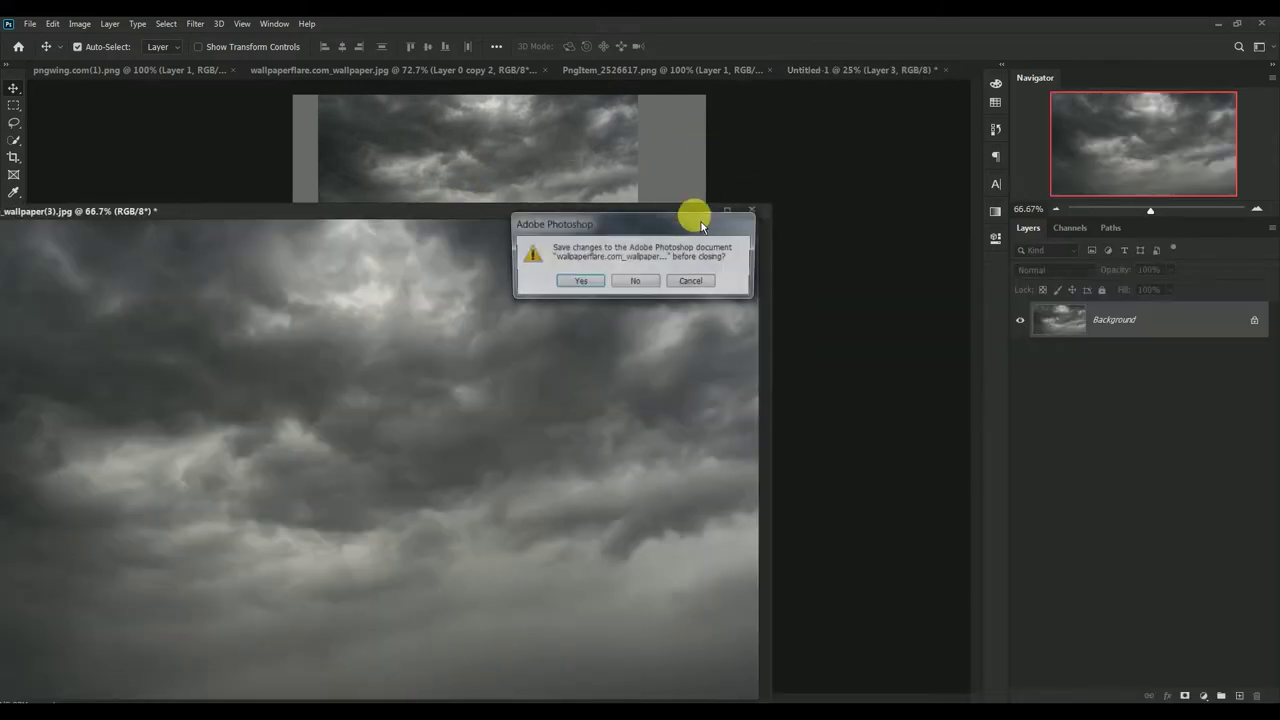
click(635, 282)
drag(563, 200, 561, 294)
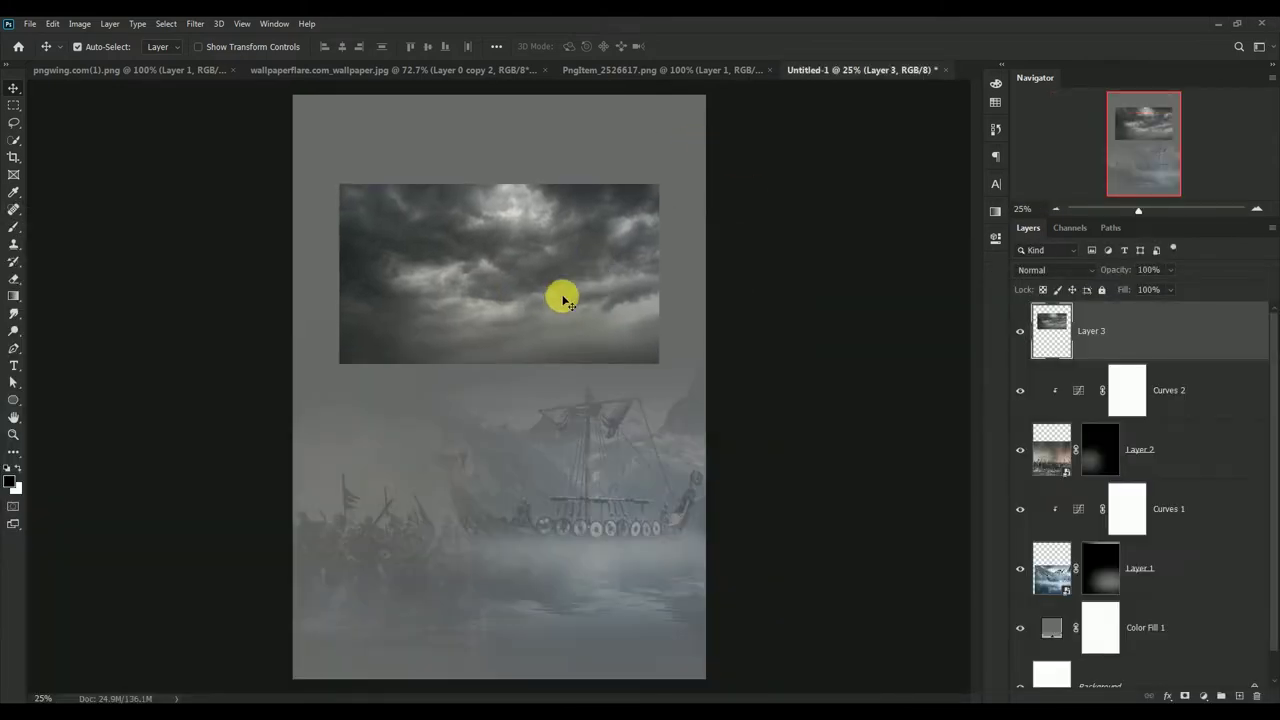
- Convert the clouds to a smart object, scale to about 232% over the top, and add a mask
right_click(1166, 340)
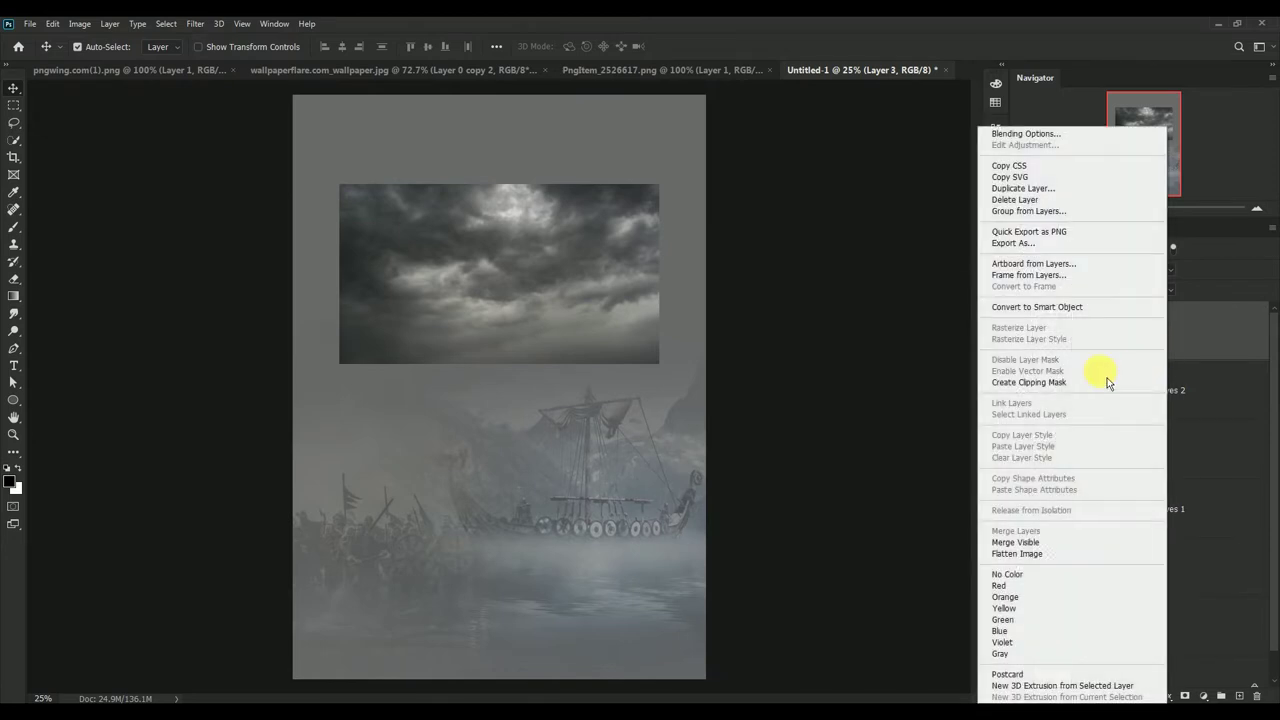
click(1102, 308)
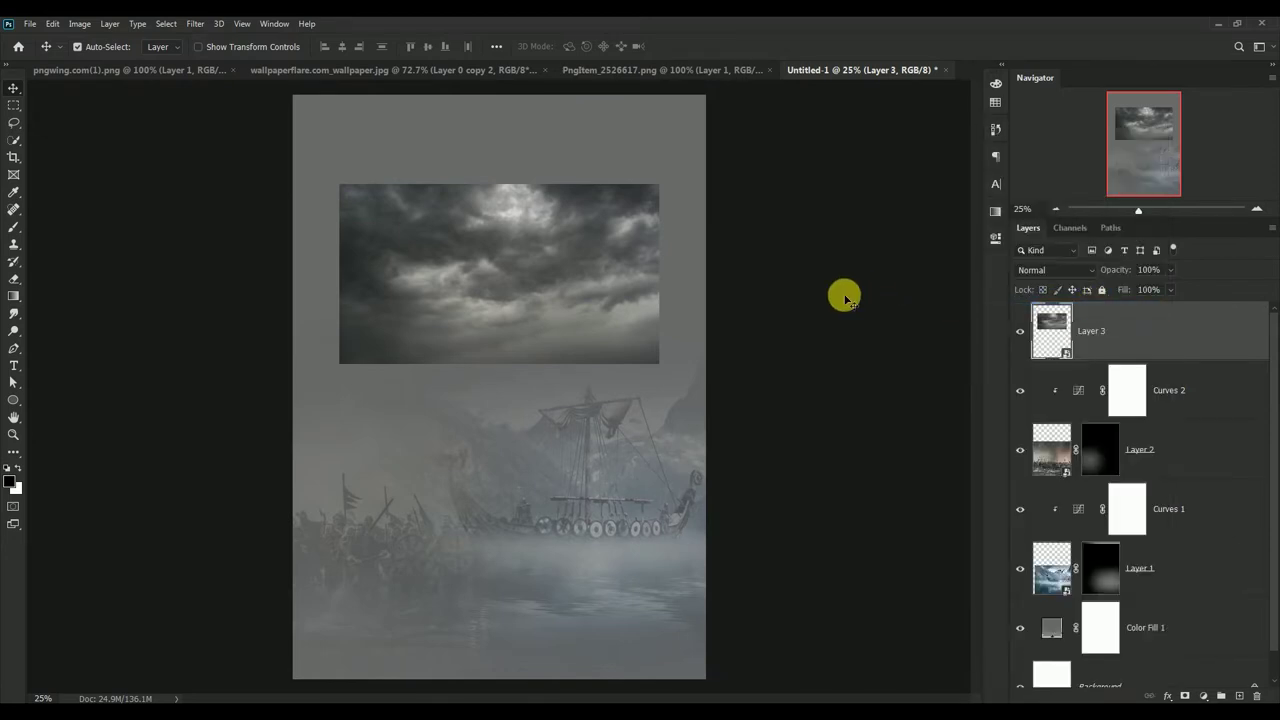
key(ctrl+t)
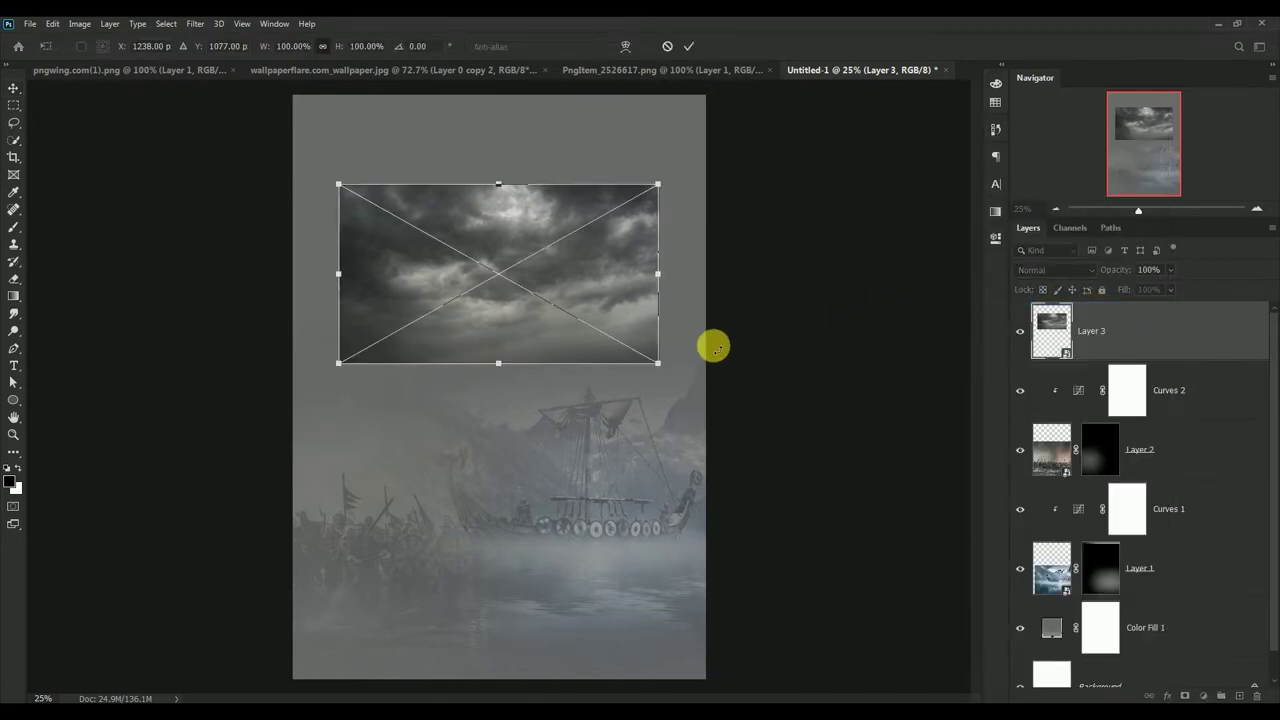
drag(658, 363, 929, 574)
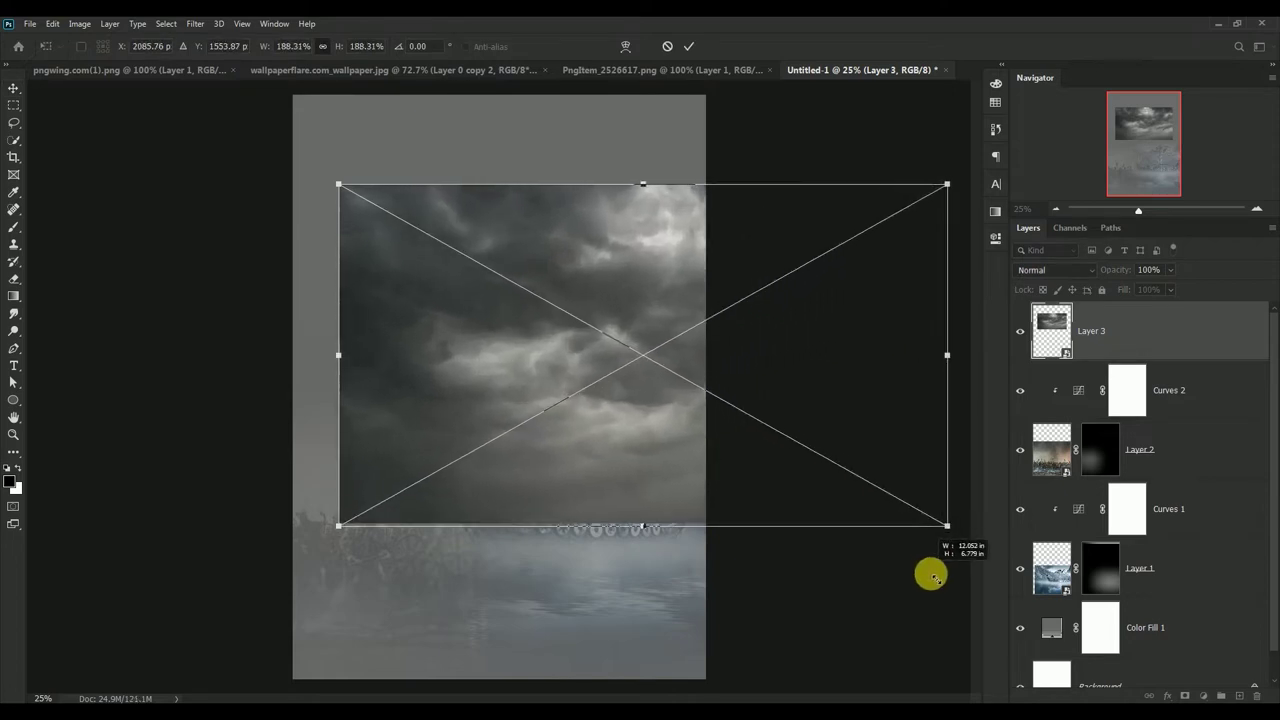
drag(649, 399, 520, 307)
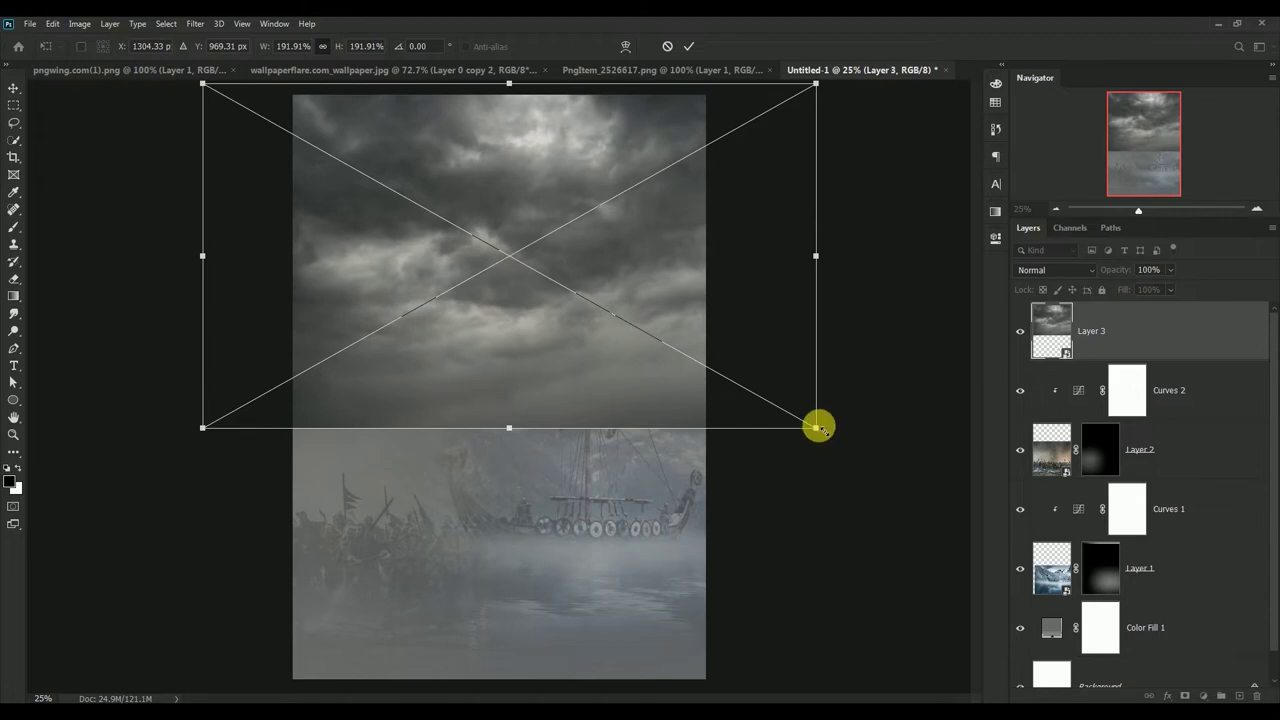
drag(817, 427, 943, 498)
mouse_move(575, 380)
mouse_down()
mouse_move(479, 382)
mouse_move(492, 378)
mouse_up()
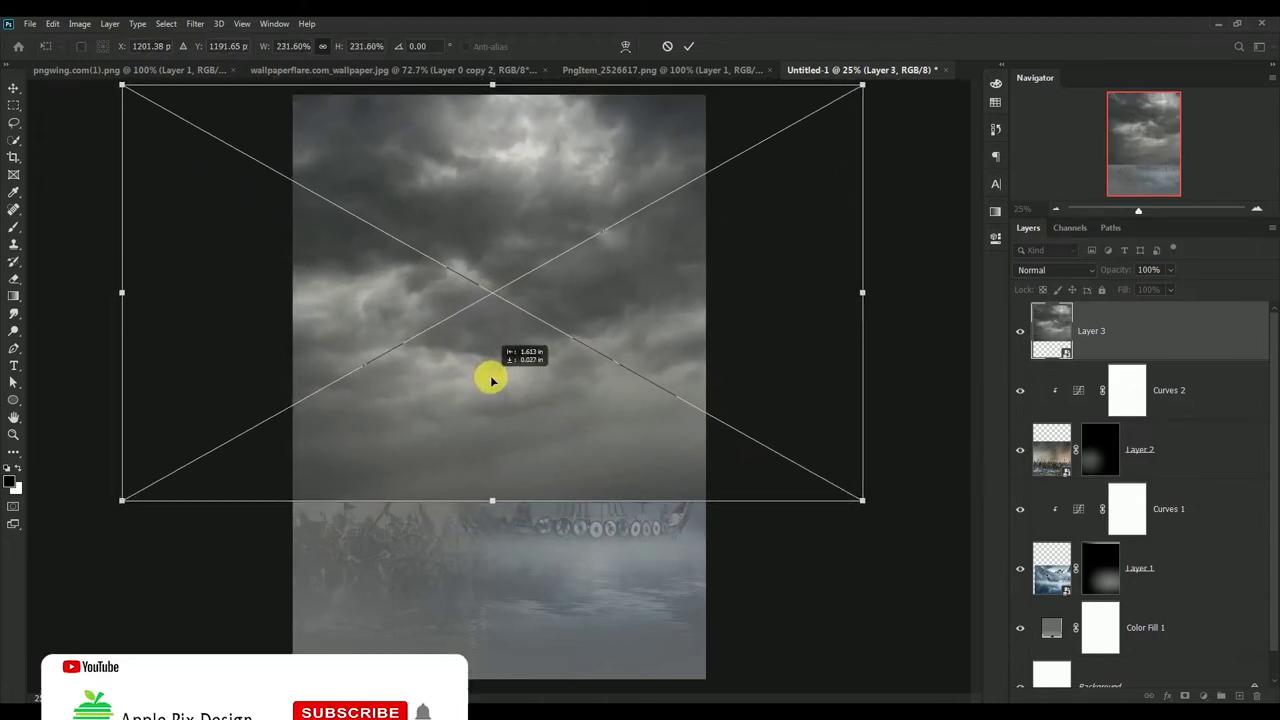
click(688, 46)
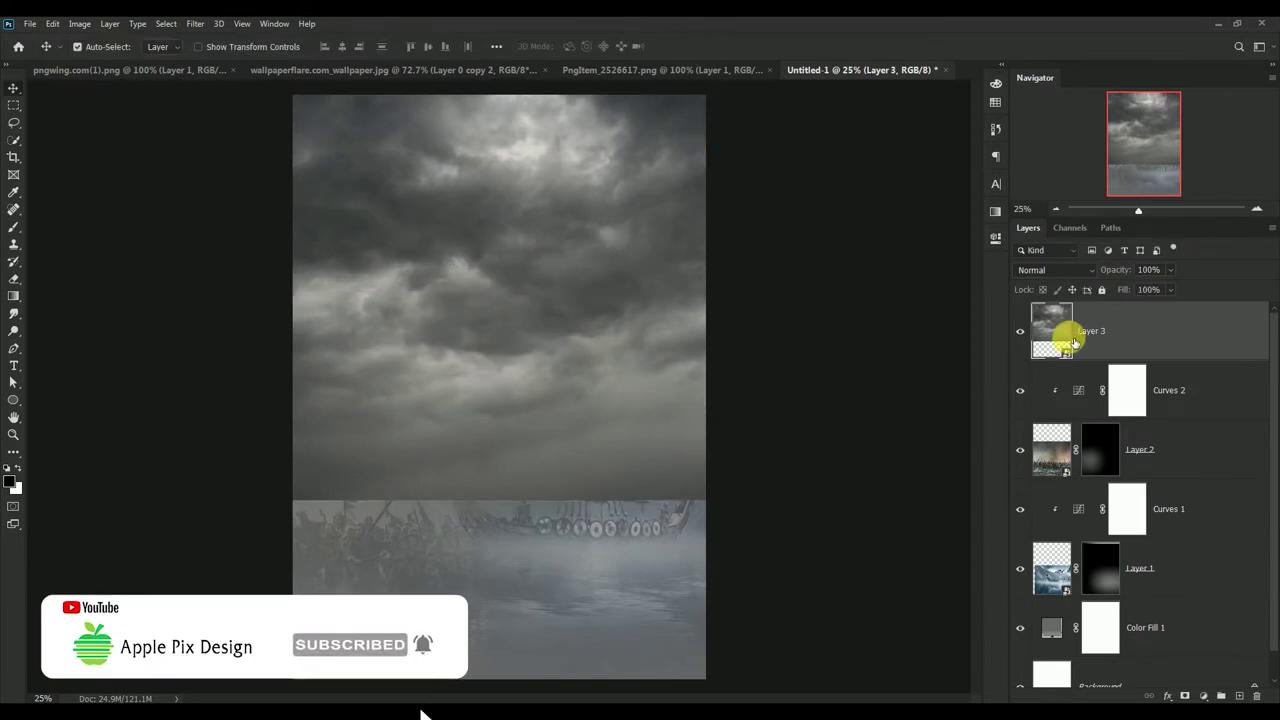
click(1184, 694)
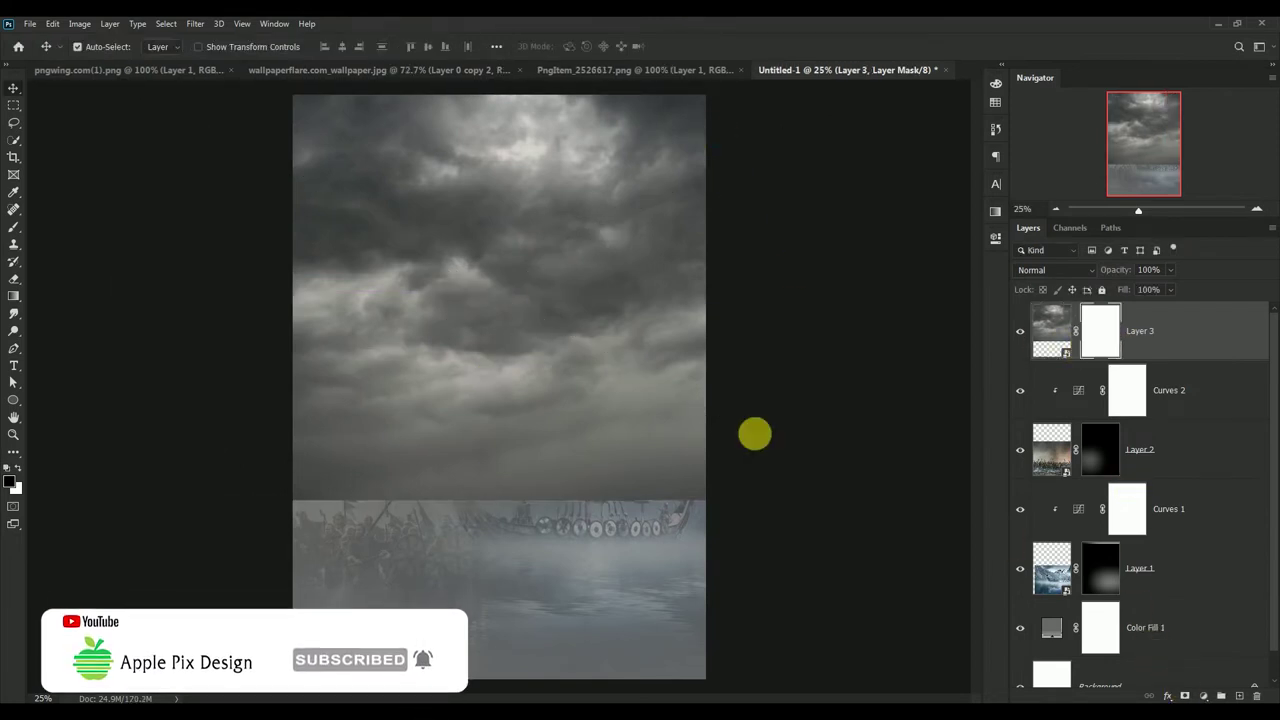
- Fade the clouds' lower edge into the ships with a gradient on the layer mask
click(16, 300)
drag(519, 545, 517, 291)
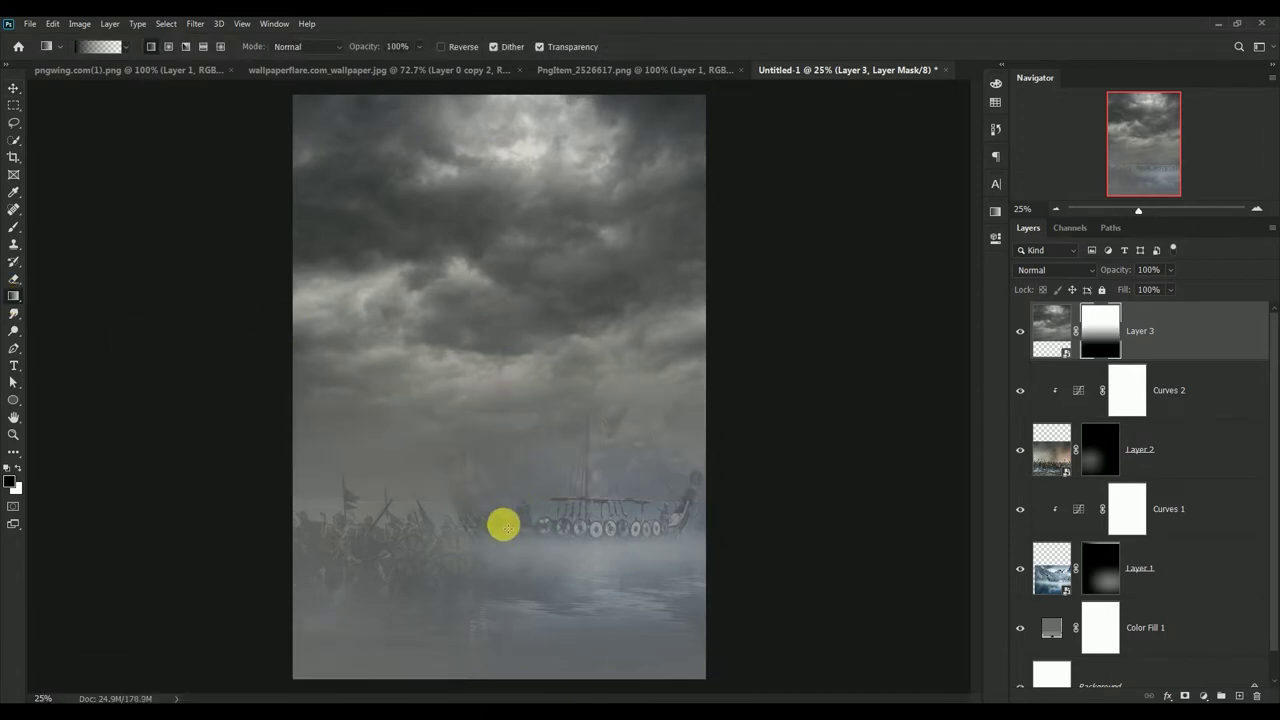
drag(488, 497, 510, 245)
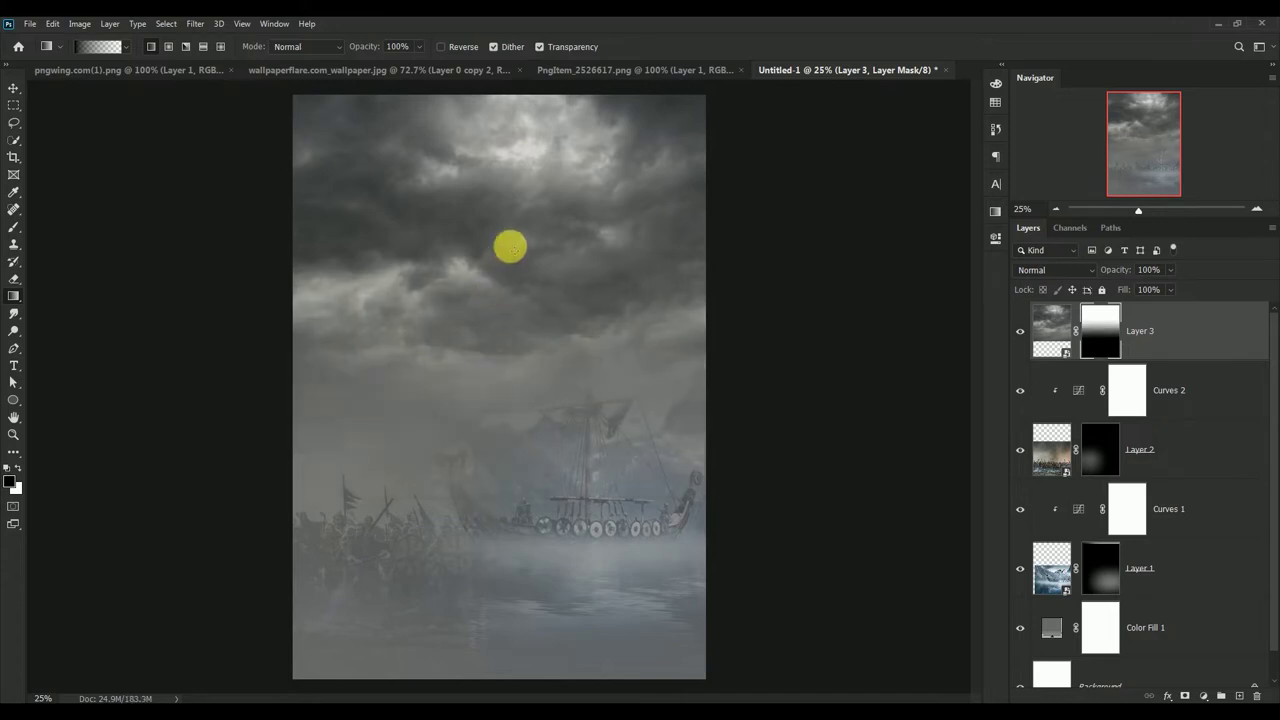
- Enlarge the cloud layer to about 109%, shift it slightly left, and target its image
click(14, 88)
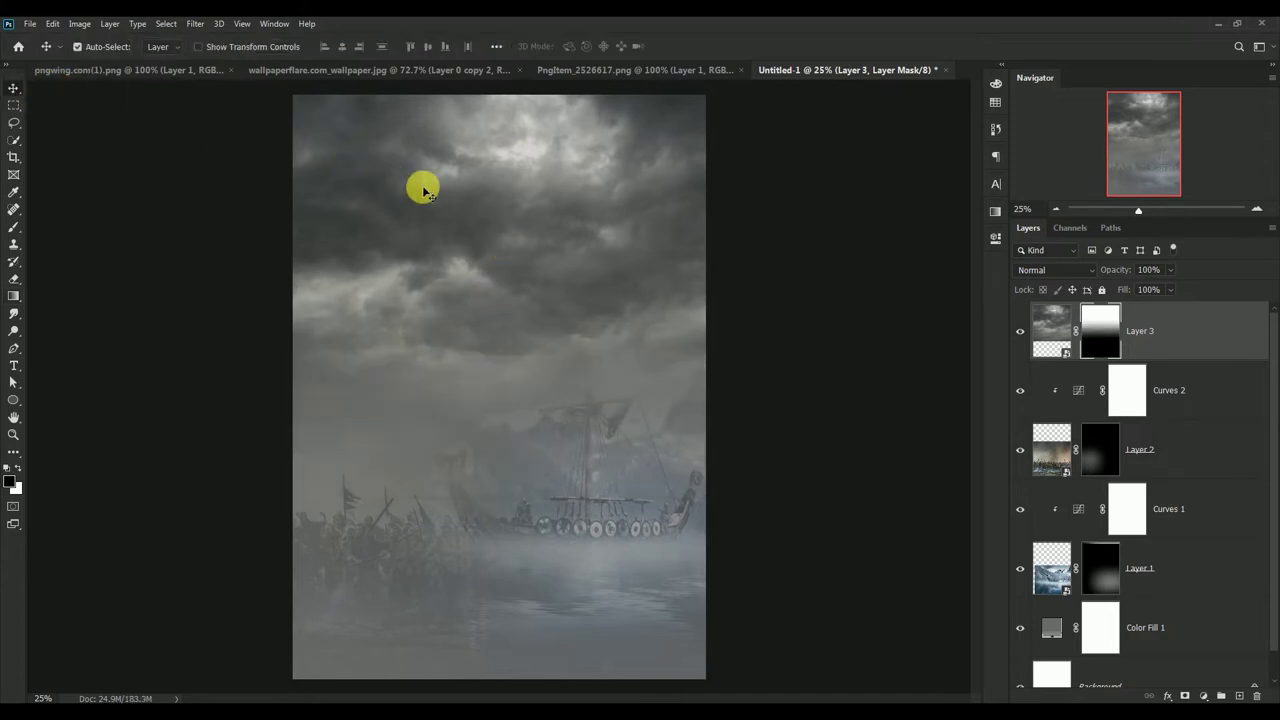
key(ctrl)
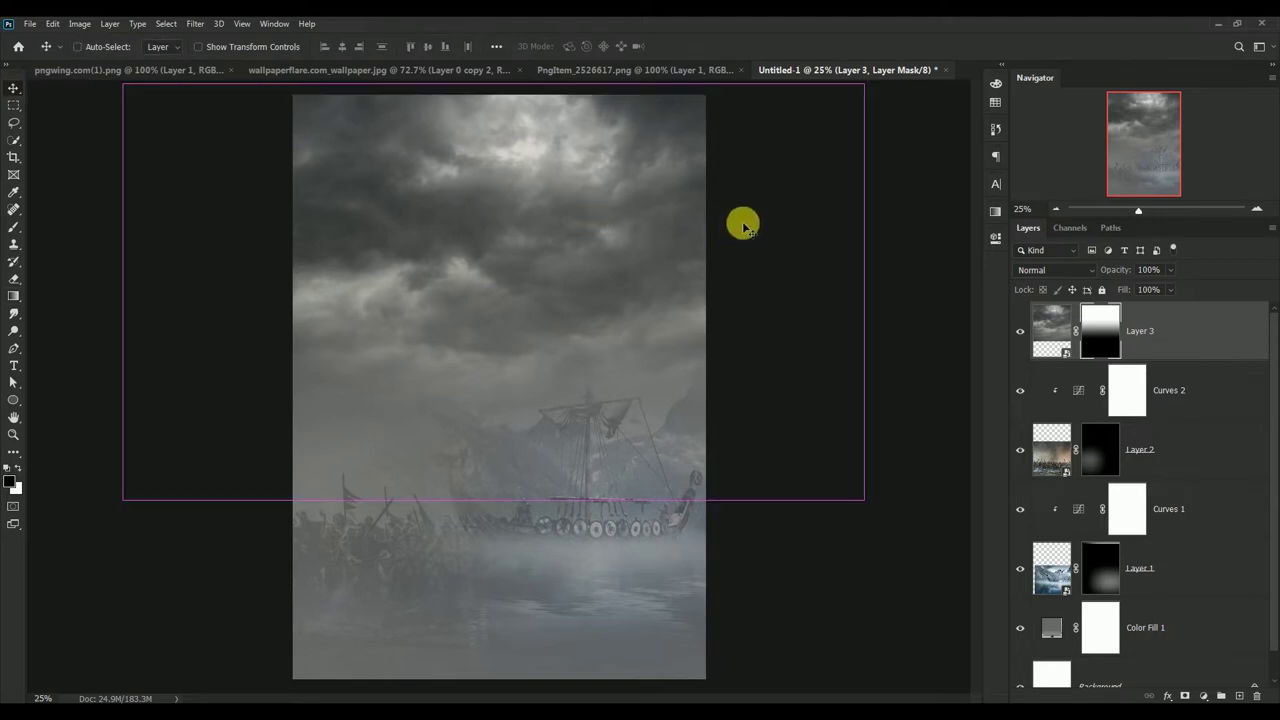
key(ctrl+t)
drag(864, 500, 928, 562)
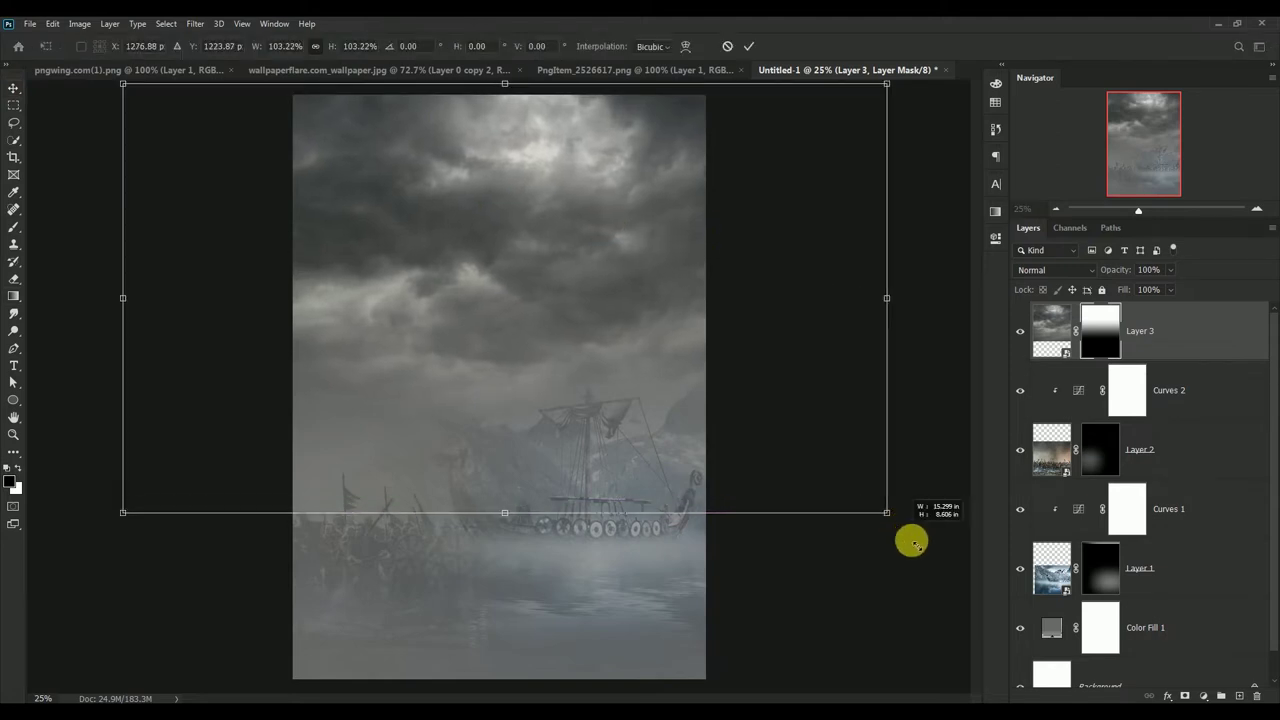
drag(551, 297, 527, 305)
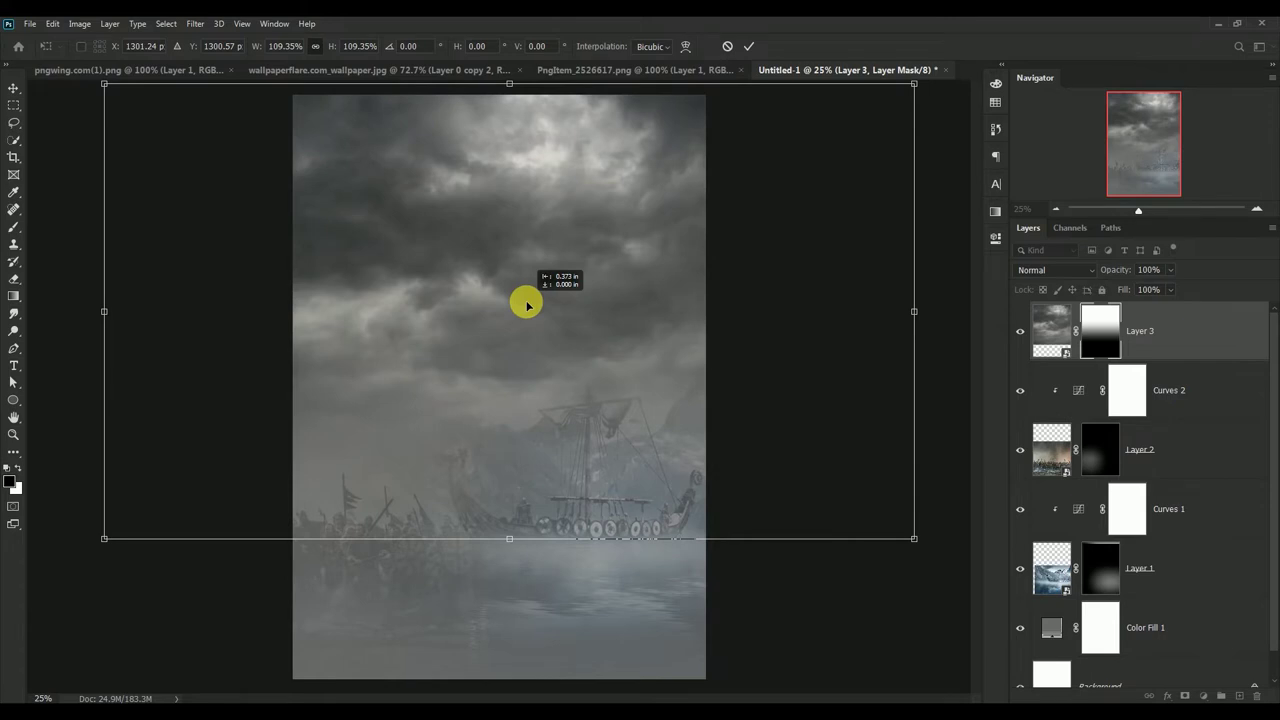
click(749, 46)
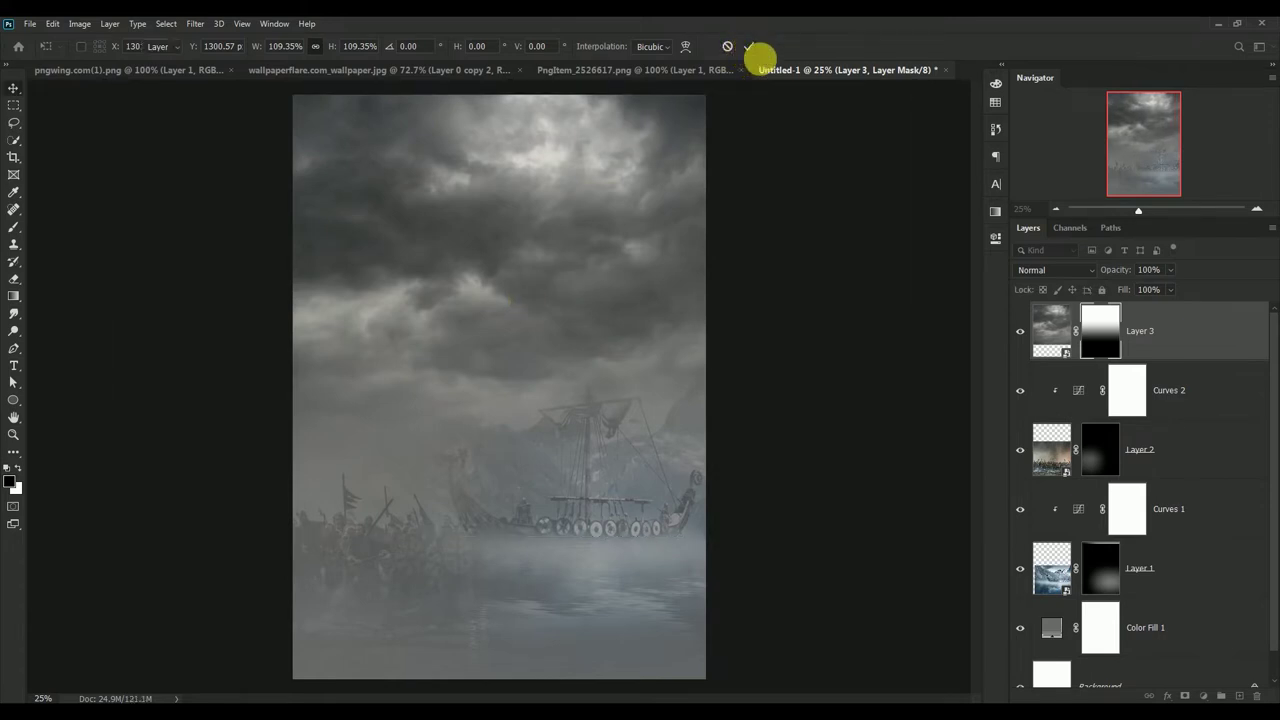
click(1047, 331)
- Add a Color Balance layer clipped to the clouds with midtones Cyan/Red -28, Yellow/Blue +10
click(1204, 695)
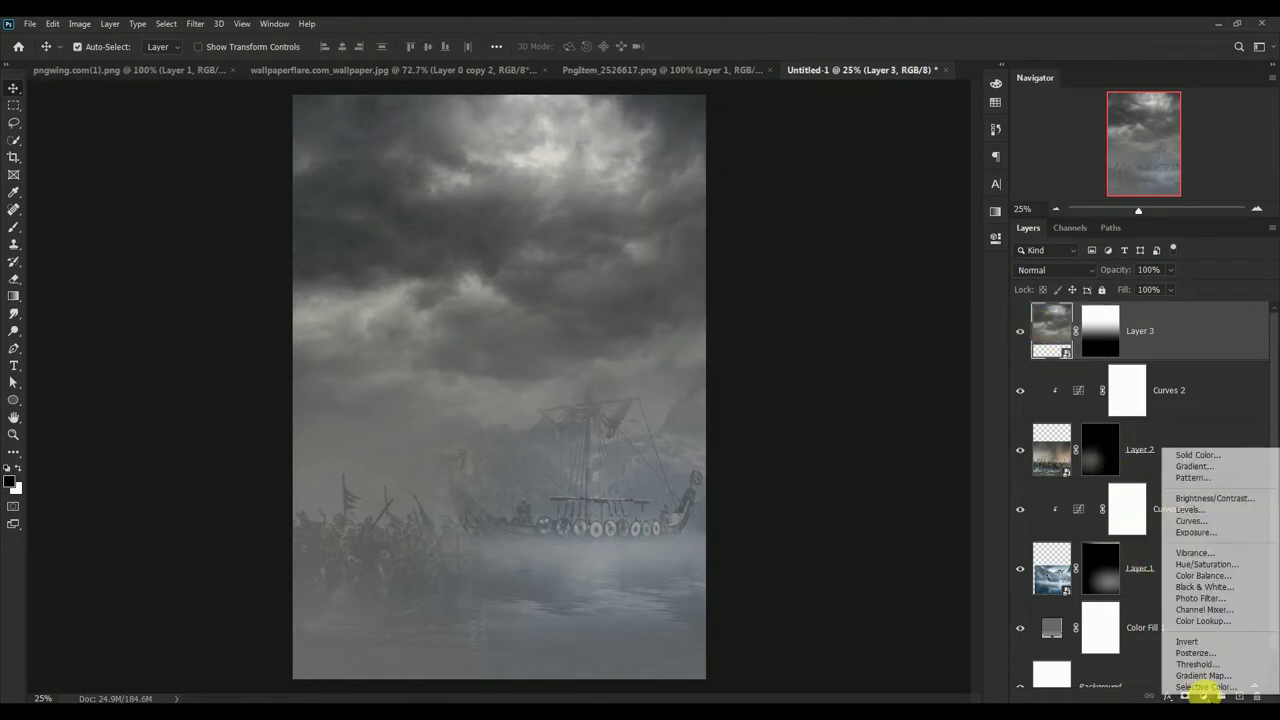
click(1210, 575)
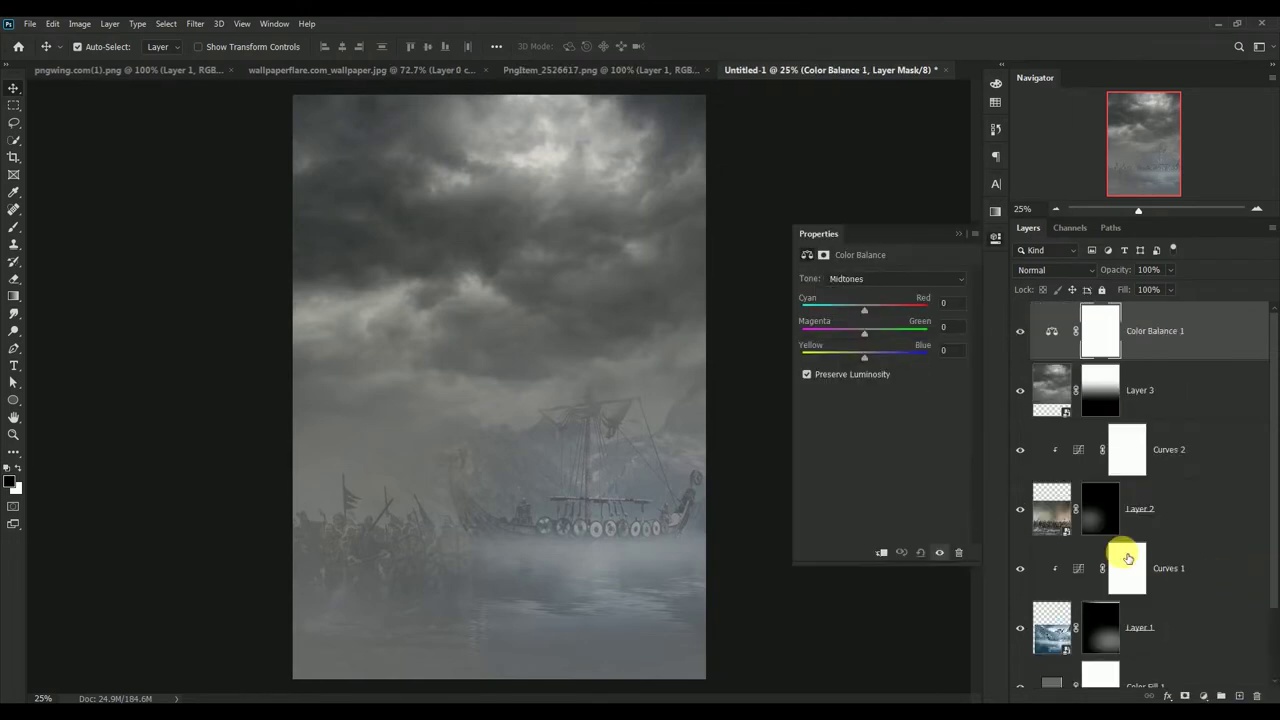
click(881, 553)
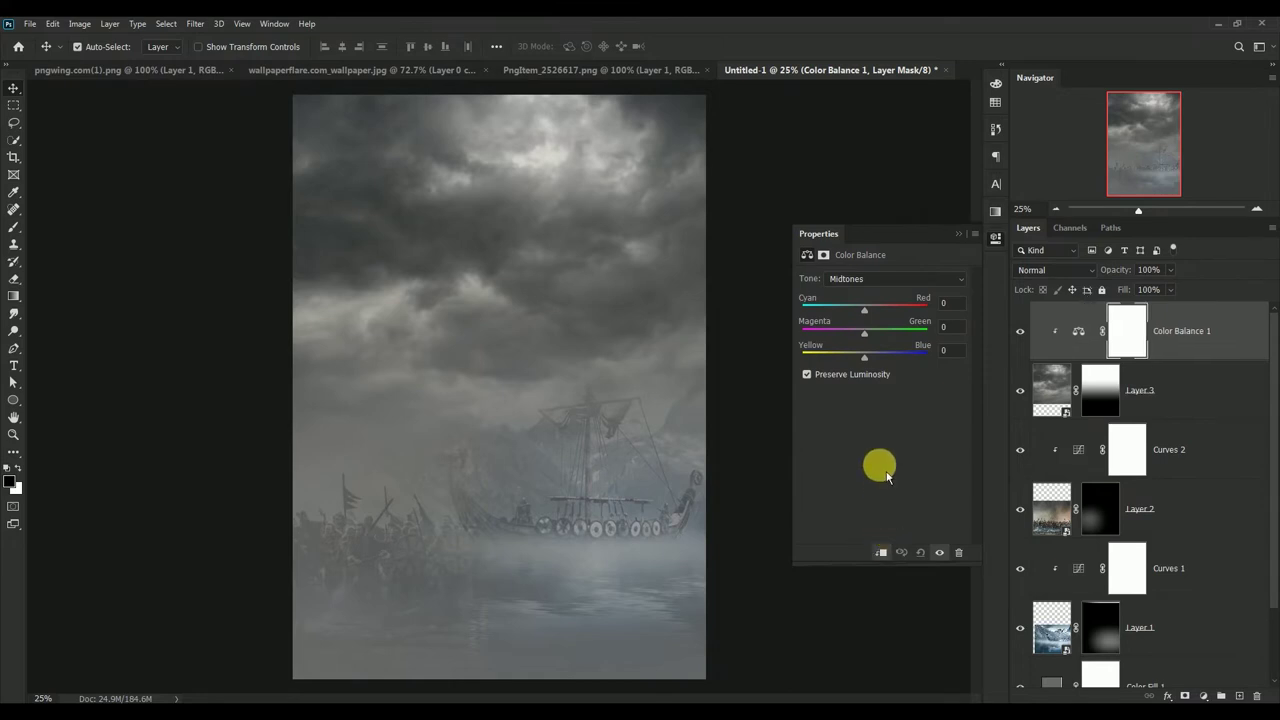
click(958, 302)
text(-28)
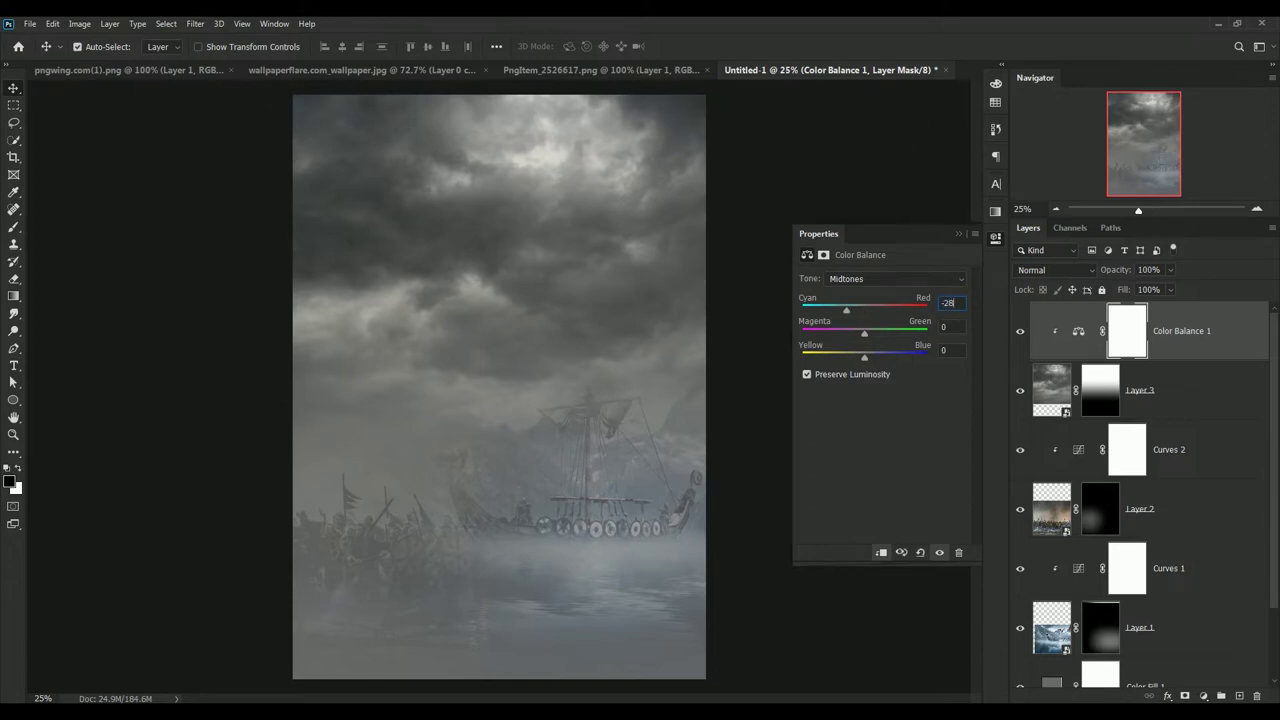
click(955, 351)
text(+10)
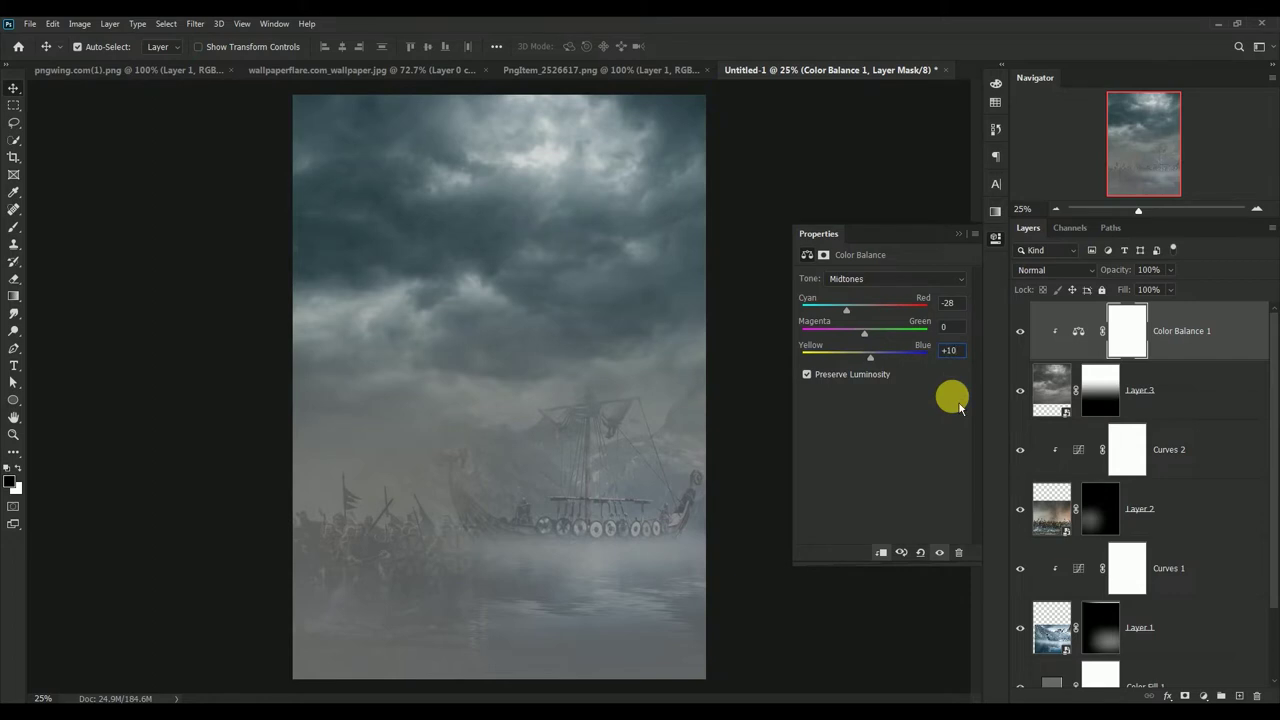
- Set shadows Cyan/Red -20 and highlights Cyan/Red -10, then bring up the warrior cut-out document
click(905, 278)
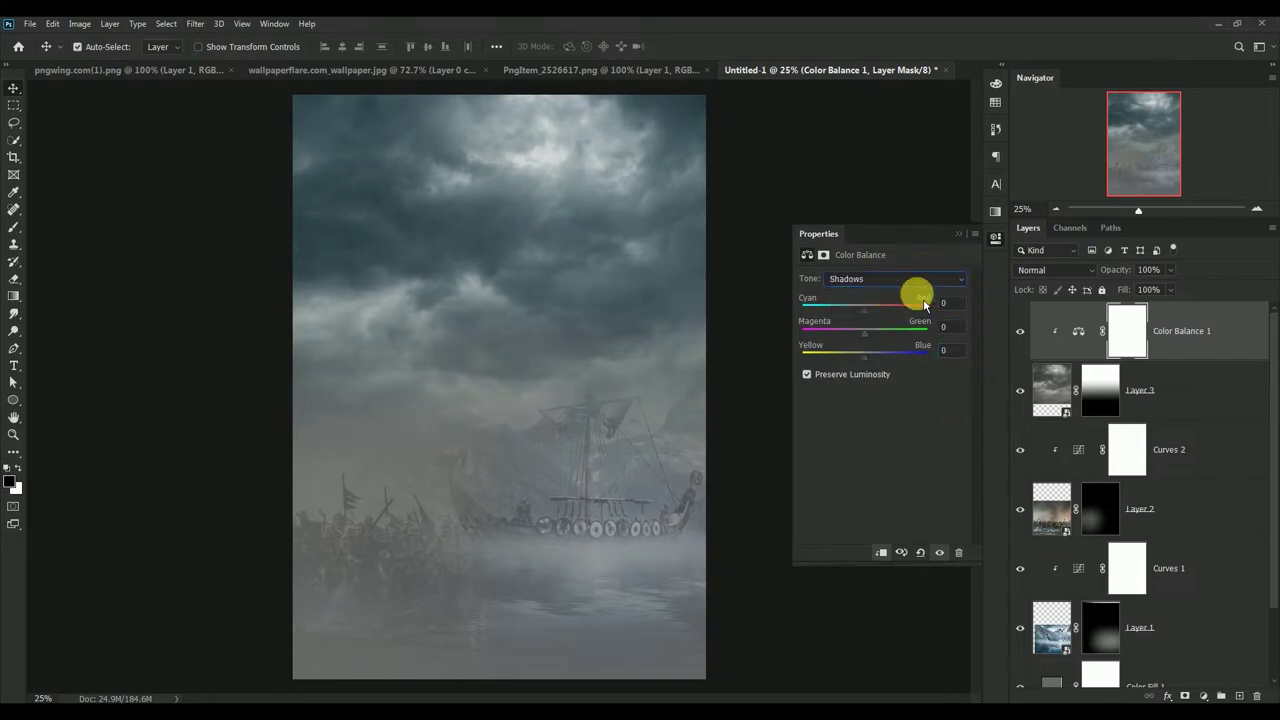
click(949, 303)
click(910, 279)
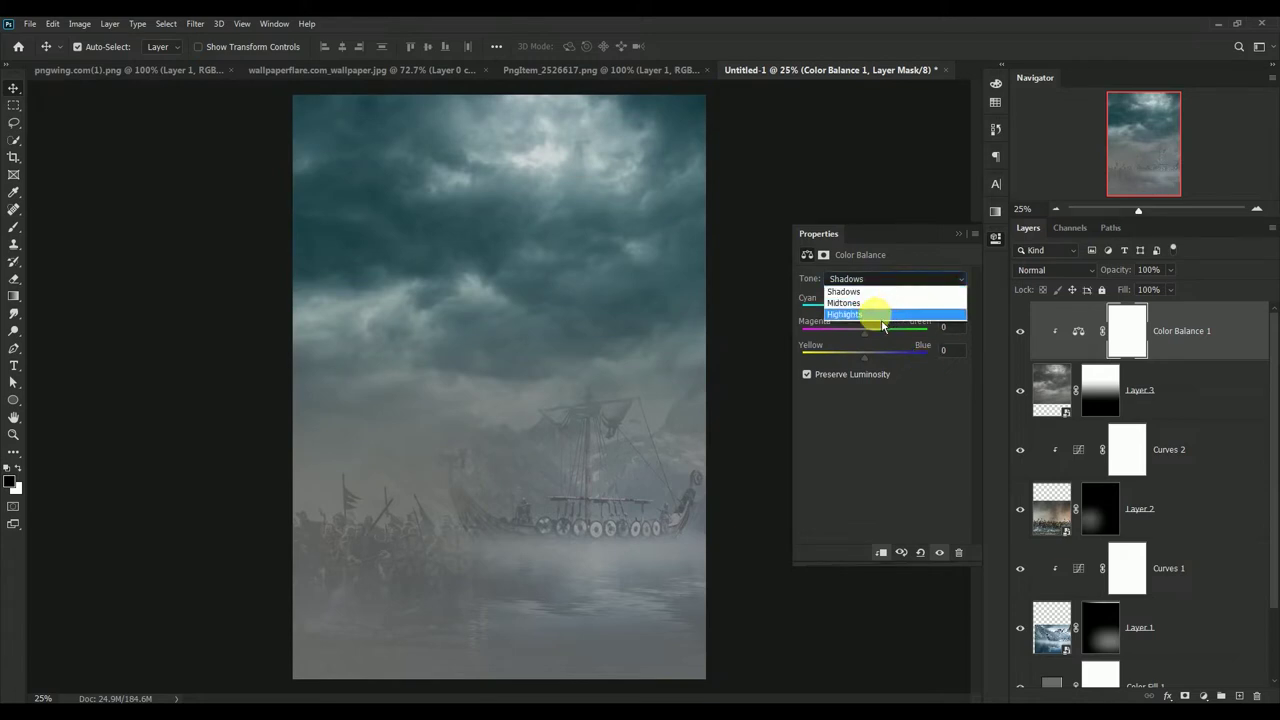
click(882, 316)
text(-10)
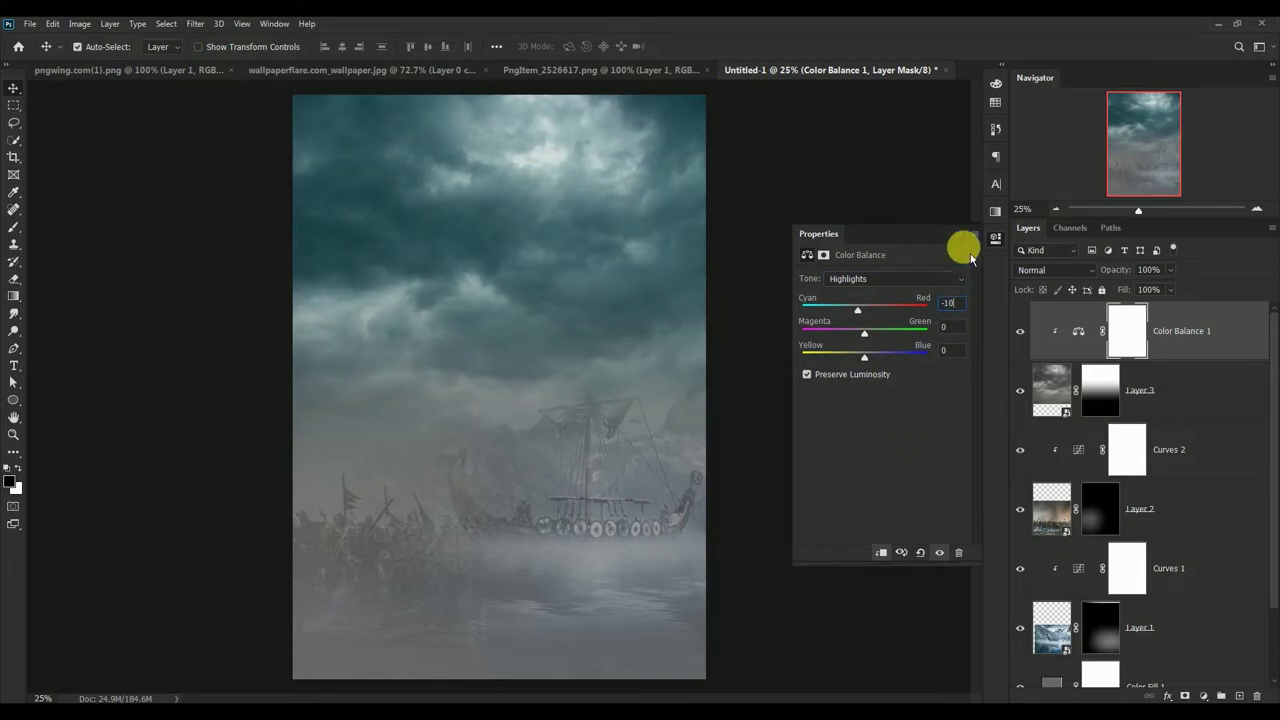
click(958, 233)
click(1022, 331)
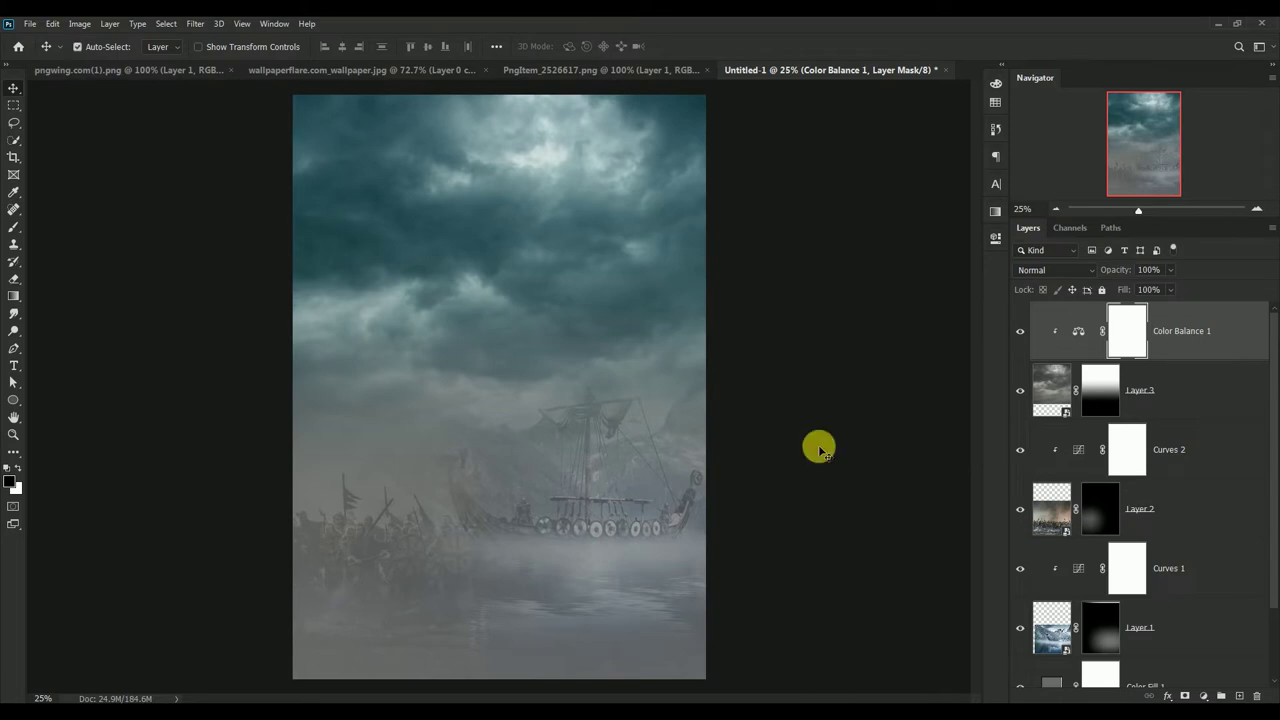
click(133, 74)
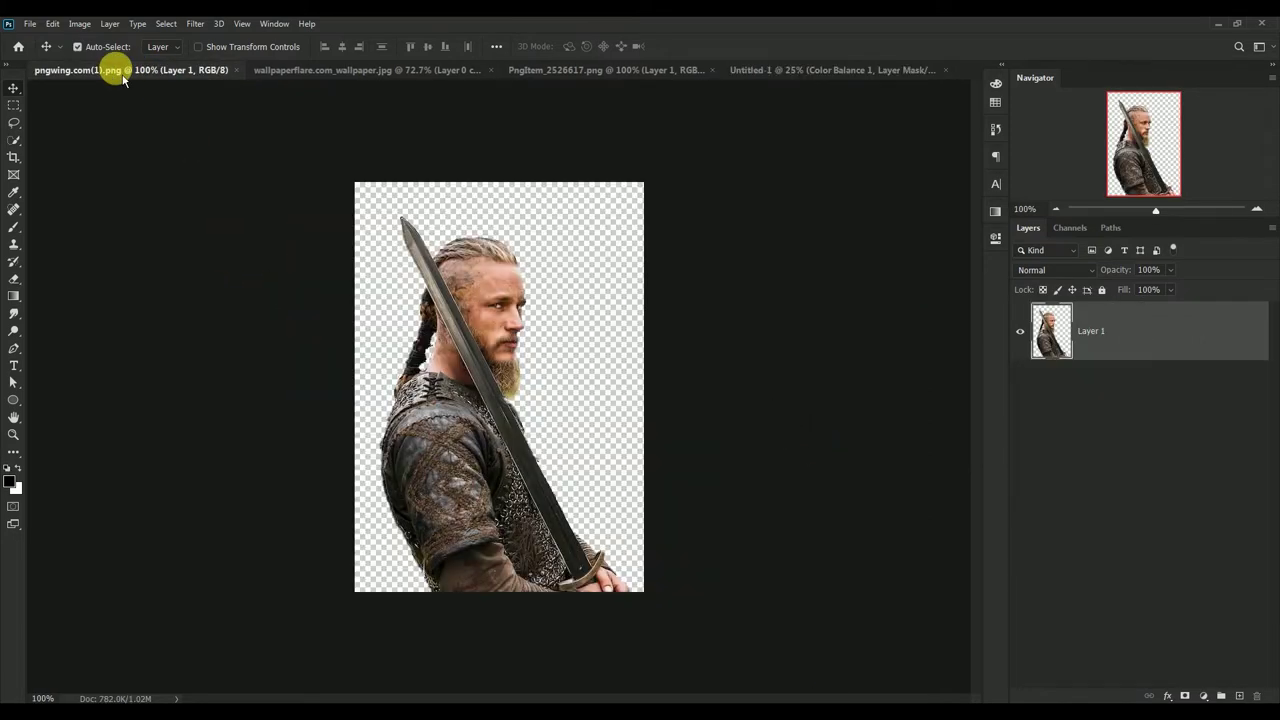
- Copy the warrior cut-out from pngwing.com(1).png into the poster as Layer 4
drag(114, 63, 447, 230)
mouse_move(471, 391)
mouse_down()
mouse_move(478, 166)
mouse_move(534, 149)
mouse_up()
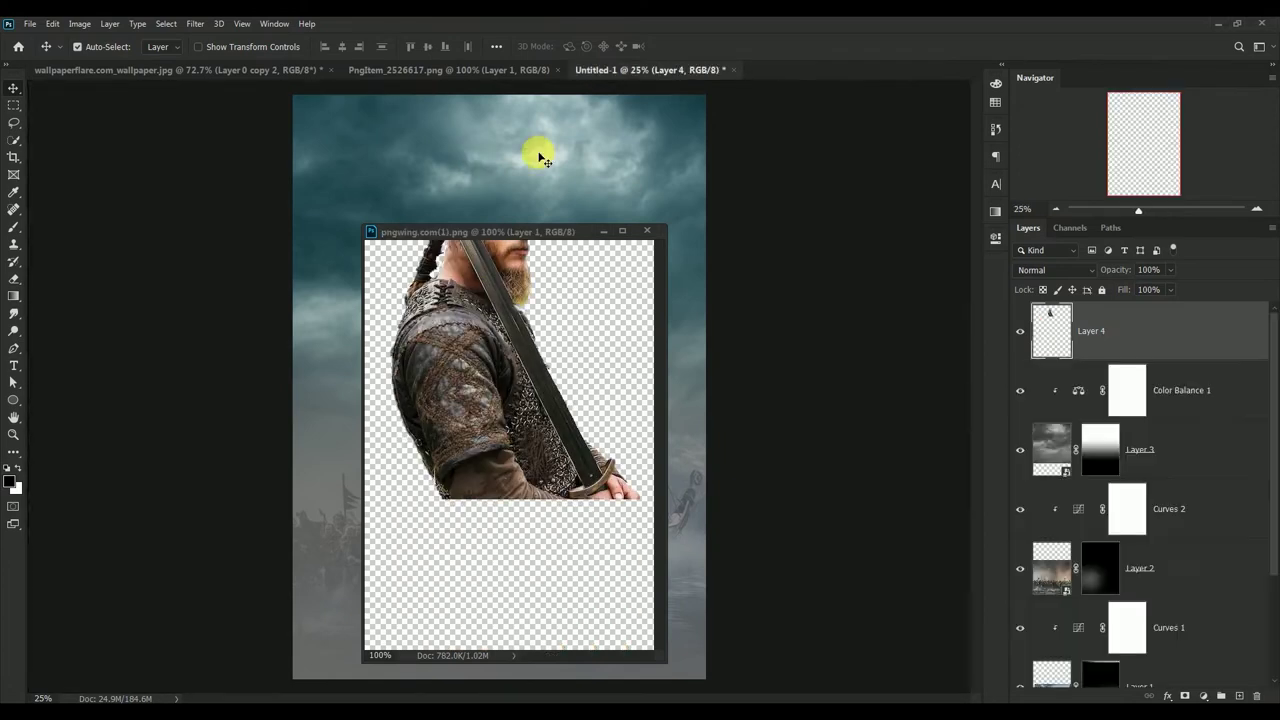
click(647, 231)
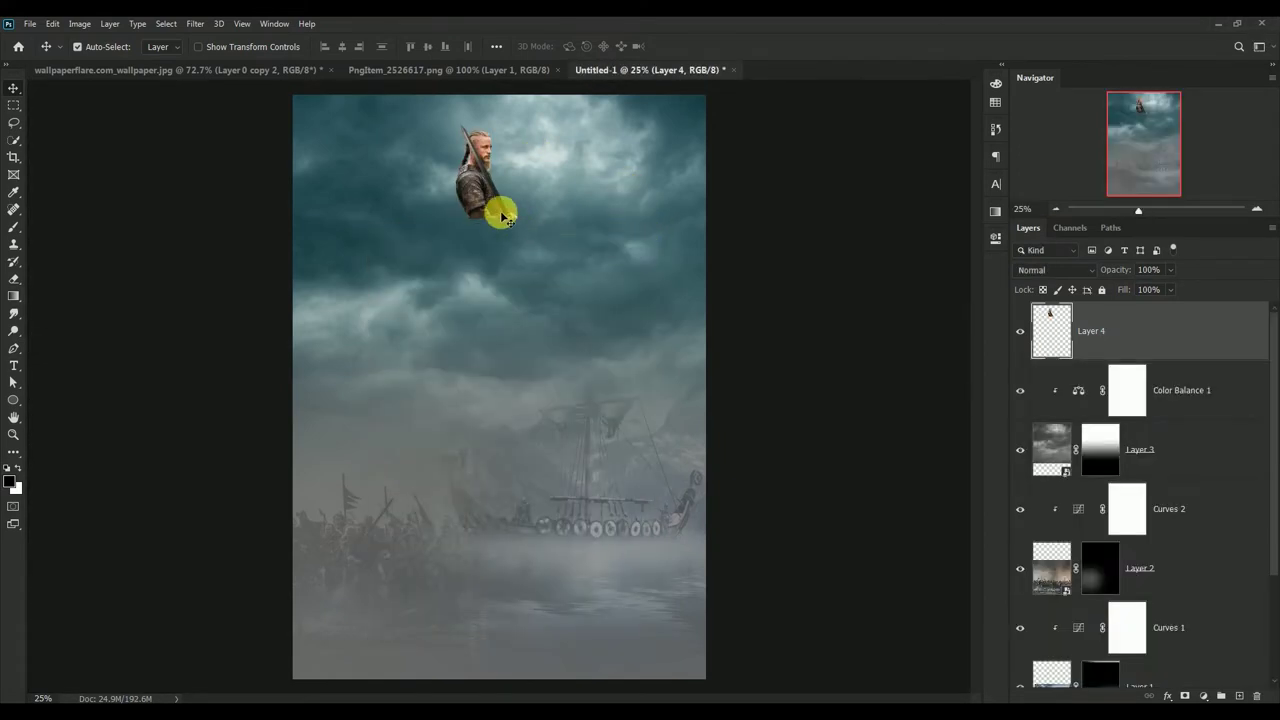
drag(478, 206, 484, 267)
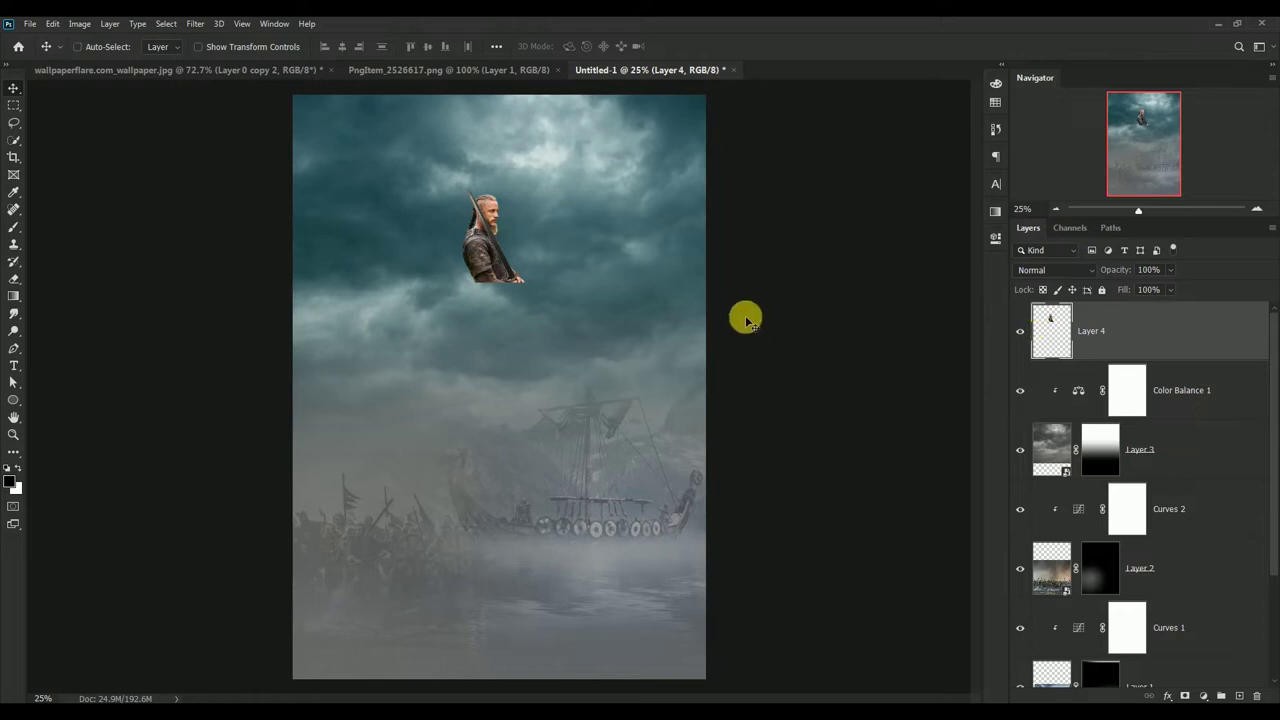
- Scale the warrior to about 343% and centre him above the ships
key(ctrl+t)
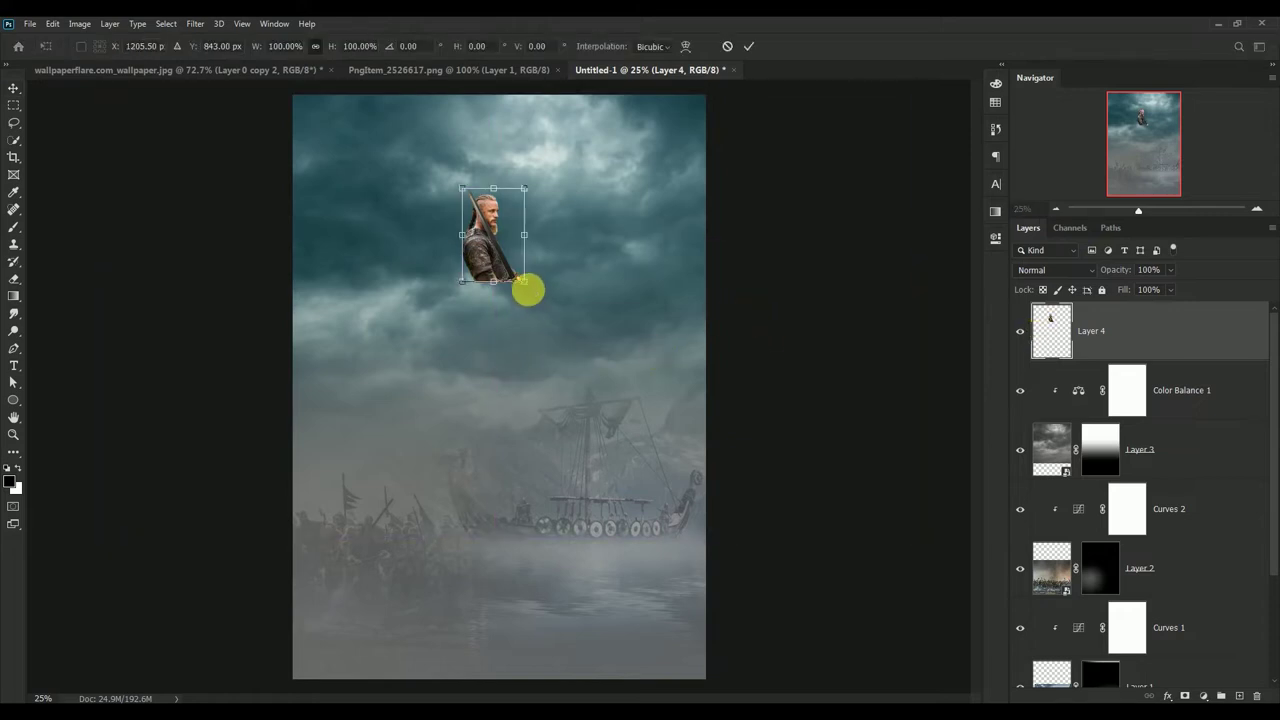
drag(527, 288, 665, 531)
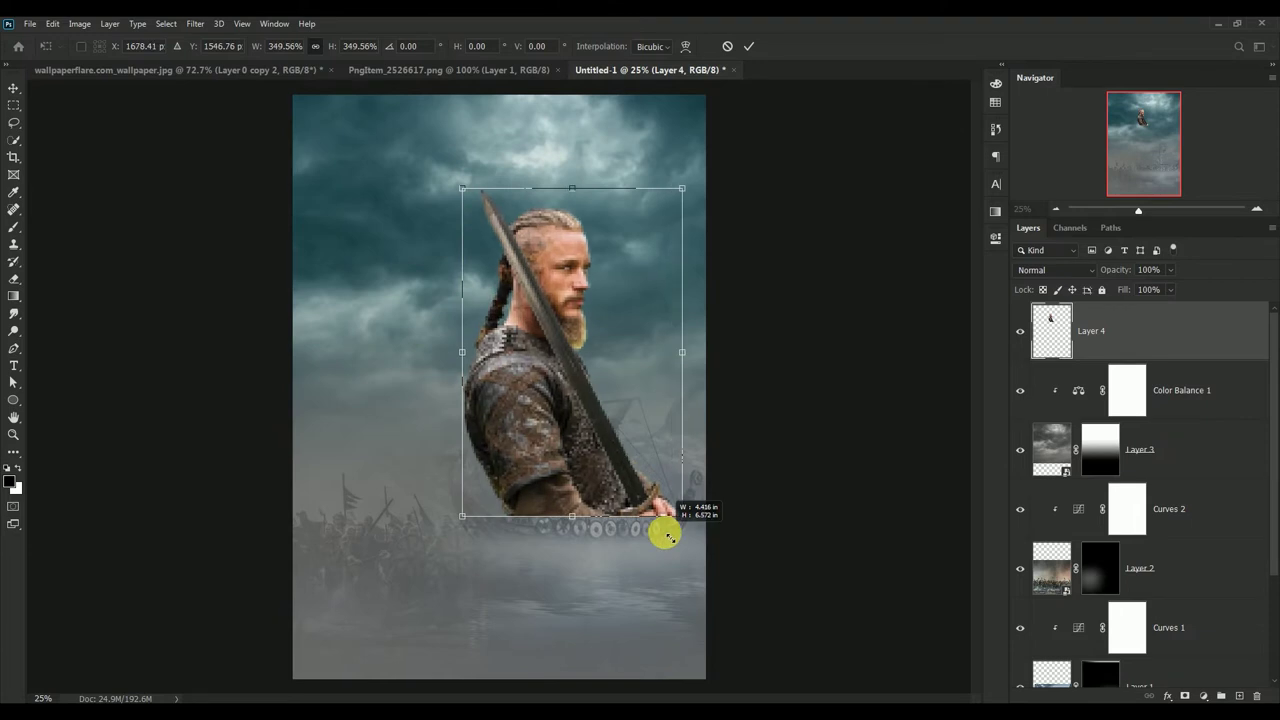
drag(503, 403, 488, 382)
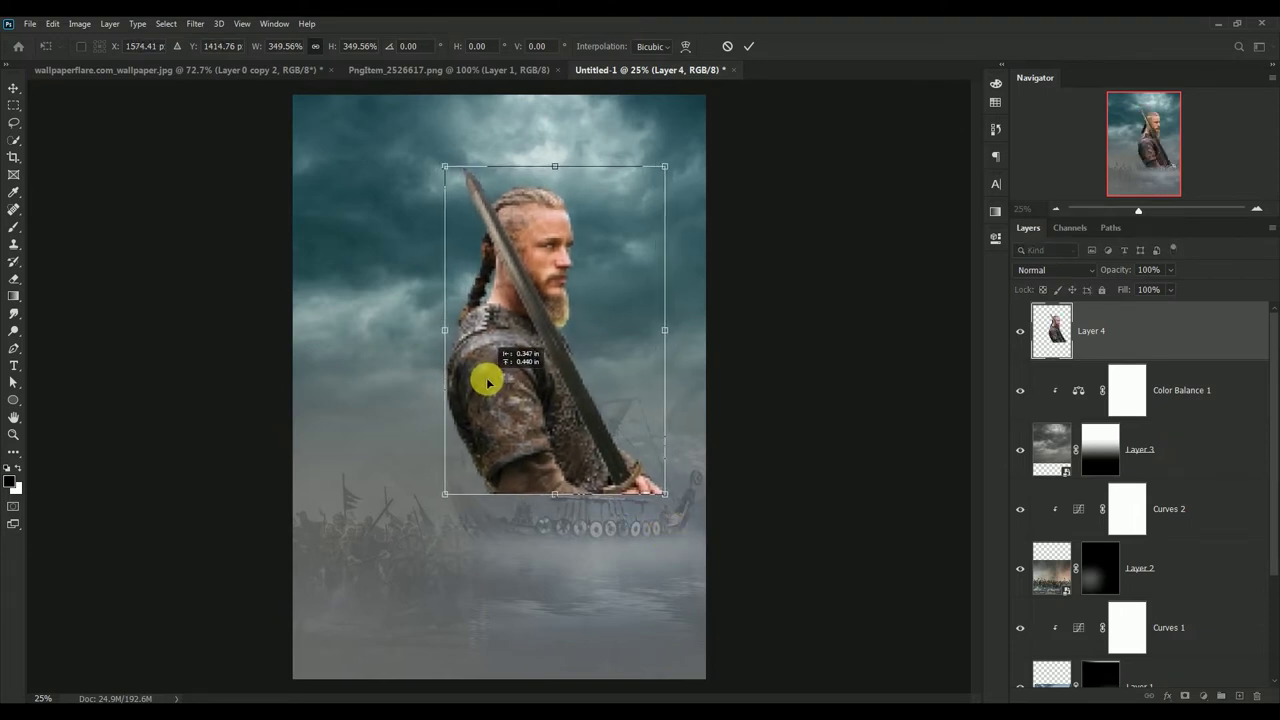
drag(665, 493, 655, 478)
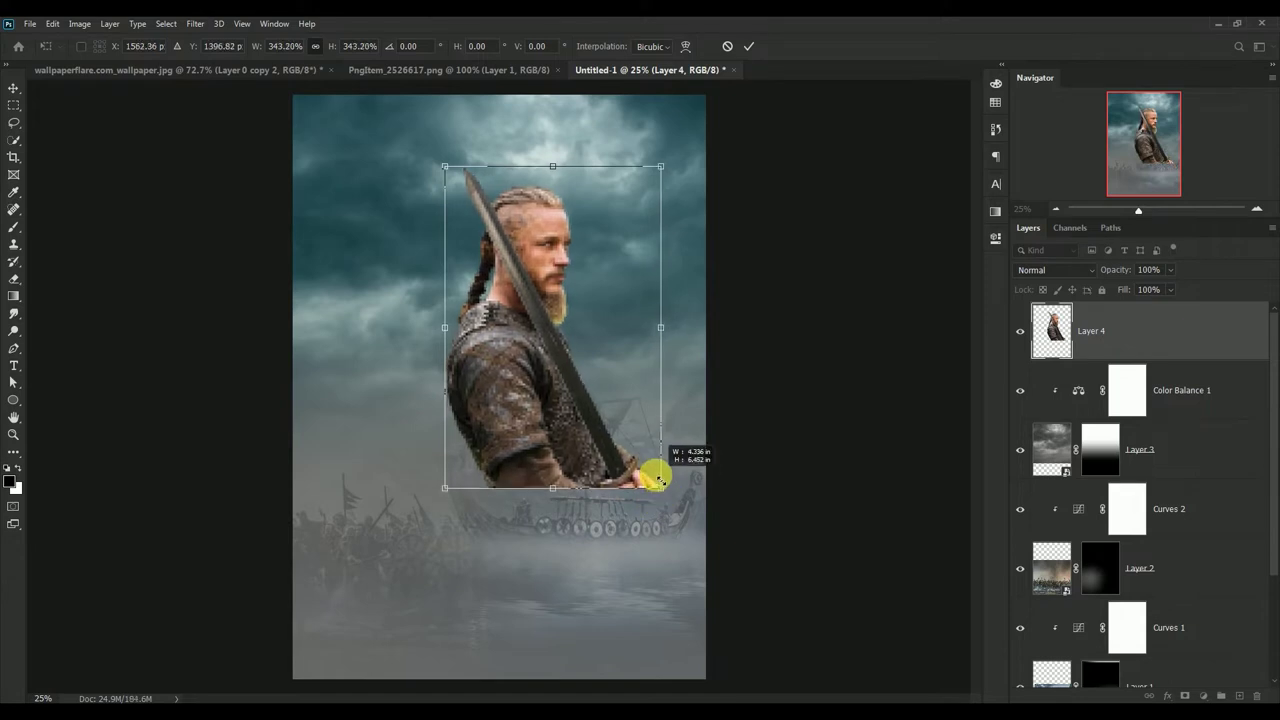
click(749, 46)
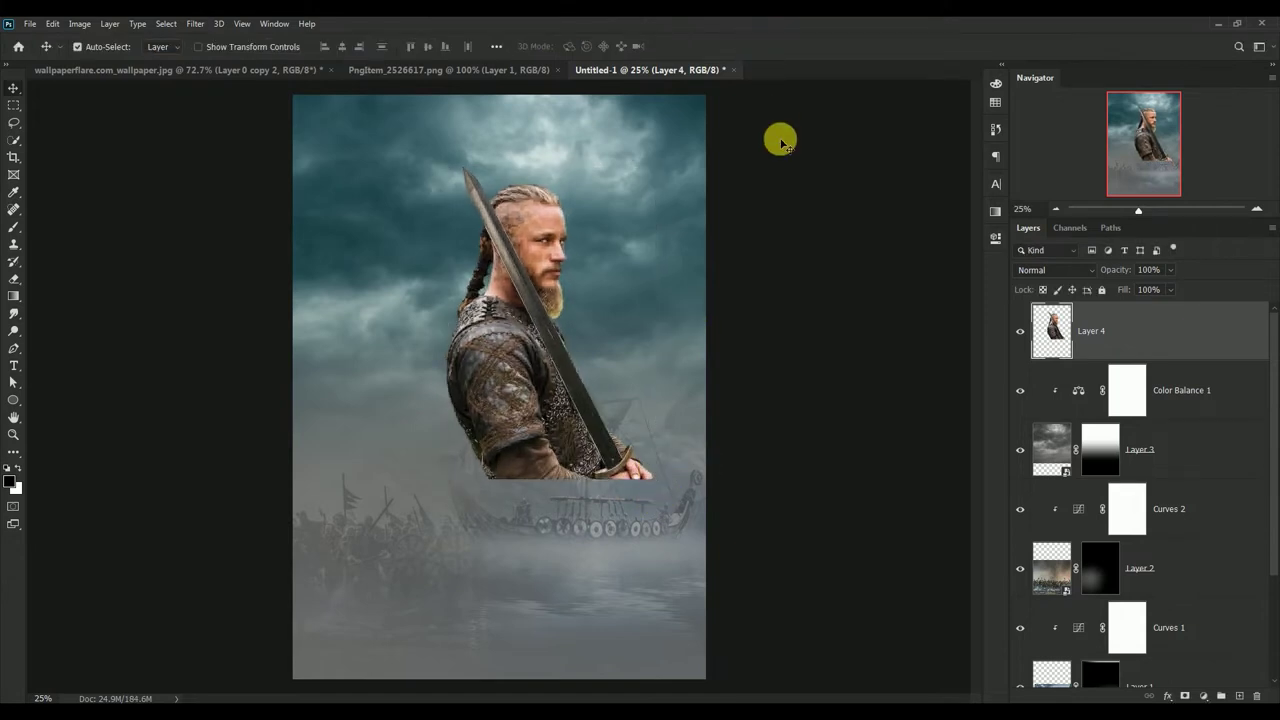
drag(531, 391, 539, 398)
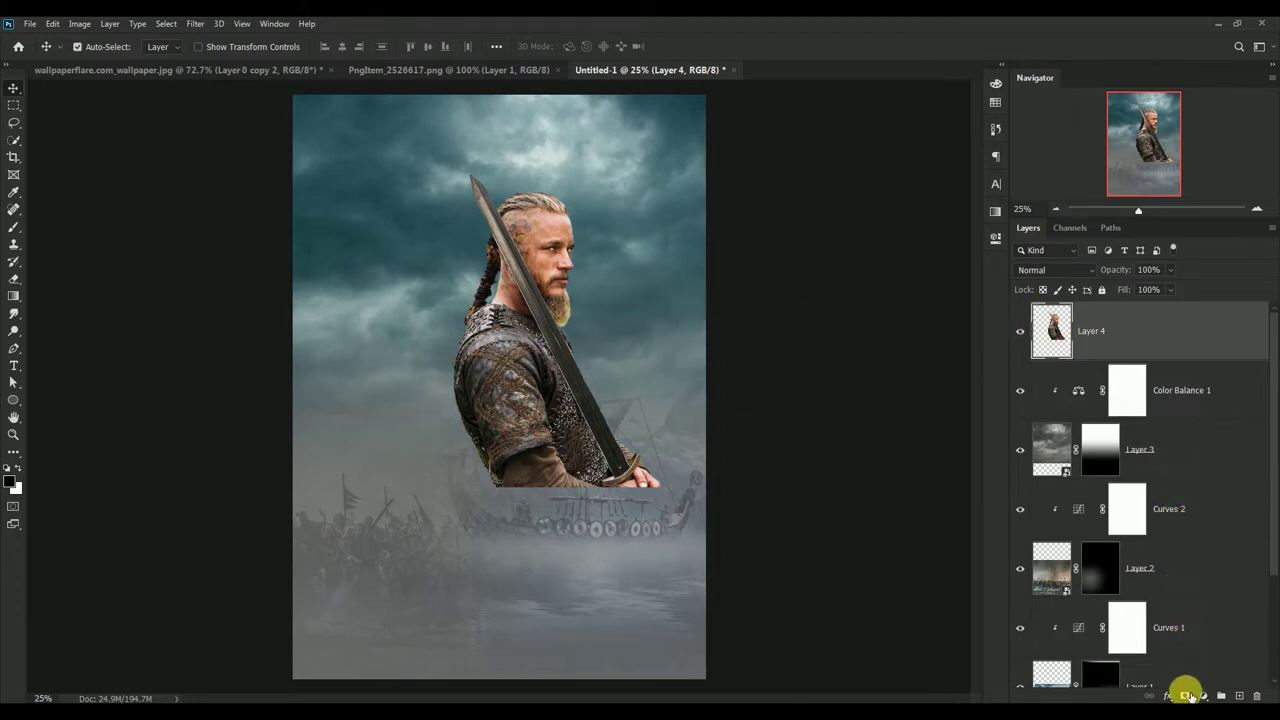
- Give Layer 4 a black-to-white gradient mask fading the warrior's lower body into the fog
click(1185, 695)
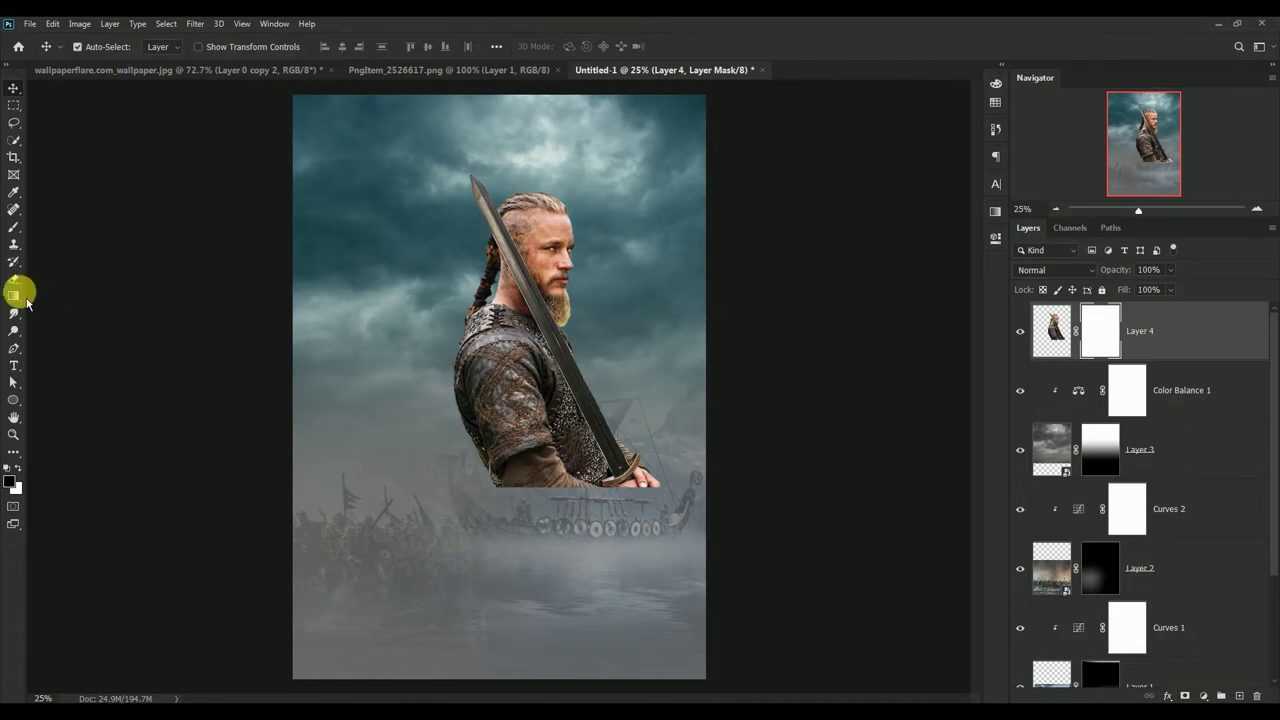
click(22, 296)
drag(537, 524, 554, 346)
drag(540, 536, 553, 412)
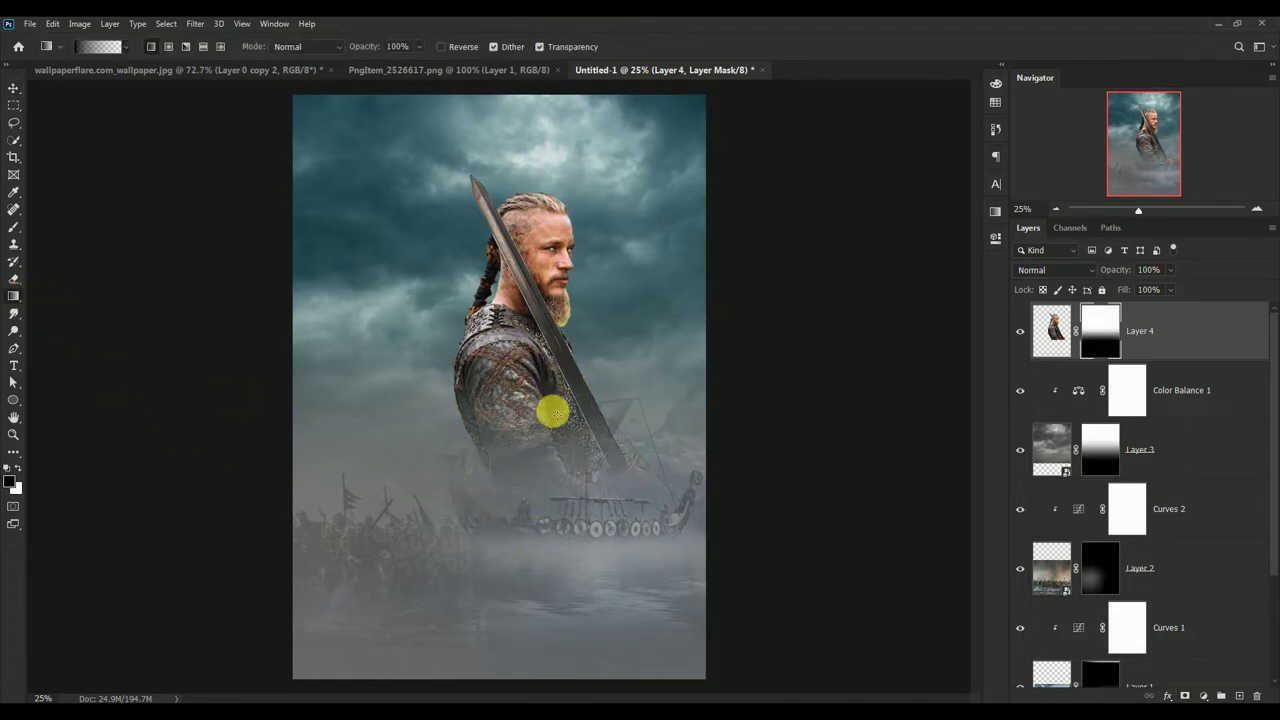
drag(543, 523, 548, 383)
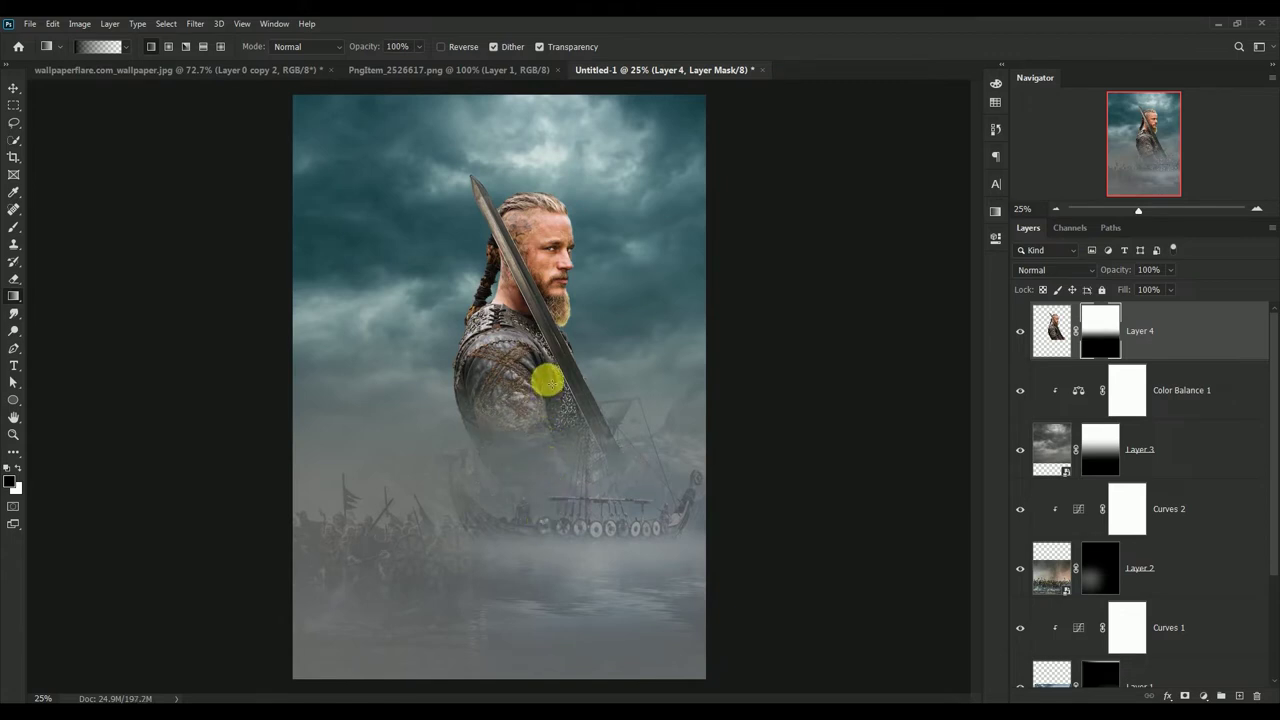
click(14, 88)
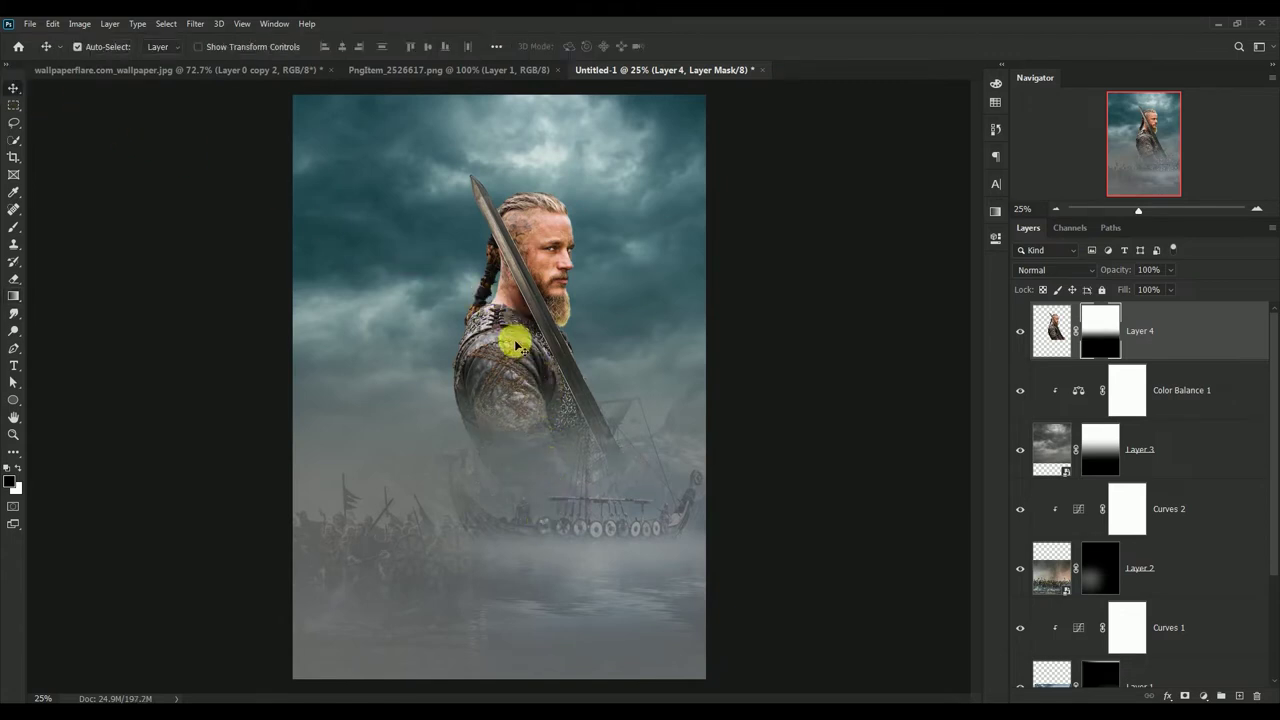
drag(515, 345, 522, 338)
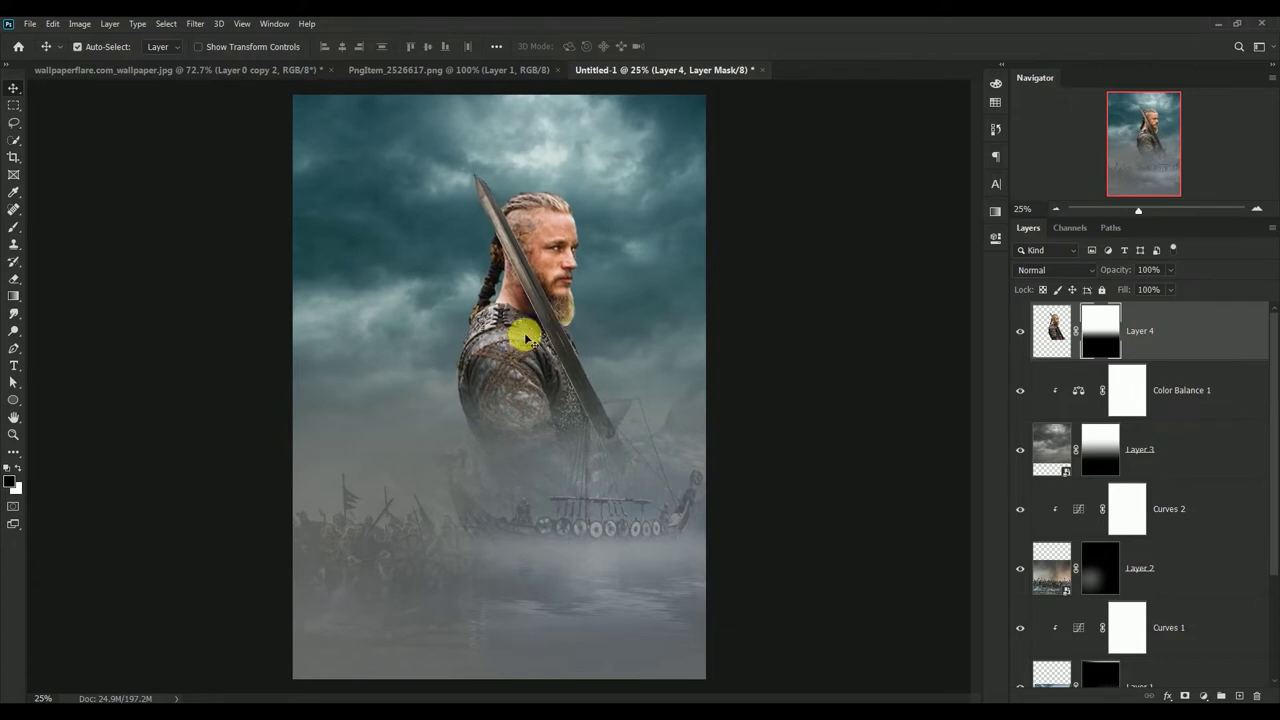
- Shrink the warrior to 95.55%, move him slightly lower, and reselect his image thumbnail
key(ctrl)
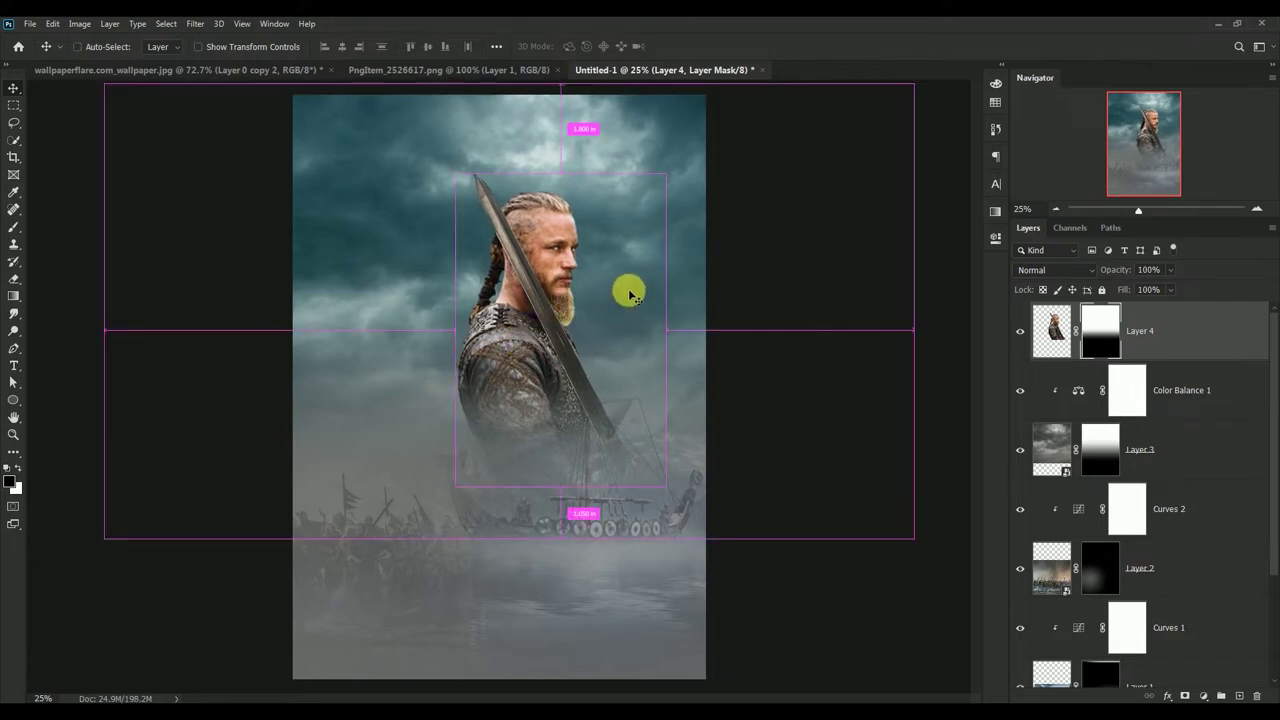
key(ctrl+t)
drag(666, 486, 657, 472)
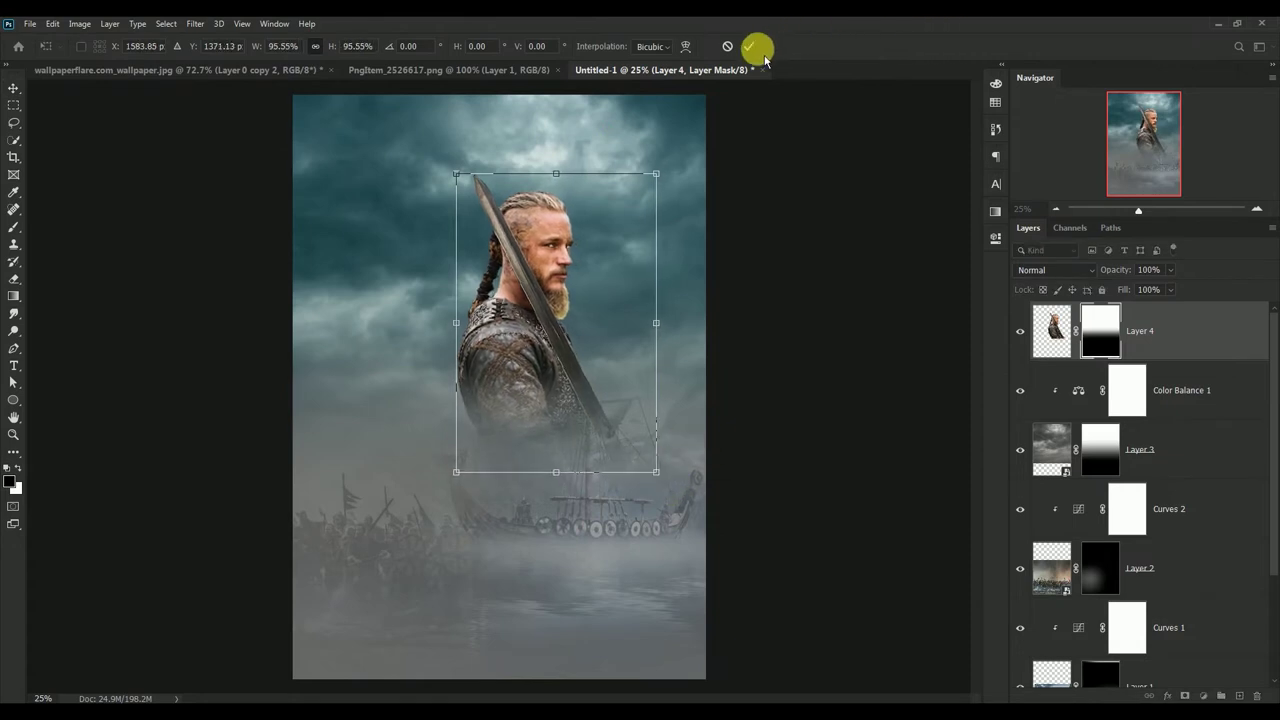
click(750, 46)
drag(528, 342, 523, 357)
click(1045, 337)
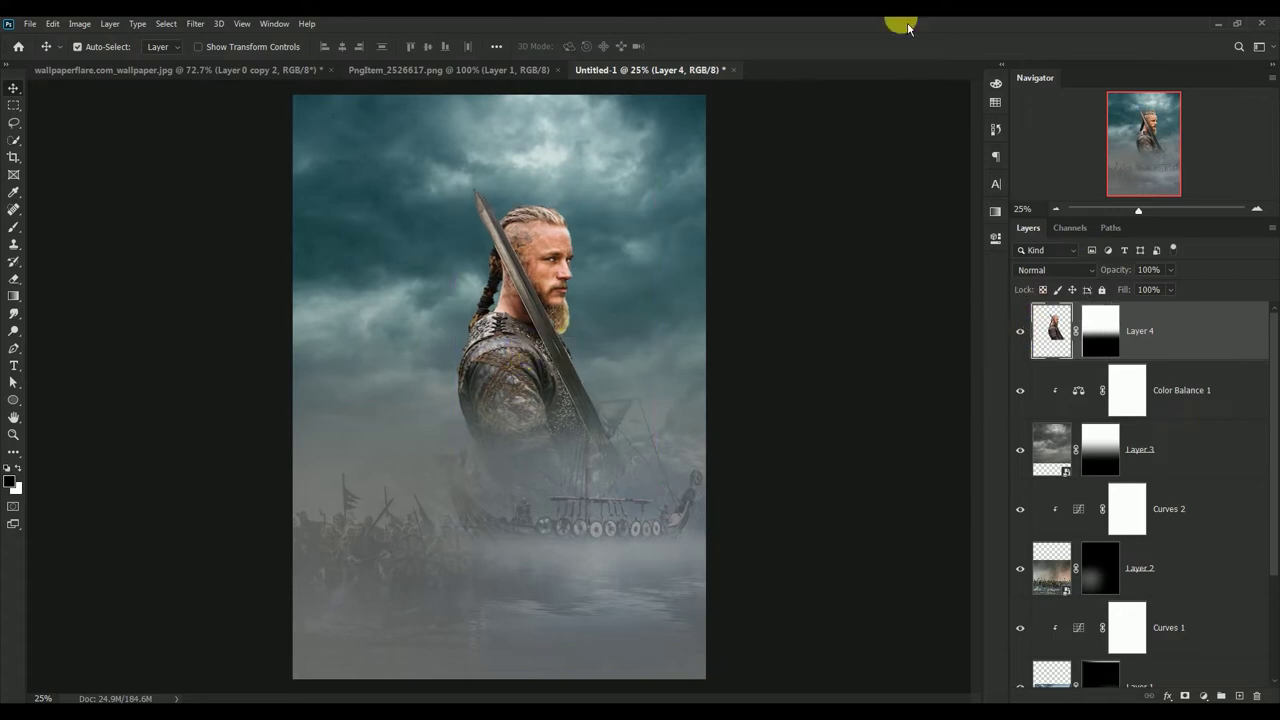
click(196, 24)
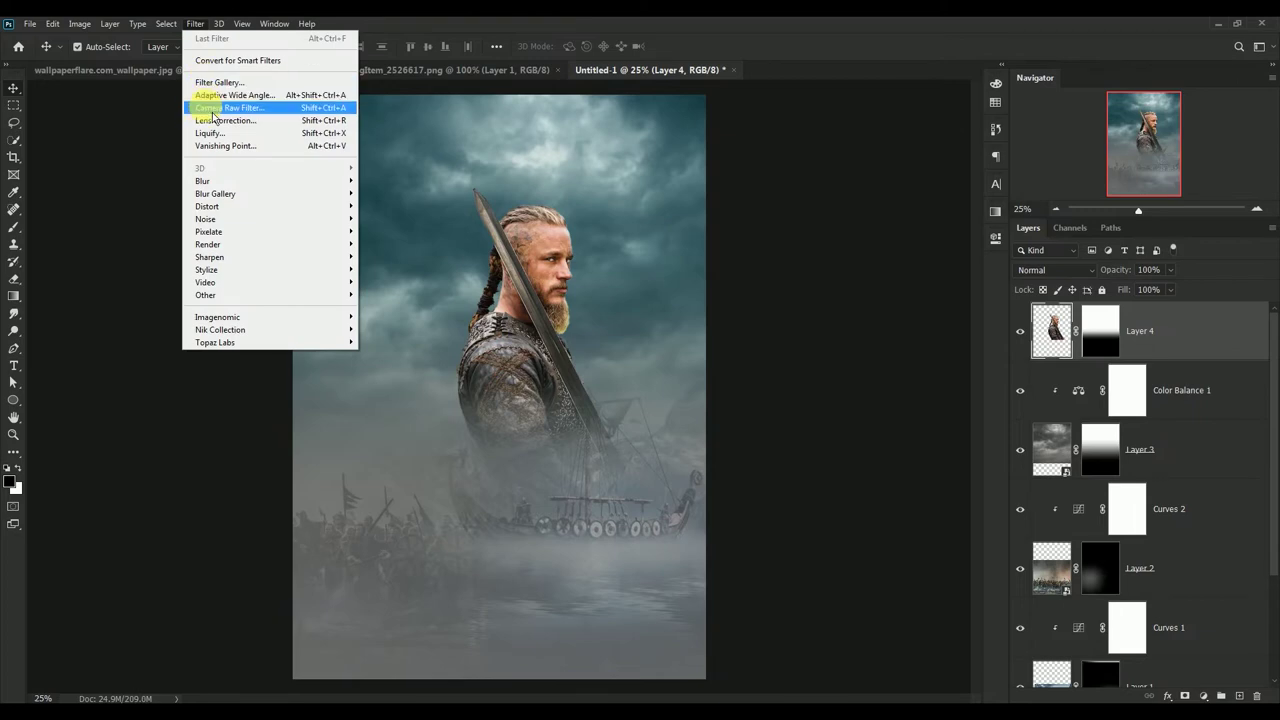
- Camera Raw the warrior: Contrast +15, Highlights -22, Shadows +10, Texture +15, Clarity +40, Vibrance -34, Saturation -20
click(212, 110)
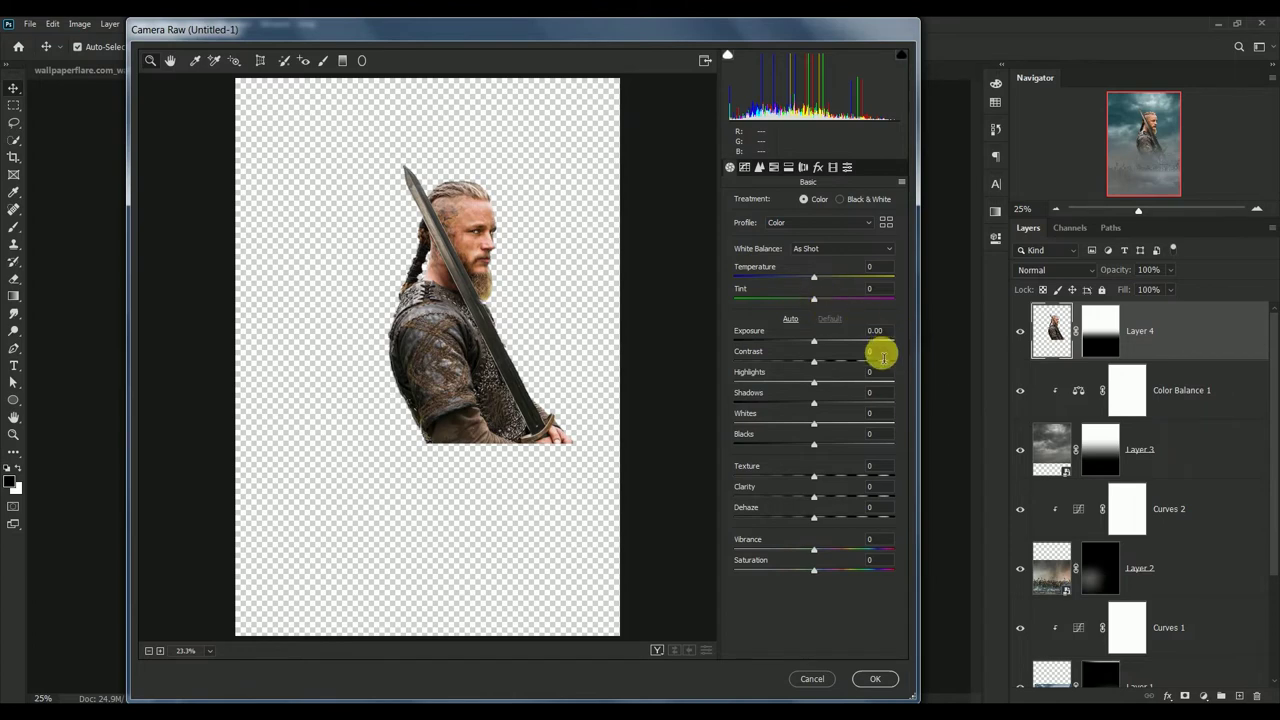
click(866, 352)
text(+15)
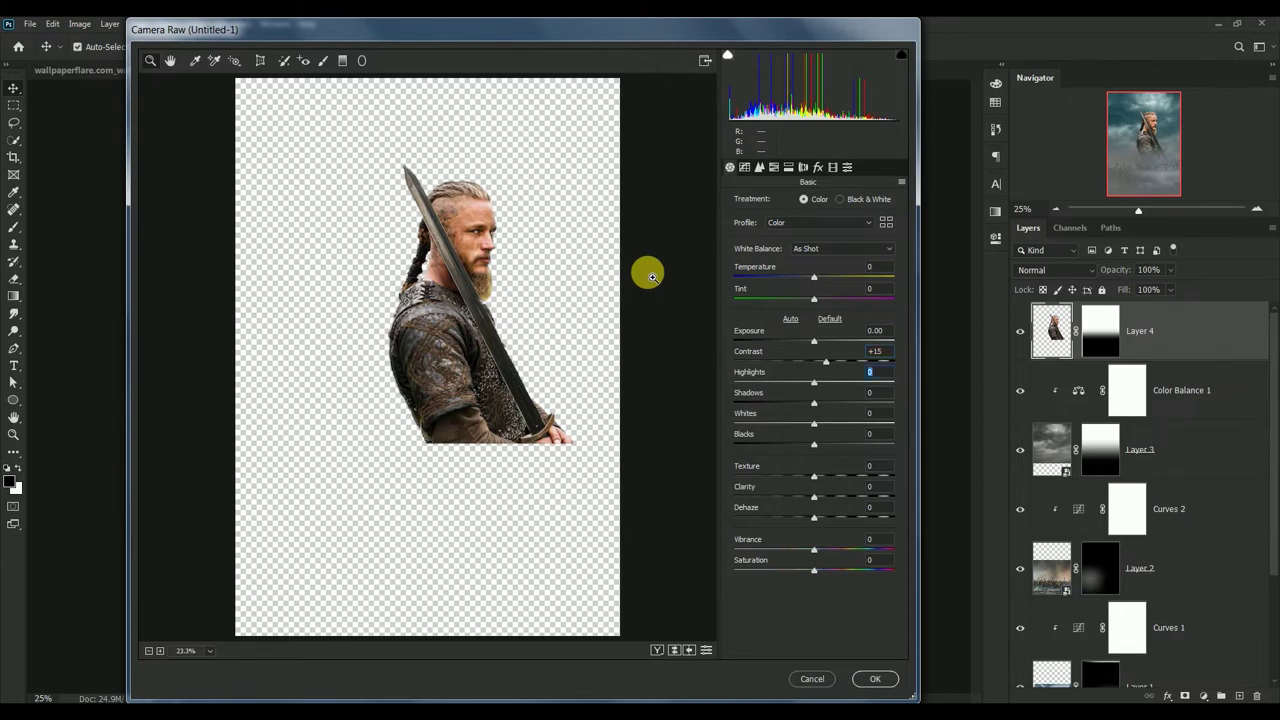
text(22)
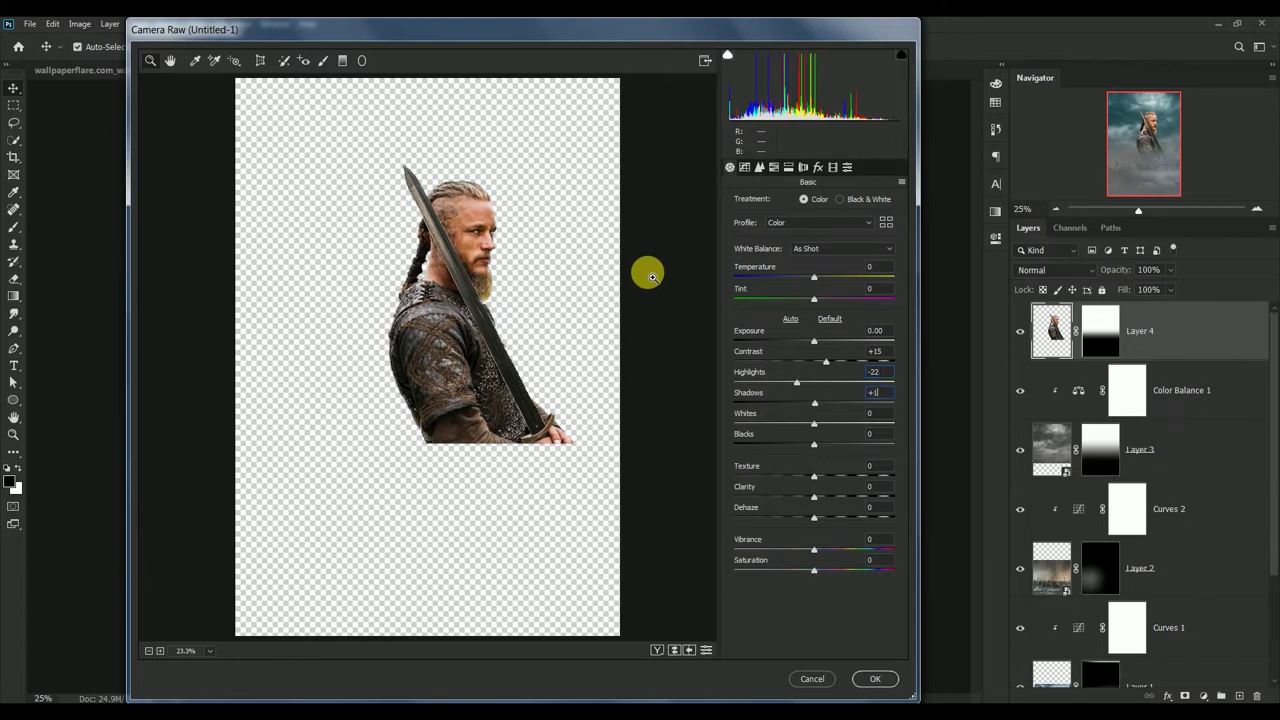
text(0)
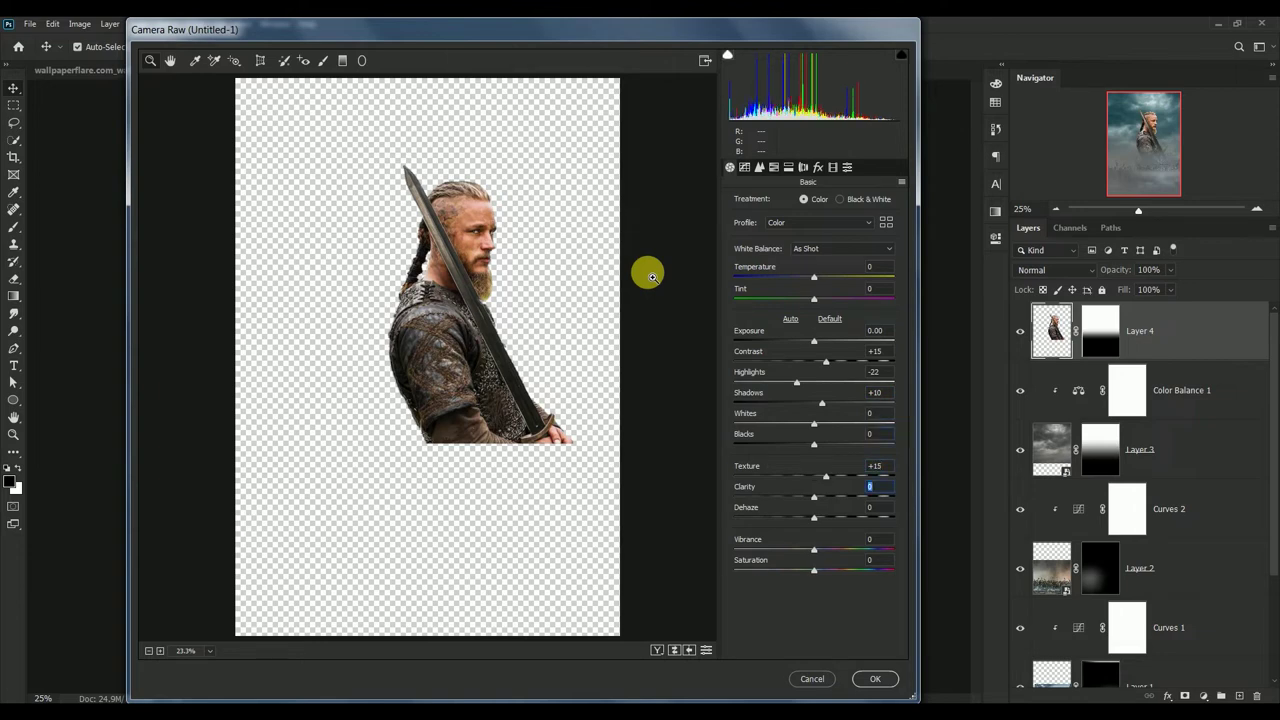
text(40)
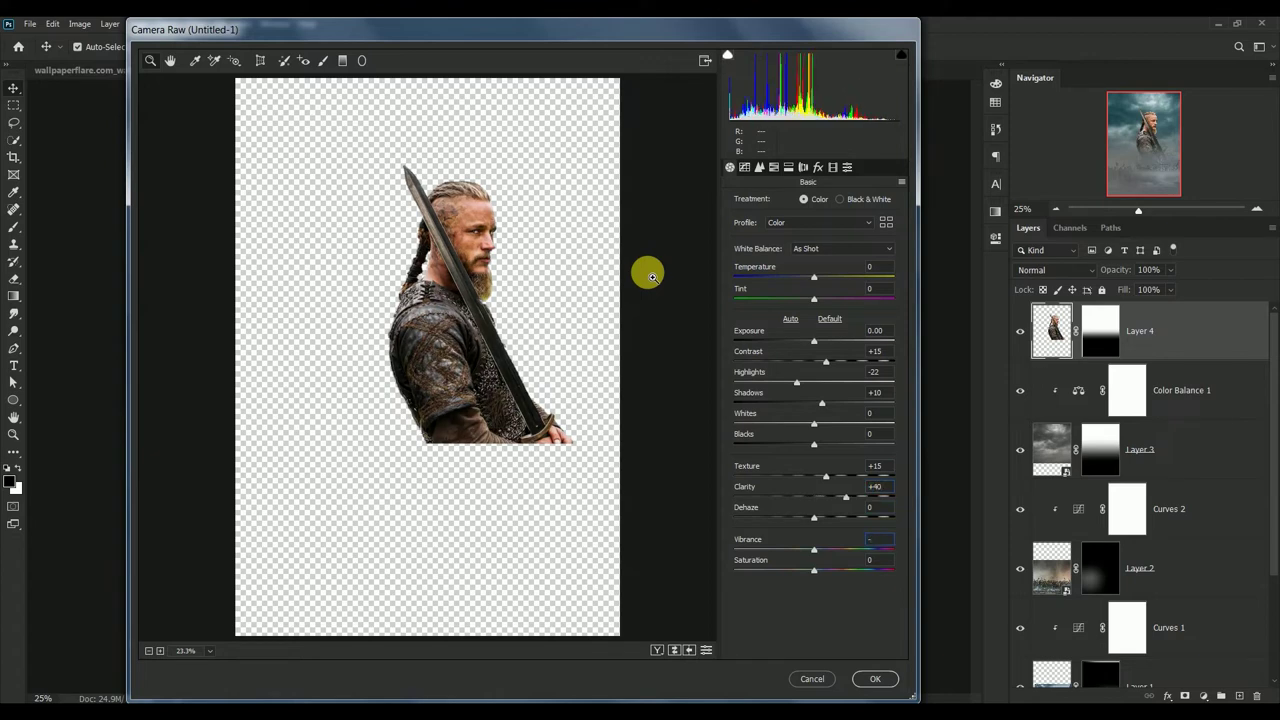
text(4)
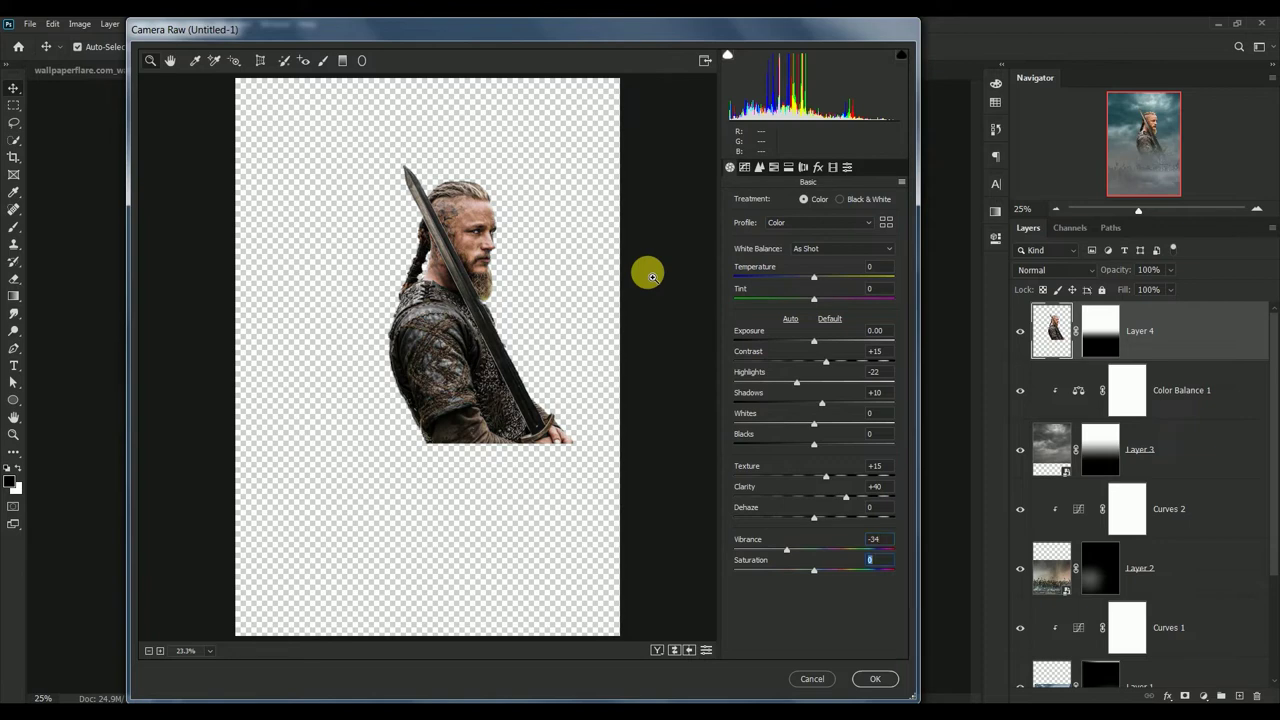
key(Tab)
text(-20)
key(Return)
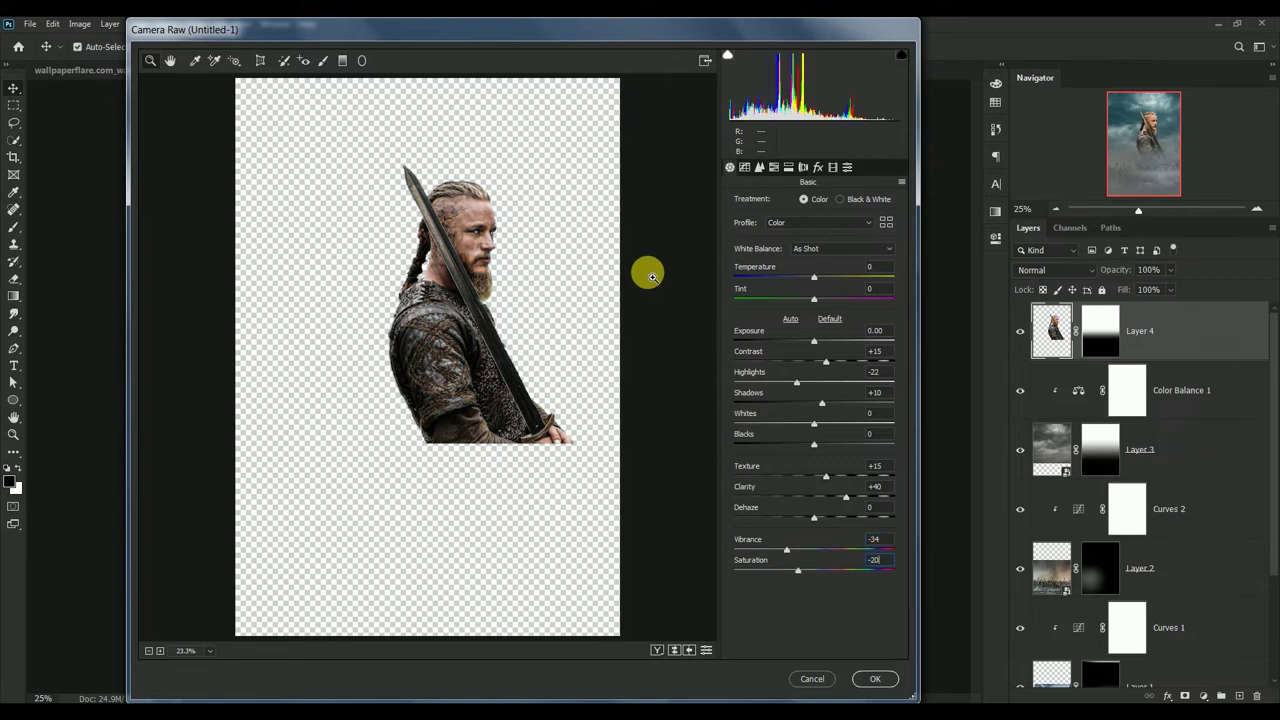
click(875, 679)
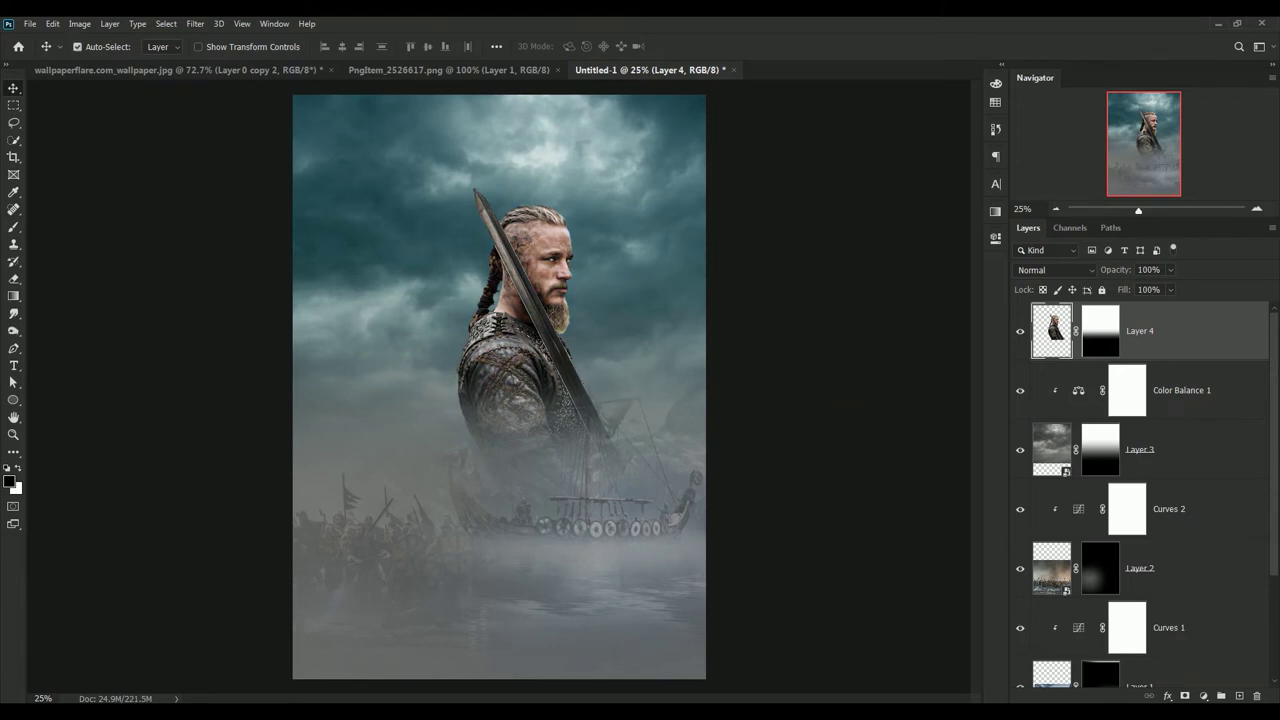
- Zoom in on the warrior's head and apply Layer 4's mask permanently
key(ctrl+plus)
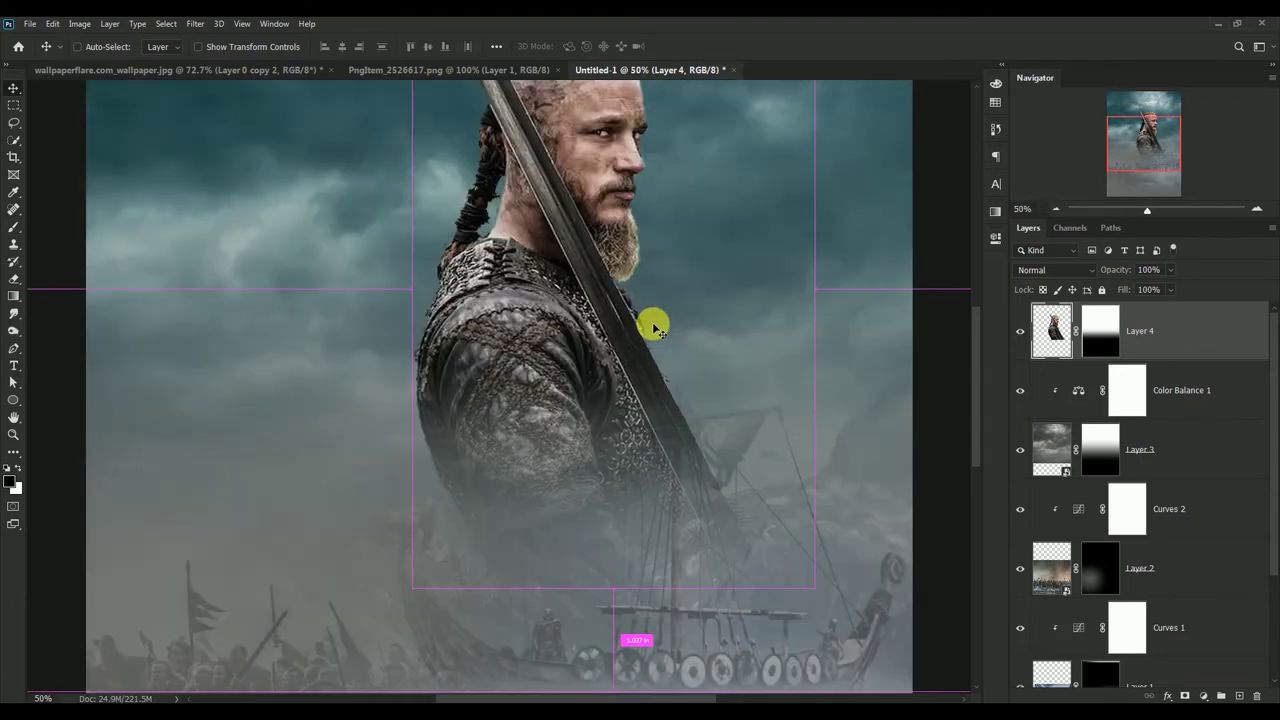
key(ctrl+plus)
drag(677, 243, 619, 466)
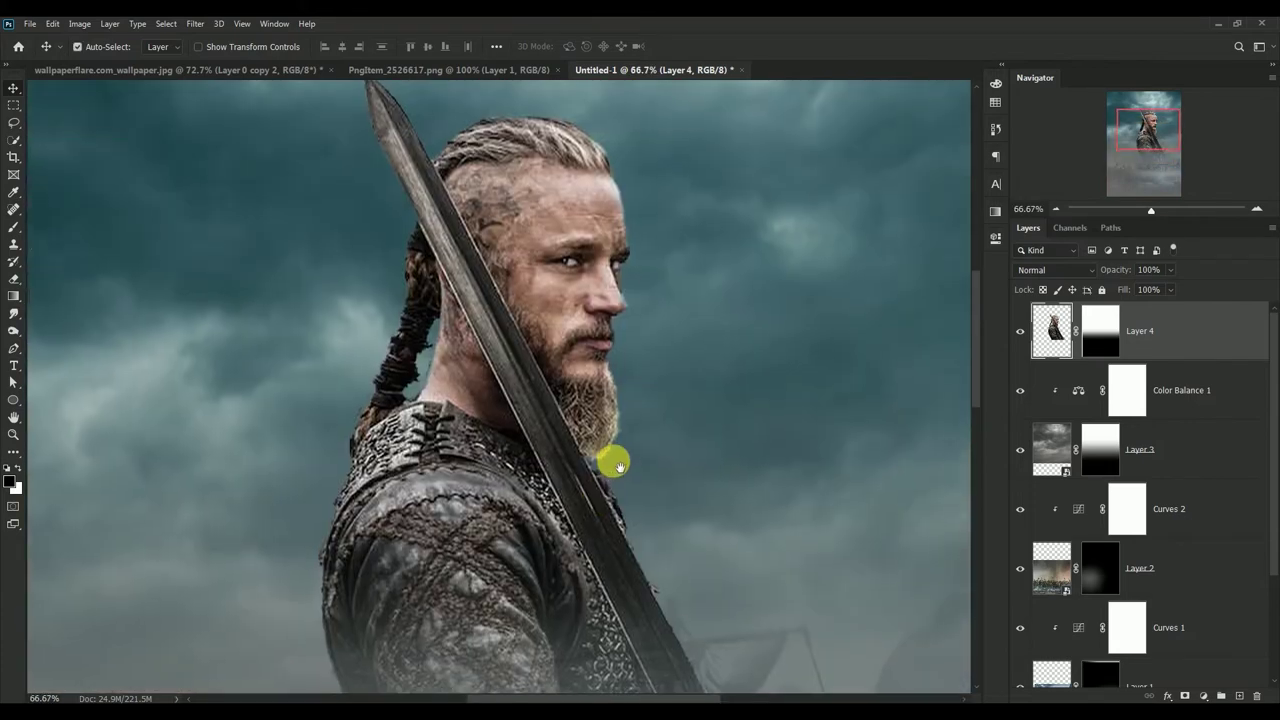
click(1099, 331)
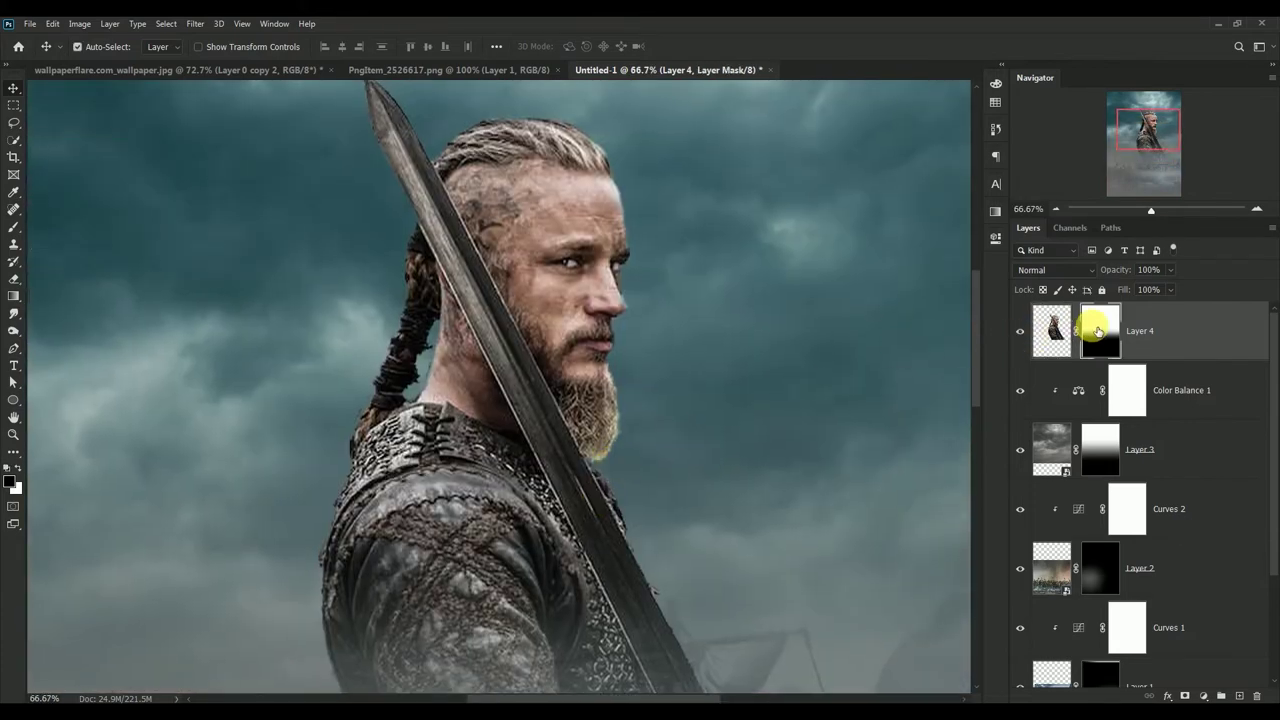
right_click(1099, 331)
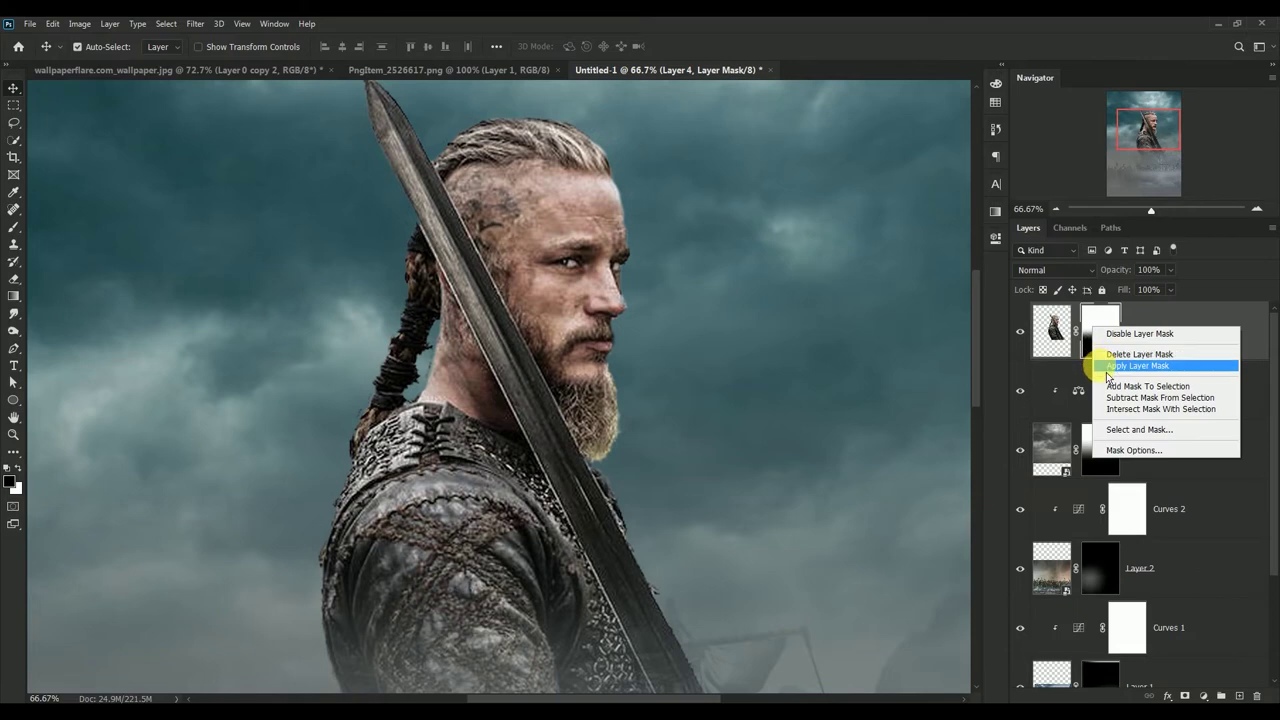
click(1108, 366)
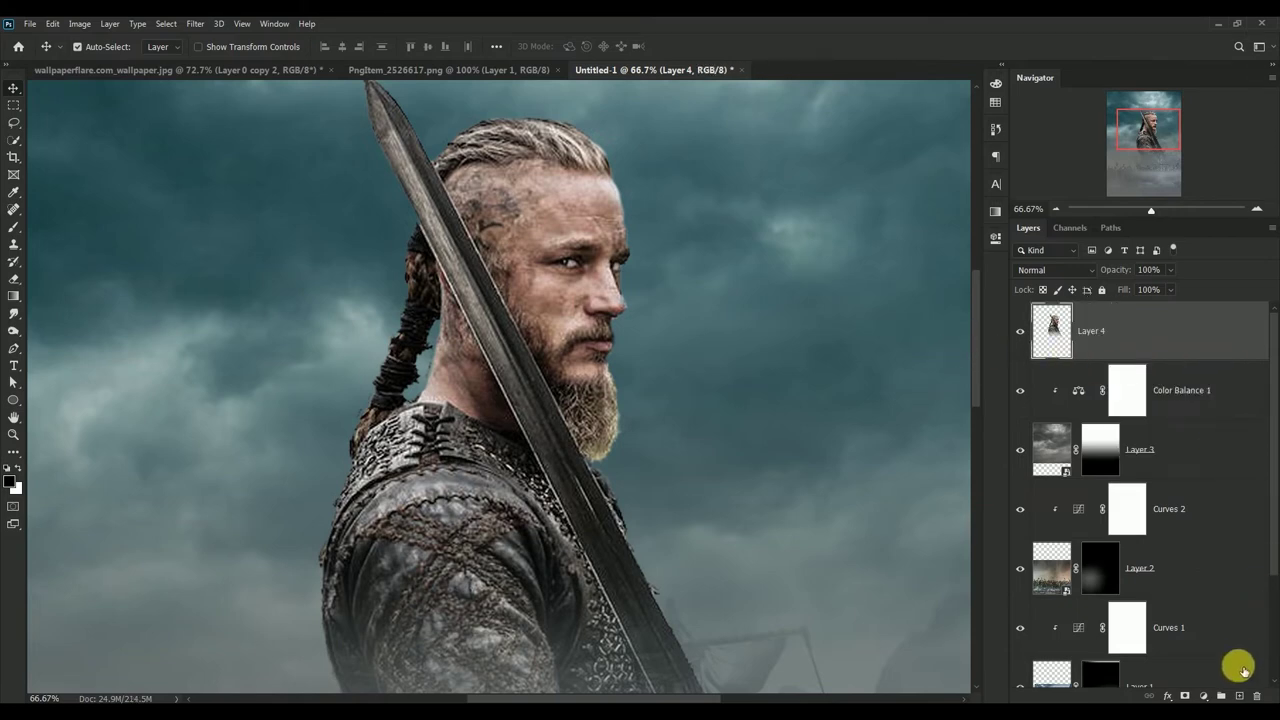
- Add Layer 5 filled with 50% gray, clipped to the warrior in Overlay mode
click(1241, 696)
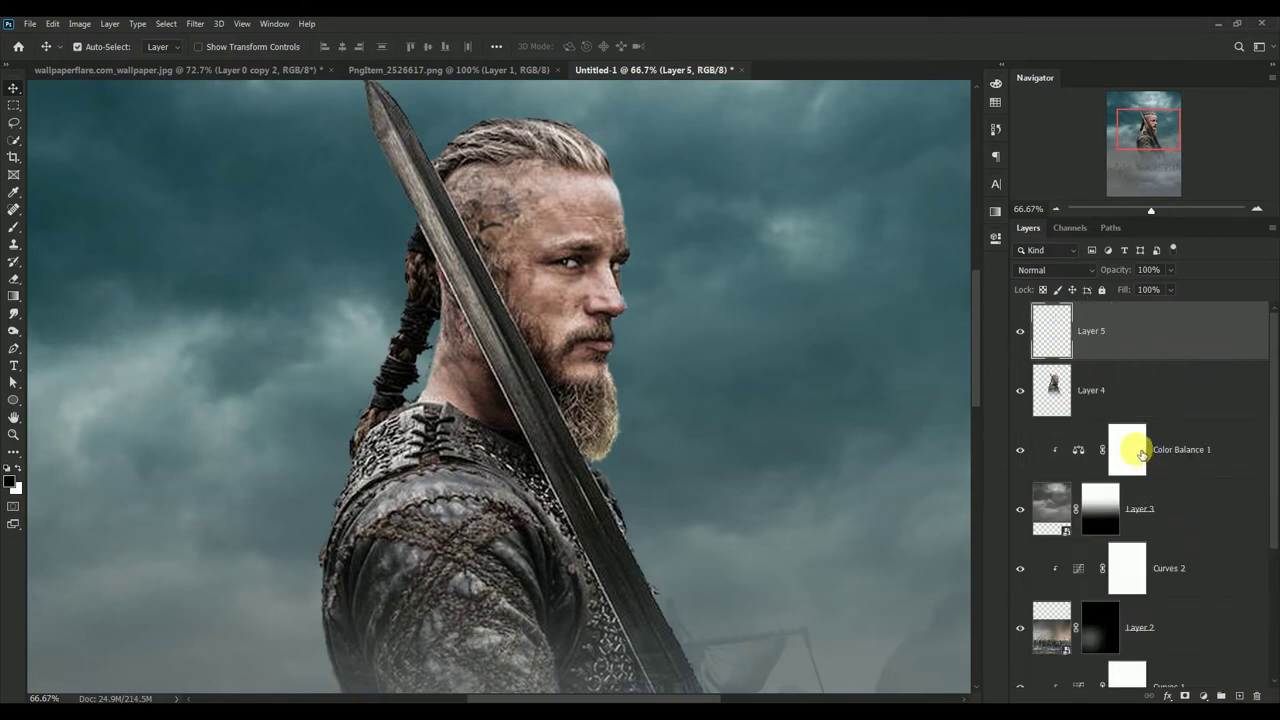
click(53, 24)
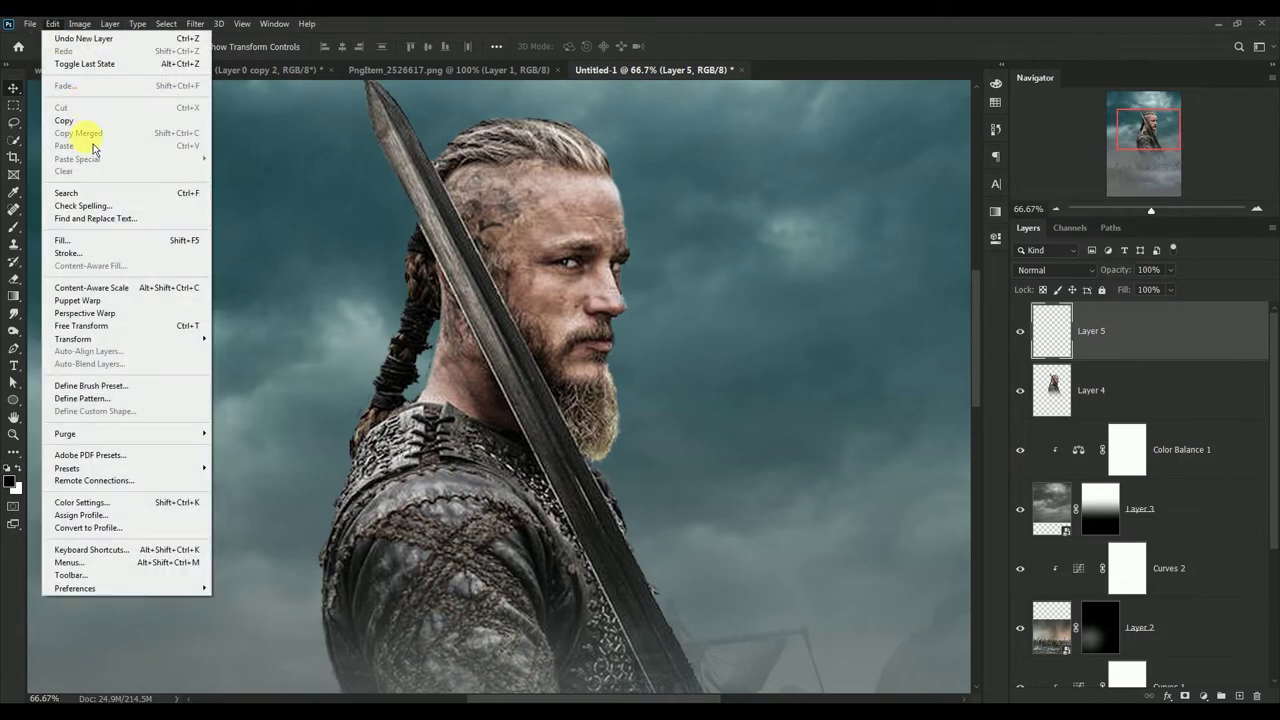
click(94, 243)
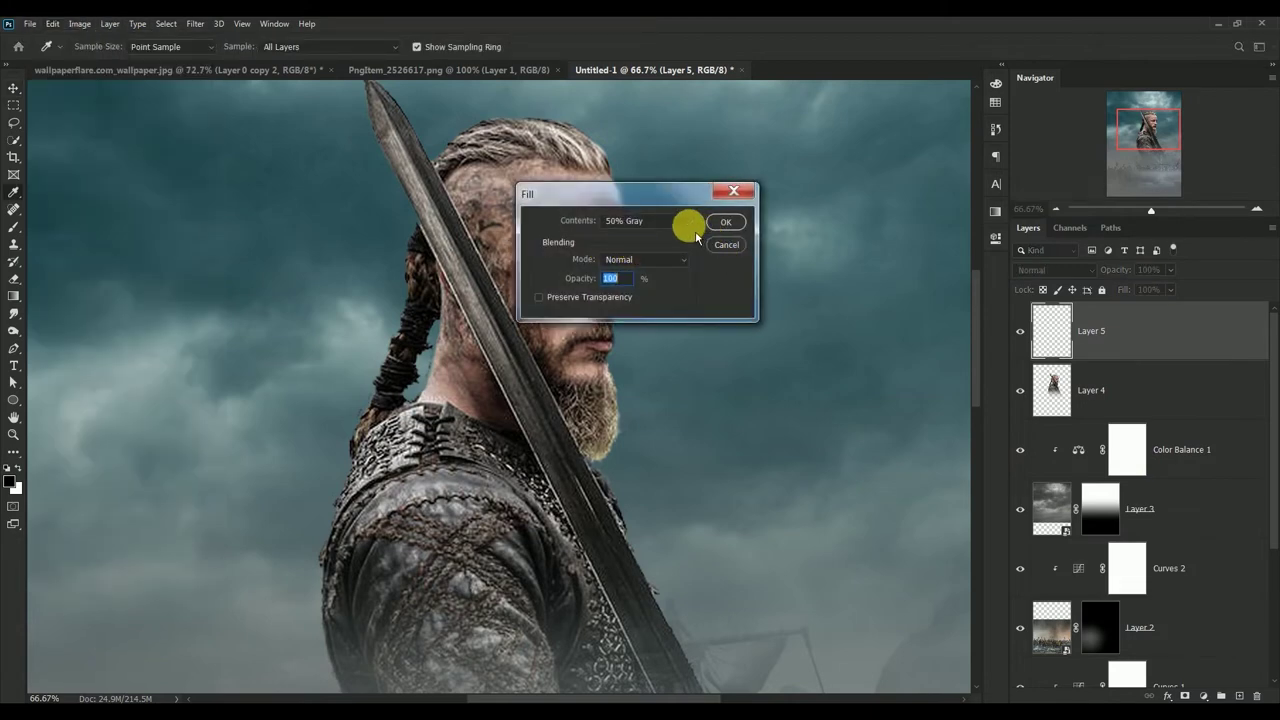
click(726, 221)
key(v)
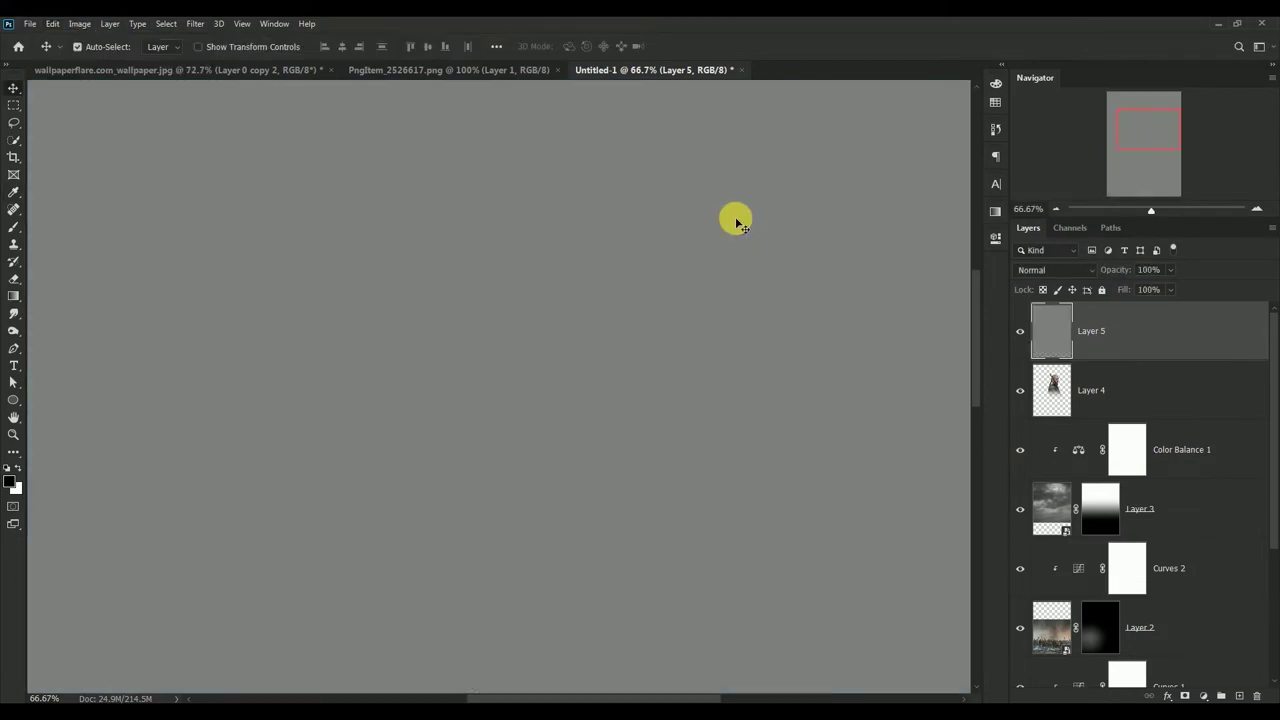
alt+click(1047, 360)
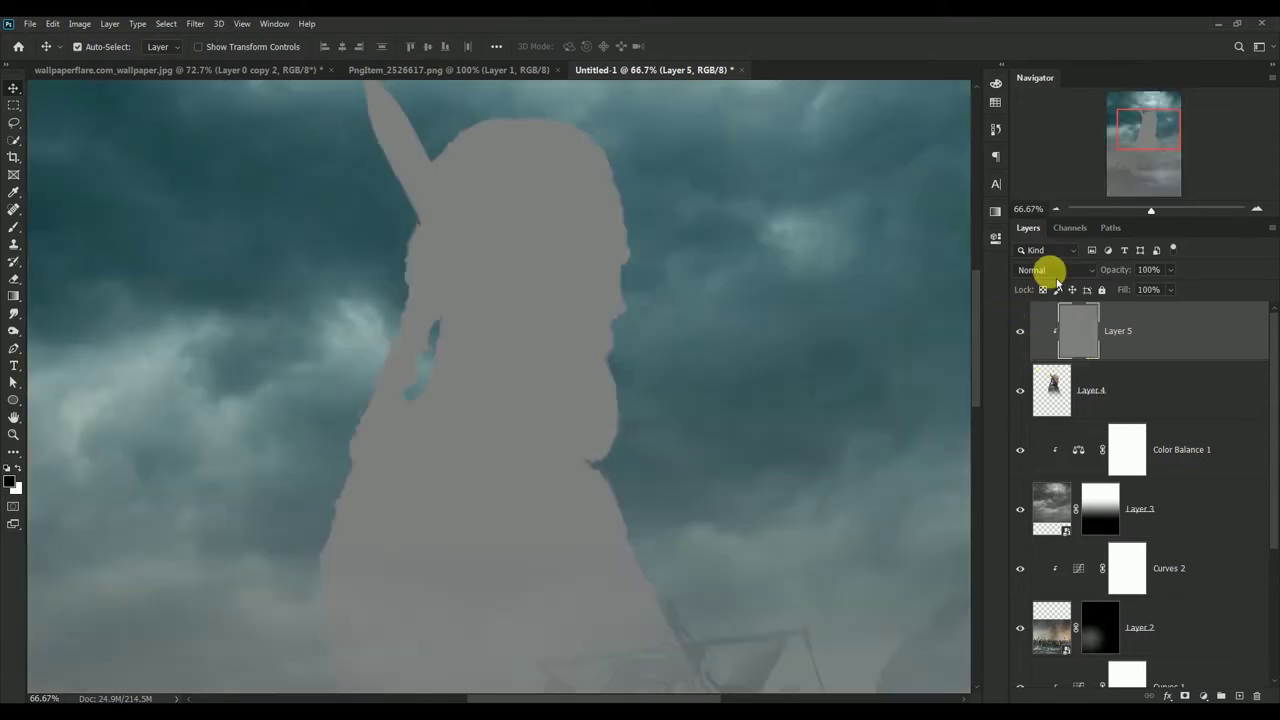
click(1055, 272)
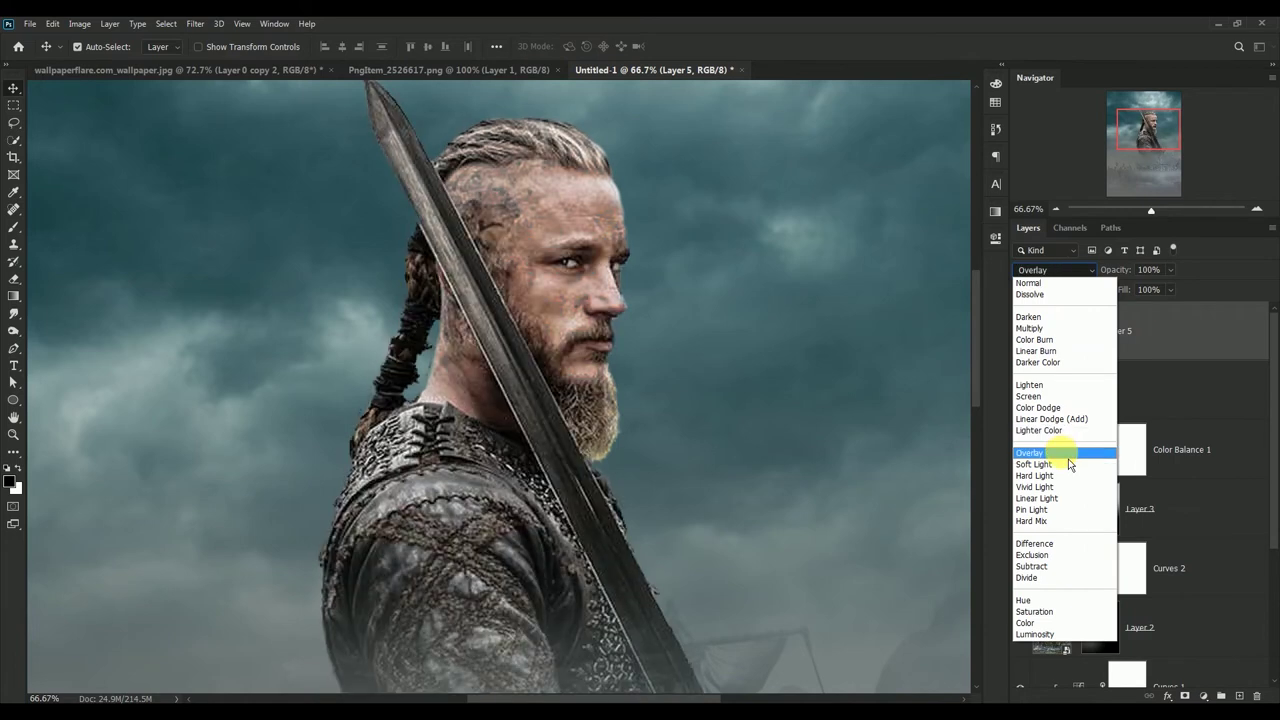
click(1066, 455)
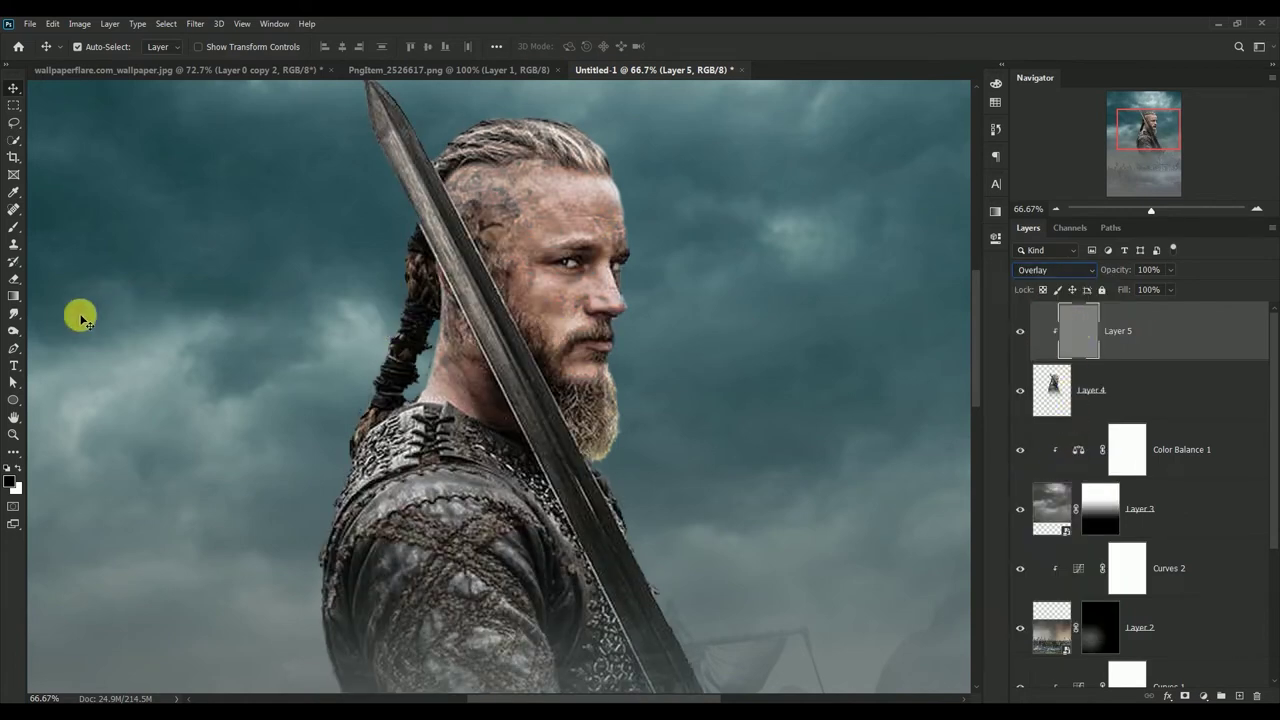
- Lighten the warrior's sword edge with a 175 px Dodge brush on the gray layer
right_click(19, 340)
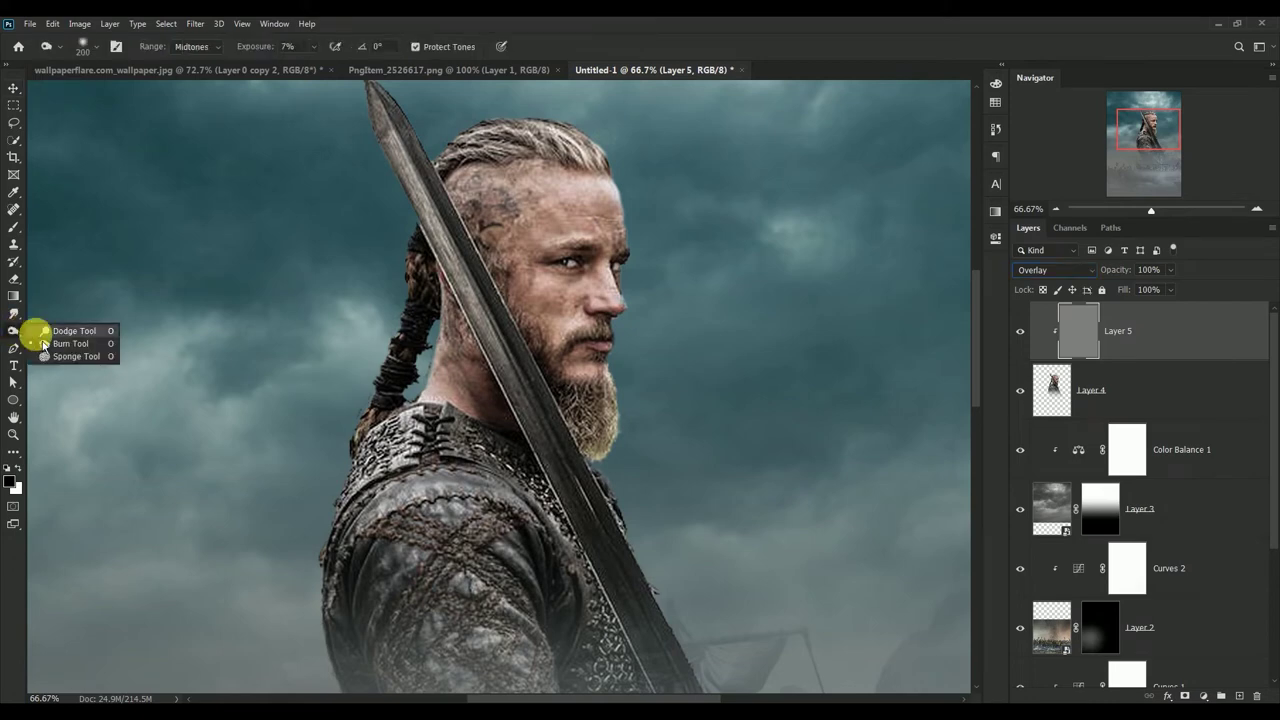
click(60, 331)
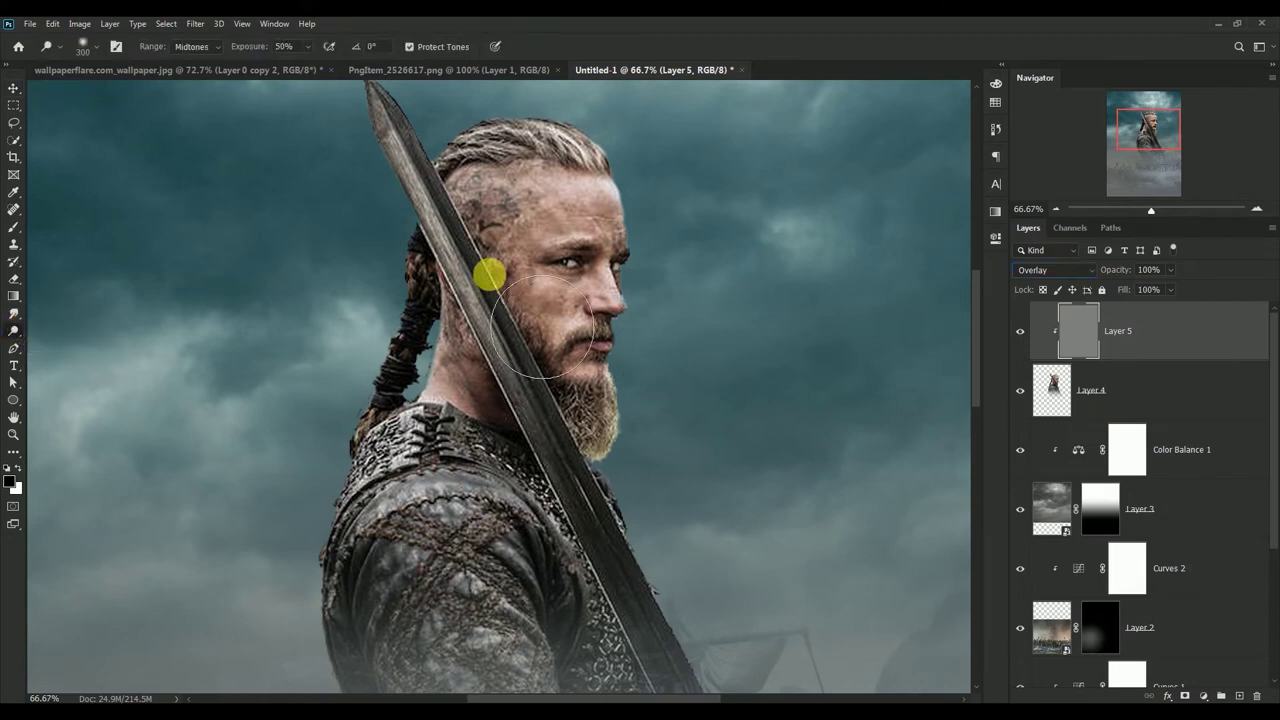
key(bracketleft)
key(bracketleft)
key(bracketleft)
mouse_move(463, 255)
mouse_down()
mouse_move(517, 394)
mouse_move(634, 583)
mouse_move(381, 111)
mouse_move(673, 667)
mouse_move(371, 97)
mouse_up()
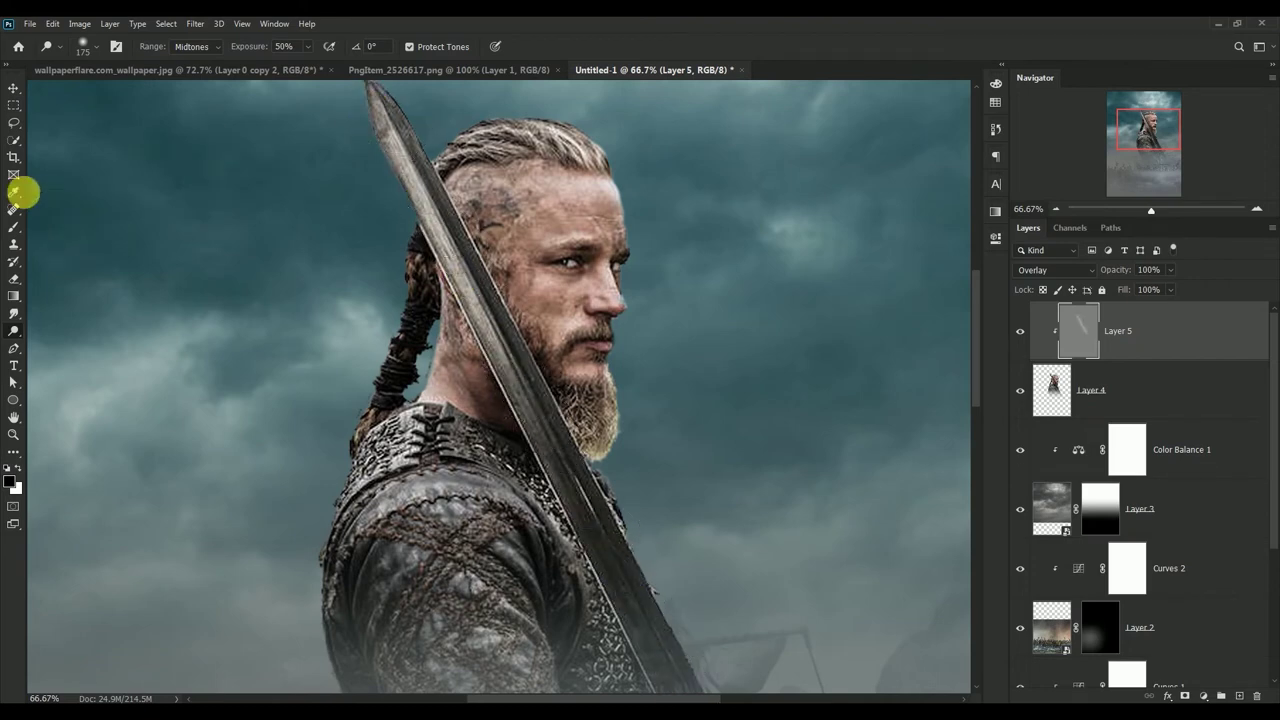
click(13, 88)
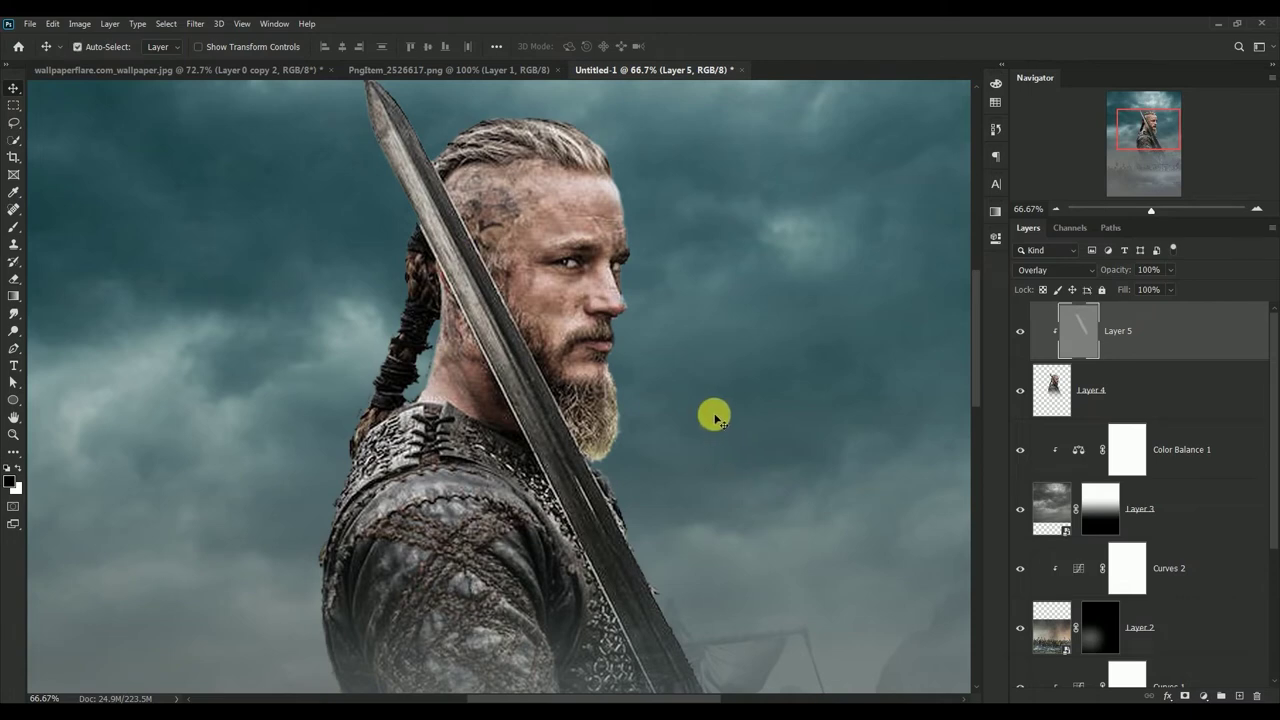
- Darken the warrior's beard with the Burn tool at 7% exposure, resizing the brush between 70 and 175
click(14, 331)
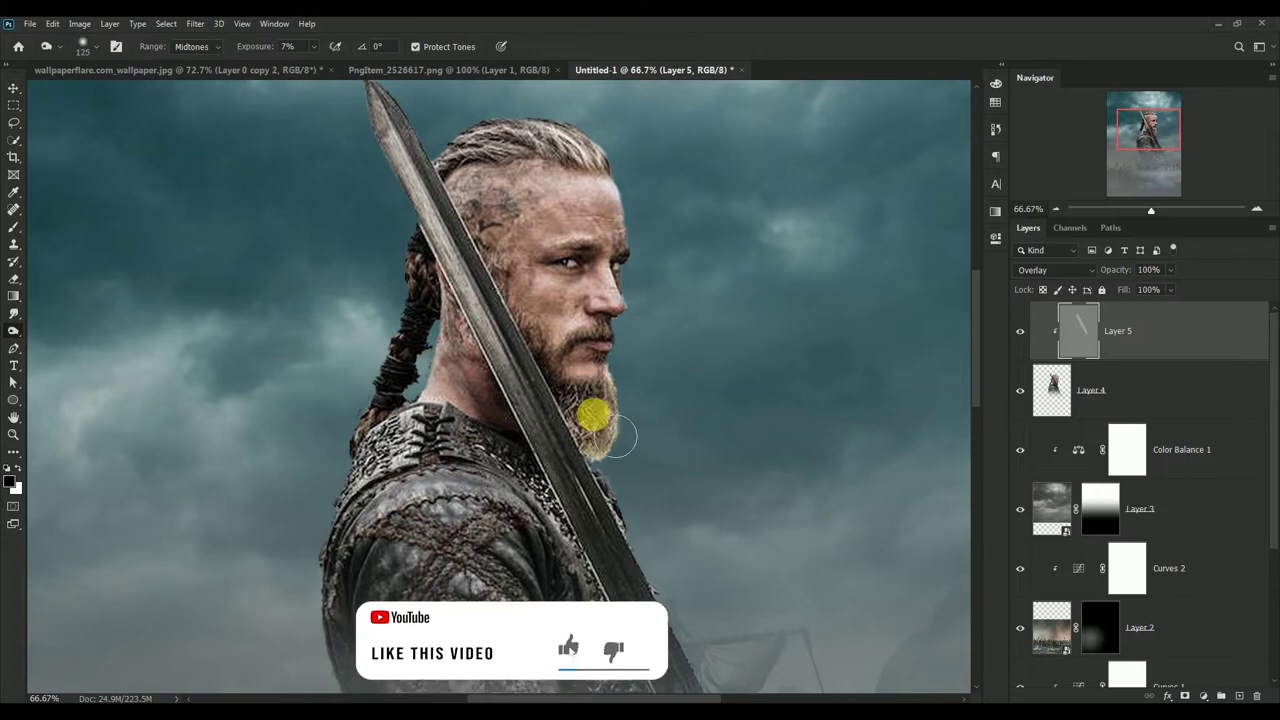
mouse_move(623, 453)
mouse_down()
mouse_move(611, 149)
mouse_move(543, 132)
mouse_move(509, 148)
mouse_move(586, 163)
mouse_move(586, 251)
mouse_move(572, 189)
mouse_move(600, 194)
mouse_move(549, 194)
mouse_move(600, 200)
mouse_move(550, 237)
mouse_move(546, 297)
mouse_move(531, 286)
mouse_move(580, 303)
mouse_move(457, 357)
mouse_move(443, 391)
mouse_move(480, 418)
mouse_move(466, 478)
mouse_move(449, 469)
mouse_up()
key(bracketleft)
key(bracketleft)
key(bracketleft)
key(bracketright)
key(bracketright)
key(bracketright)
key(bracketright)
key(bracketleft)
key(bracketleft)
key(bracketright)
key(bracketleft)
key(bracketleft)
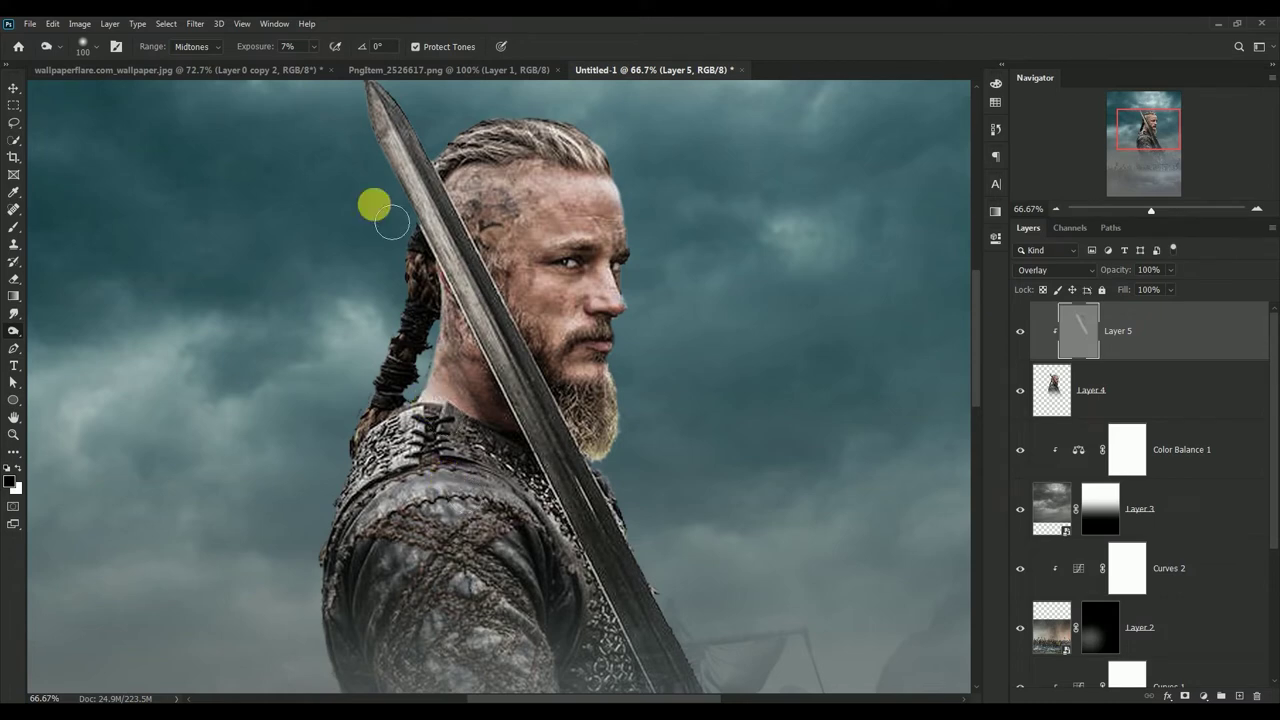
- Dodge at 50% exposure over the warrior's beard, cheek, lips and braid
click(305, 50)
text(50)
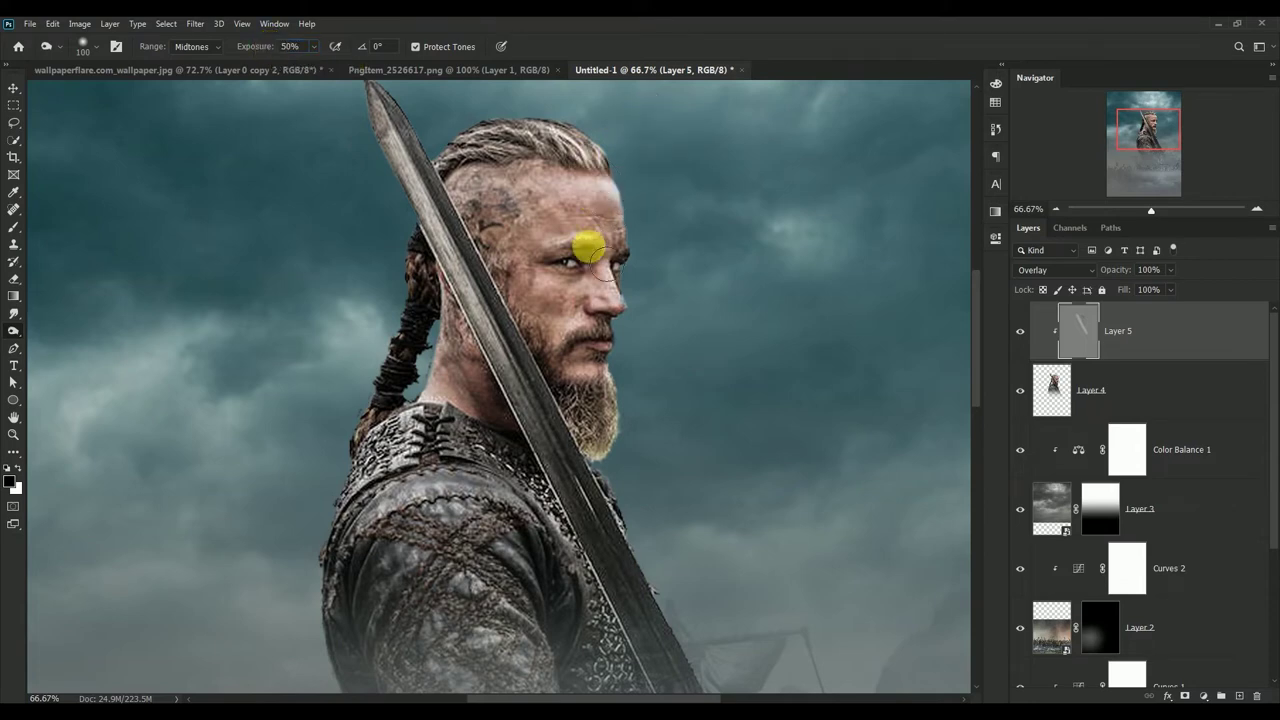
mouse_move(602, 262)
mouse_down()
mouse_move(626, 457)
mouse_move(600, 420)
mouse_move(631, 449)
mouse_move(637, 300)
mouse_move(611, 174)
mouse_move(522, 170)
mouse_move(548, 161)
mouse_move(594, 178)
mouse_move(479, 178)
mouse_move(575, 172)
mouse_move(626, 271)
mouse_move(577, 300)
mouse_move(557, 337)
mouse_up()
key(bracketright)
key(bracketright)
mouse_move(516, 285)
mouse_down()
mouse_move(563, 391)
mouse_move(606, 280)
mouse_move(601, 247)
mouse_move(571, 248)
mouse_move(677, 268)
mouse_up()
key(bracketleft)
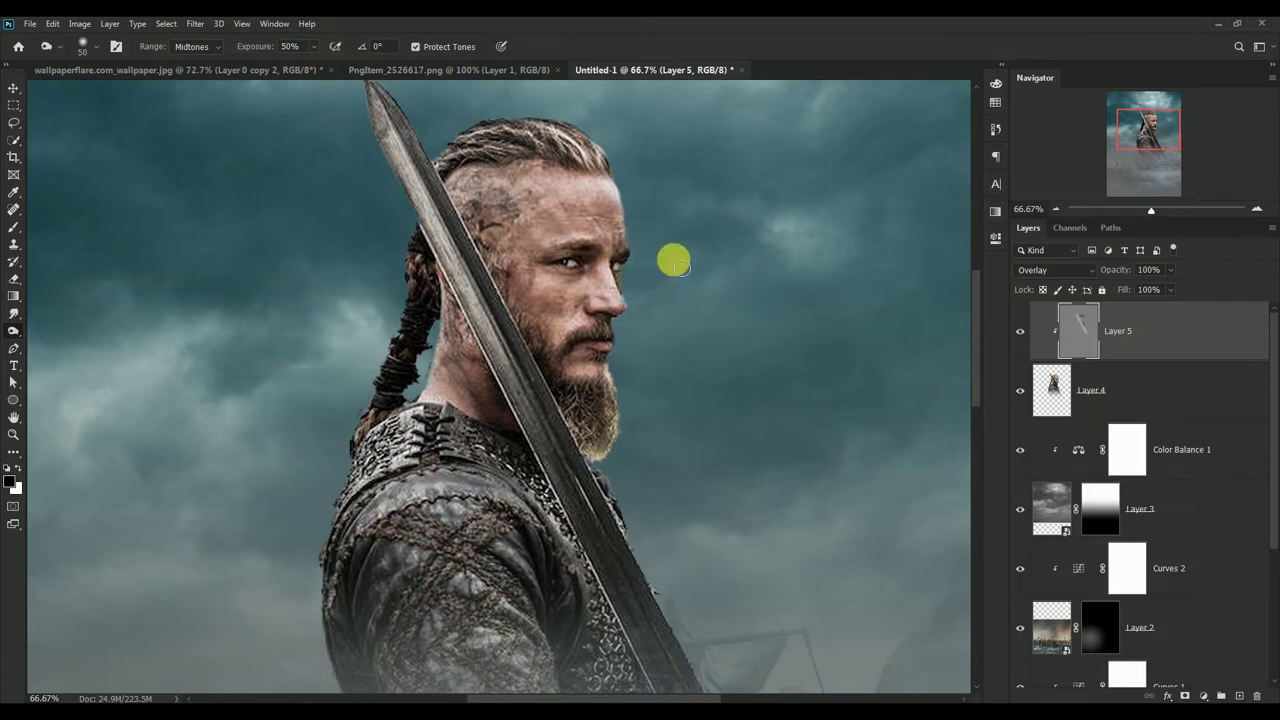
mouse_move(314, 457)
mouse_down()
mouse_move(443, 344)
mouse_move(480, 377)
mouse_move(491, 394)
mouse_move(466, 386)
mouse_move(488, 408)
mouse_up()
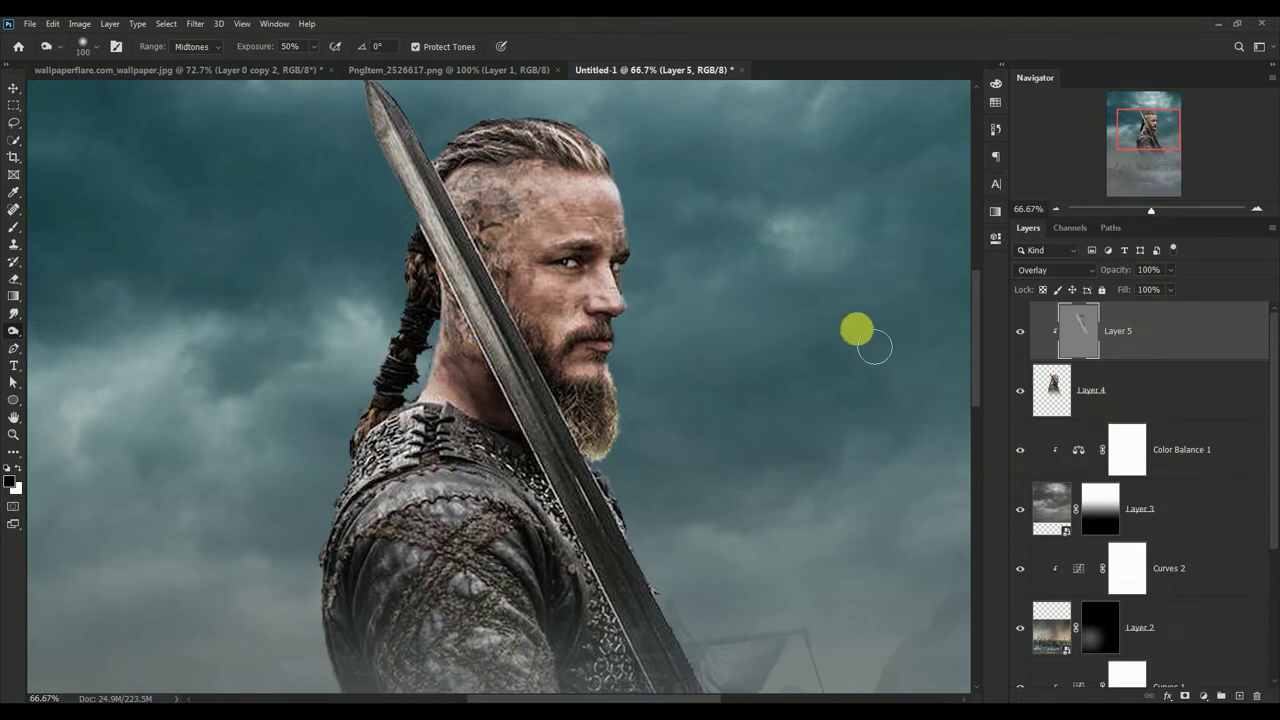
drag(871, 346, 857, 344)
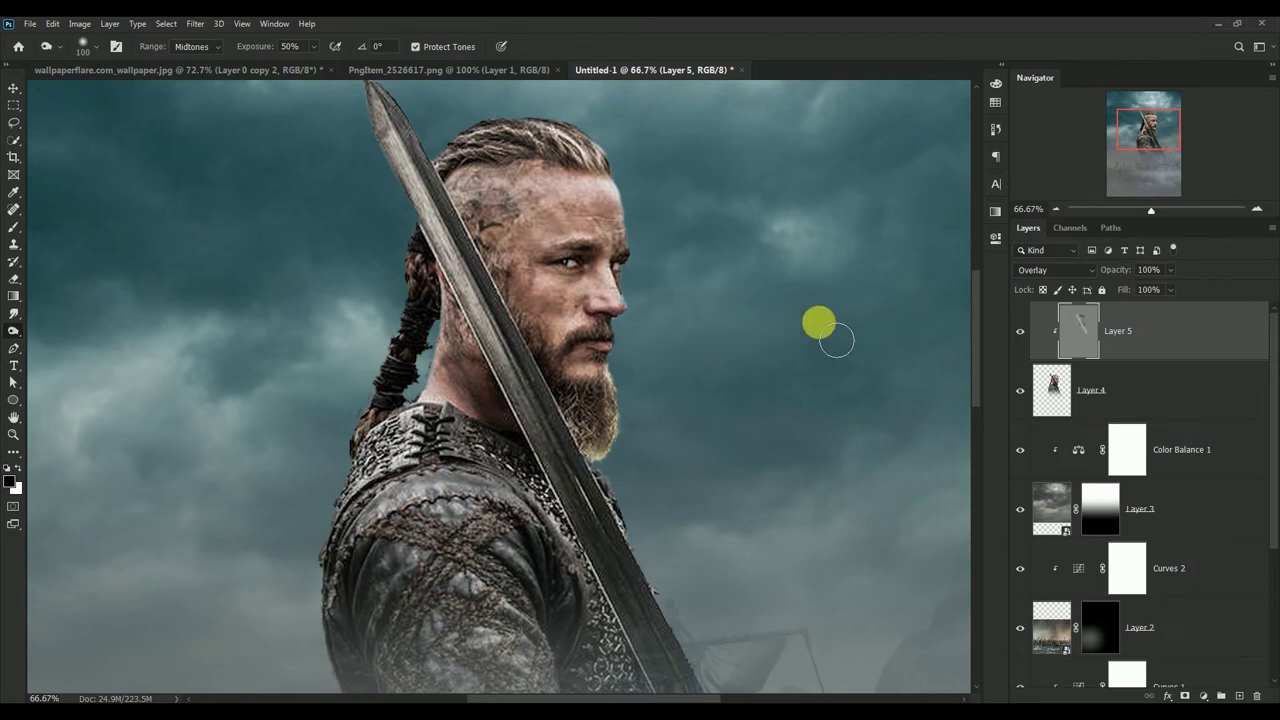
click(14, 90)
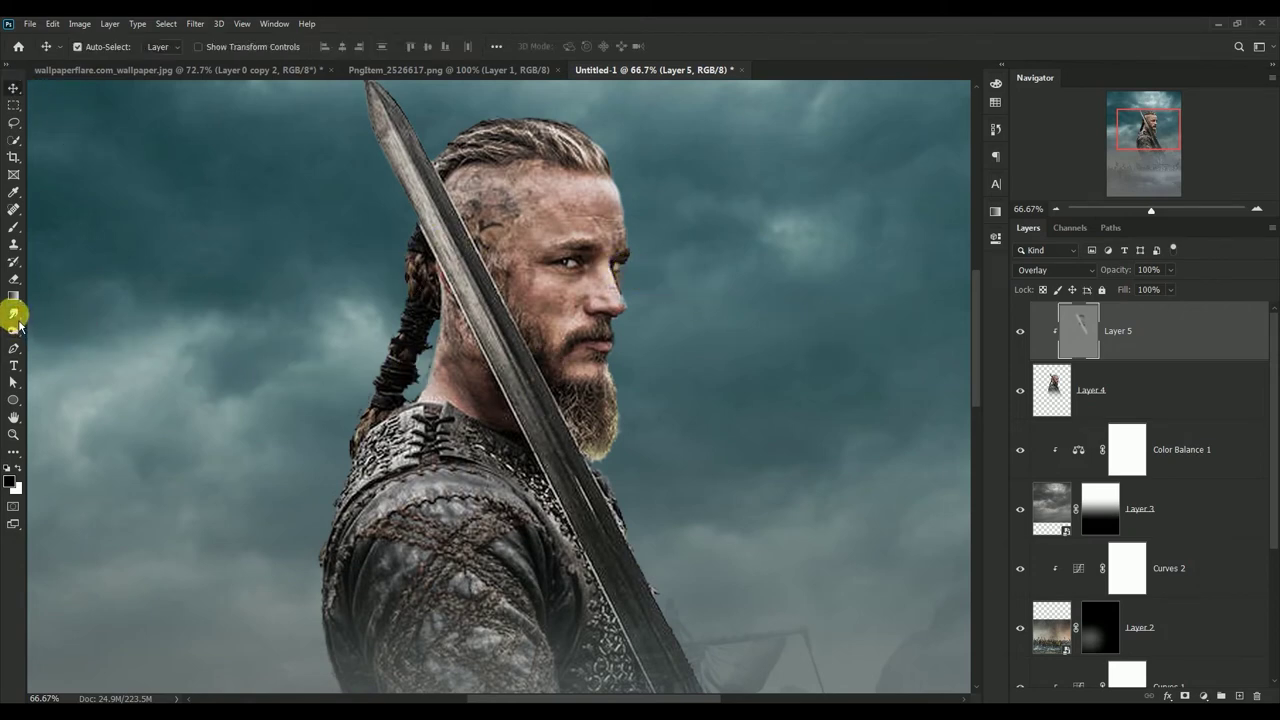
click(14, 330)
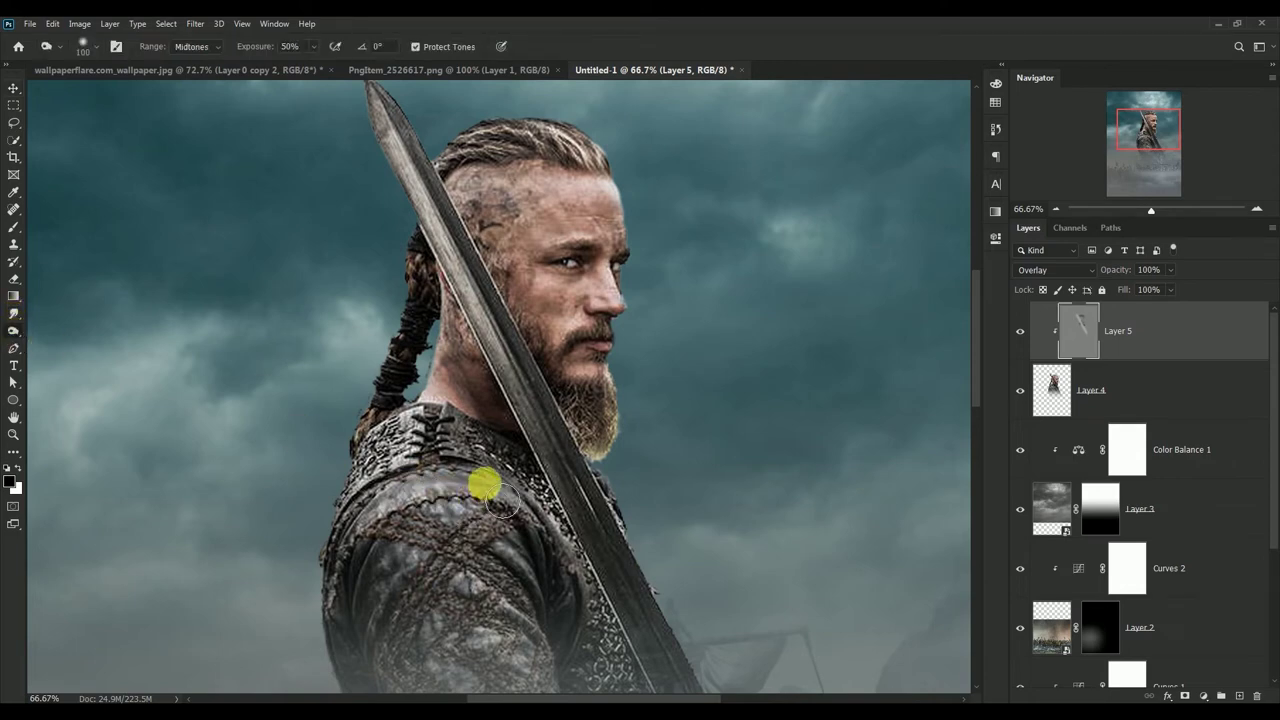
- Dodge further highlights onto the warrior's shoulder armour, brow, scalp and nose, then fit the poster on screen
mouse_move(507, 510)
mouse_down()
mouse_move(397, 540)
mouse_move(383, 560)
mouse_move(435, 550)
mouse_move(526, 606)
mouse_move(520, 552)
mouse_move(497, 560)
mouse_move(423, 672)
mouse_move(463, 457)
mouse_move(443, 457)
mouse_move(395, 495)
mouse_move(453, 458)
mouse_move(536, 496)
mouse_move(472, 482)
mouse_move(358, 590)
mouse_move(360, 635)
mouse_move(412, 515)
mouse_move(613, 510)
mouse_up()
drag(683, 414, 648, 240)
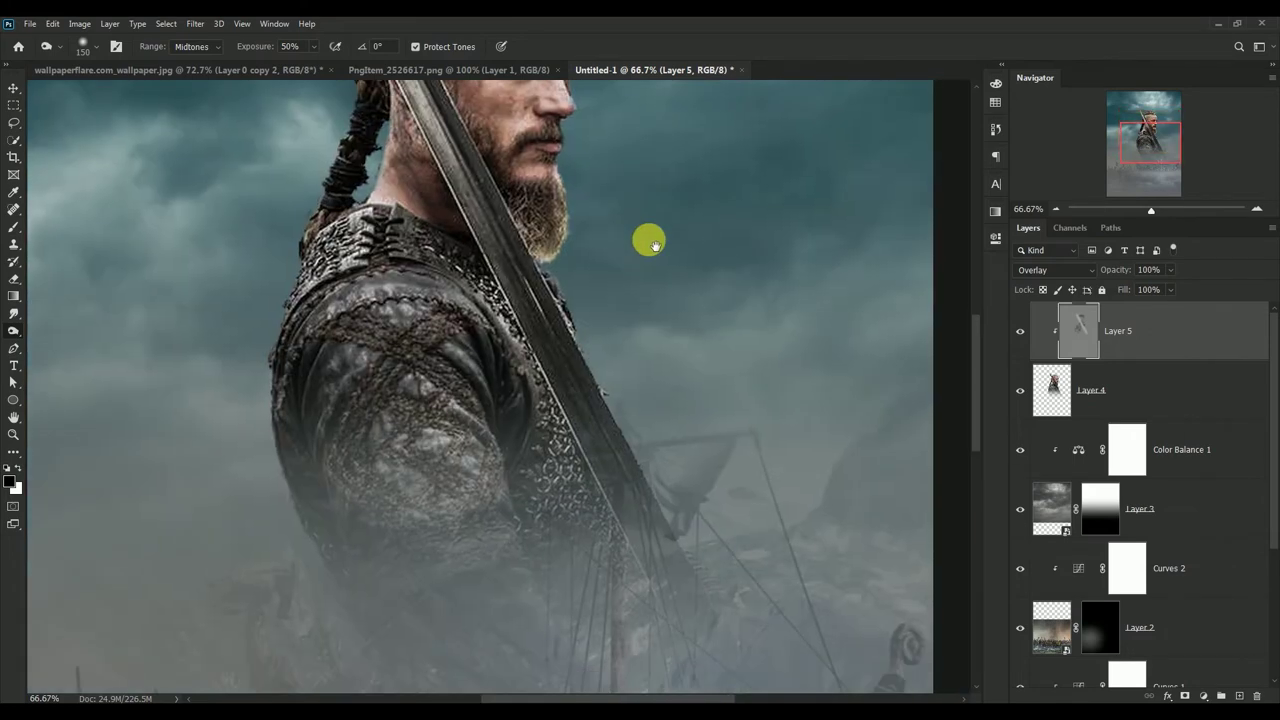
mouse_move(643, 296)
mouse_down()
mouse_move(654, 391)
mouse_move(697, 406)
mouse_up()
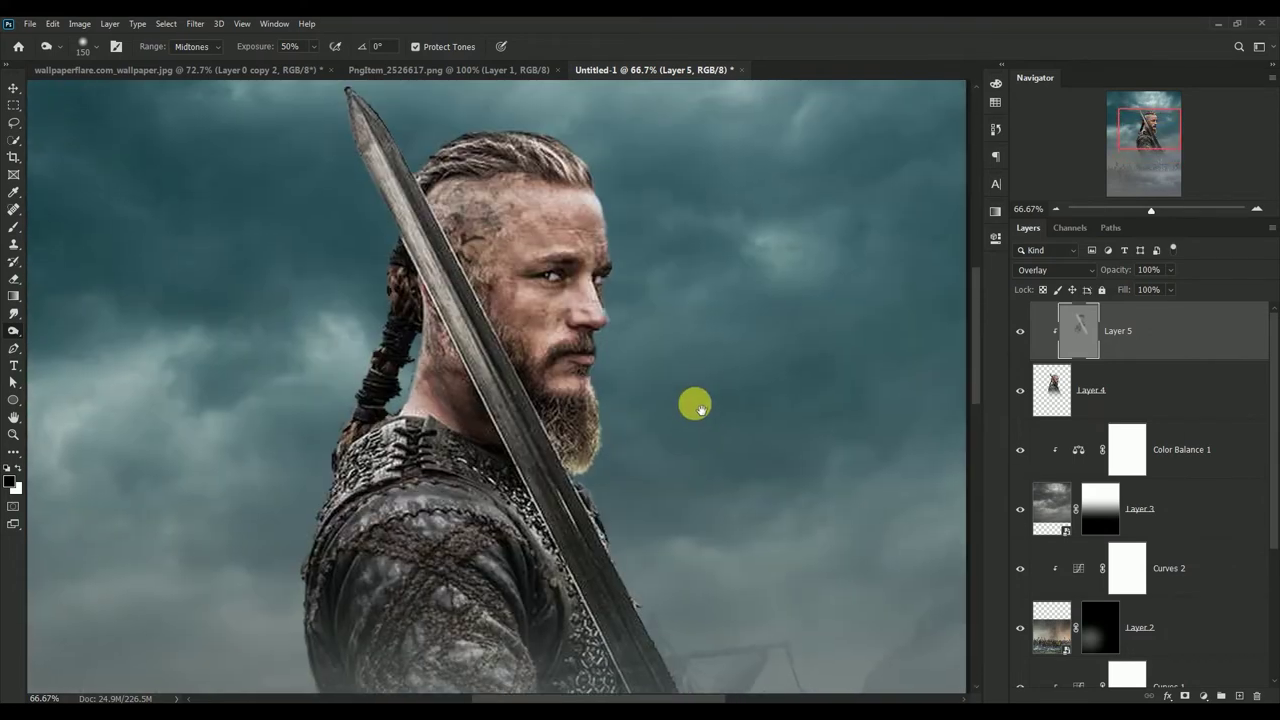
key(bracketleft)
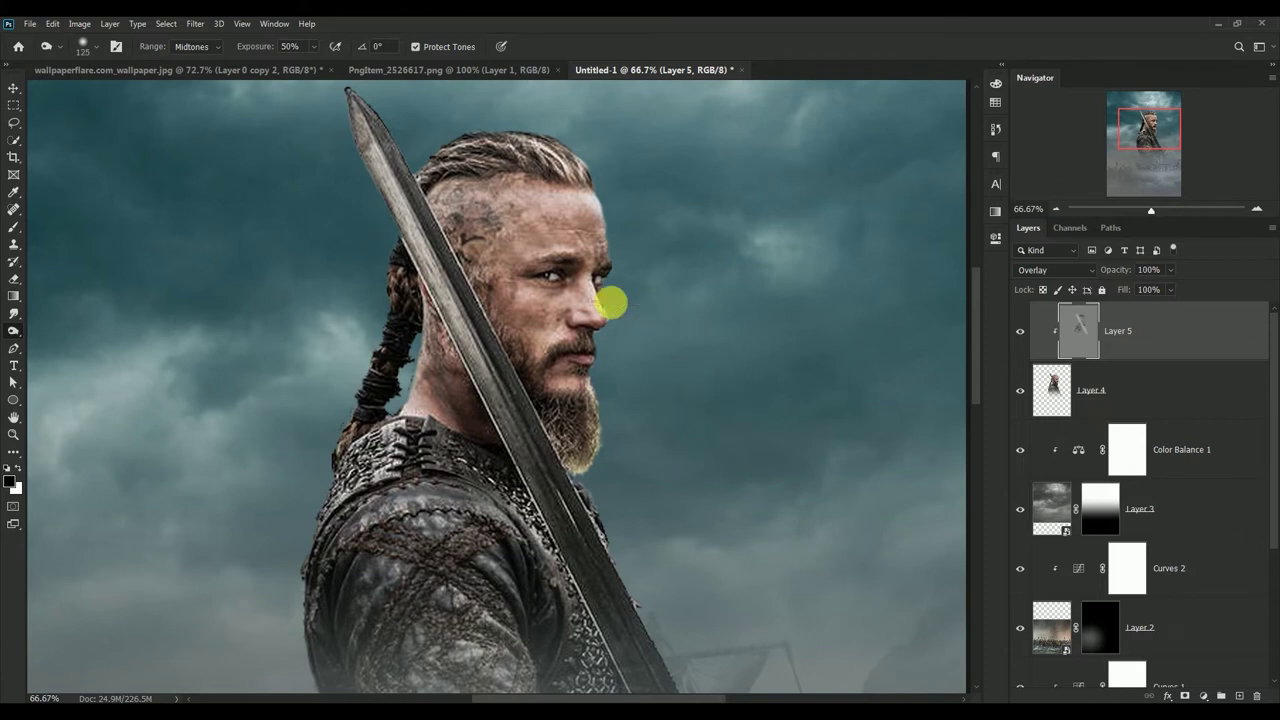
key(bracketleft)
key(bracketleft)
key(bracketleft)
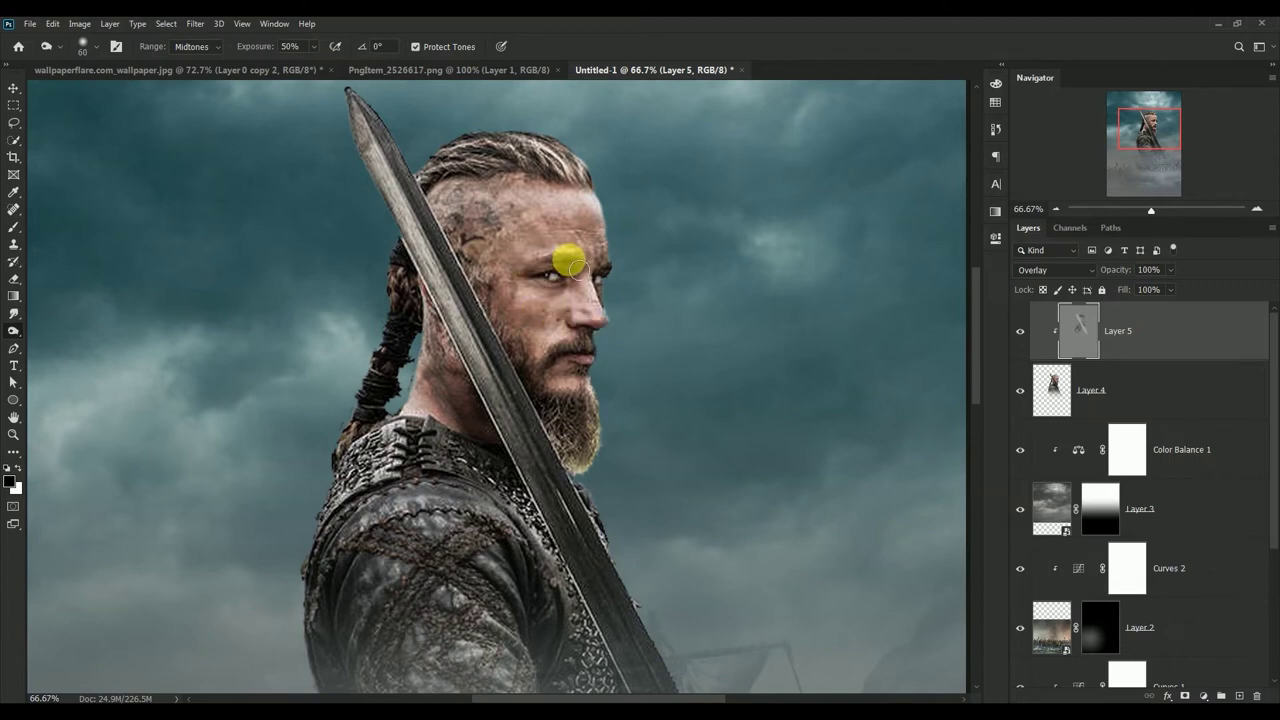
key(bracketright)
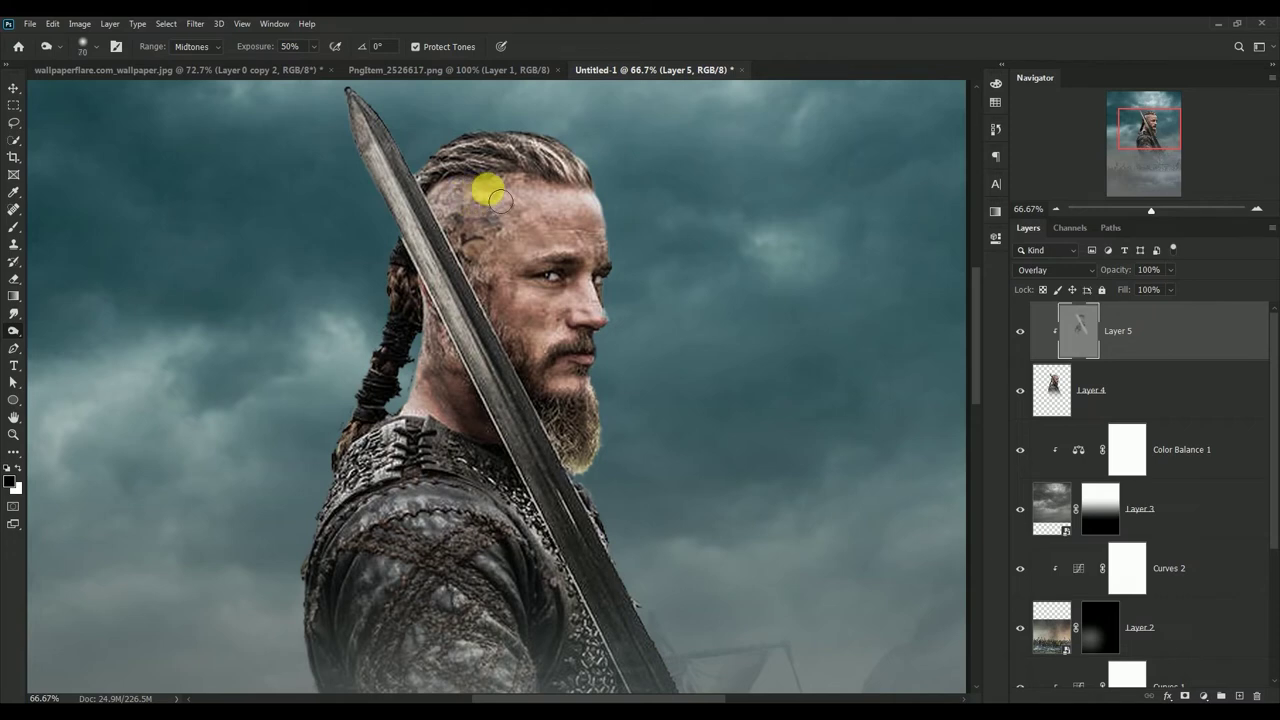
key(bracketleft)
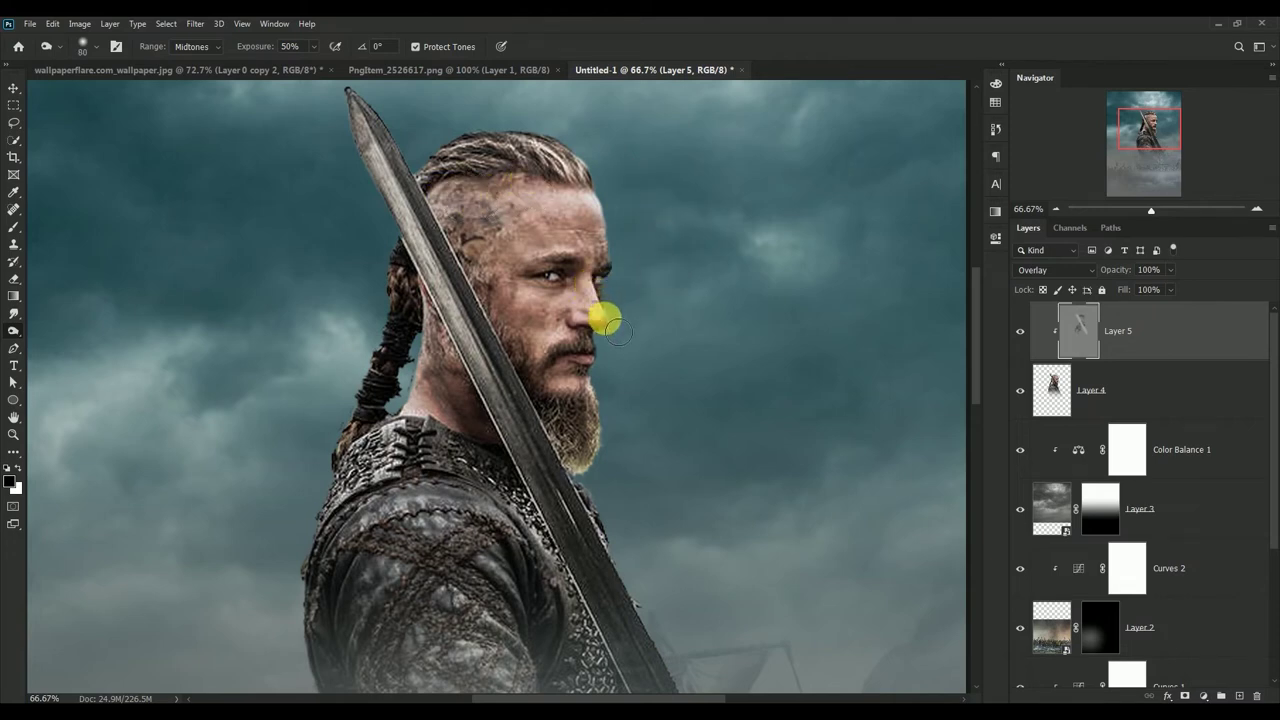
click(1020, 331)
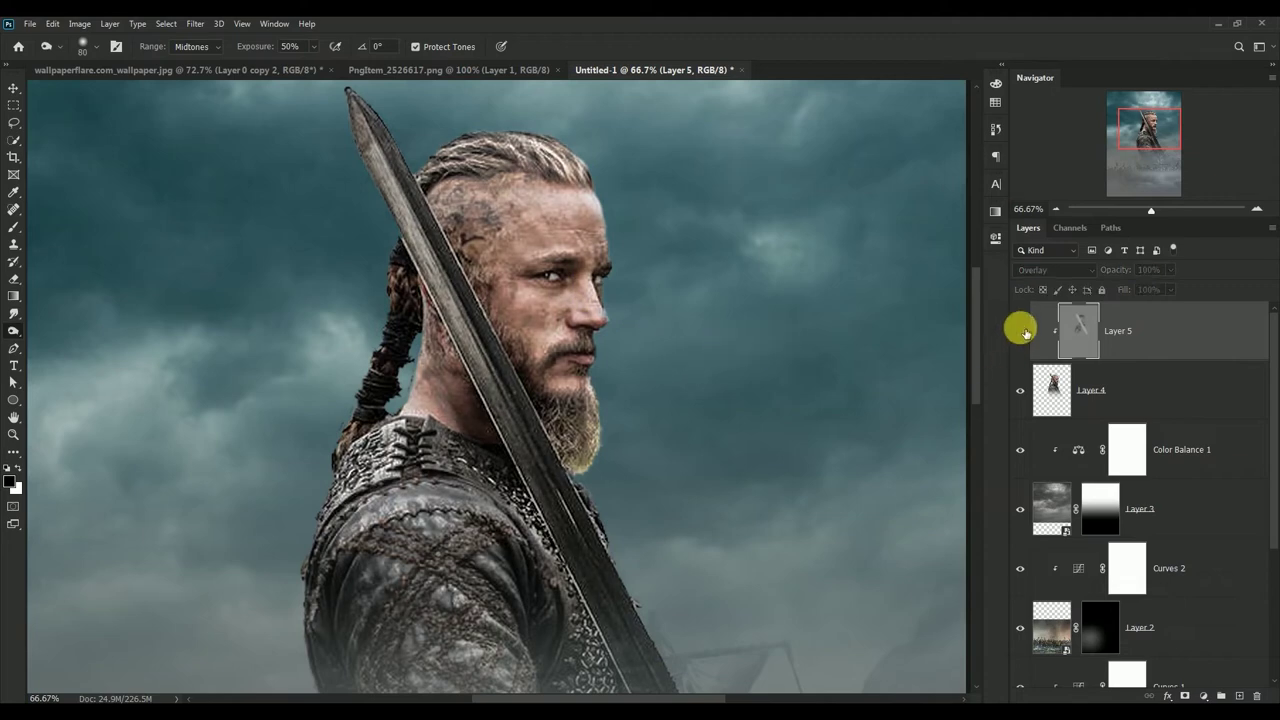
click(13, 88)
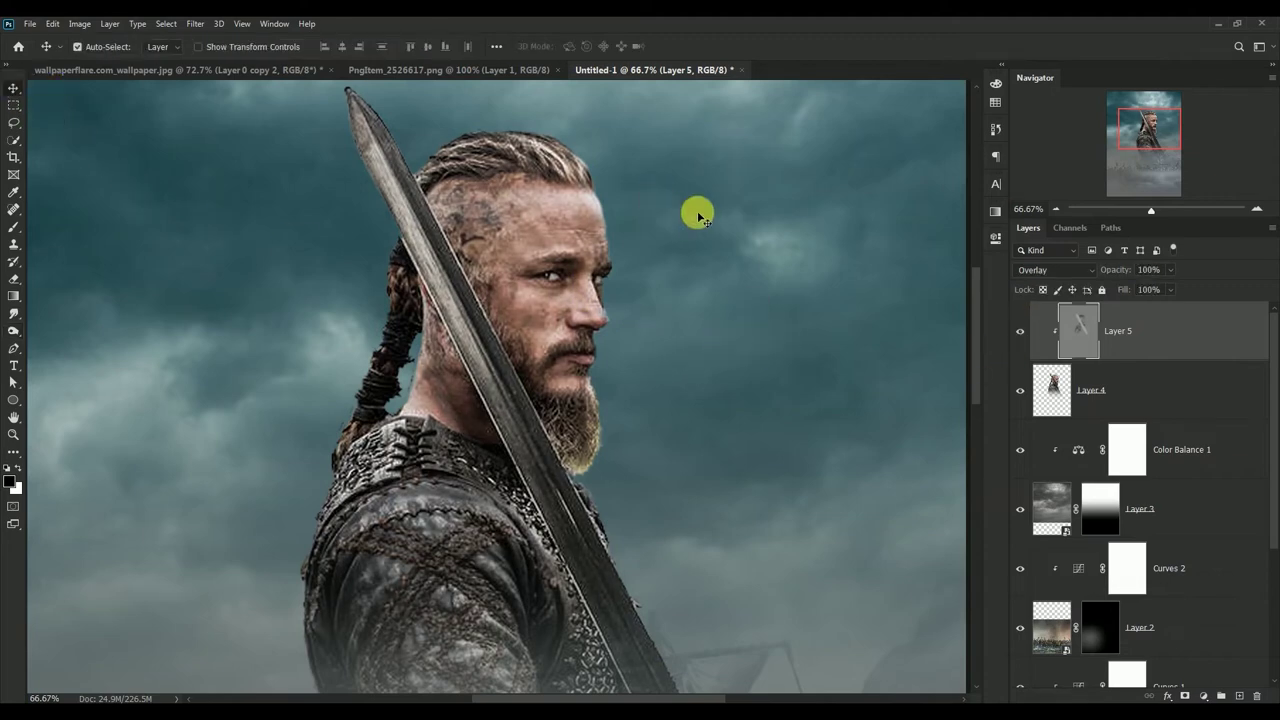
key(ctrl+0)
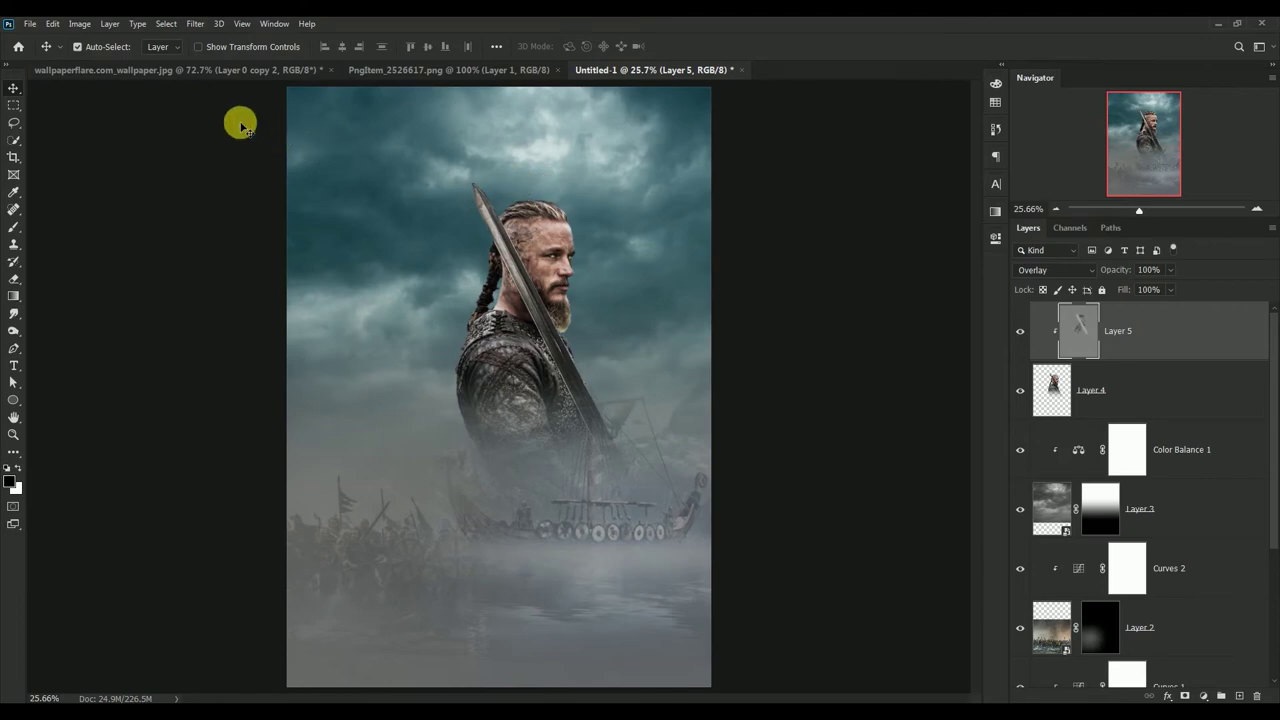
- Copy the shieldmaiden from the wallpaperflare image into the poster and close the source without saving
click(150, 70)
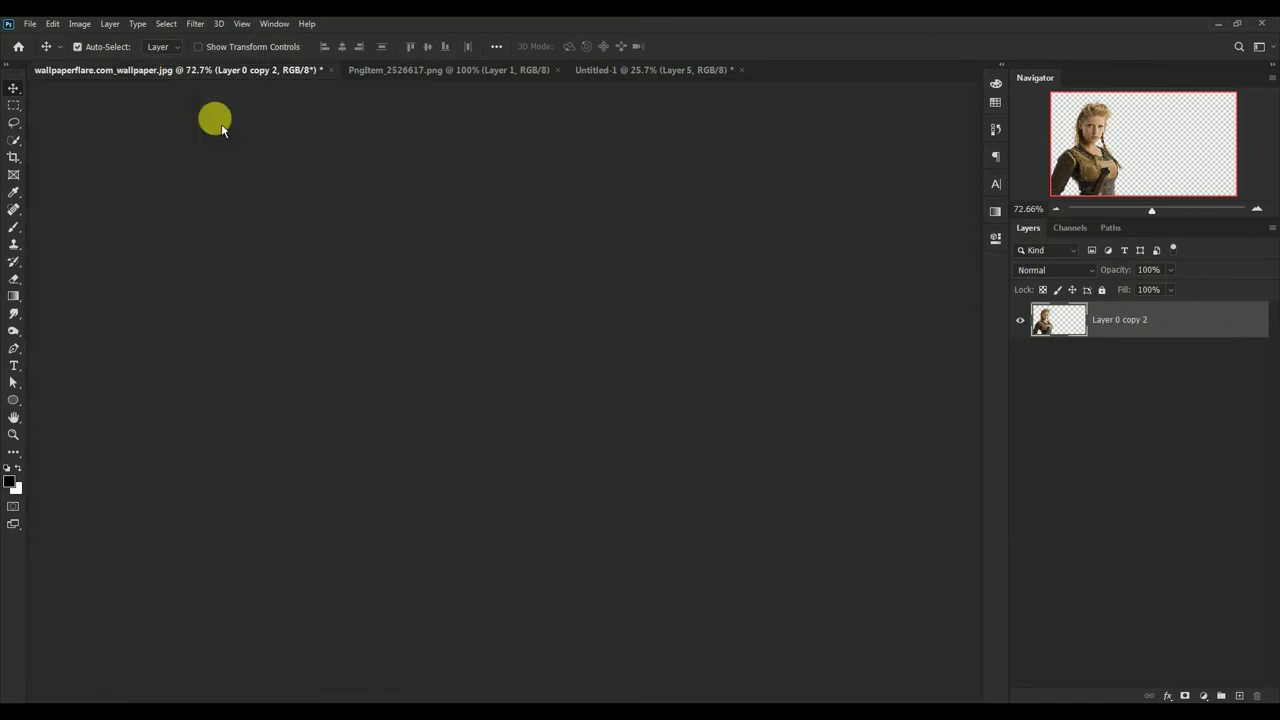
drag(155, 70, 340, 204)
drag(437, 418, 469, 135)
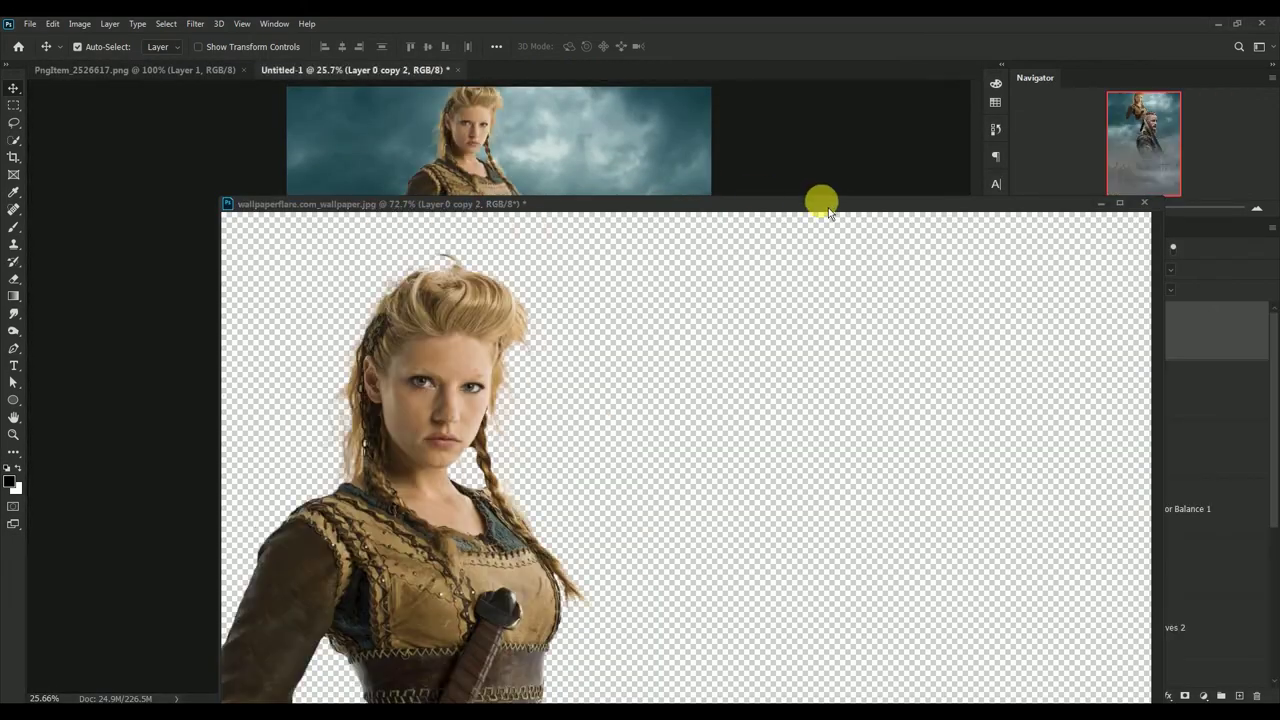
drag(828, 204, 622, 189)
click(938, 187)
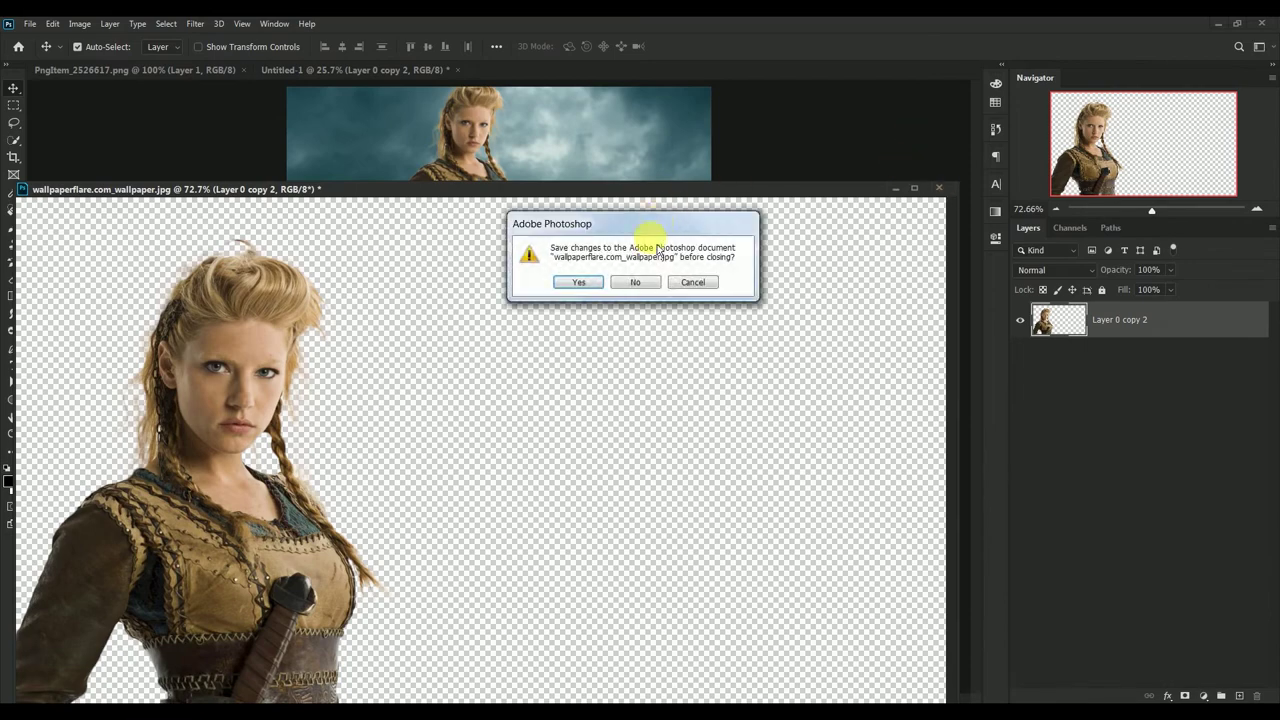
click(638, 284)
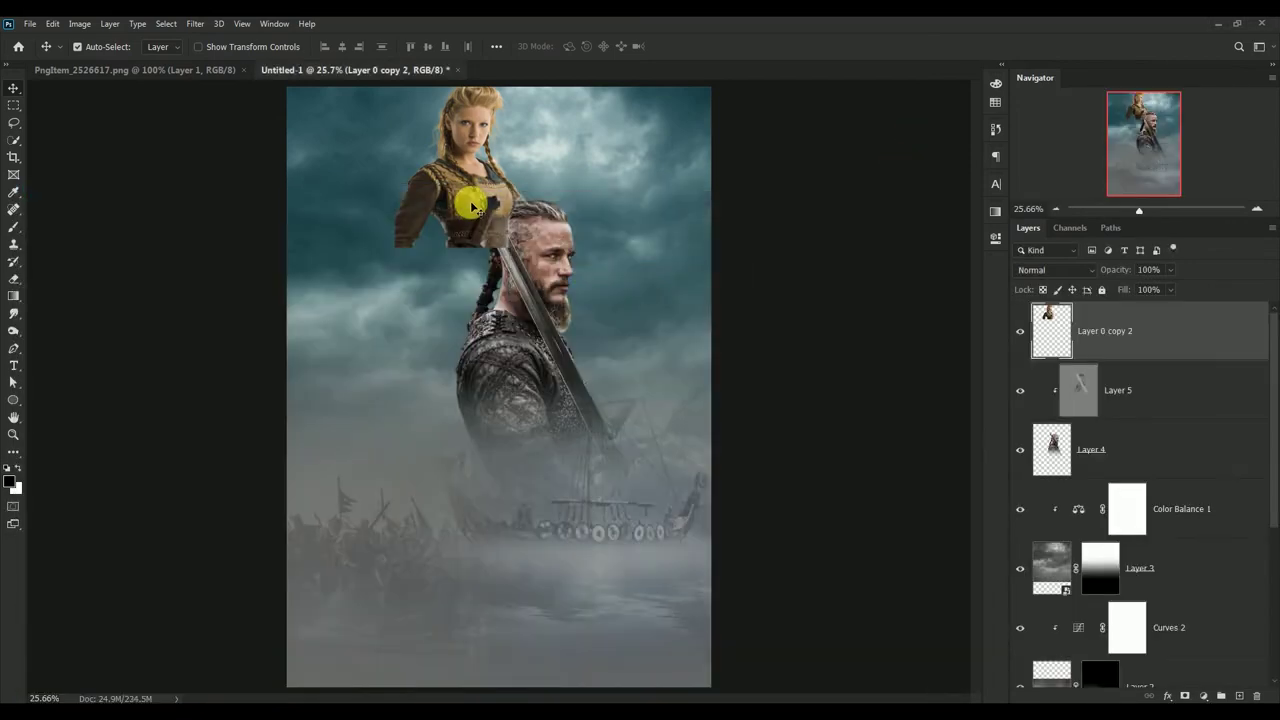
drag(464, 214, 458, 403)
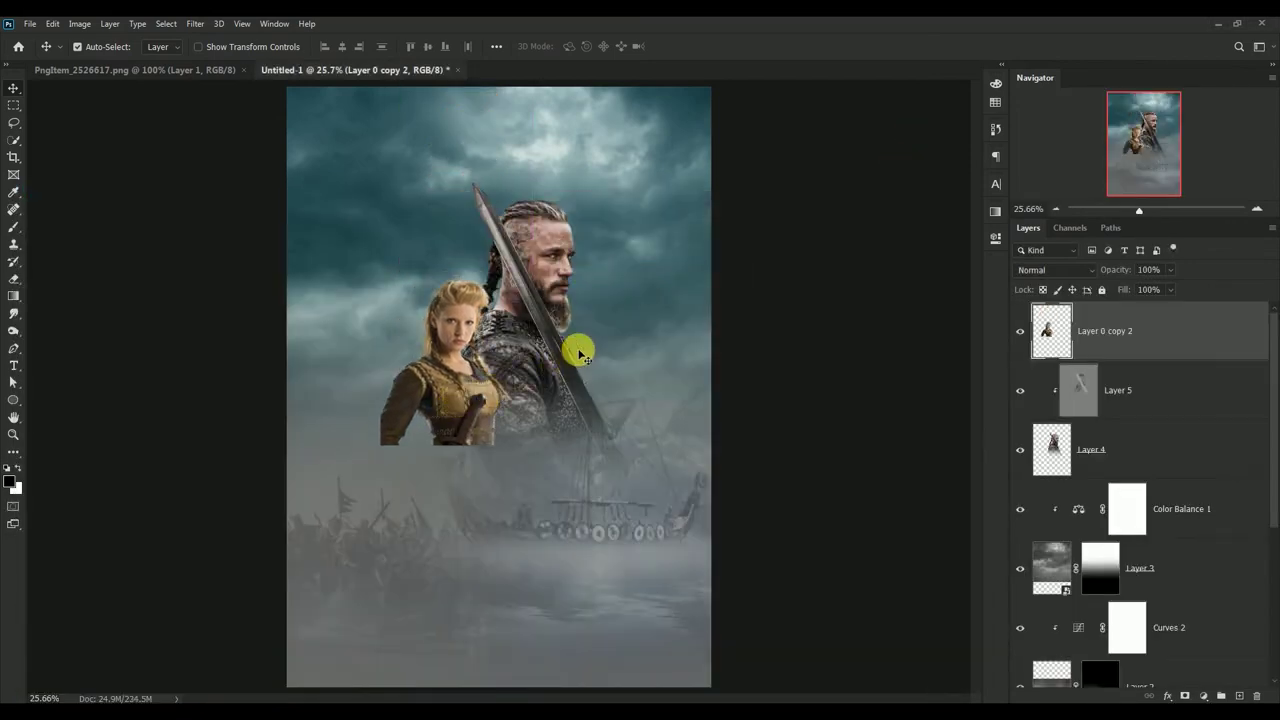
- Scale the shieldmaiden to 181.94%, flip her horizontally, and place her beside the warrior
key(ctrl)
key(ctrl+t)
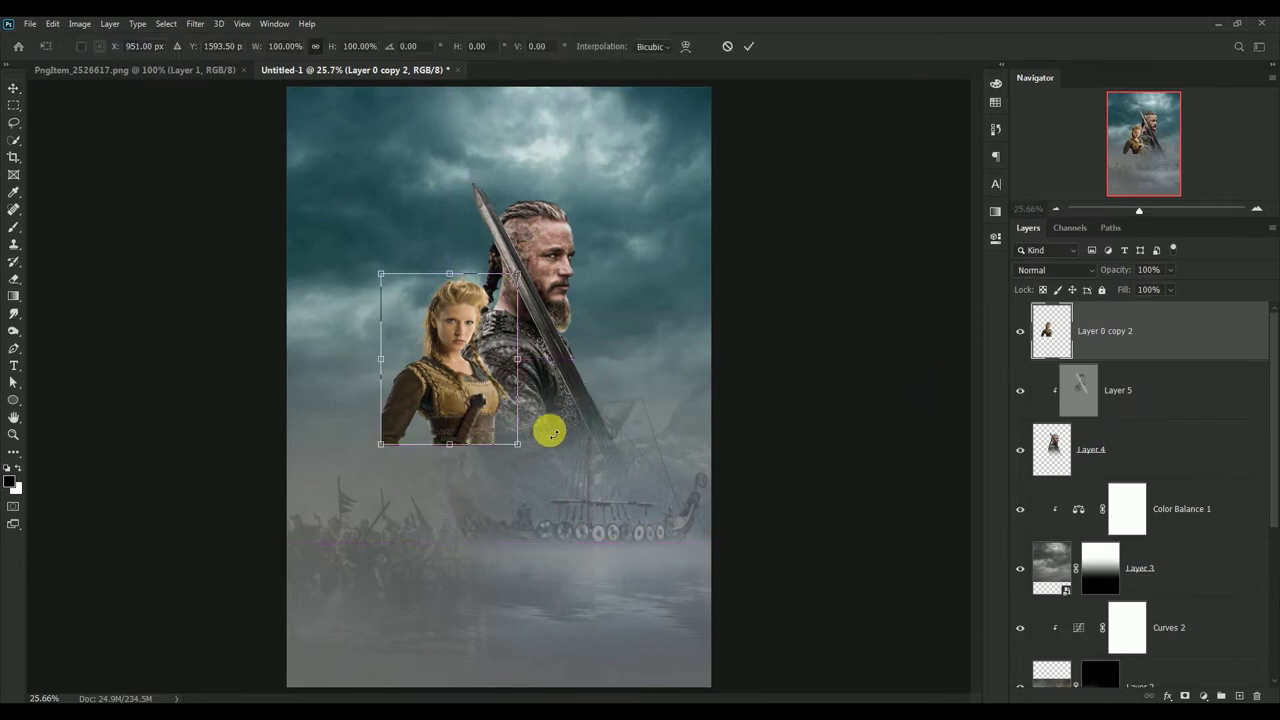
drag(534, 456, 655, 610)
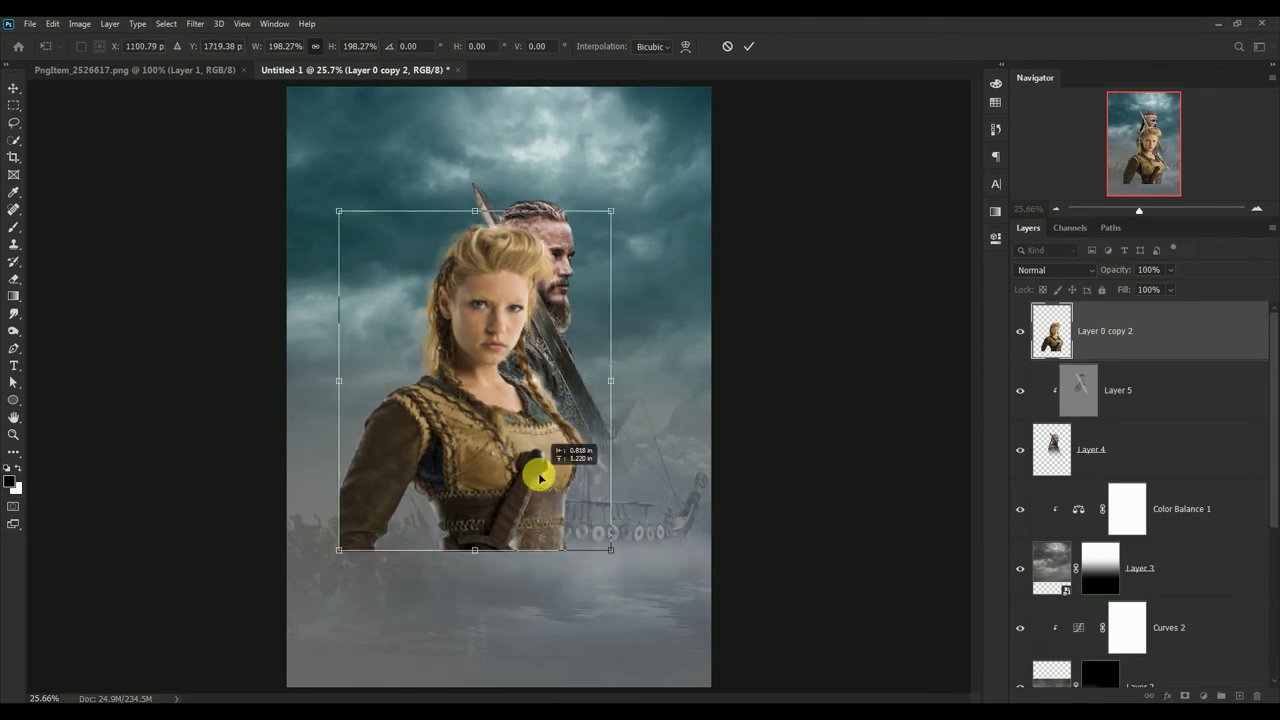
drag(585, 543, 538, 478)
right_click(490, 410)
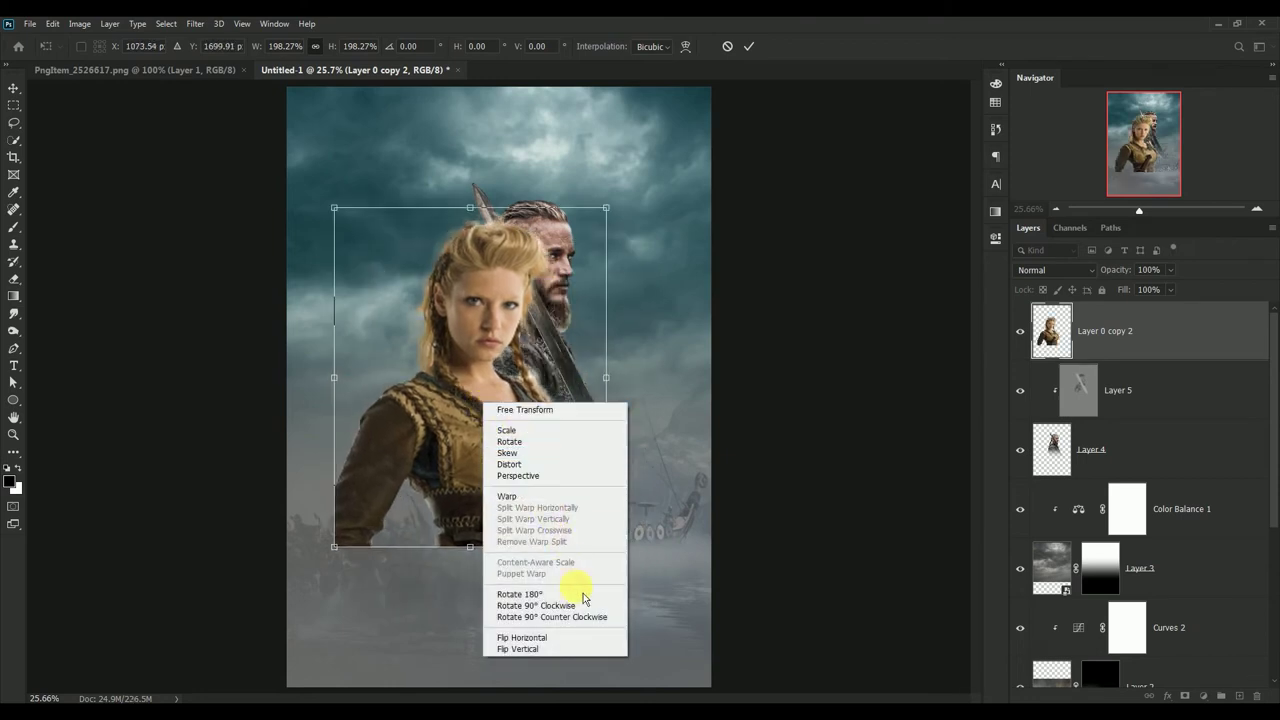
click(577, 638)
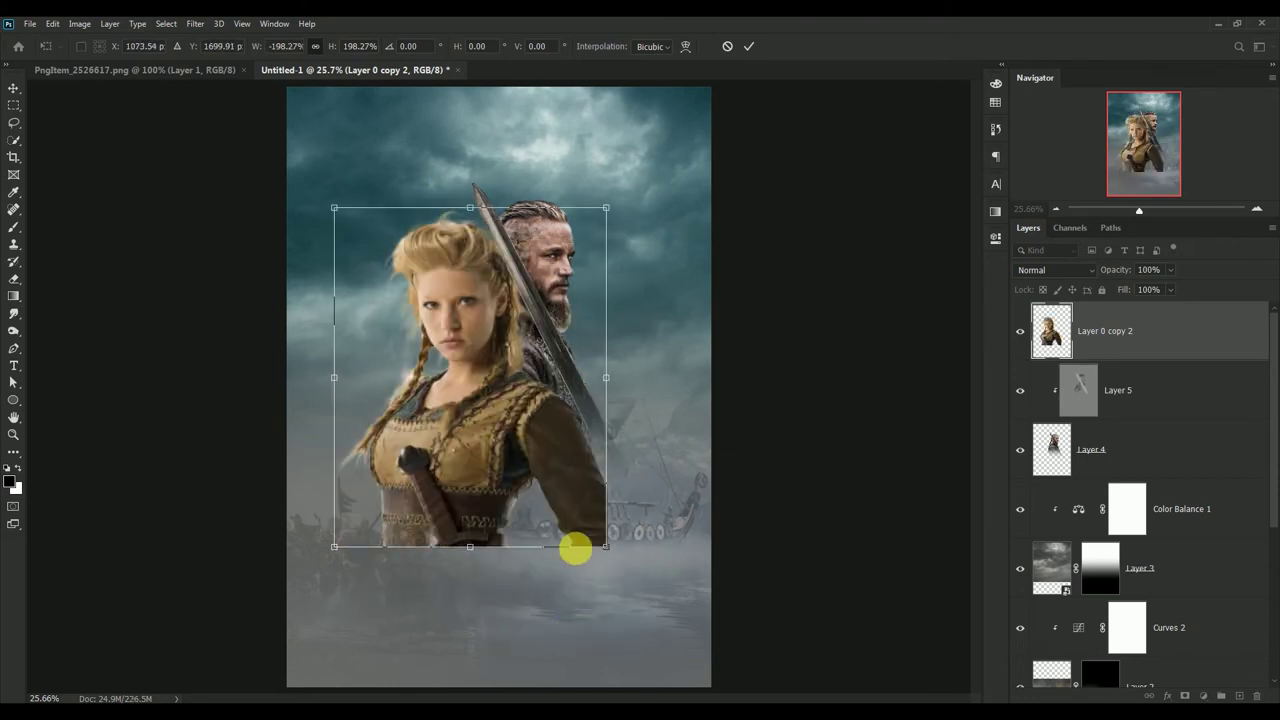
drag(606, 549, 586, 520)
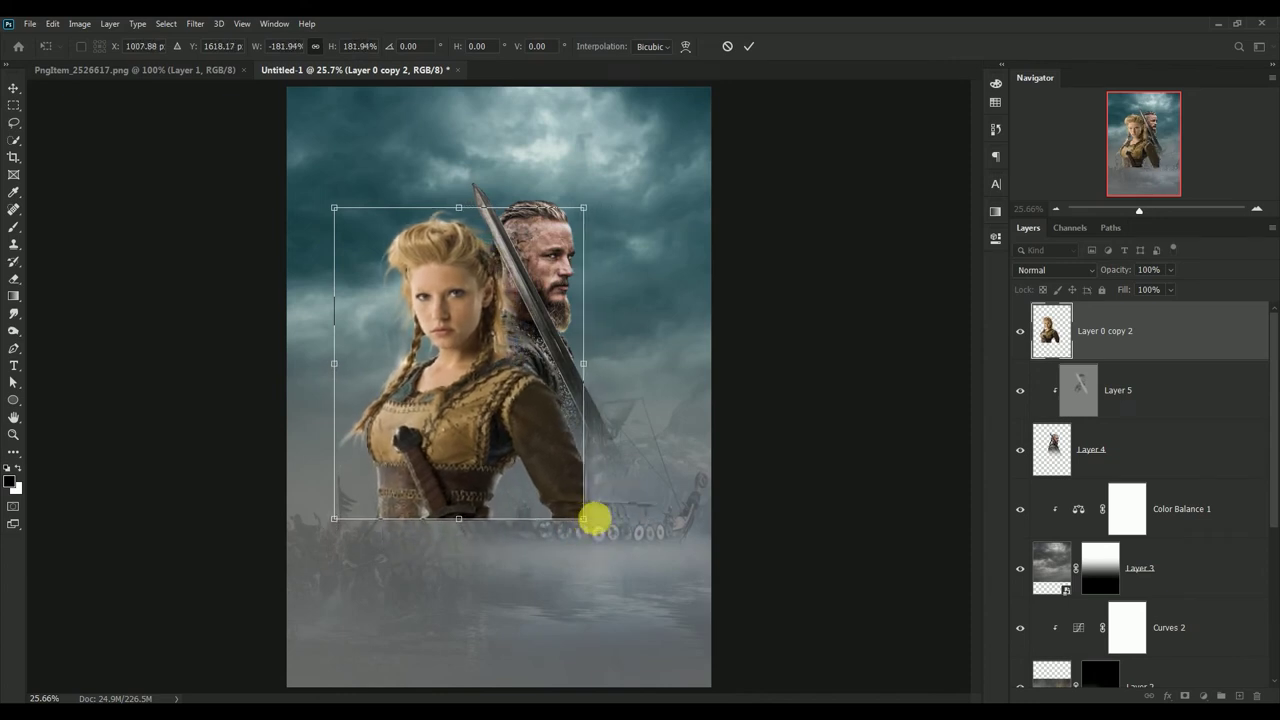
click(749, 46)
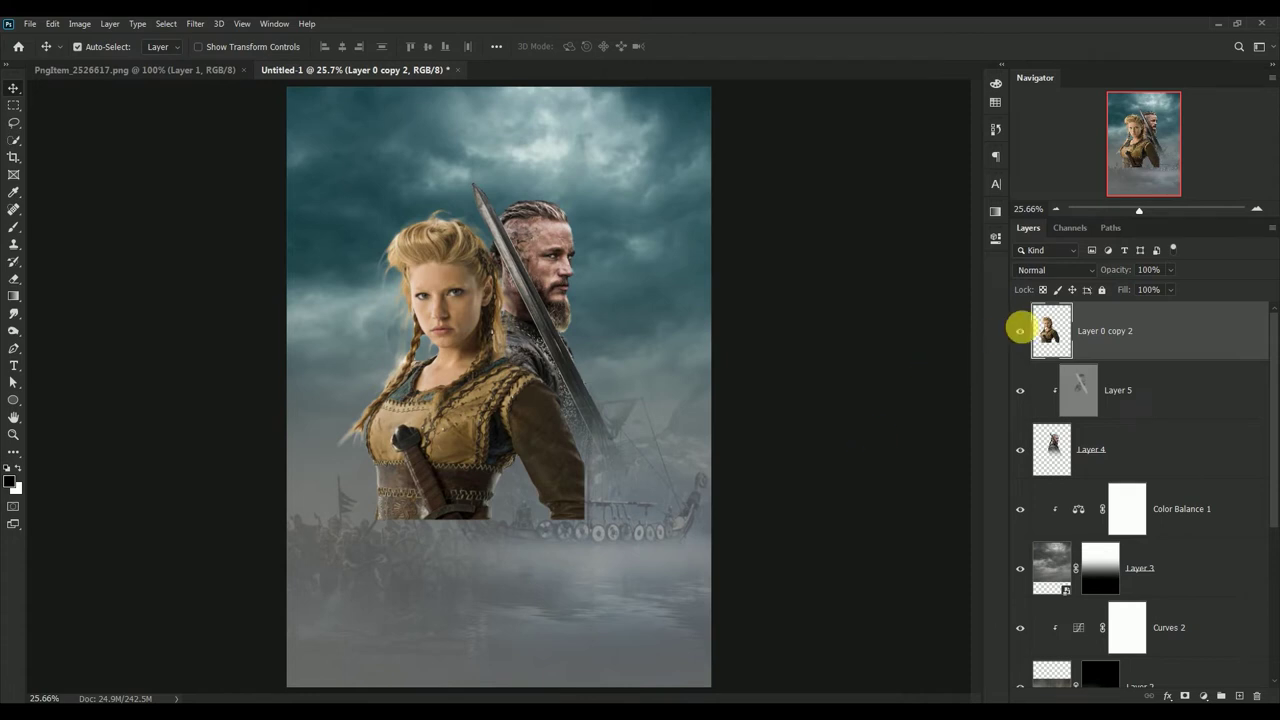
- Fade the shieldmaiden's lower body into the fog with a gradient mask and move her layer below Layer 4
click(1185, 696)
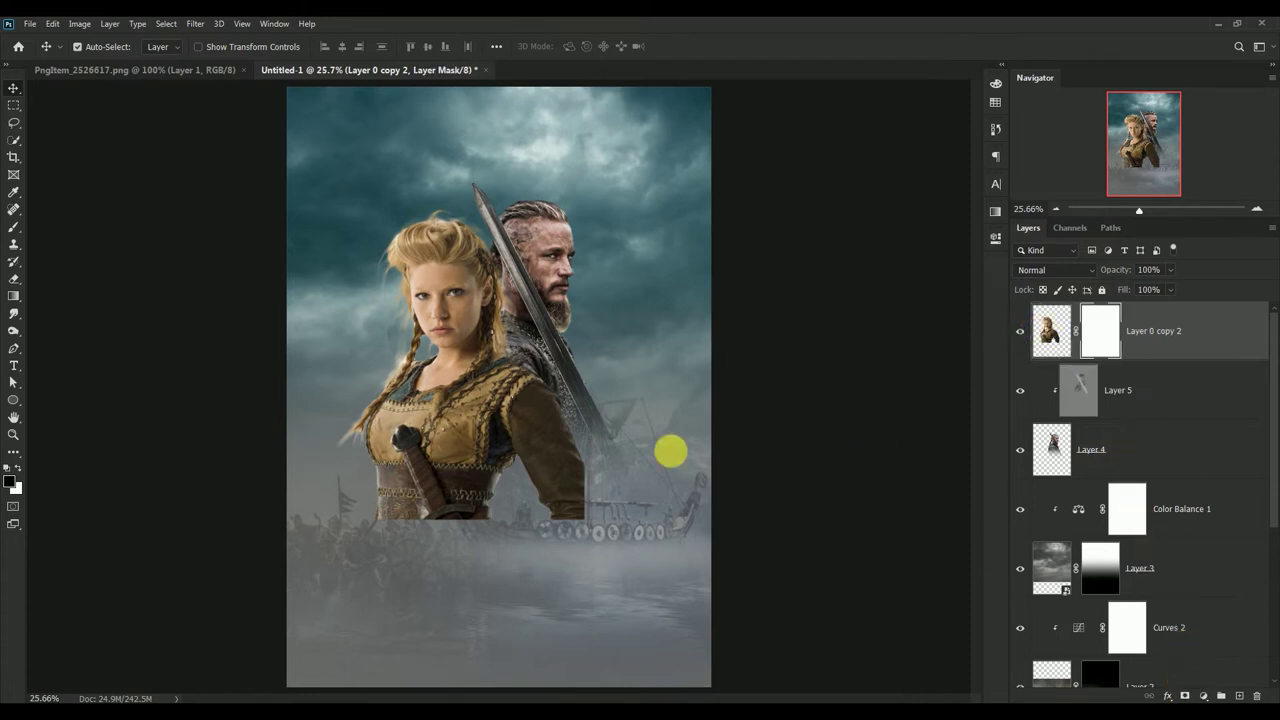
click(14, 297)
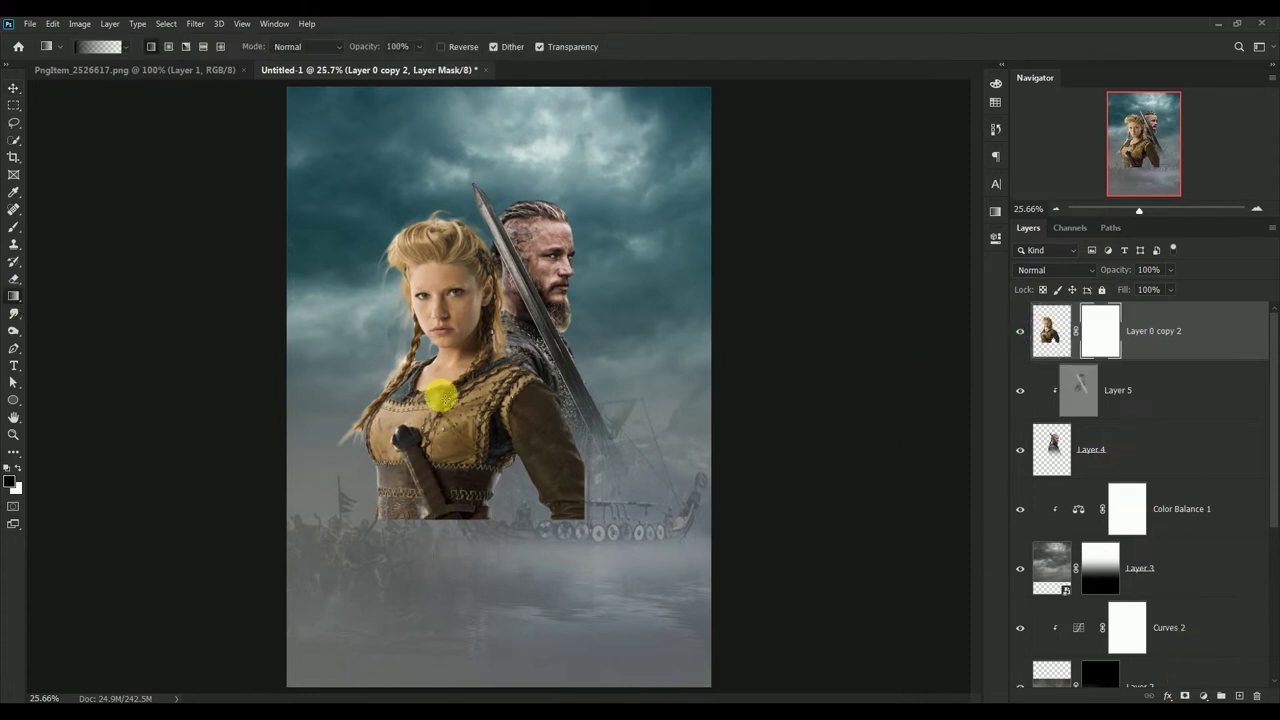
drag(440, 400, 438, 505)
drag(427, 571, 441, 387)
drag(698, 446, 450, 449)
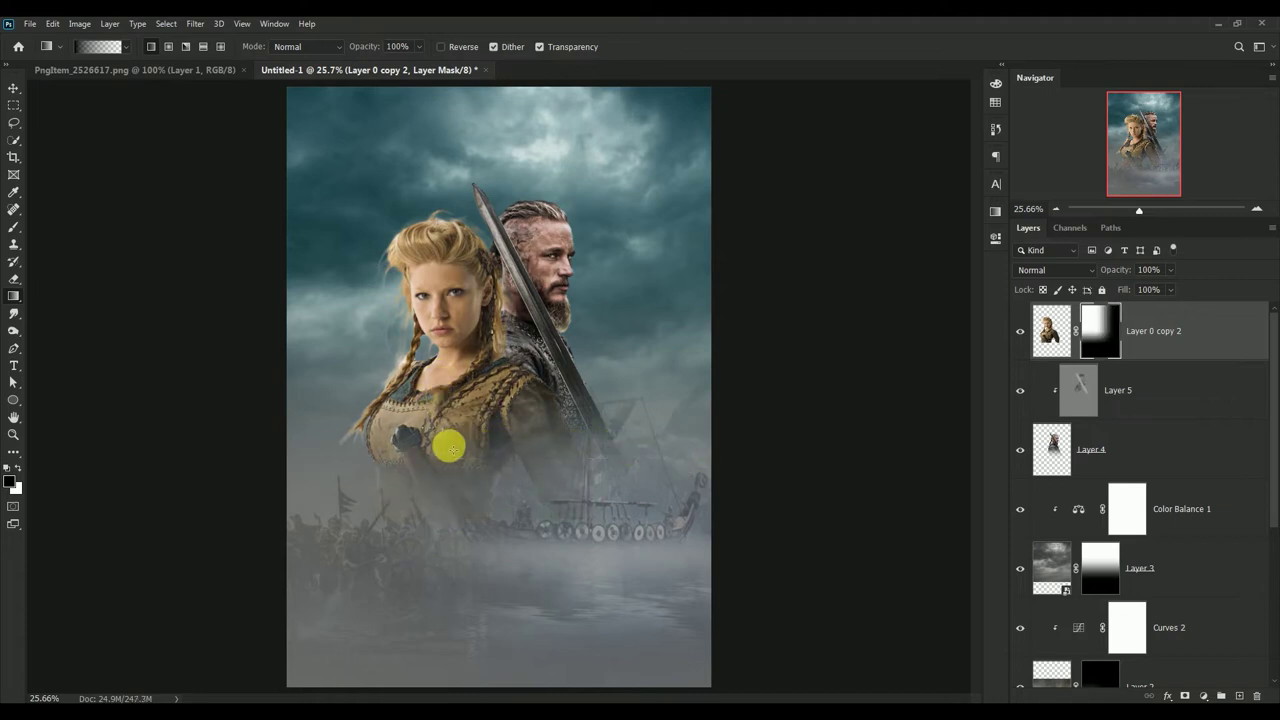
click(14, 88)
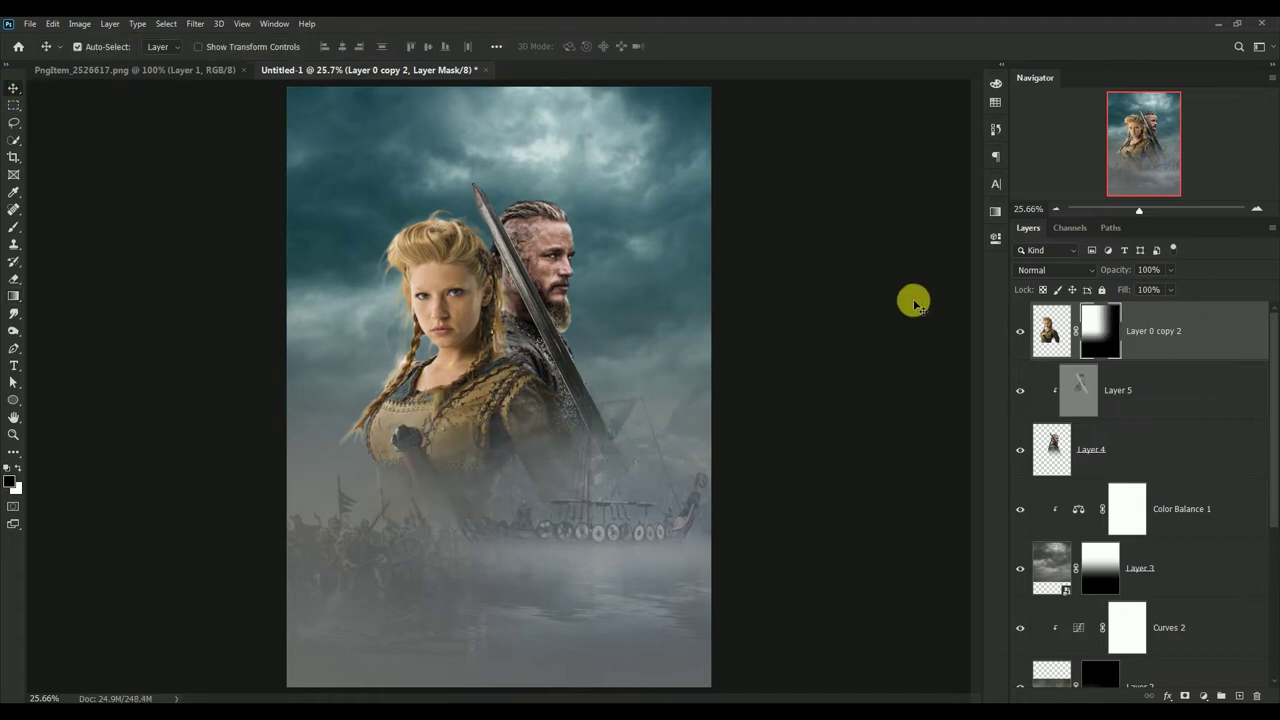
drag(1047, 334, 1050, 480)
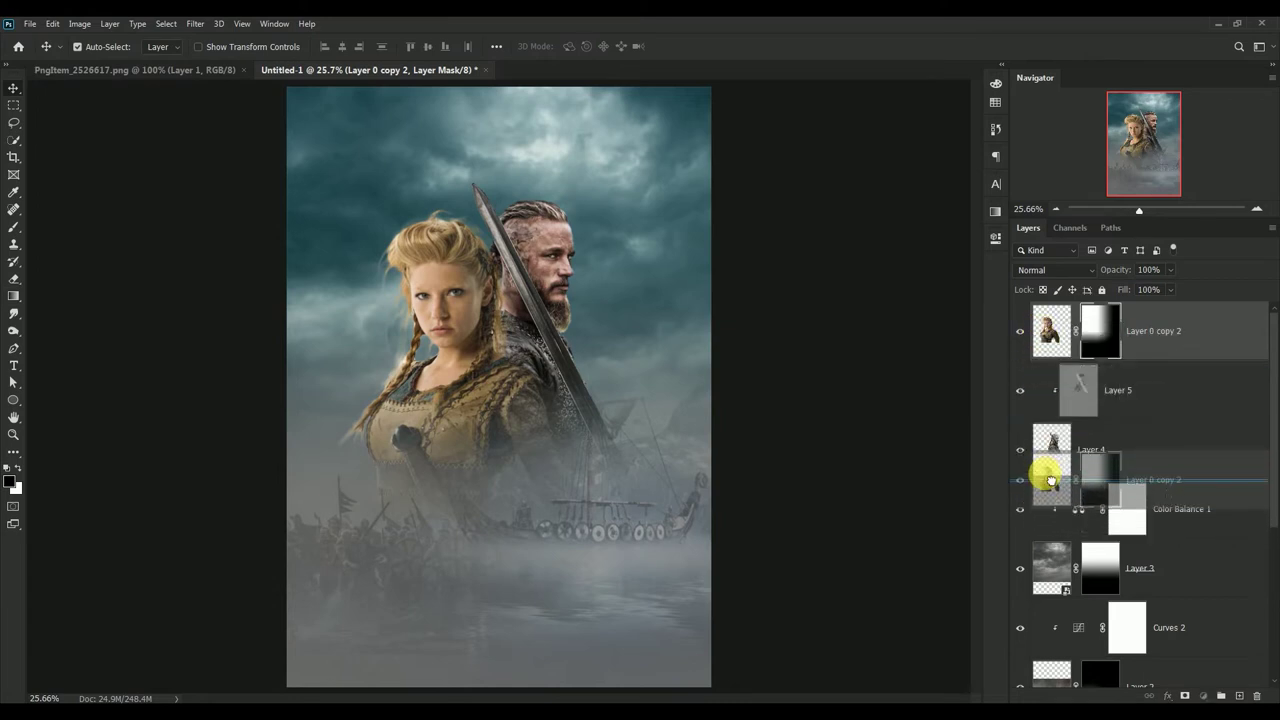
- Scale the shieldmaiden to about 92% and place her behind the warrior's shoulder, face just left of his
mouse_move(438, 447)
mouse_down()
mouse_move(448, 432)
mouse_move(441, 440)
mouse_up()
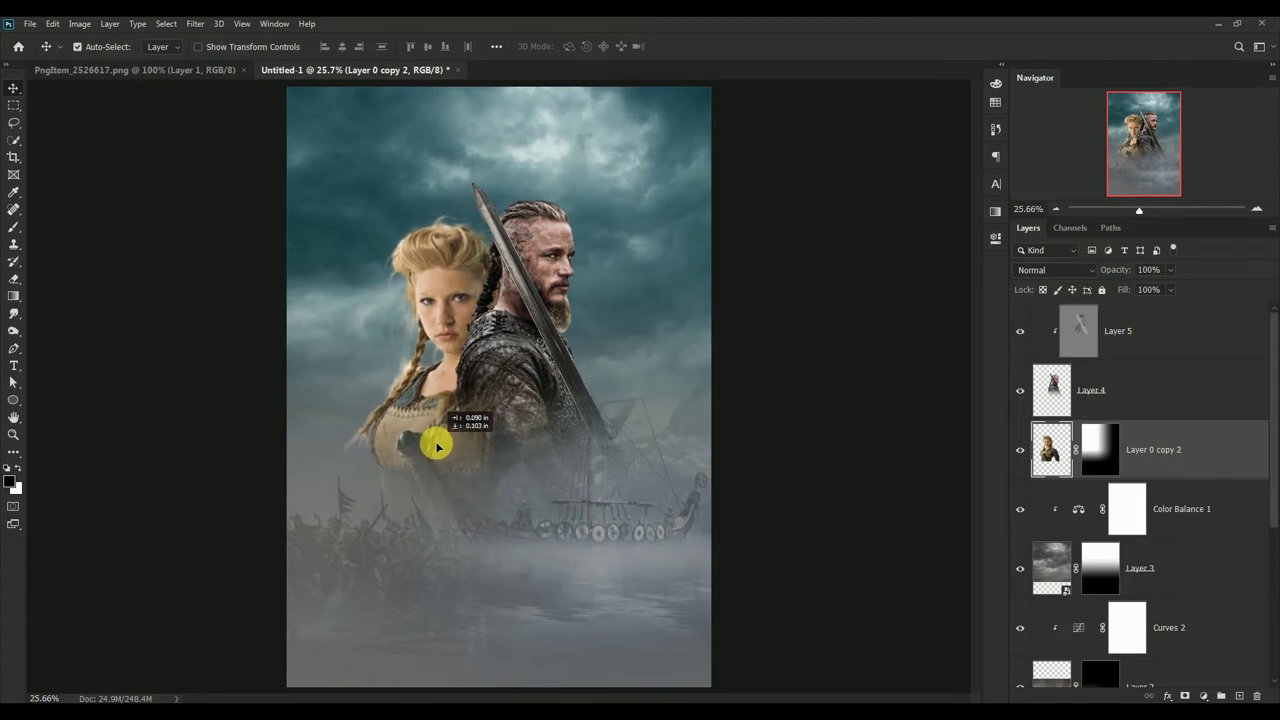
drag(441, 440, 437, 449)
key(ctrl+t)
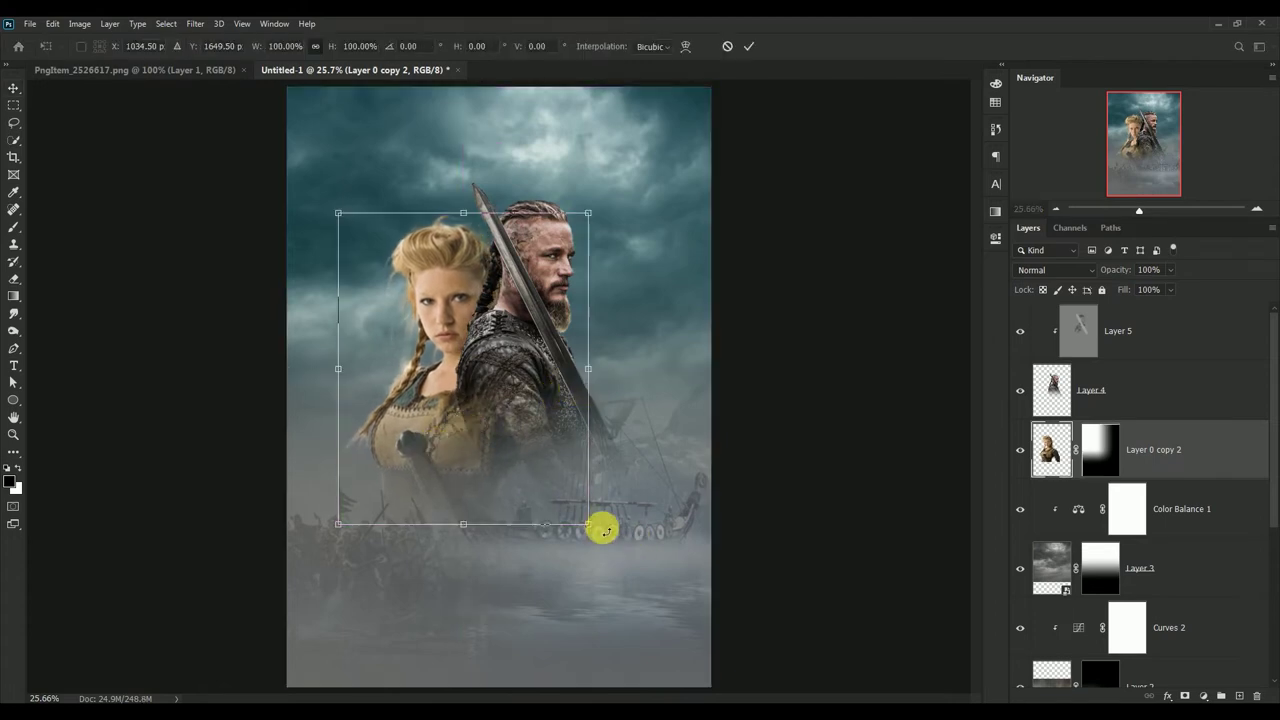
drag(597, 527, 581, 498)
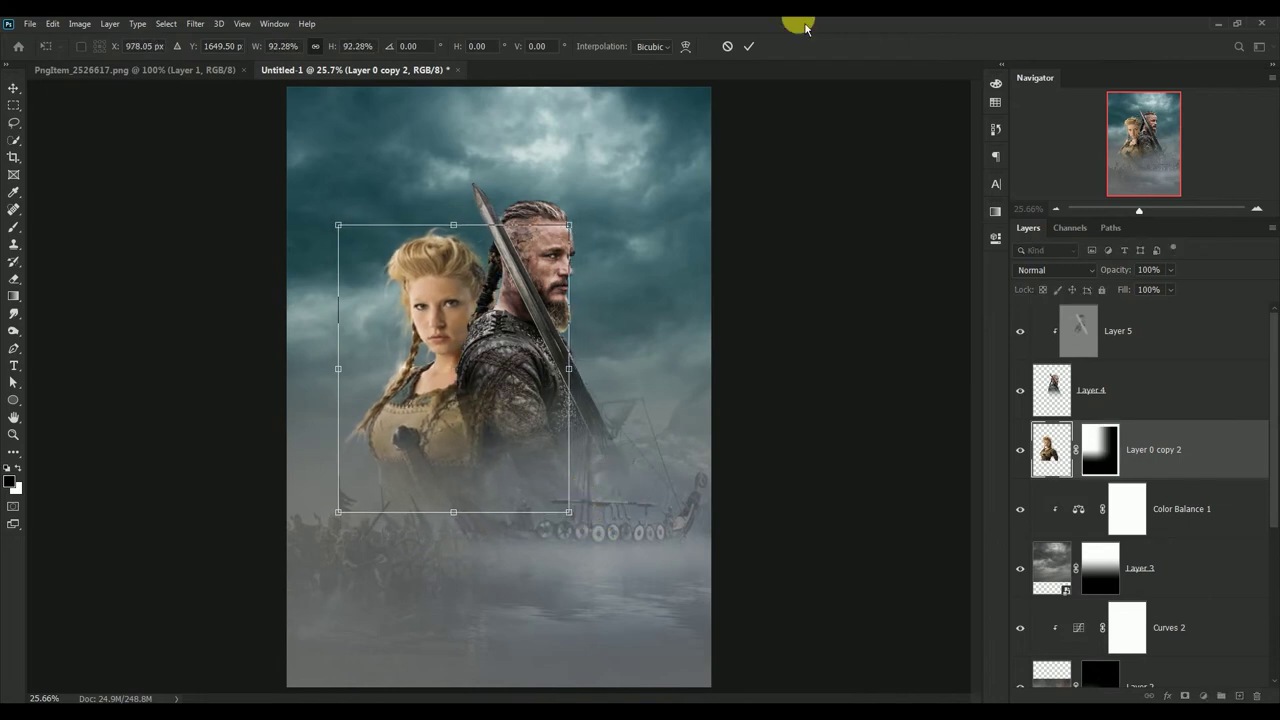
click(748, 46)
drag(425, 418, 430, 420)
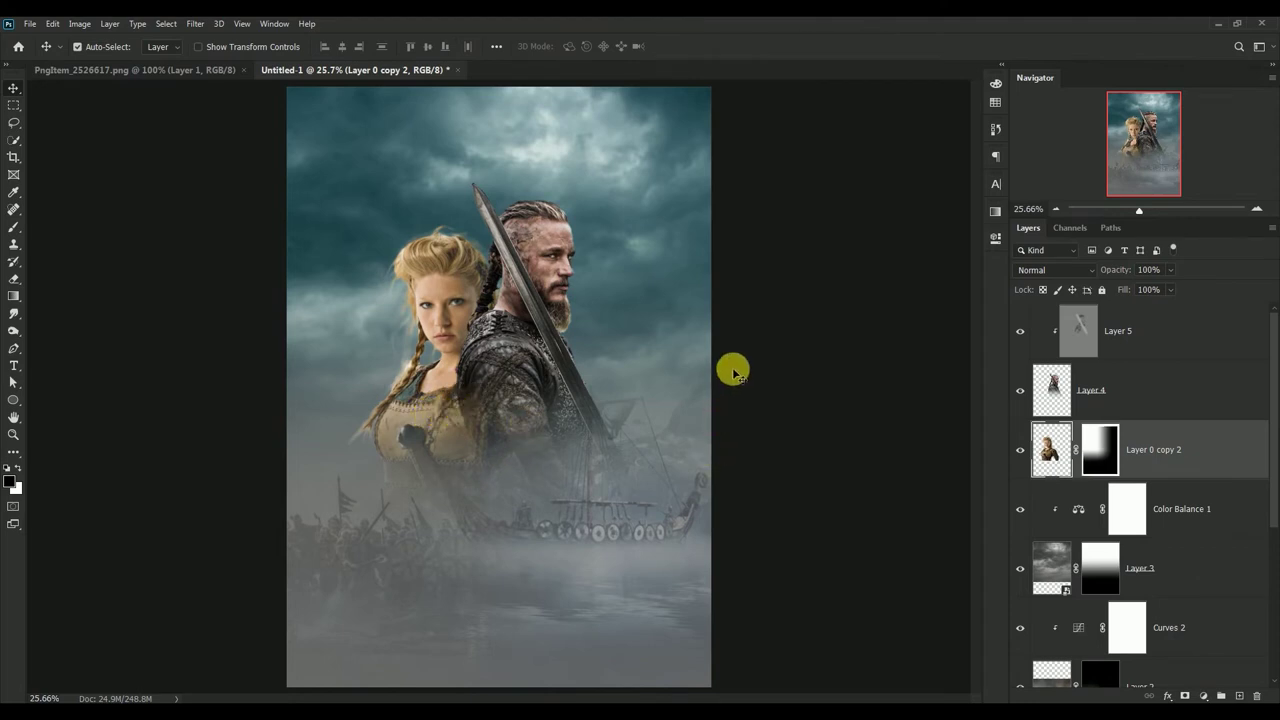
drag(434, 450, 431, 445)
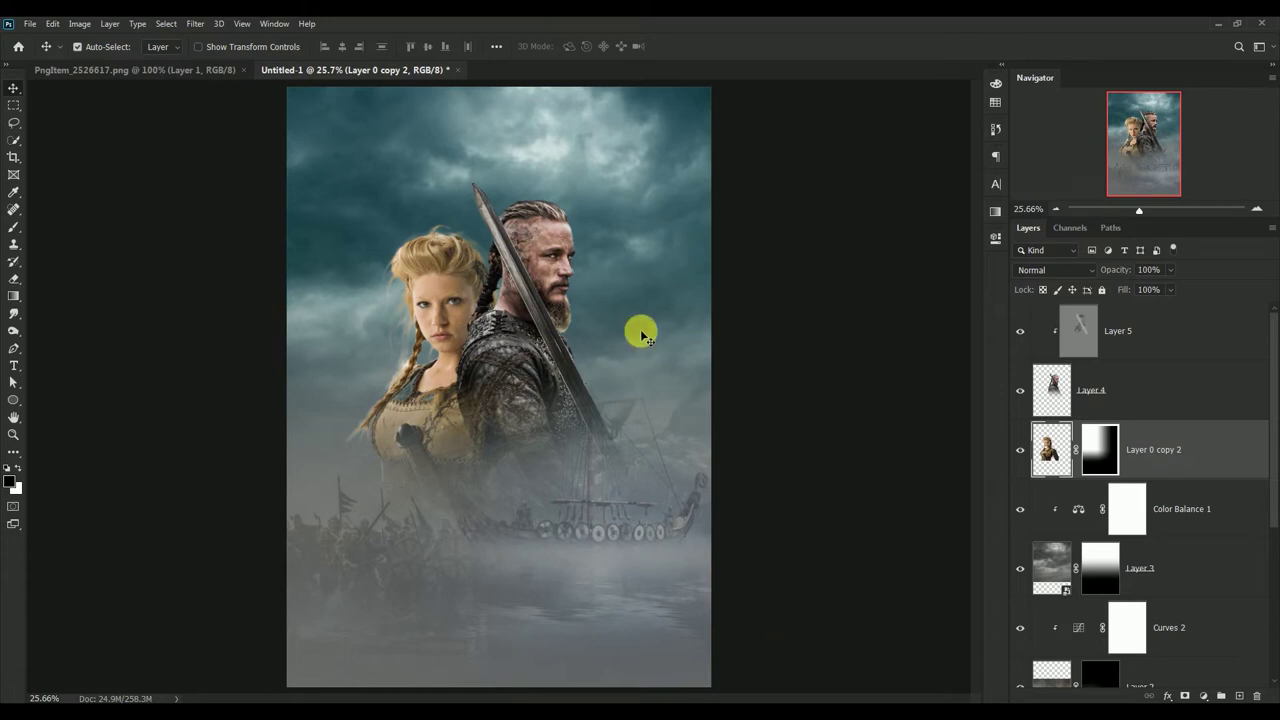
- Paint black on Layer 0 copy 2's mask over the man's arm so his armour shows
key(ctrl+plus)
key(ctrl+plus)
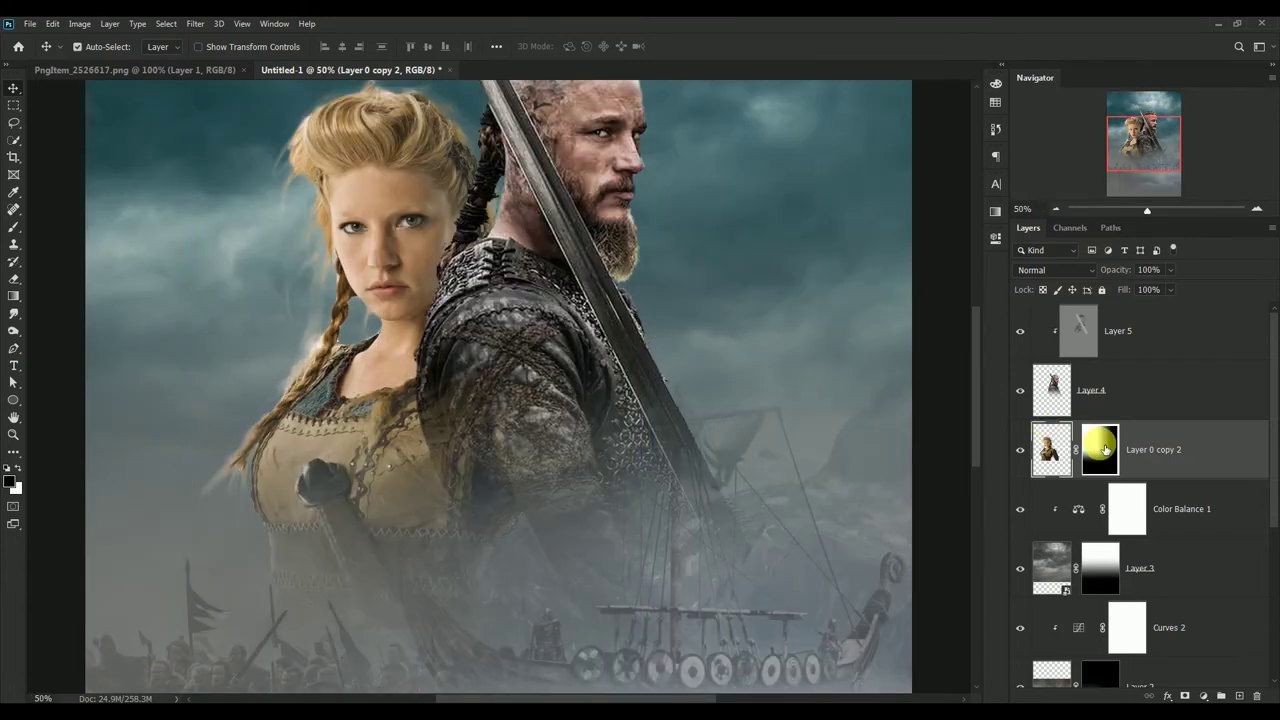
click(1102, 449)
click(15, 228)
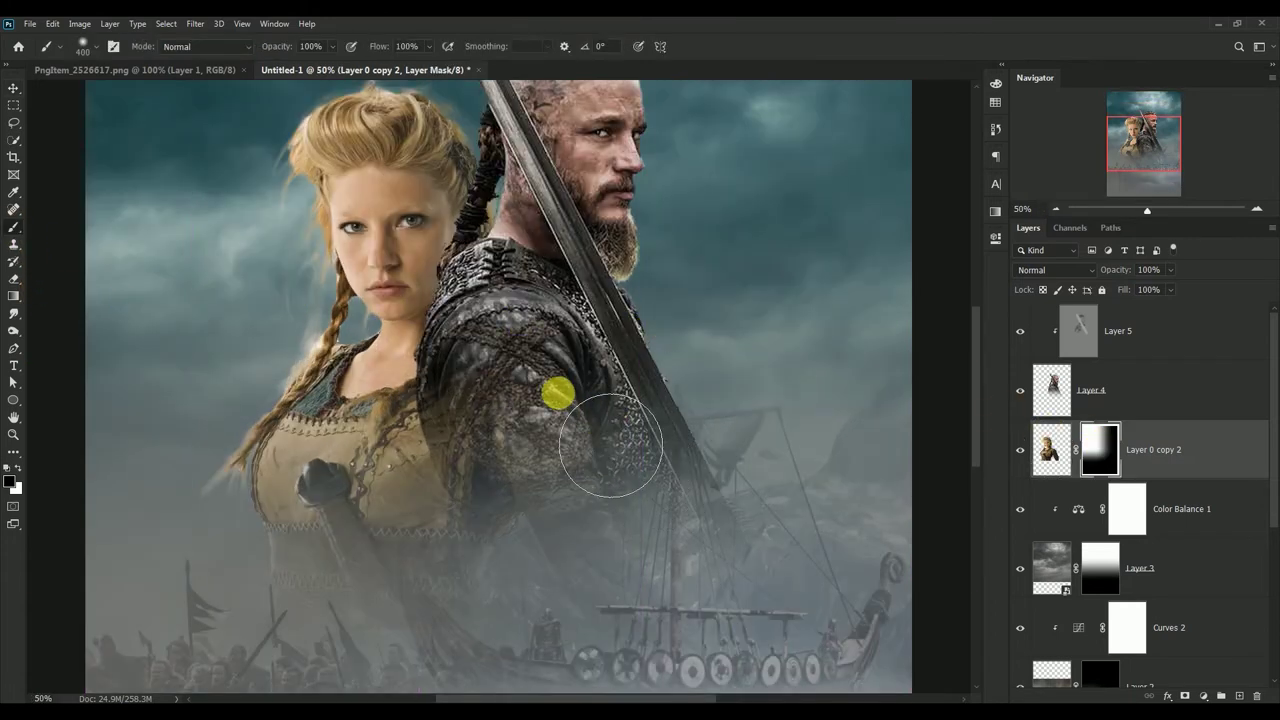
mouse_move(610, 446)
mouse_down()
mouse_move(516, 408)
mouse_move(486, 417)
mouse_move(571, 404)
mouse_move(520, 507)
mouse_move(532, 555)
mouse_move(512, 423)
mouse_move(546, 472)
mouse_move(547, 405)
mouse_move(516, 414)
mouse_move(518, 429)
mouse_up()
key(bracketleft)
key(bracketleft)
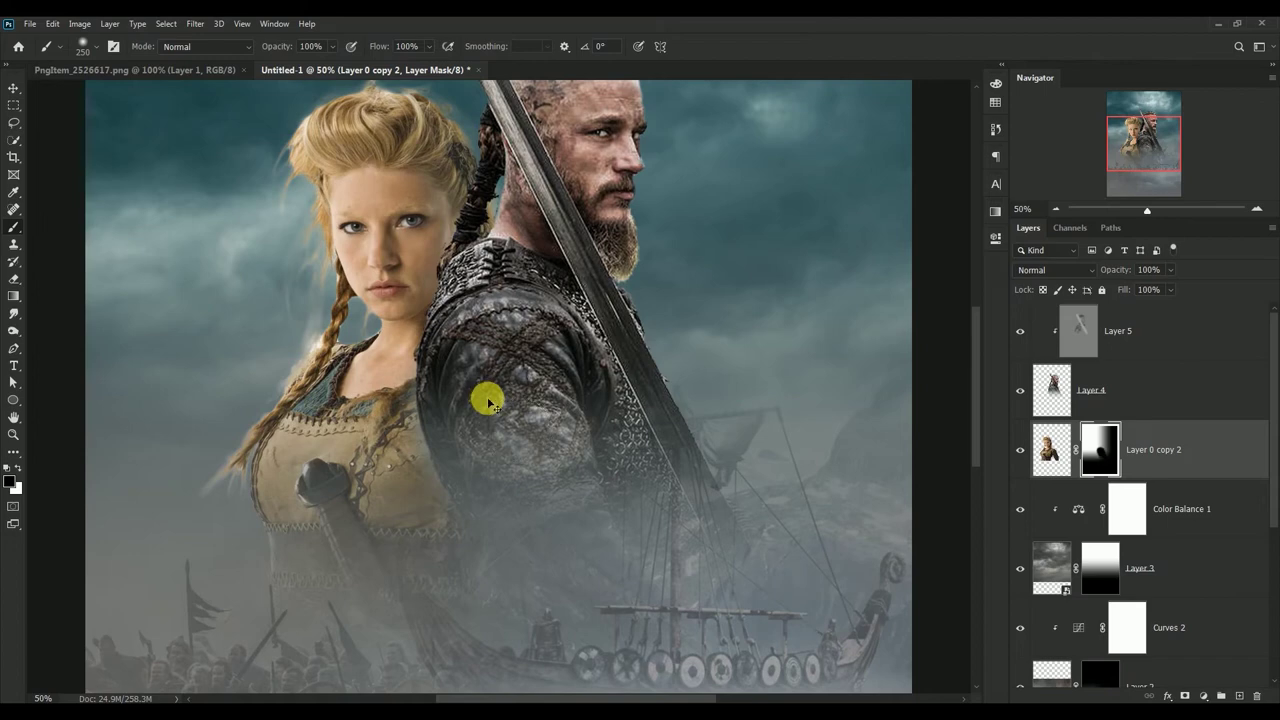
- Fit the poster on screen and target the woman layer's pixels with the Move tool
key(ctrl+minus)
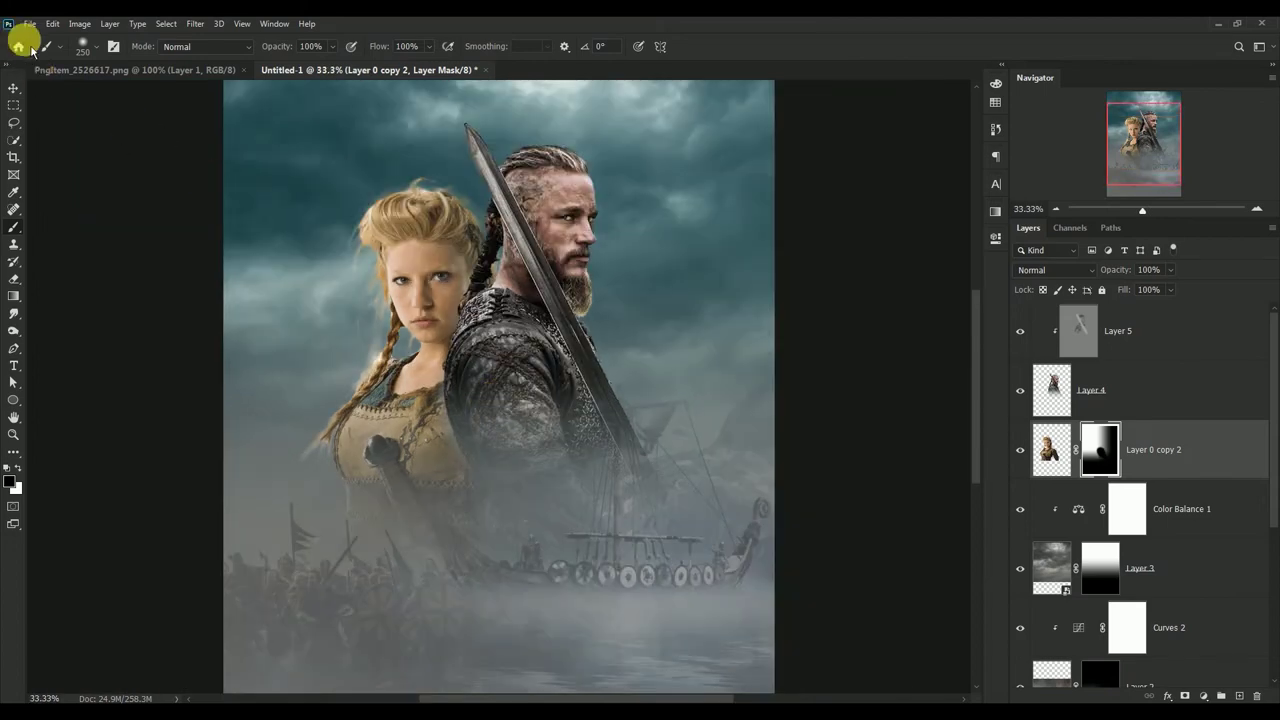
key(ctrl+0)
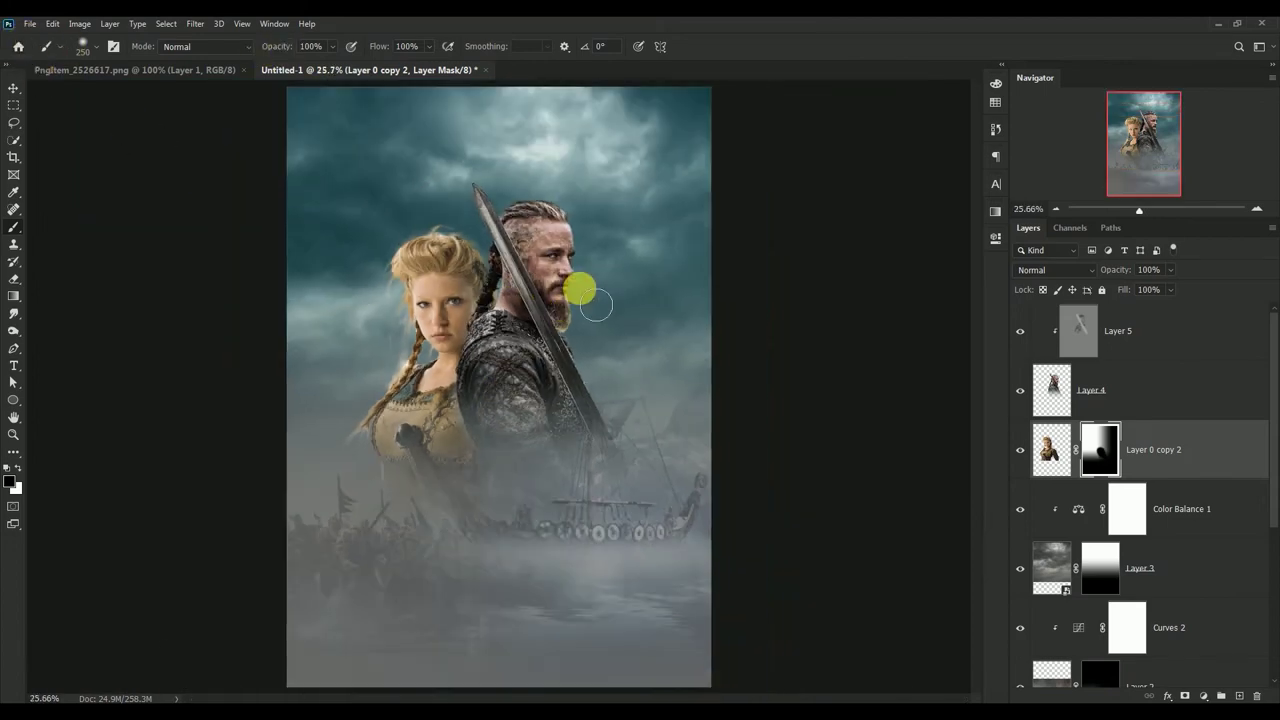
click(13, 89)
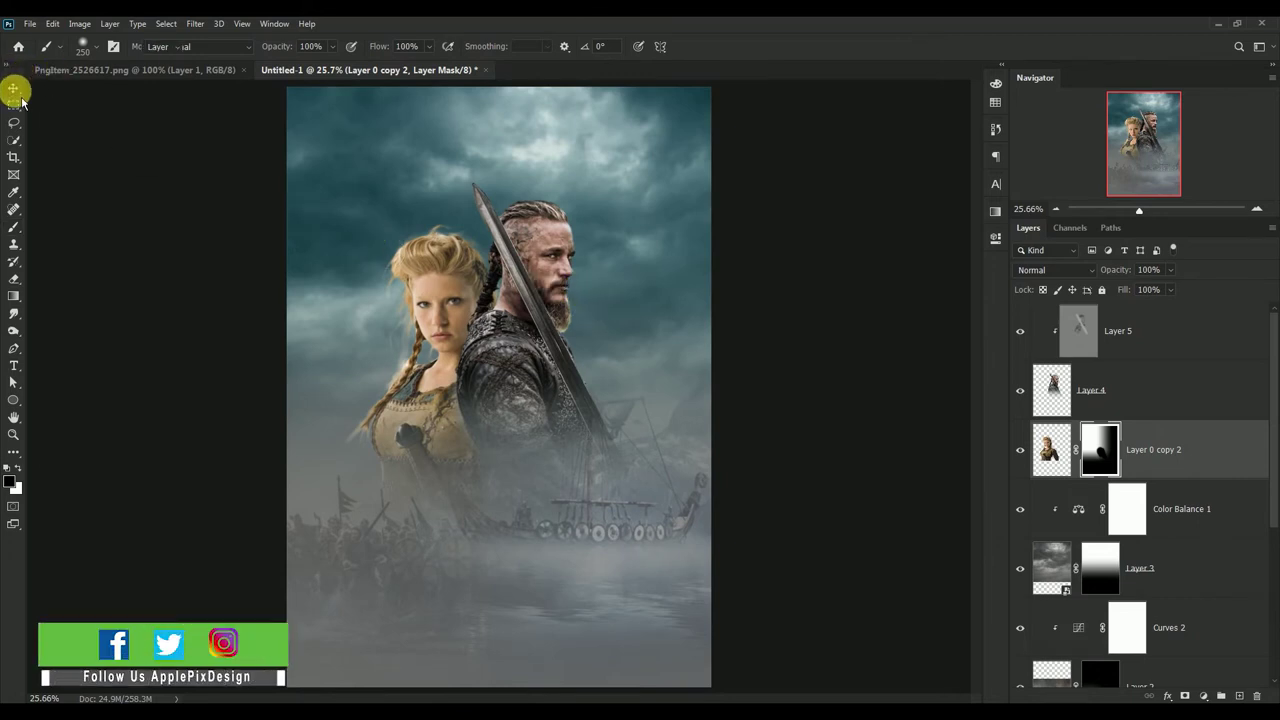
click(1043, 447)
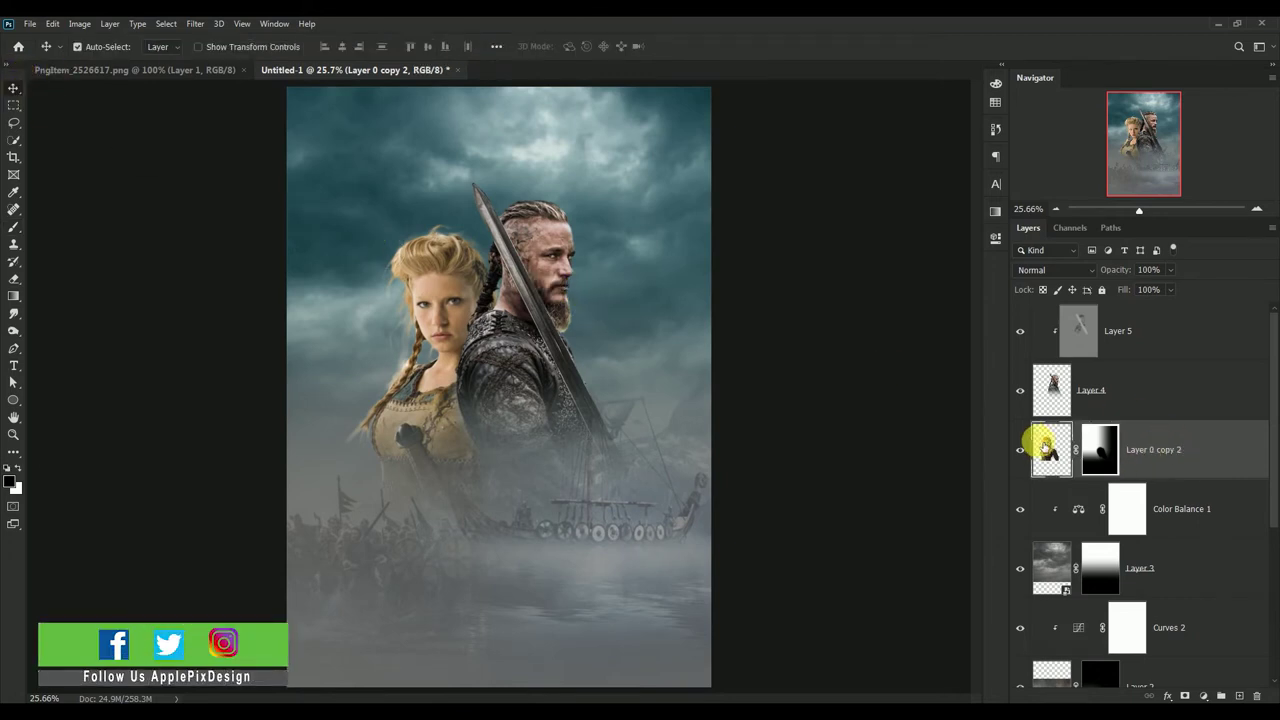
click(205, 24)
- Grade the shieldmaiden in Camera Raw: Temperature -10, Contrast +12, Highlights -21, Shadows +7, Texture +40, Clarity +15, Vibrance -38
click(216, 112)
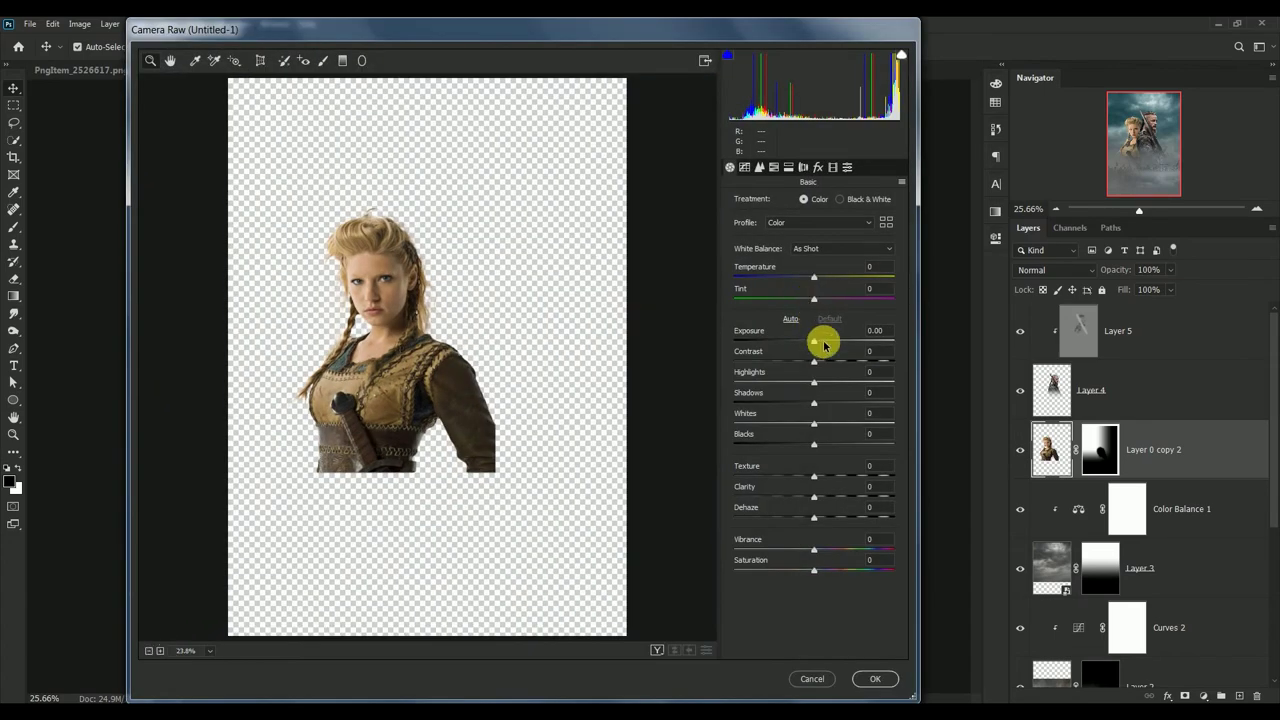
click(868, 266)
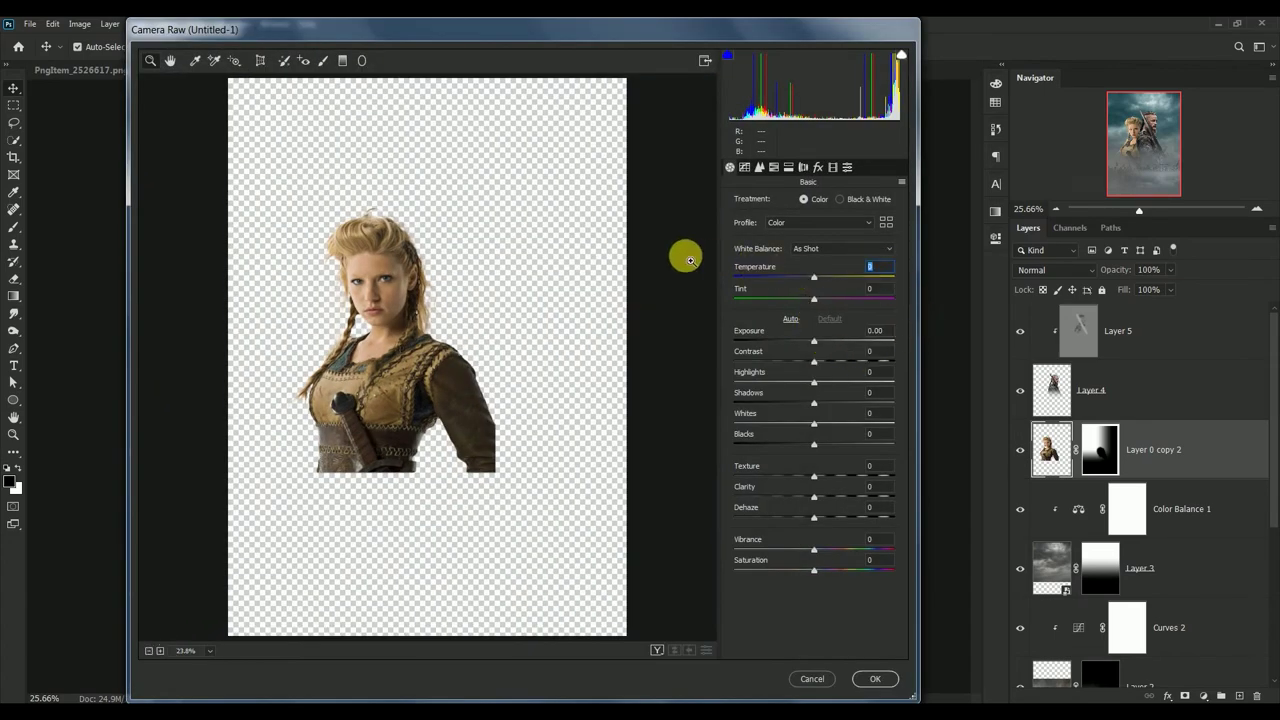
text(-10)
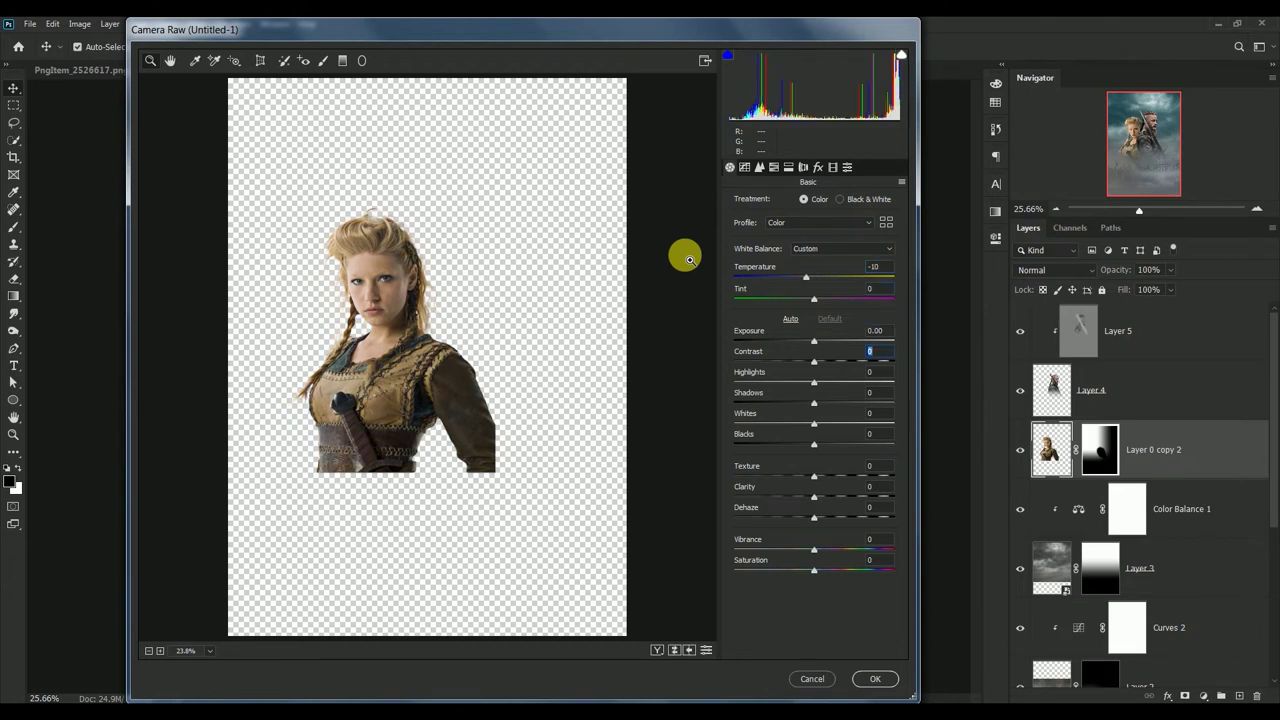
text(2)
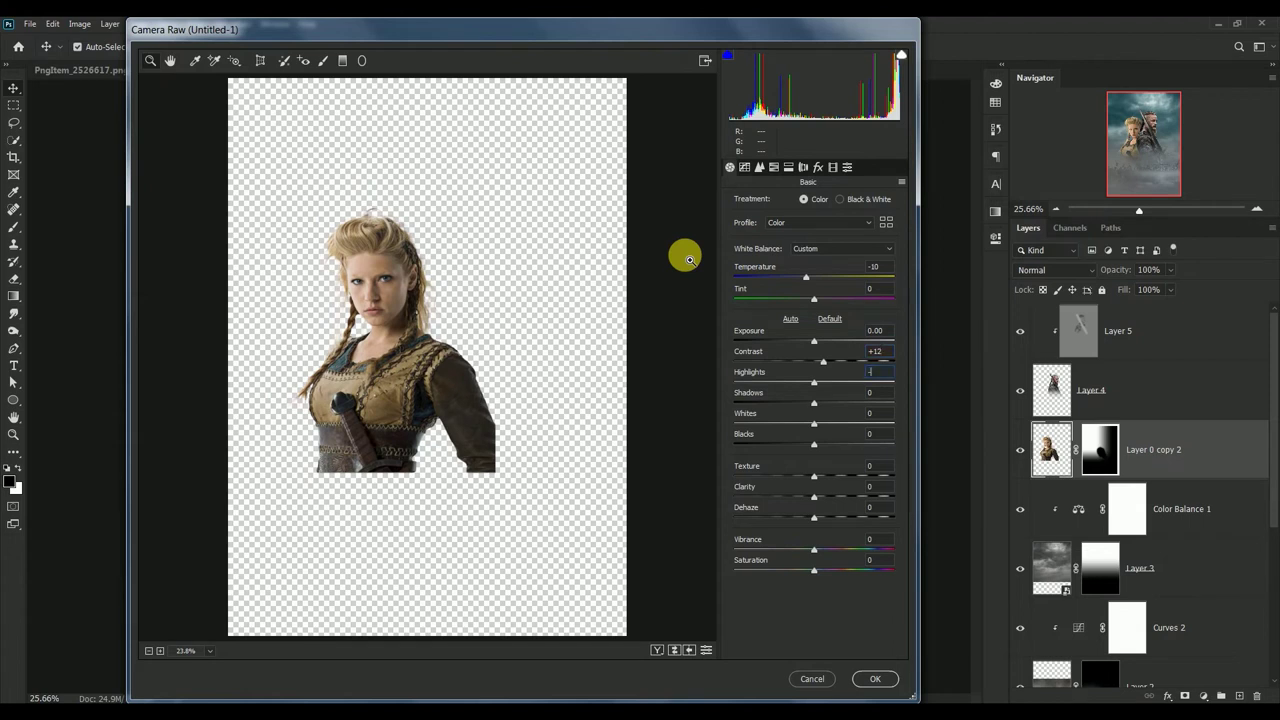
text(1)
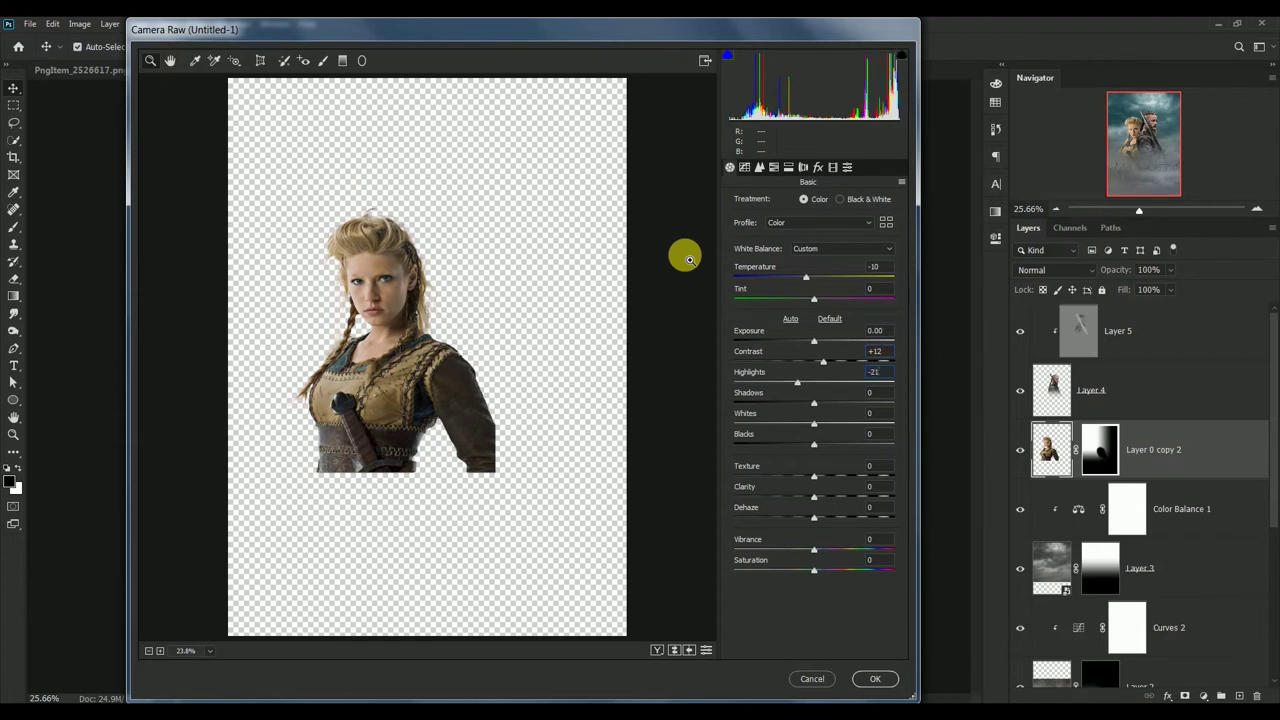
text(7)
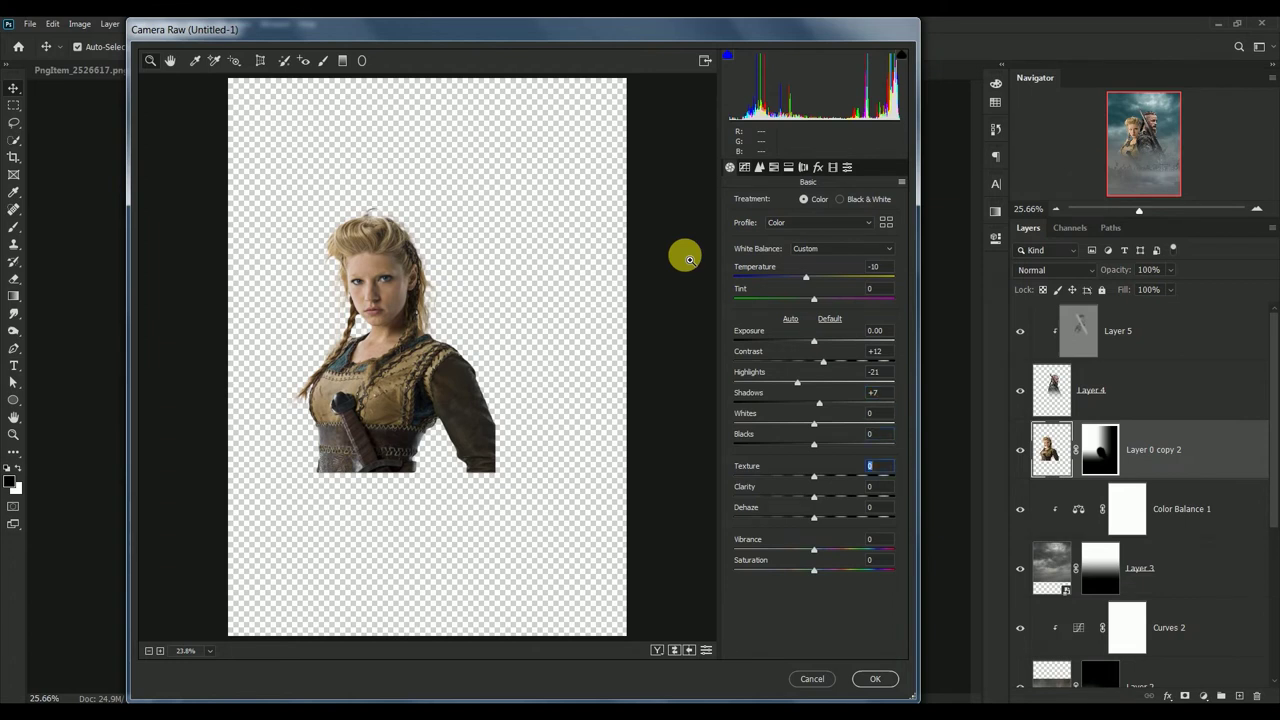
key(Return)
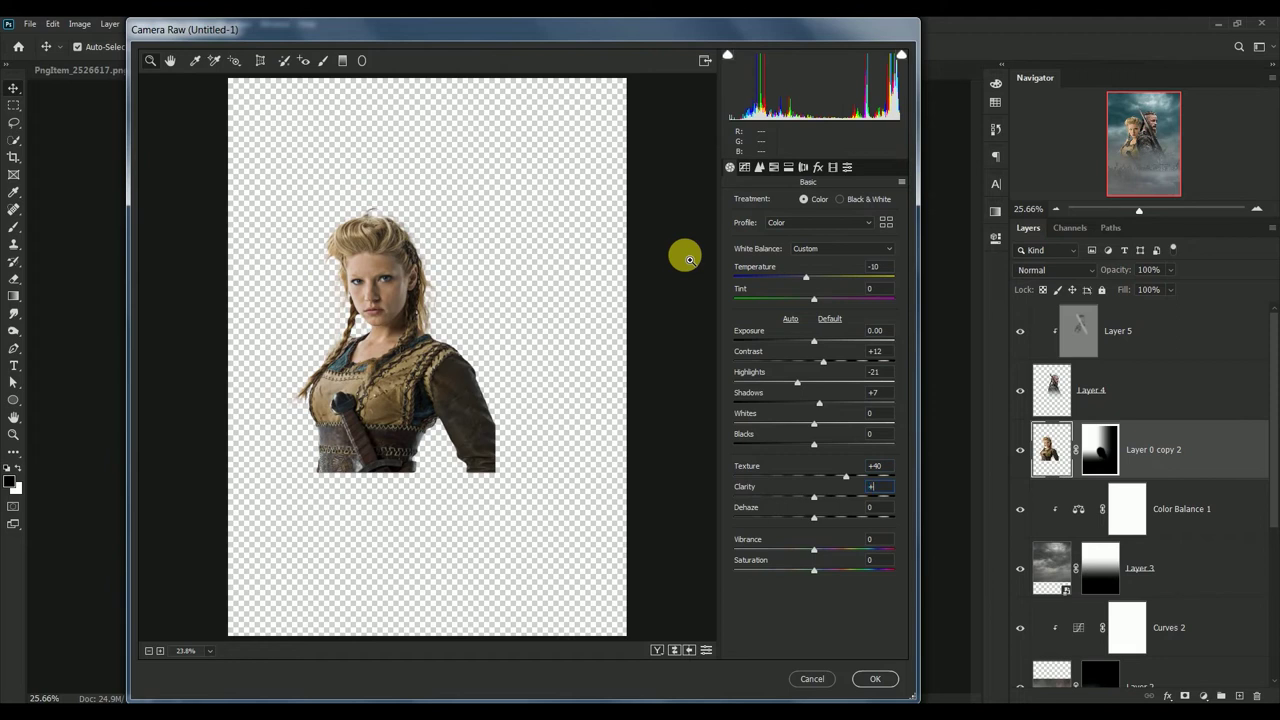
text(5)
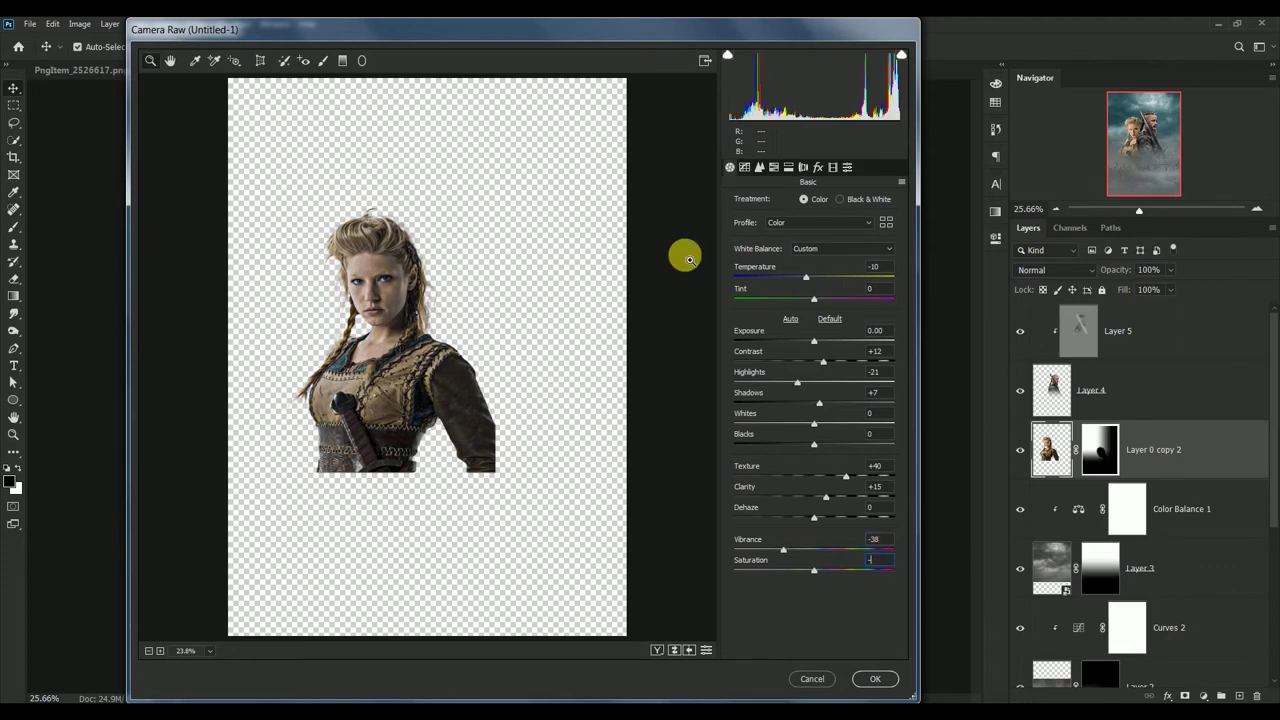
click(877, 678)
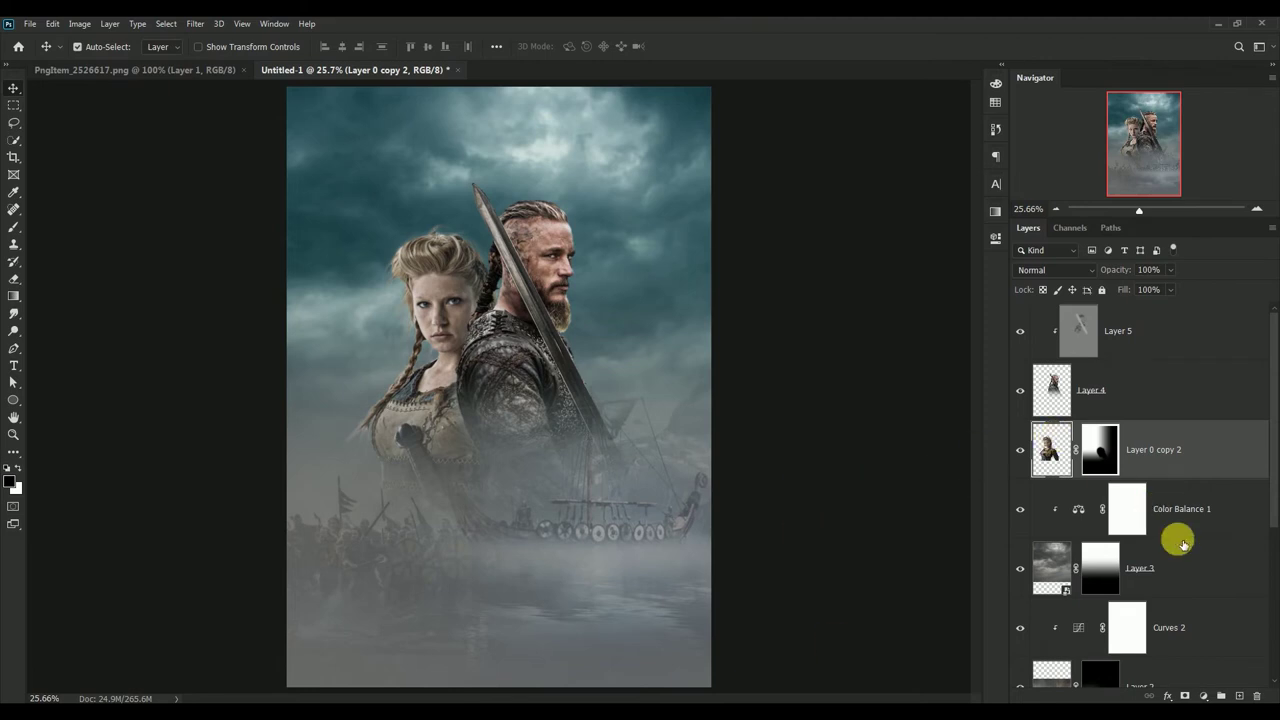
- Add a new layer clipped to the shieldmaiden, filled with 50% gray and set to Overlay
click(1240, 694)
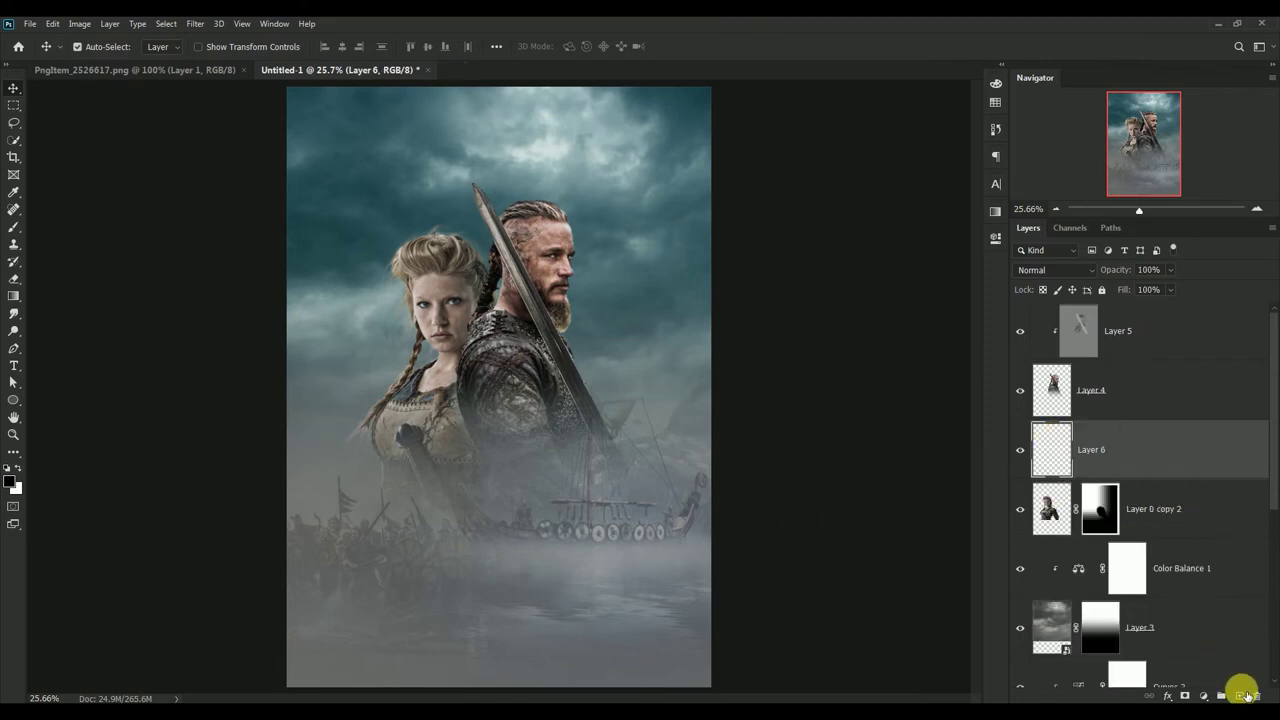
alt+click(1046, 480)
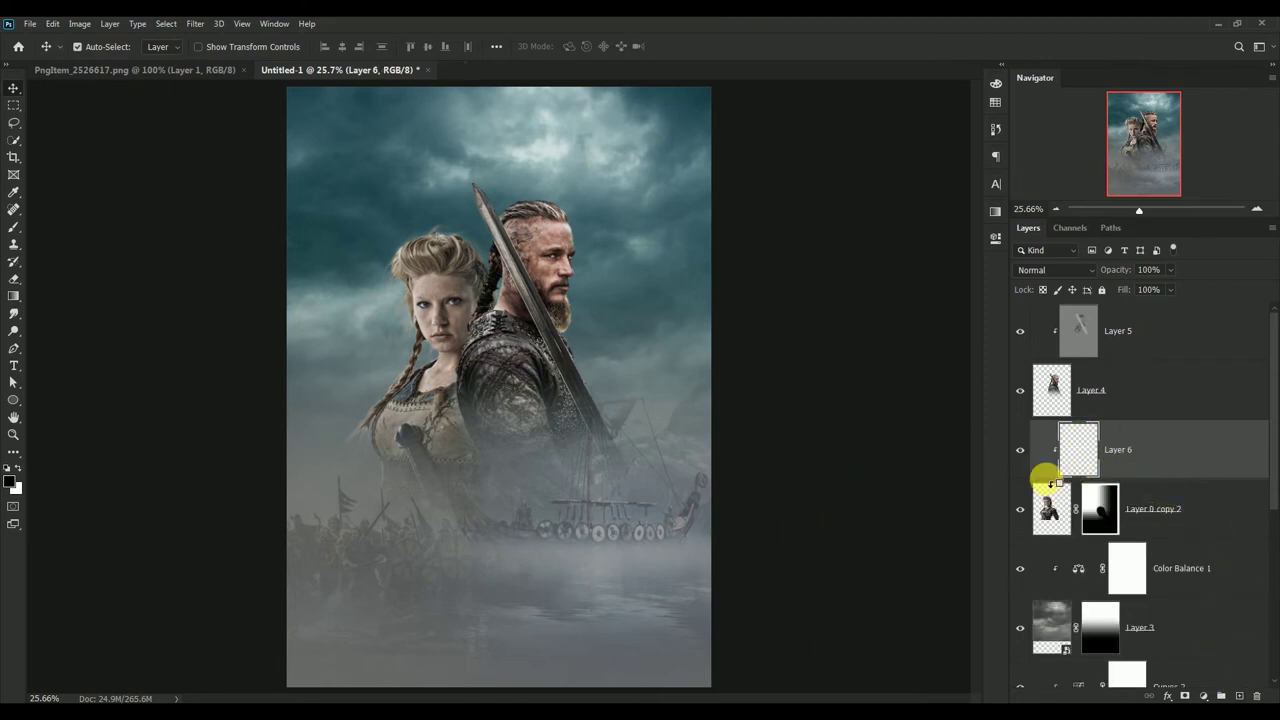
click(52, 23)
click(100, 241)
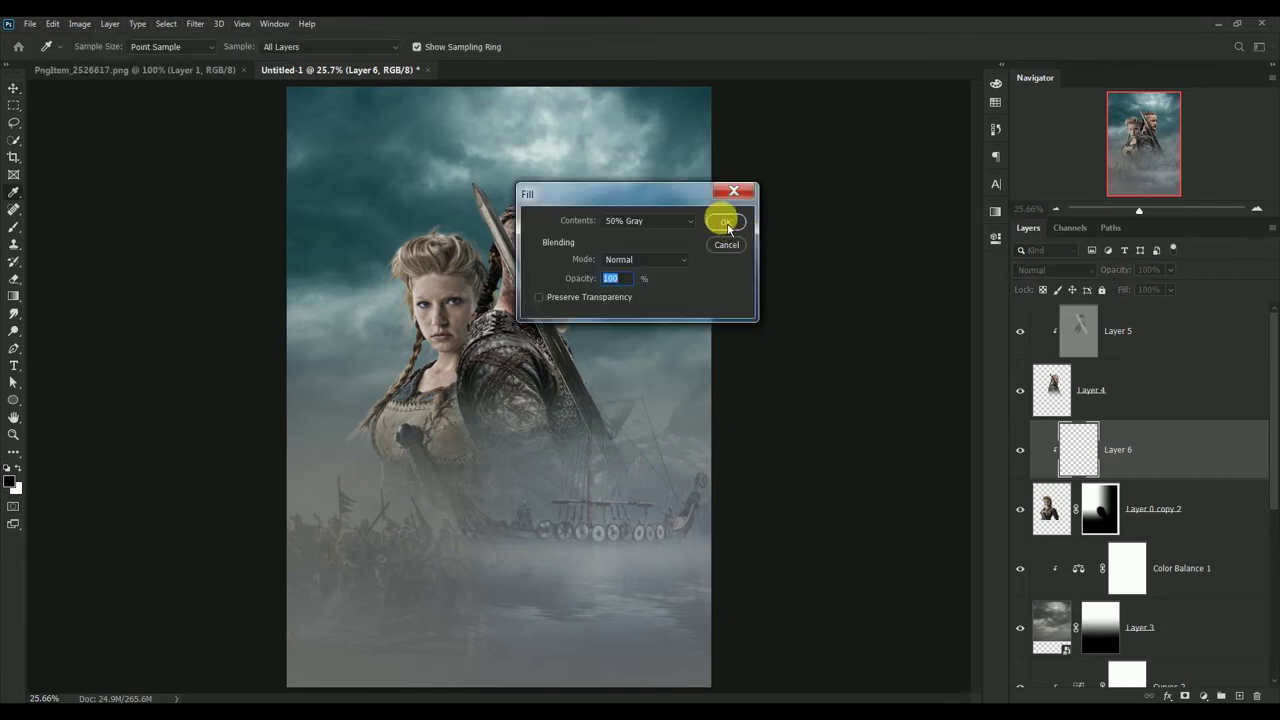
click(725, 222)
key(v)
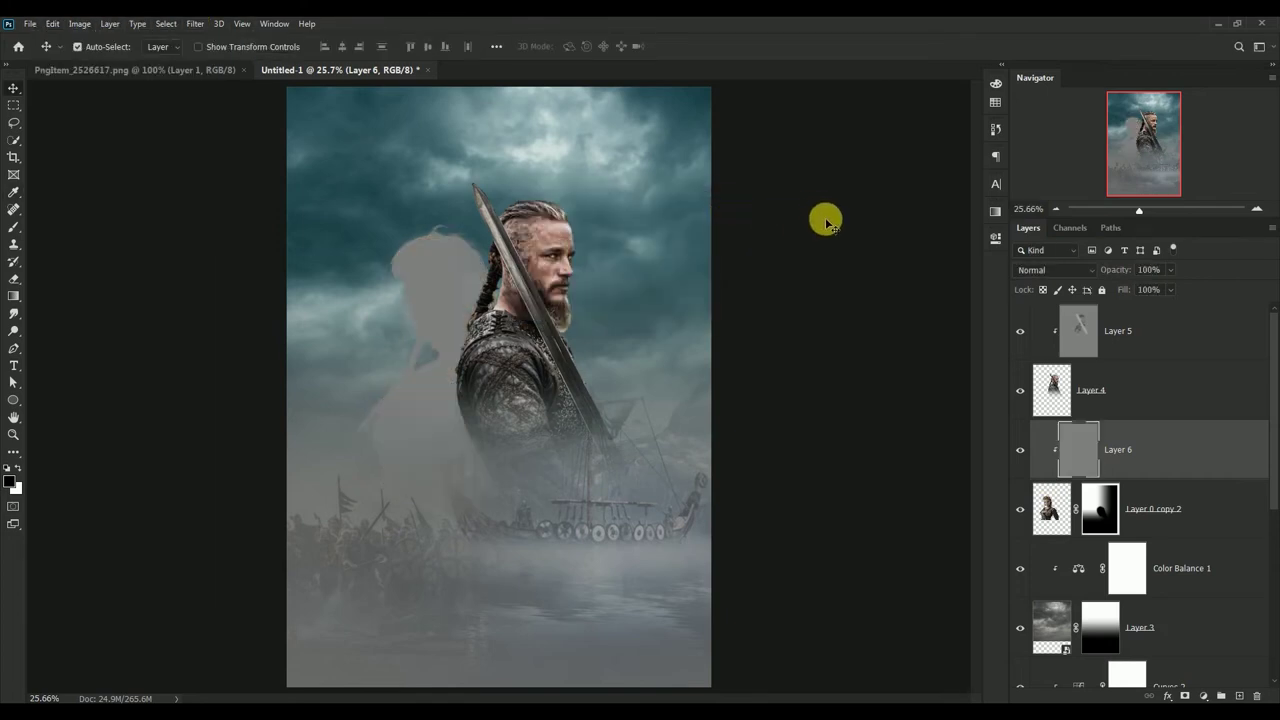
click(1040, 270)
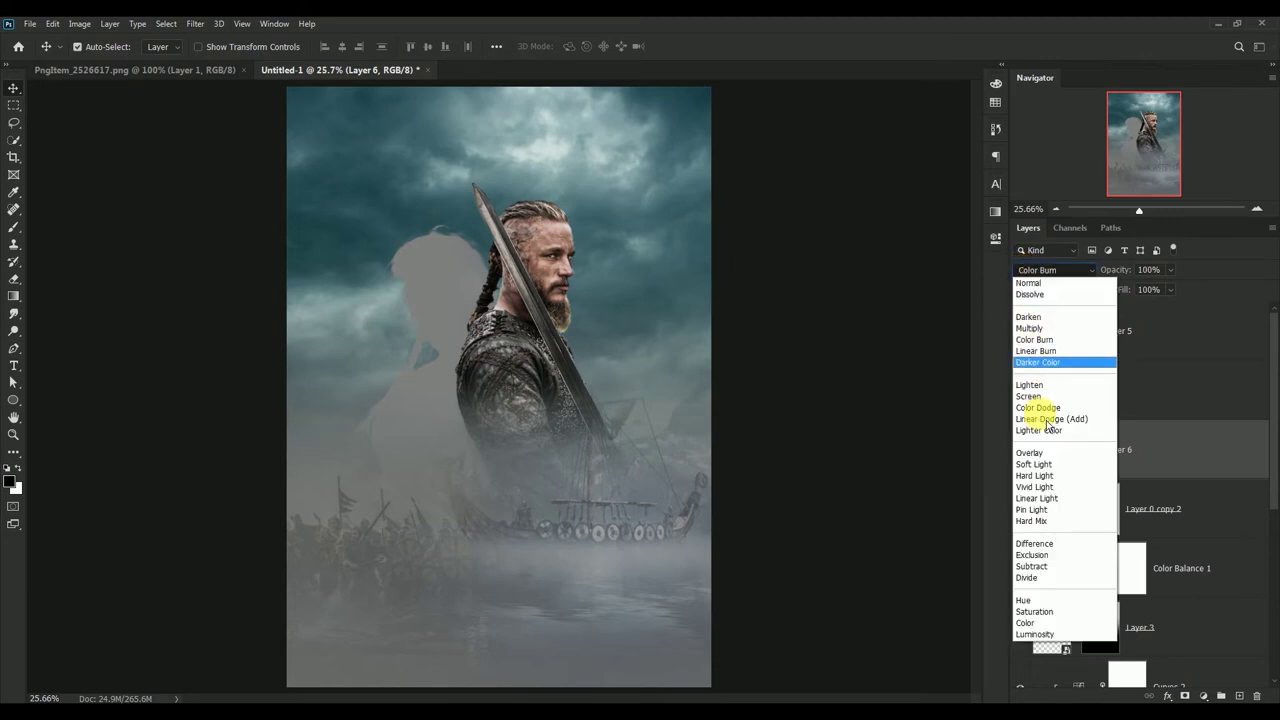
click(1053, 457)
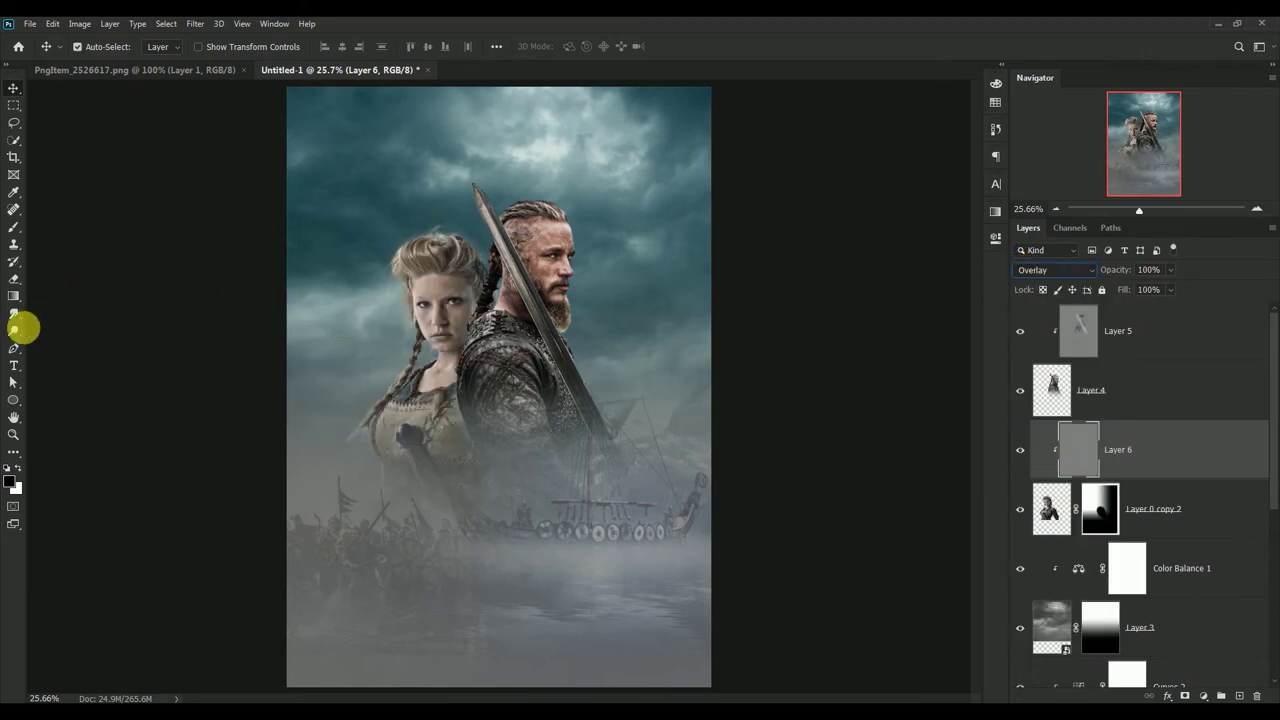
- Dodge the woman's hair and face on the gray layer, toggling it to compare before and after
click(14, 331)
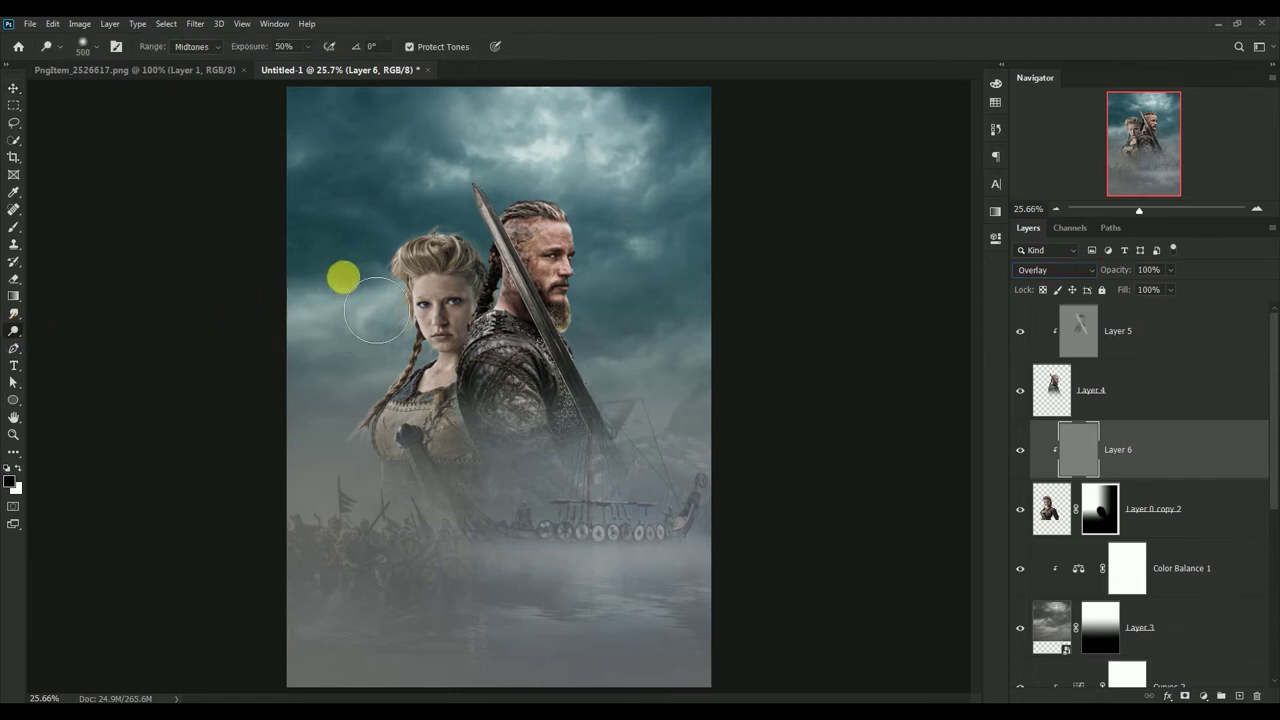
key(bracketleft)
drag(474, 273, 446, 303)
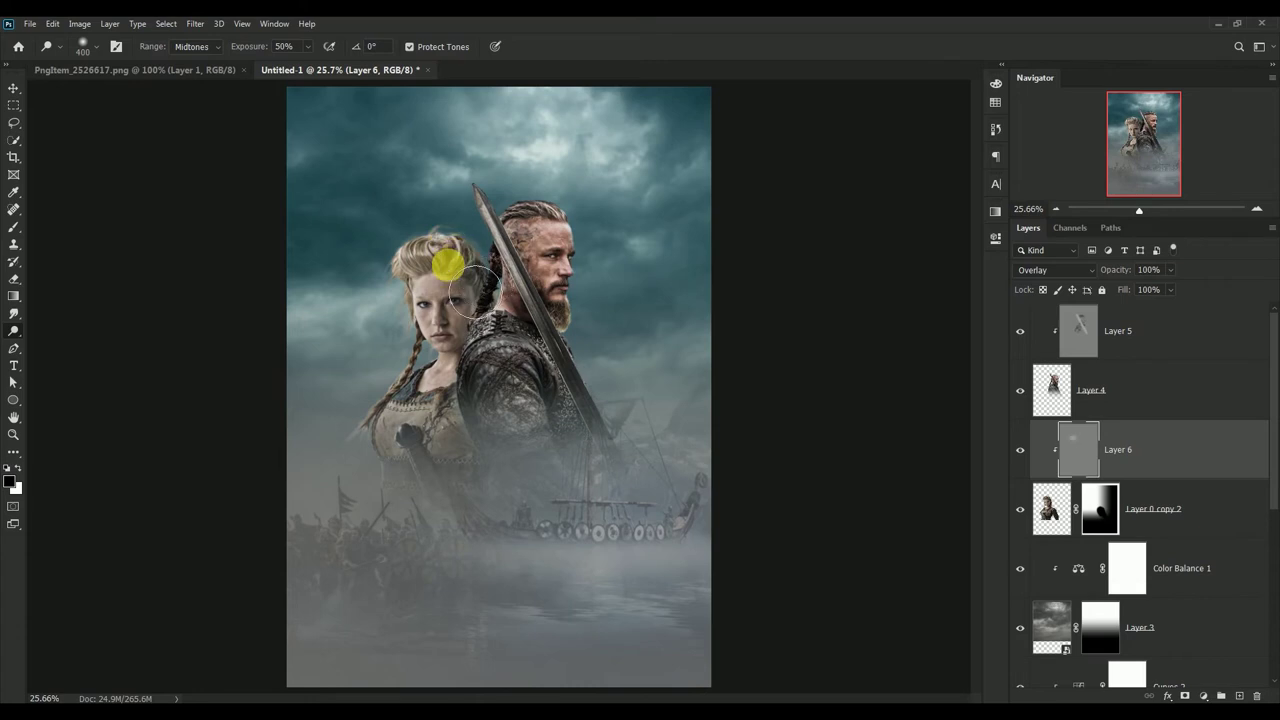
mouse_move(441, 309)
mouse_down()
mouse_move(433, 376)
mouse_move(393, 427)
mouse_move(388, 485)
mouse_move(425, 380)
mouse_up()
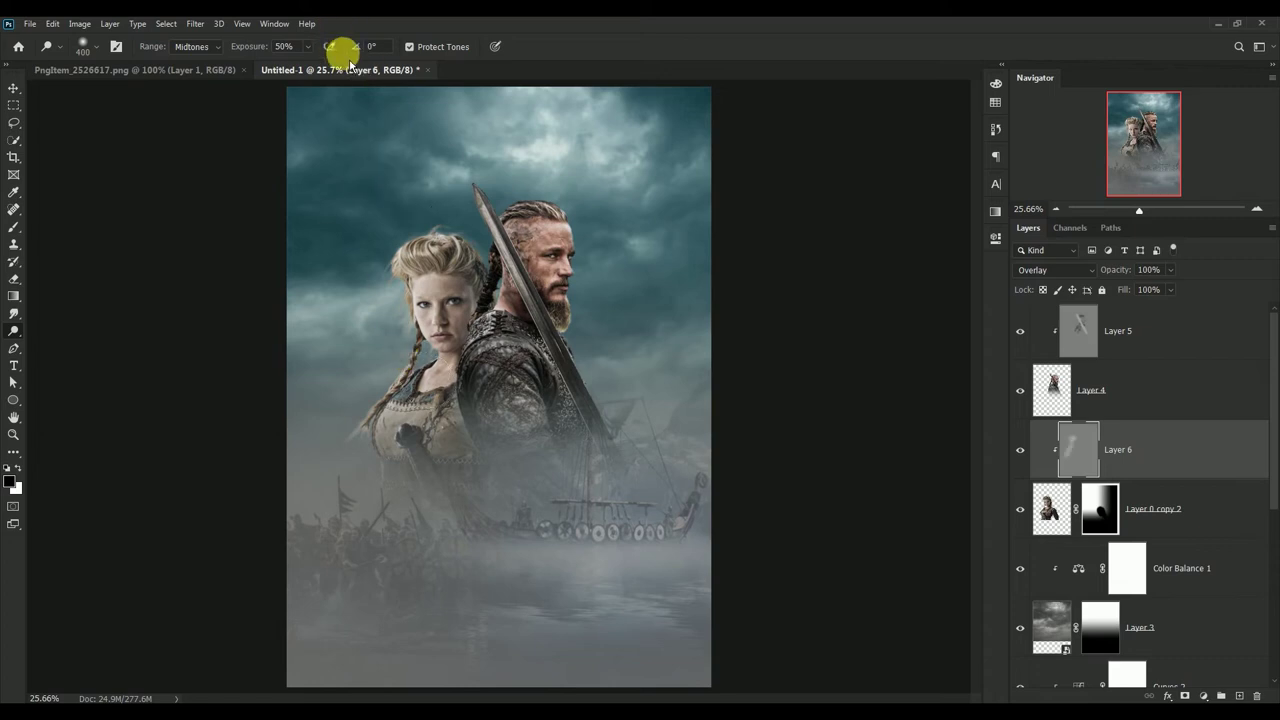
click(13, 88)
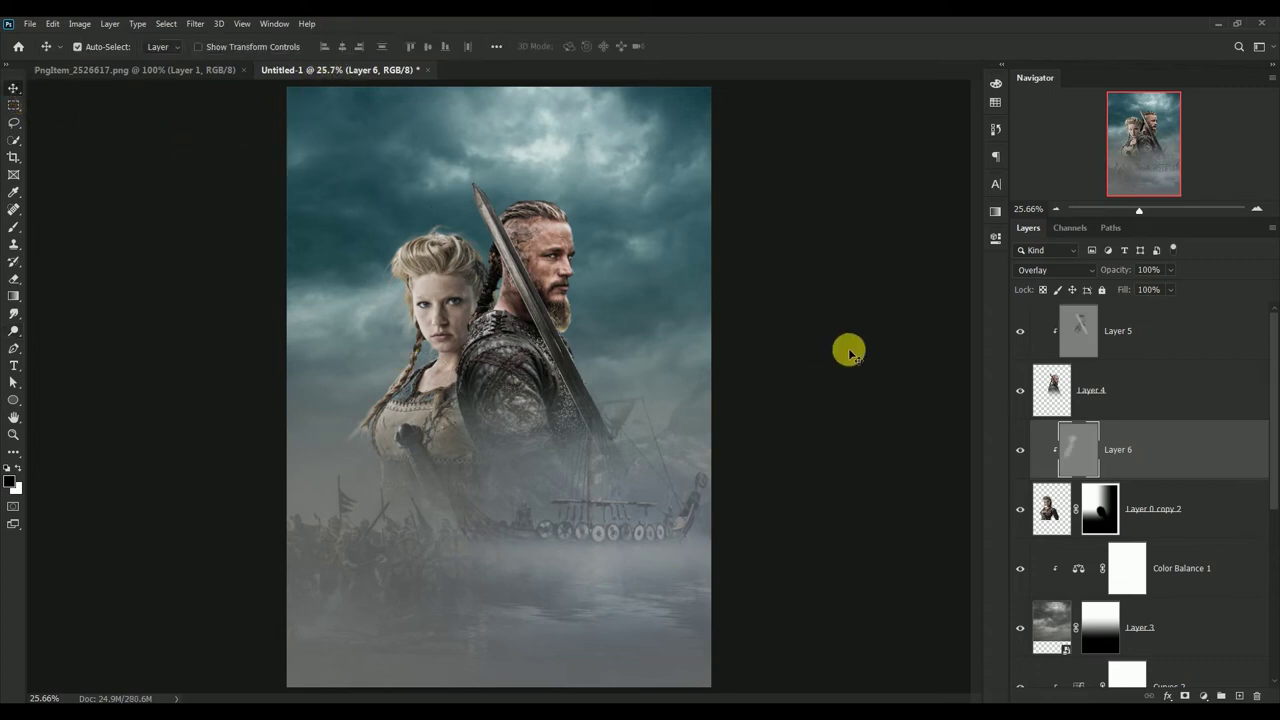
click(1020, 450)
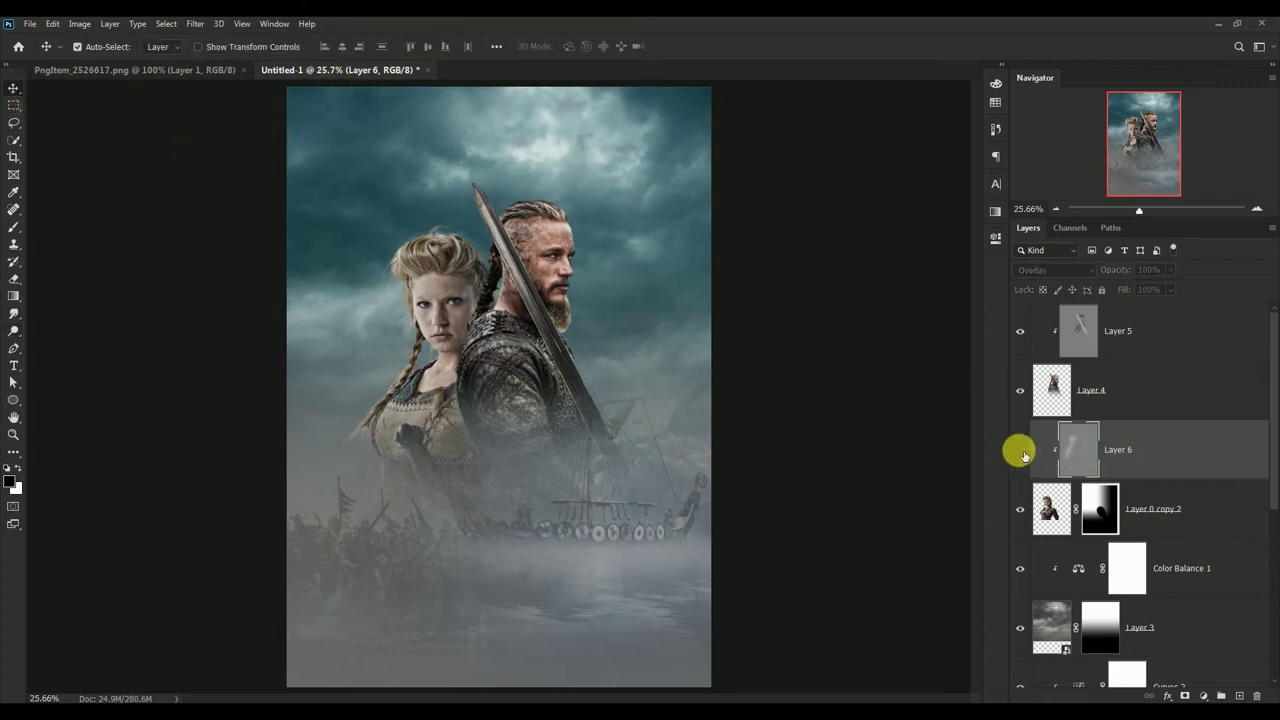
click(1020, 451)
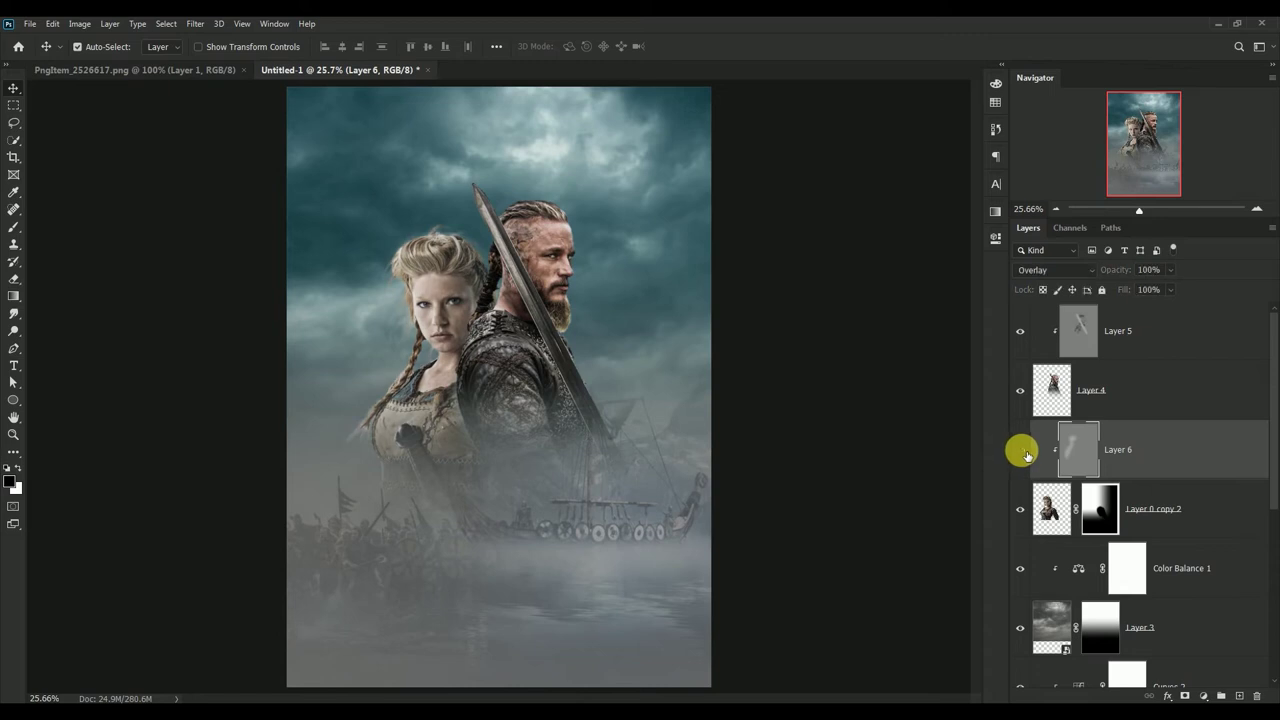
click(1022, 451)
click(1024, 451)
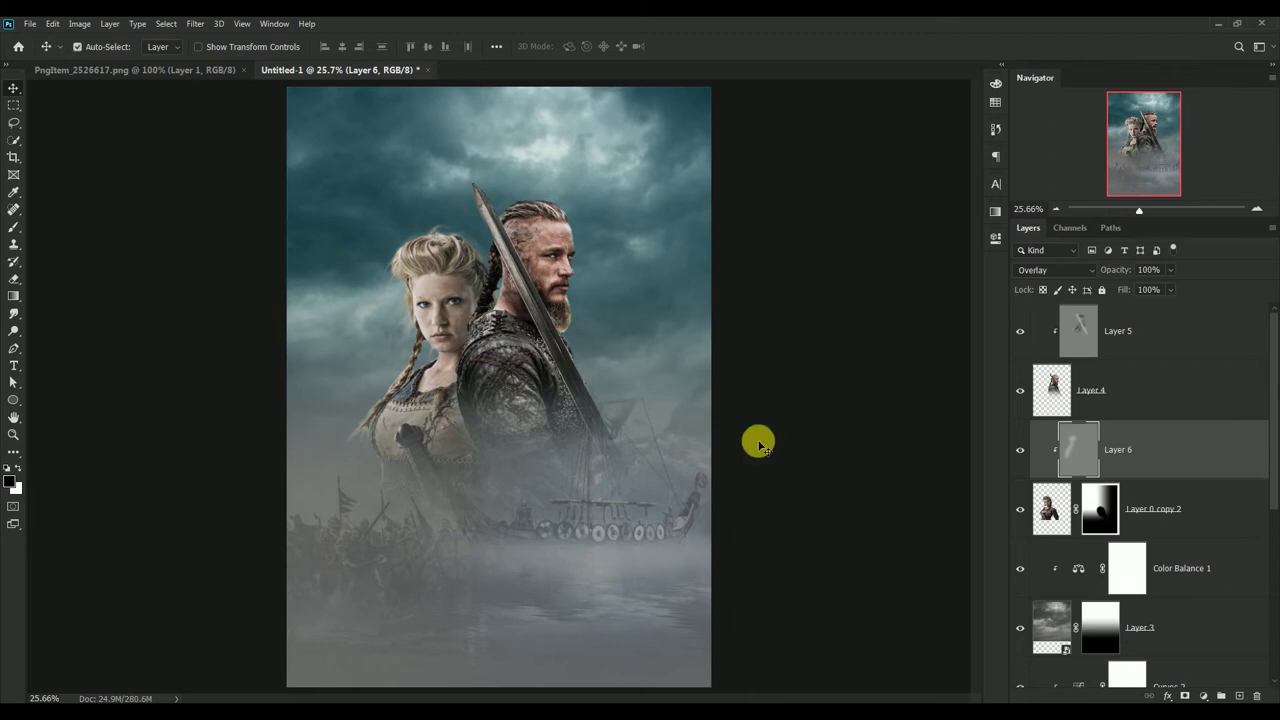
- Select Layer 5 through Layer 0 copy 2 and shift both figures slightly right and down
click(1088, 334)
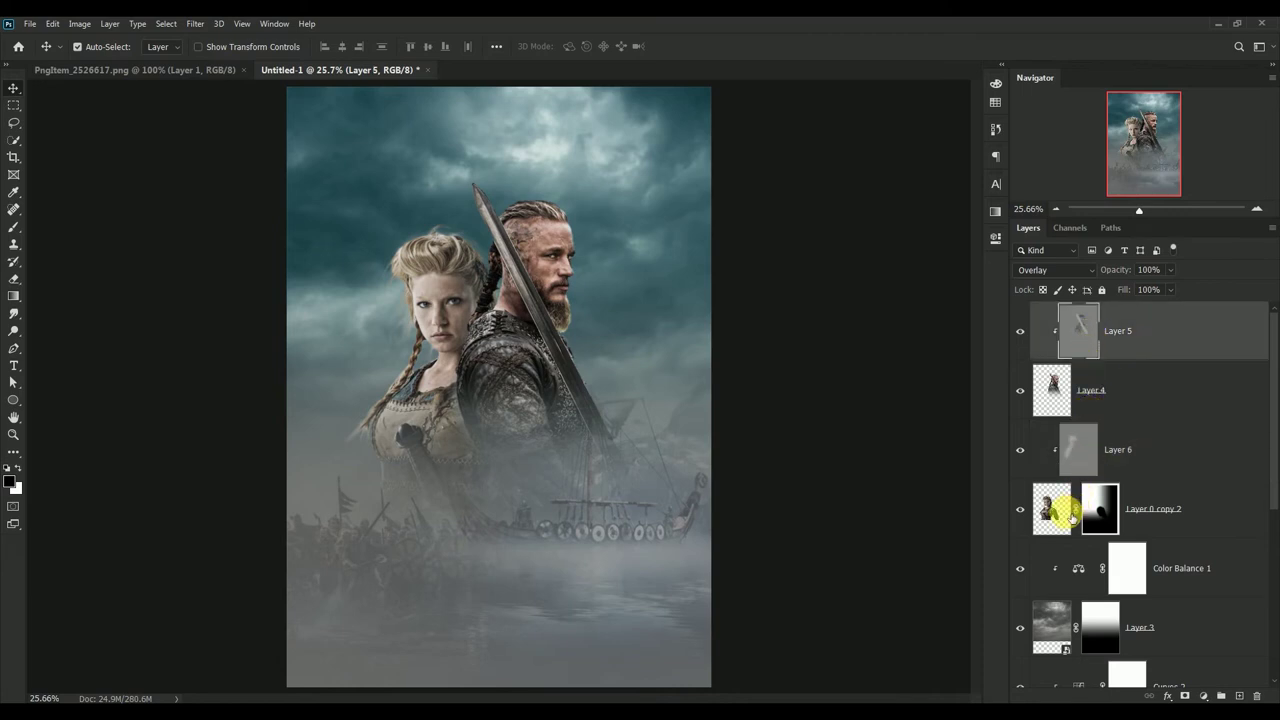
shift+click(1070, 515)
drag(514, 383, 525, 402)
click(770, 328)
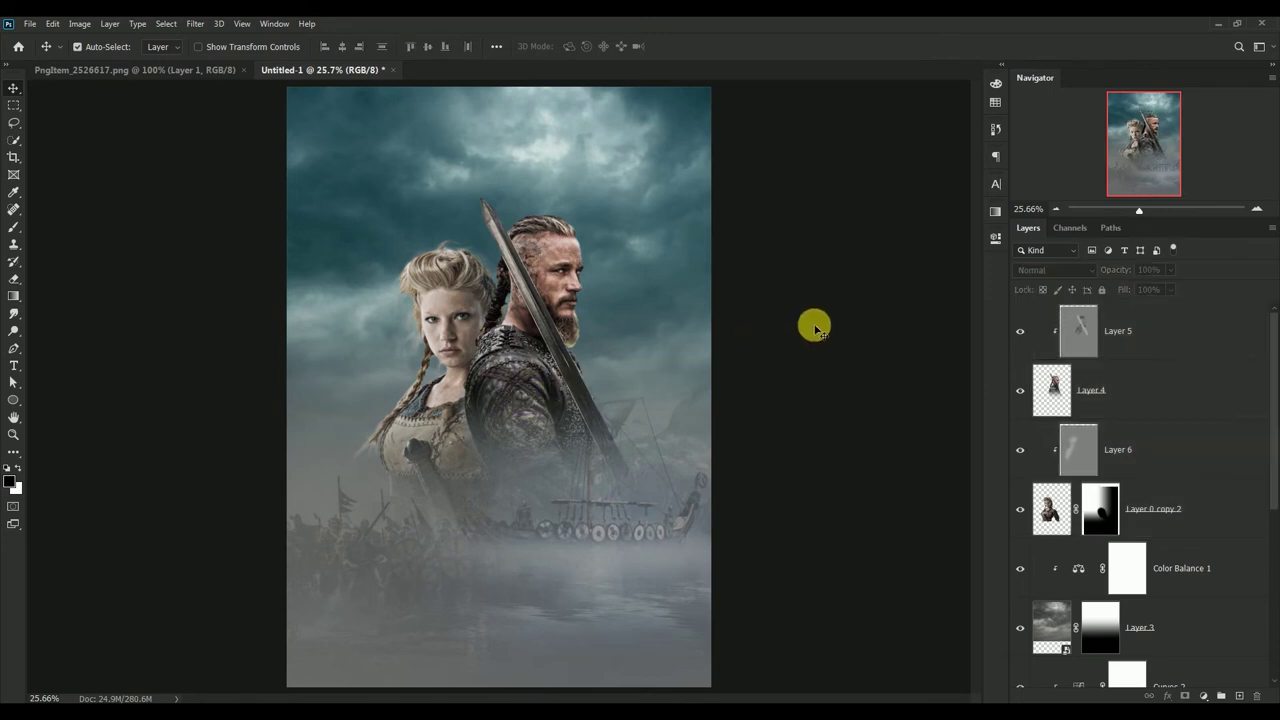
click(1076, 330)
- Copy the PngItem V logo onto the poster as a new layer and close the logo window
click(126, 75)
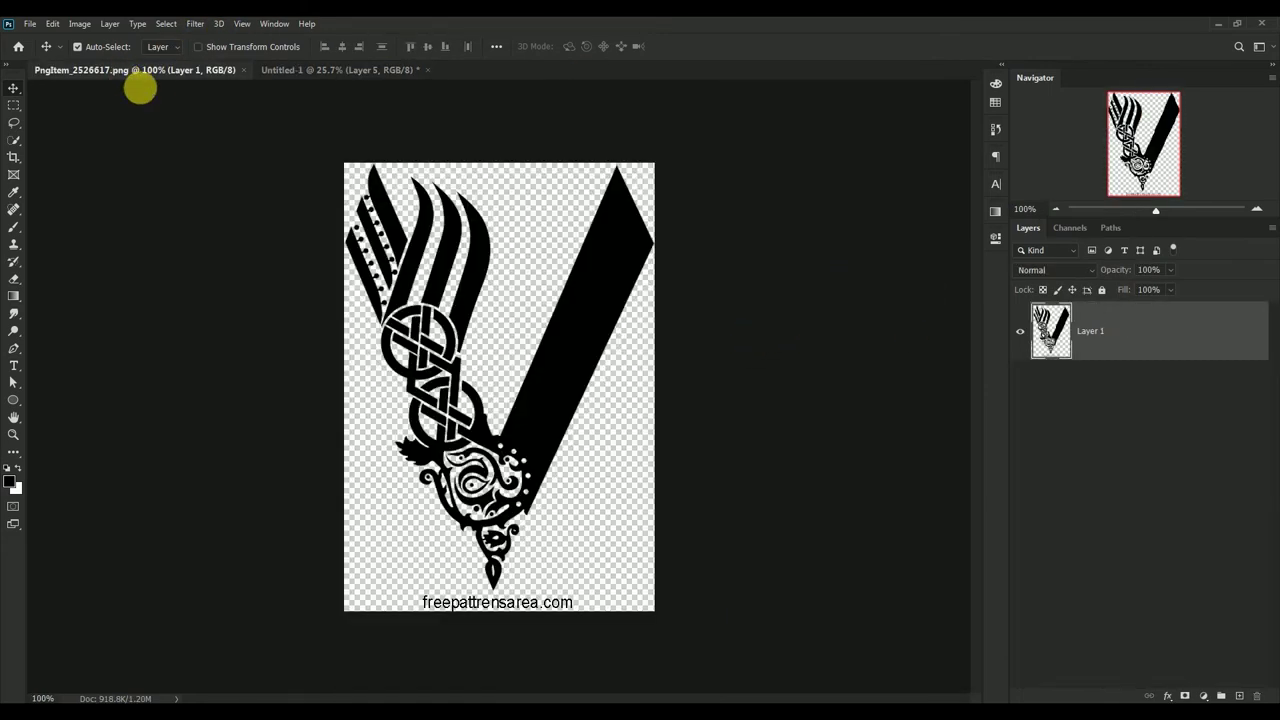
drag(150, 83, 320, 207)
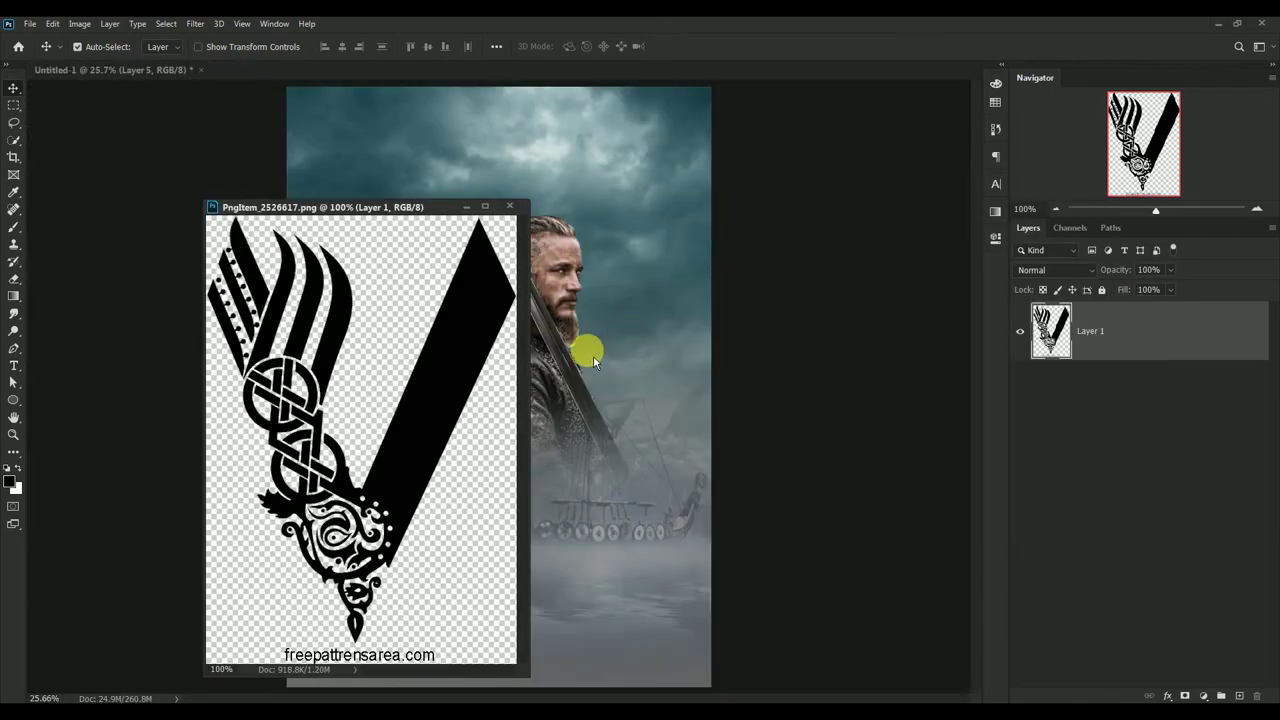
drag(467, 331, 610, 265)
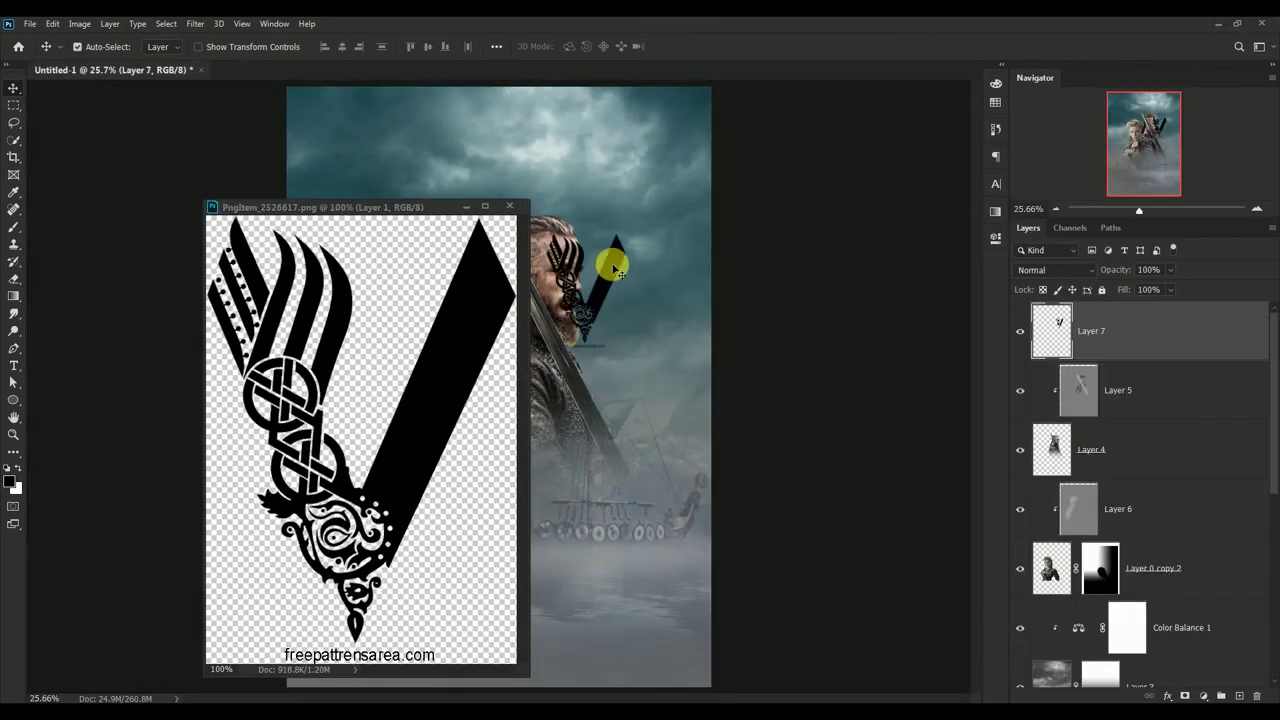
click(509, 207)
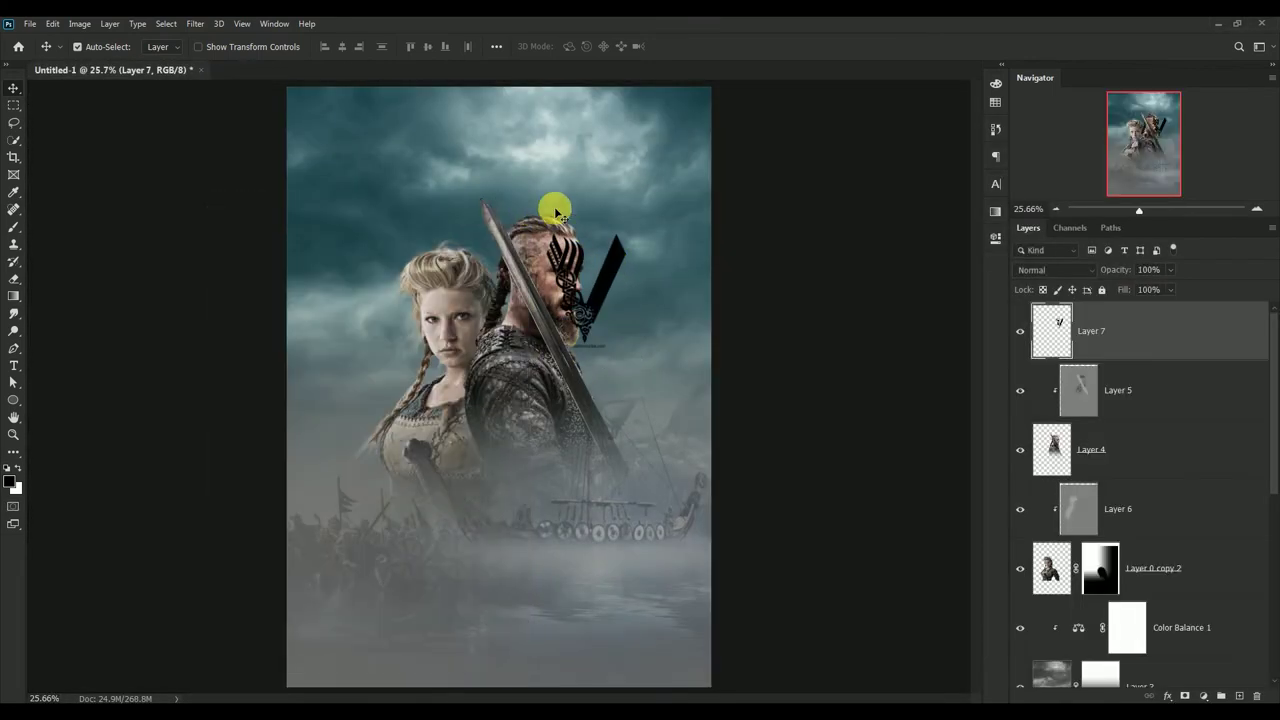
drag(603, 289, 519, 309)
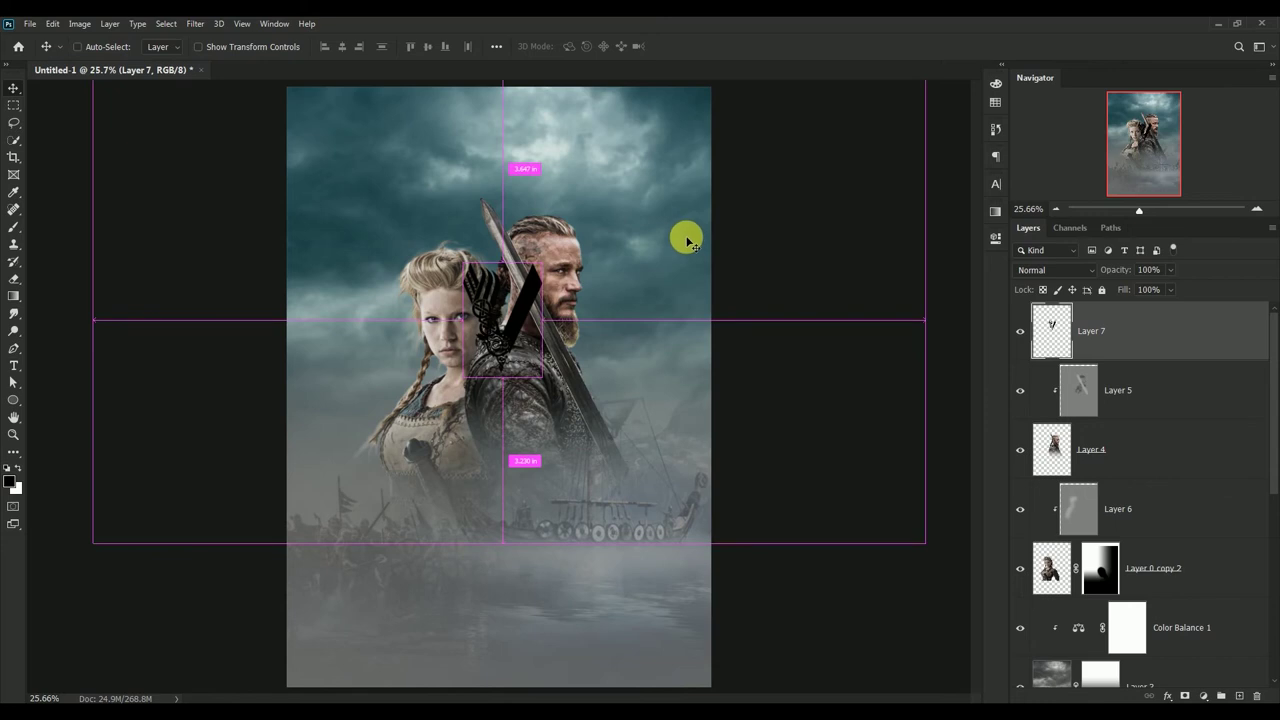
drag(687, 240, 687, 240)
- Enlarge the V emblem to about 362% and position it over both figures
key(ctrl+t)
drag(541, 377, 690, 591)
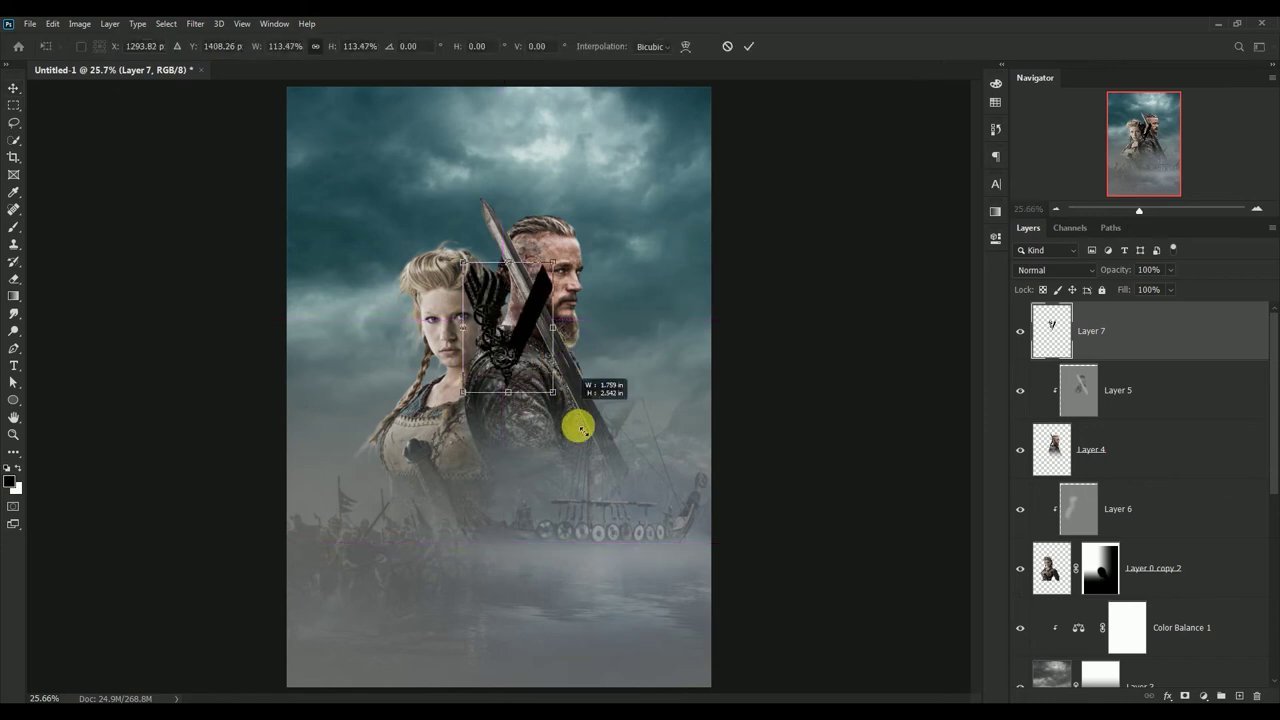
drag(611, 523, 505, 444)
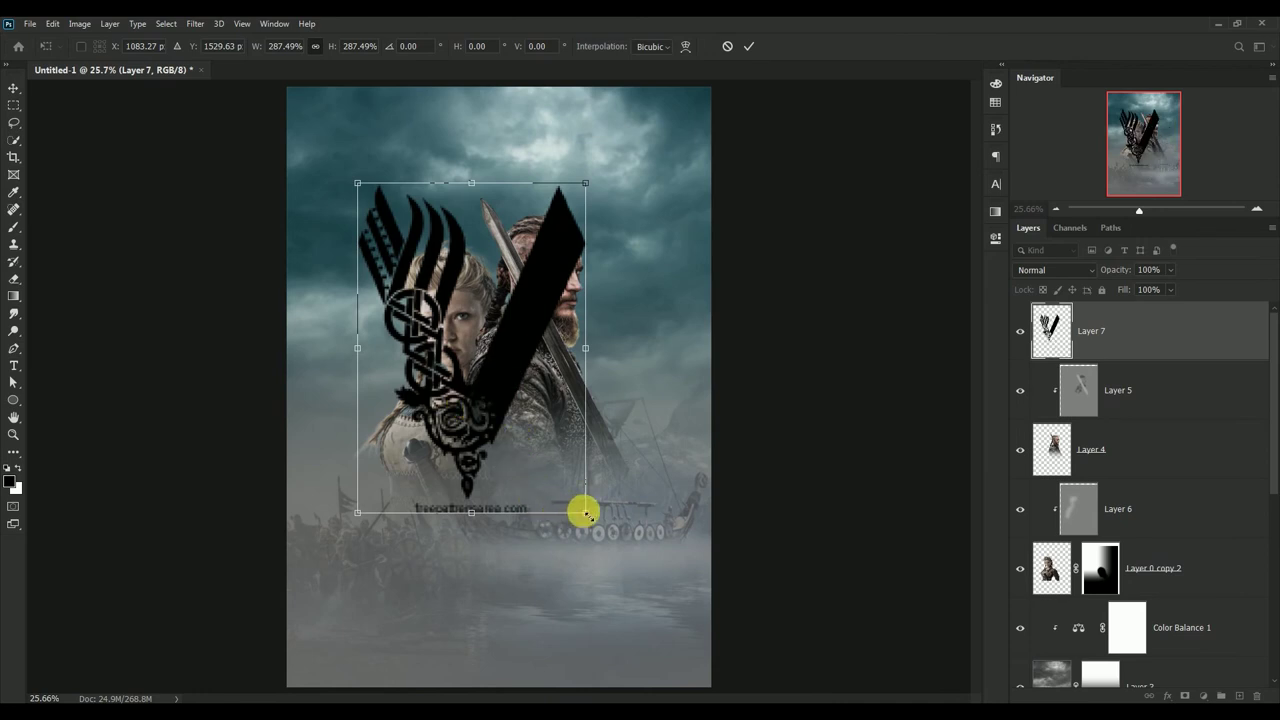
drag(585, 512, 652, 597)
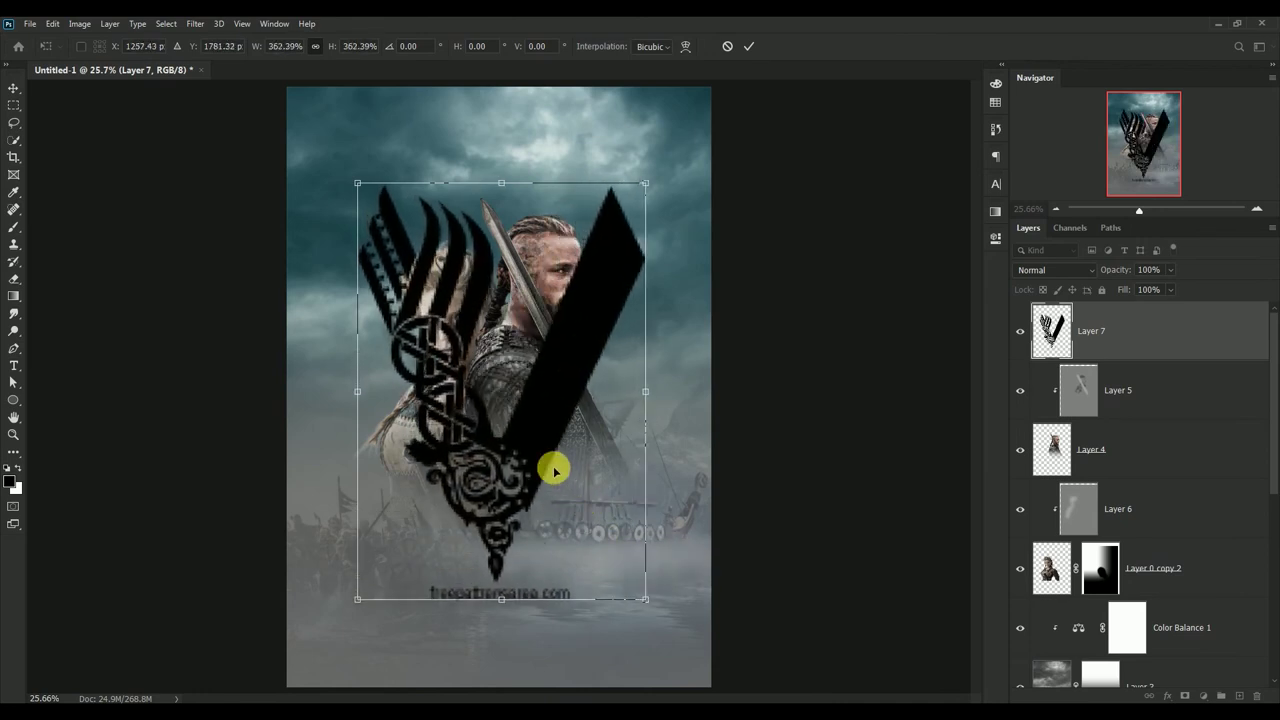
drag(531, 442, 528, 421)
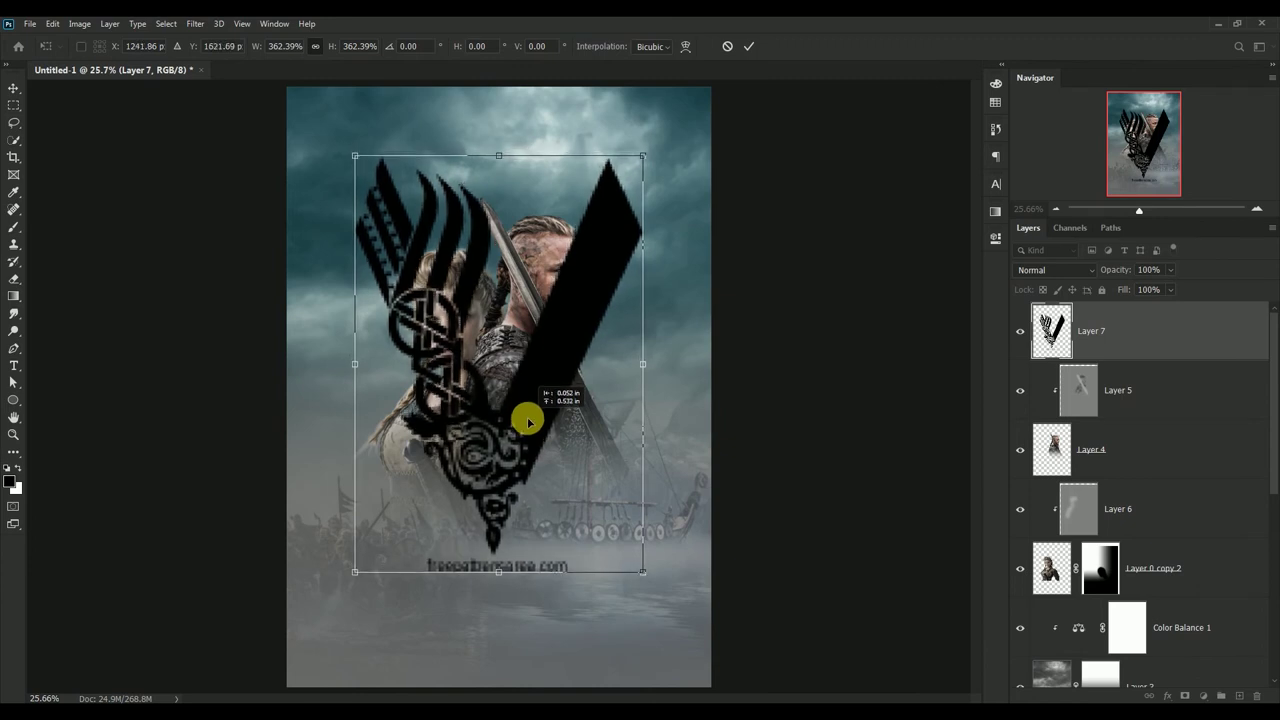
click(748, 46)
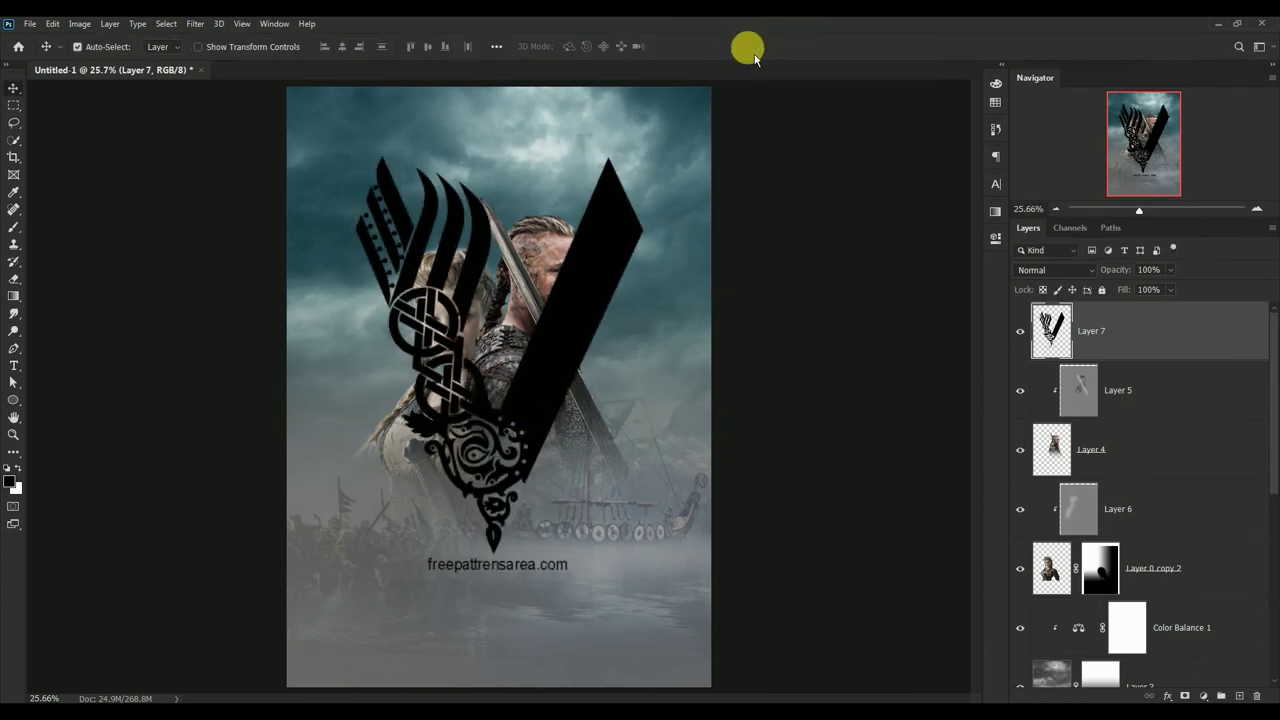
- Lasso the freepattrensarea.com watermark text beneath the V, delete it, and fit the poster on screen
click(14, 122)
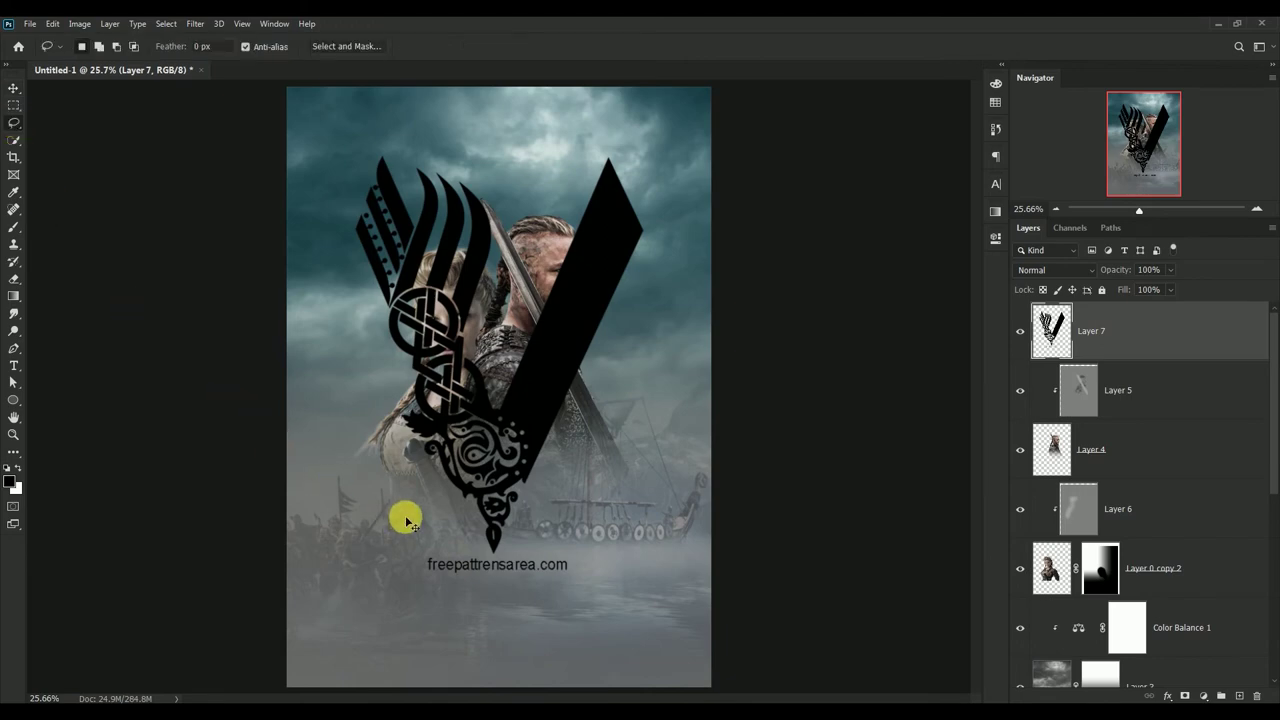
scroll(405, 520, up, 2)
drag(503, 443, 537, 220)
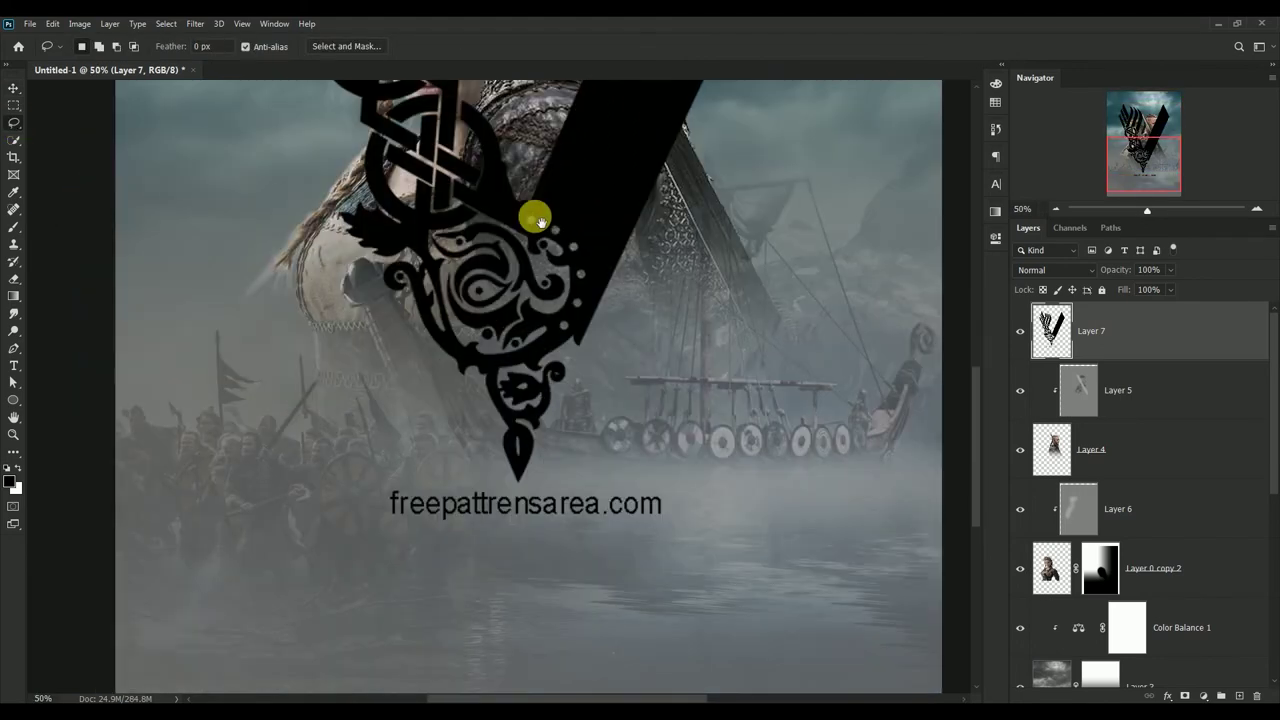
mouse_move(678, 483)
mouse_down()
mouse_move(640, 556)
mouse_move(457, 551)
mouse_move(360, 503)
mouse_move(394, 471)
mouse_move(526, 489)
mouse_move(672, 477)
mouse_move(680, 496)
mouse_up()
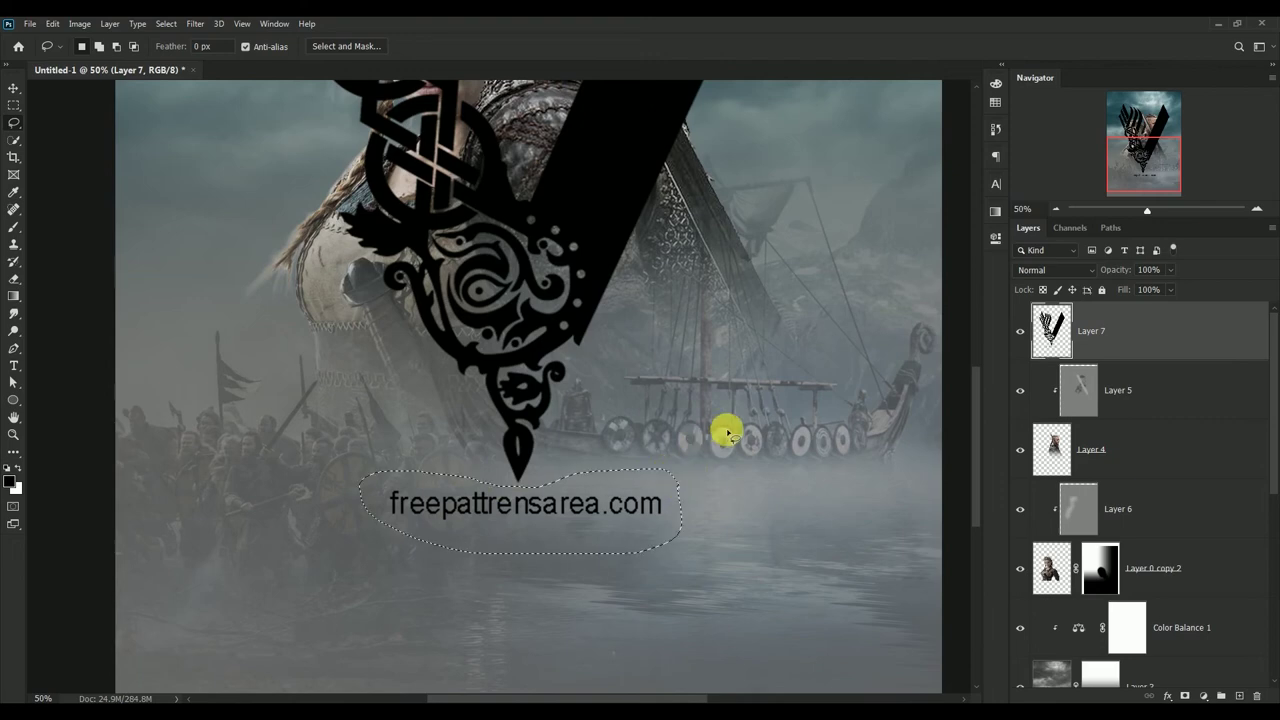
key(Delete)
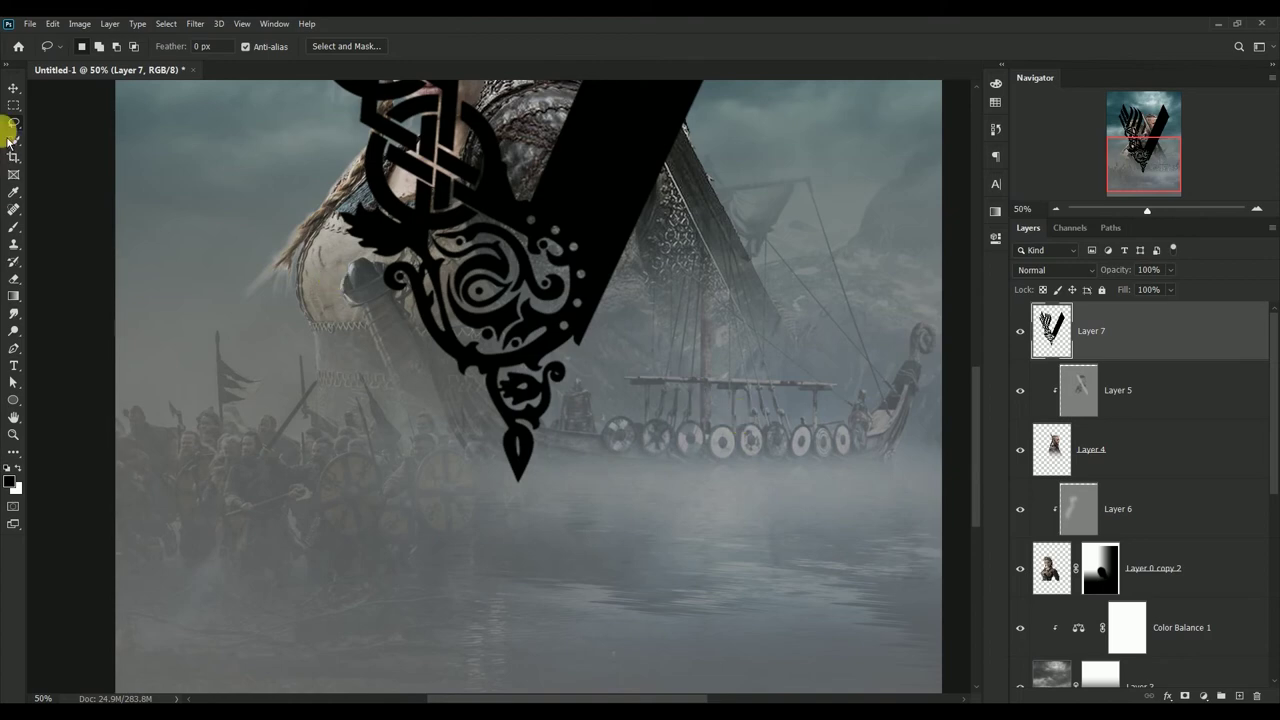
click(13, 88)
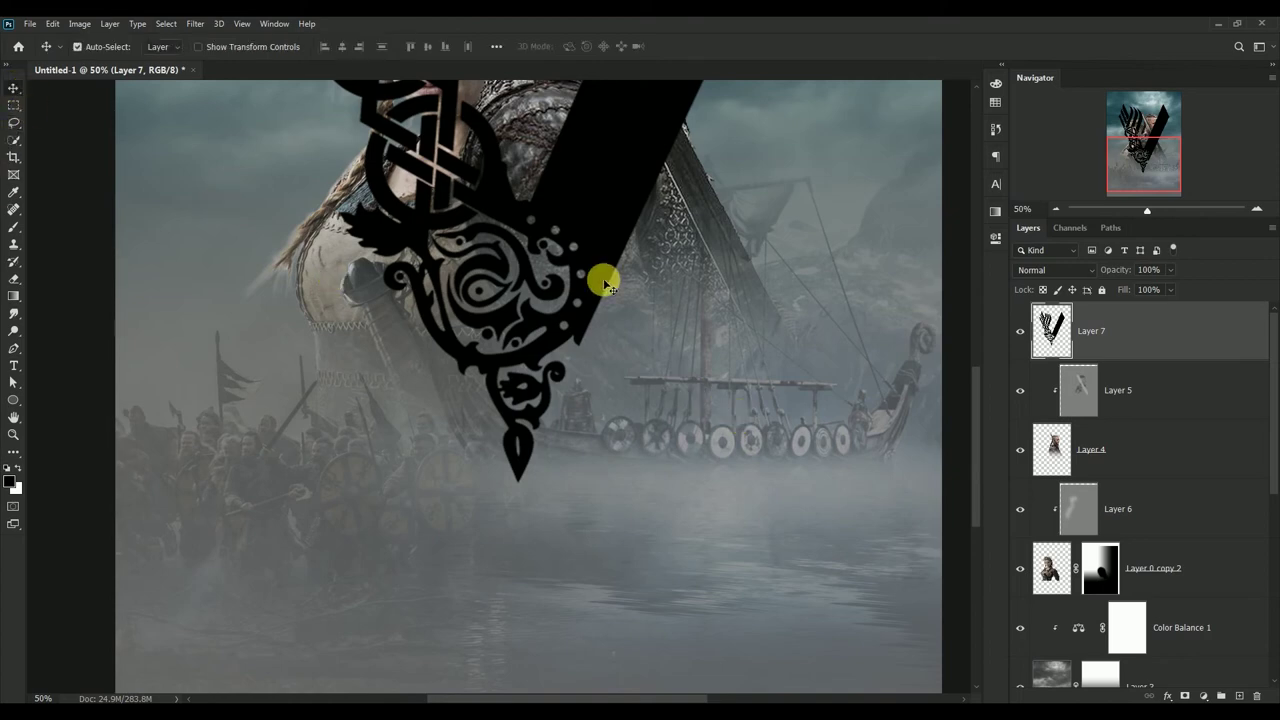
key(ctrl+0)
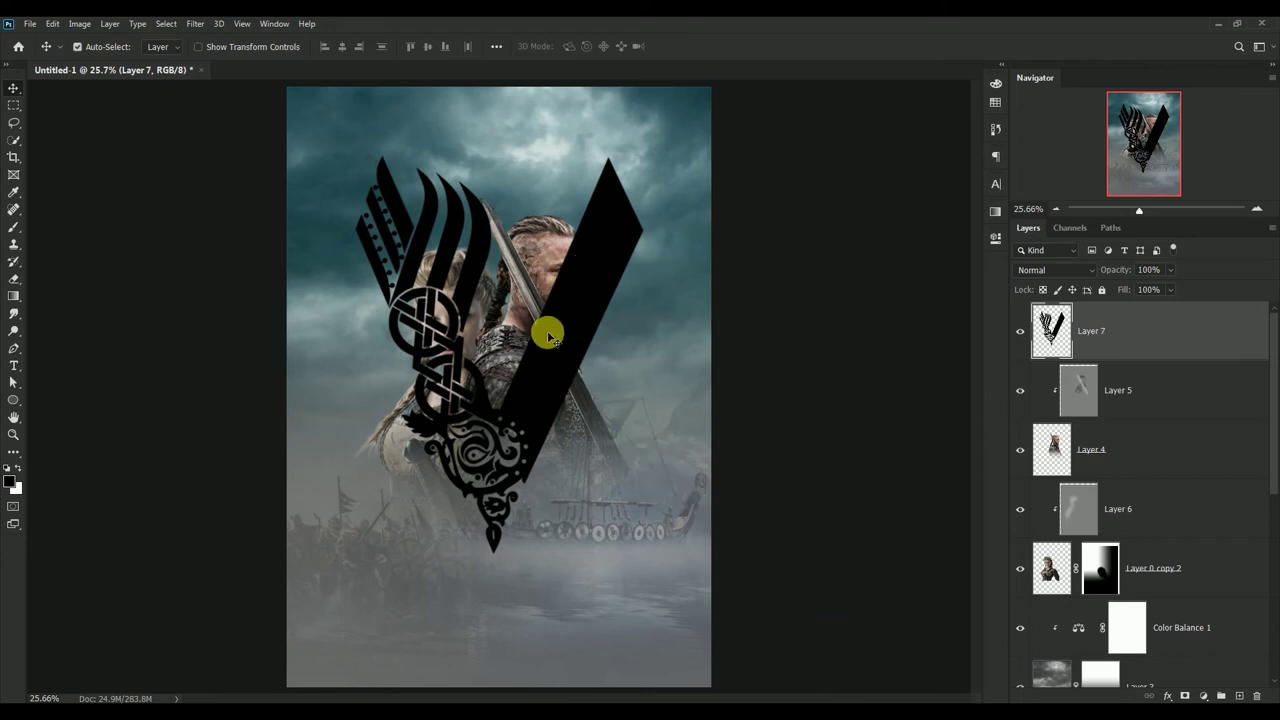
- Enlarge the V emblem to about 115% and shift it up and left
key(ctrl+t)
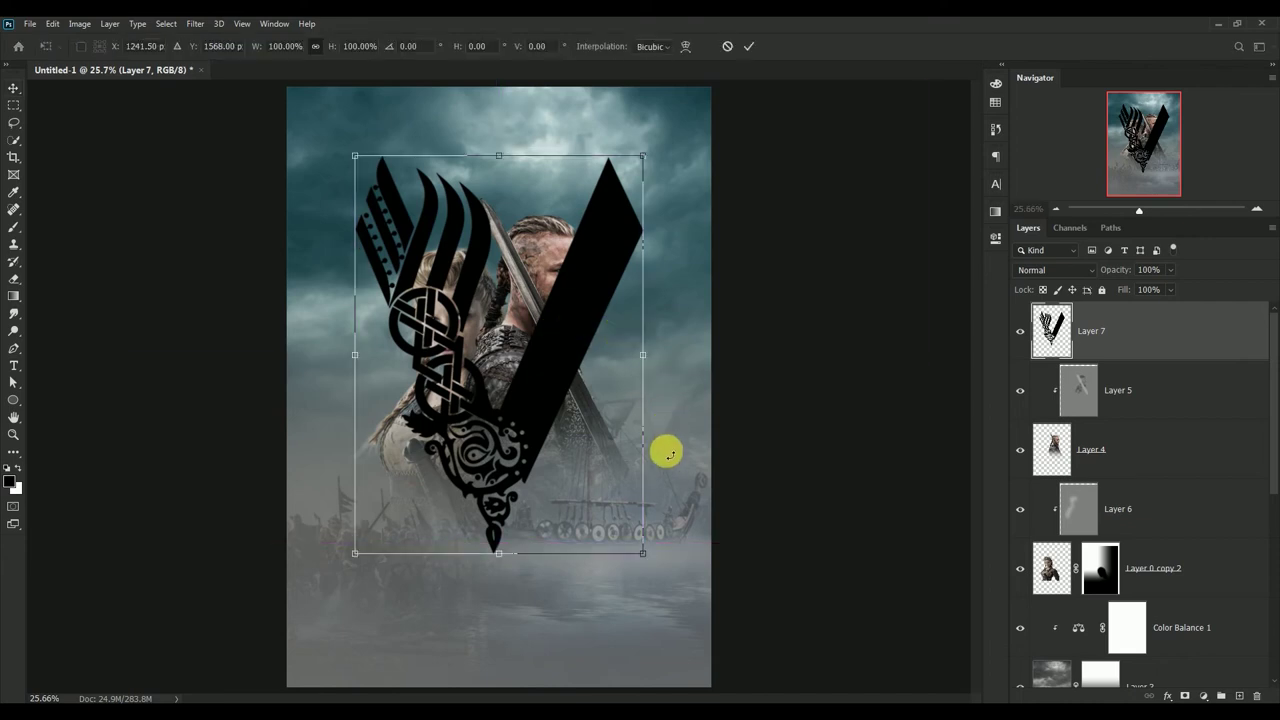
drag(642, 552, 680, 624)
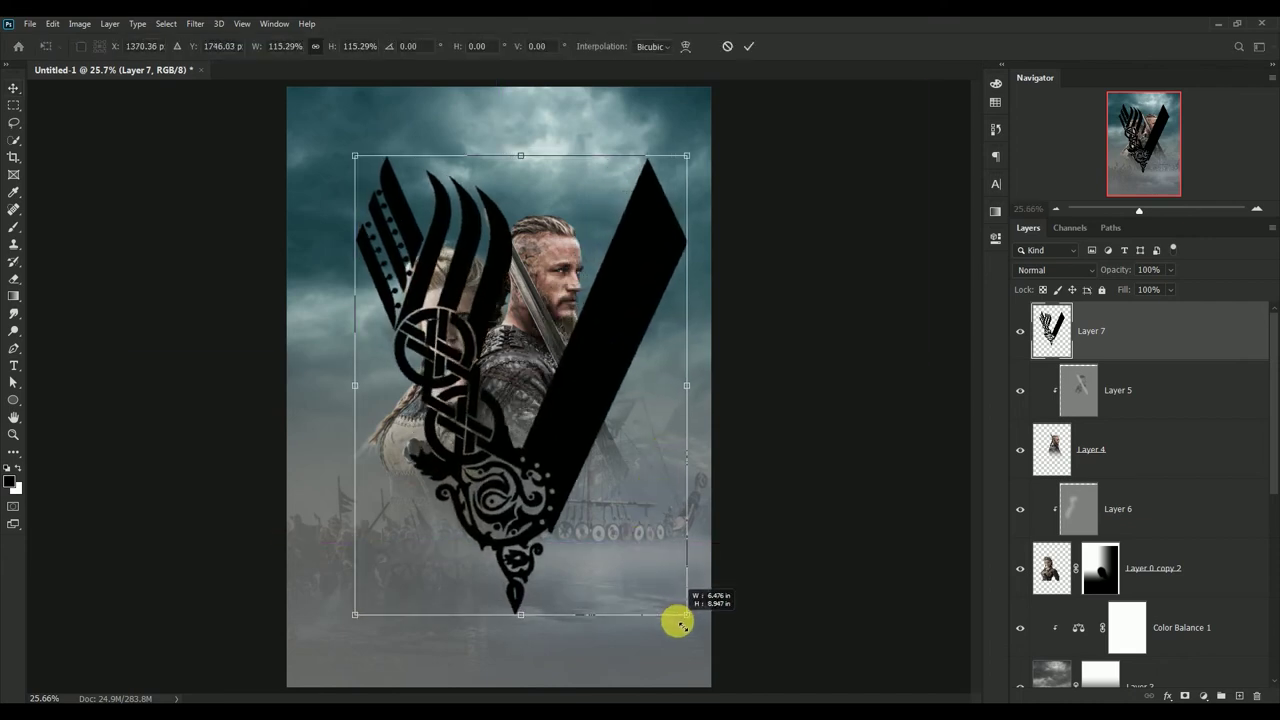
drag(571, 444, 537, 421)
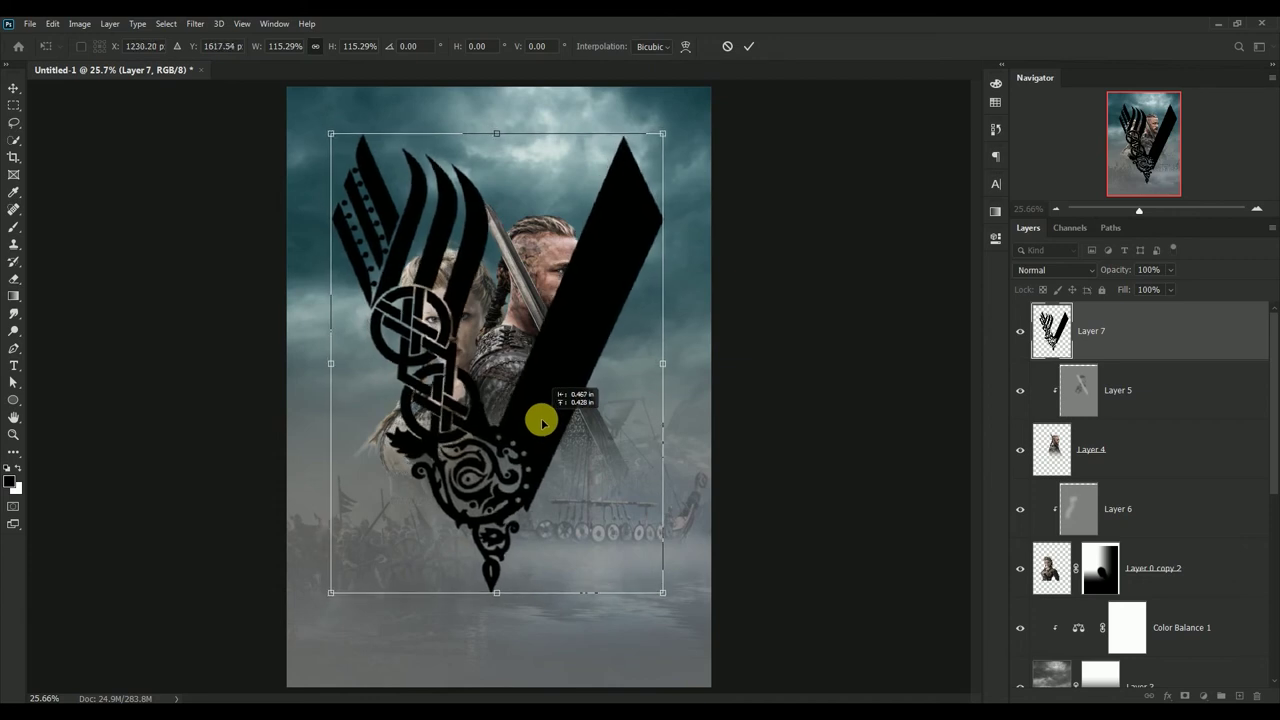
drag(537, 421, 540, 424)
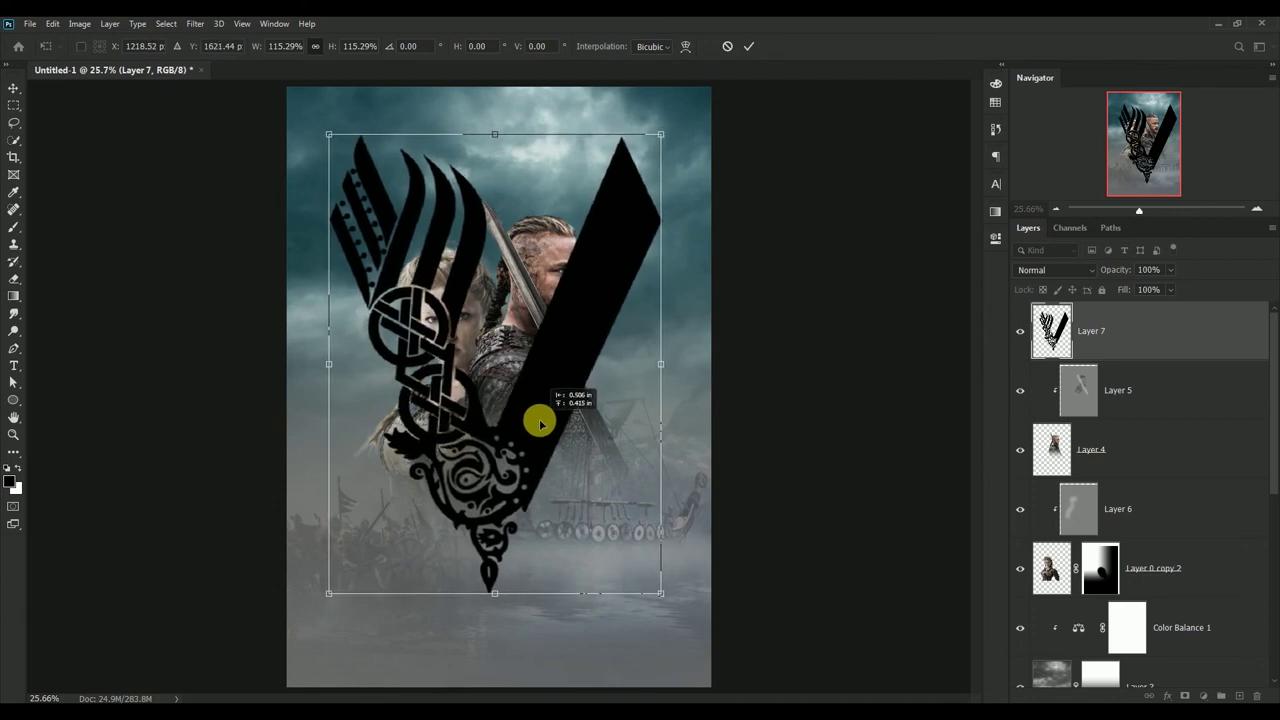
click(748, 46)
- Move Layer 7 below Layer 0 copy 2 and set it to Soft Light at 30% opacity
drag(1040, 330, 1050, 592)
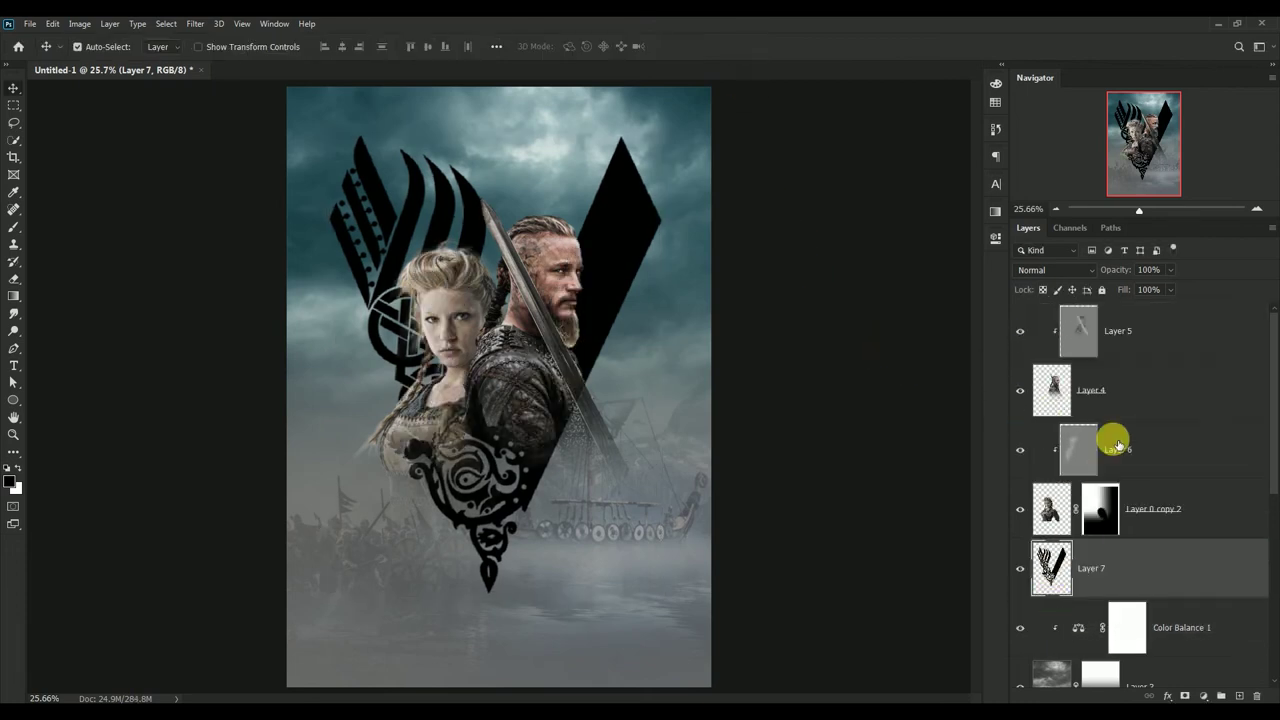
click(1068, 272)
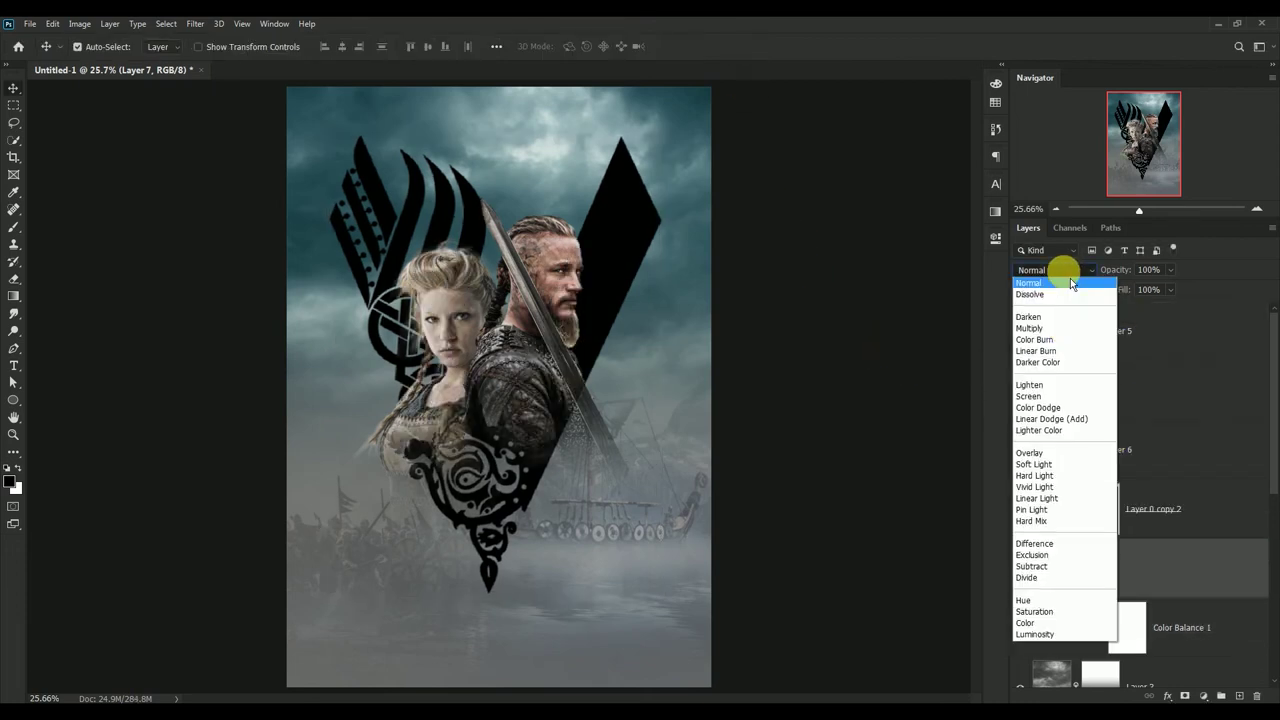
click(1081, 474)
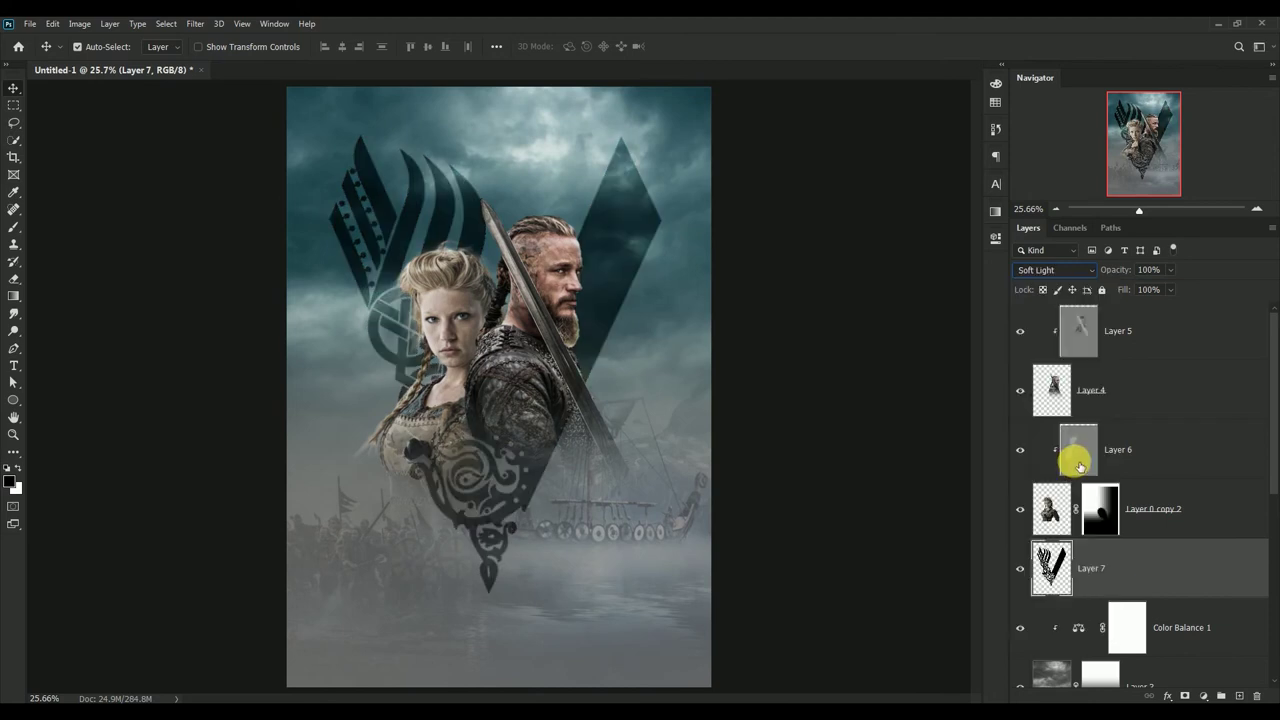
click(1152, 269)
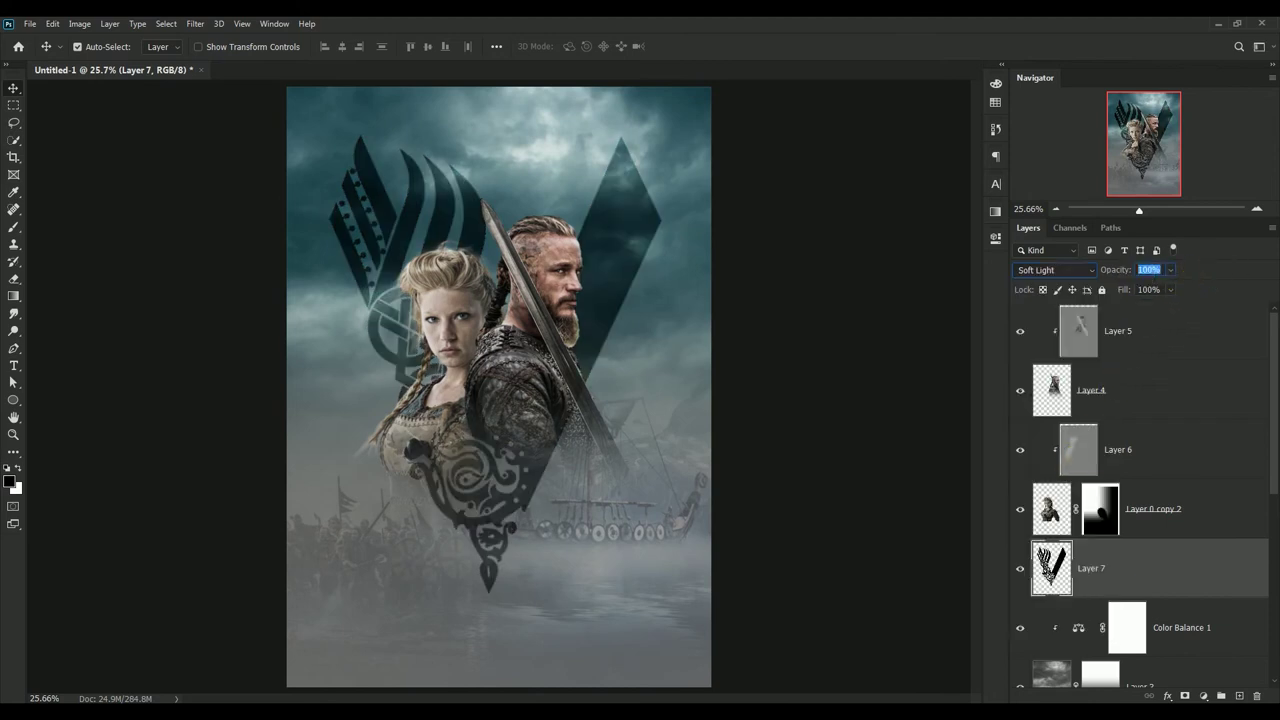
text(30)
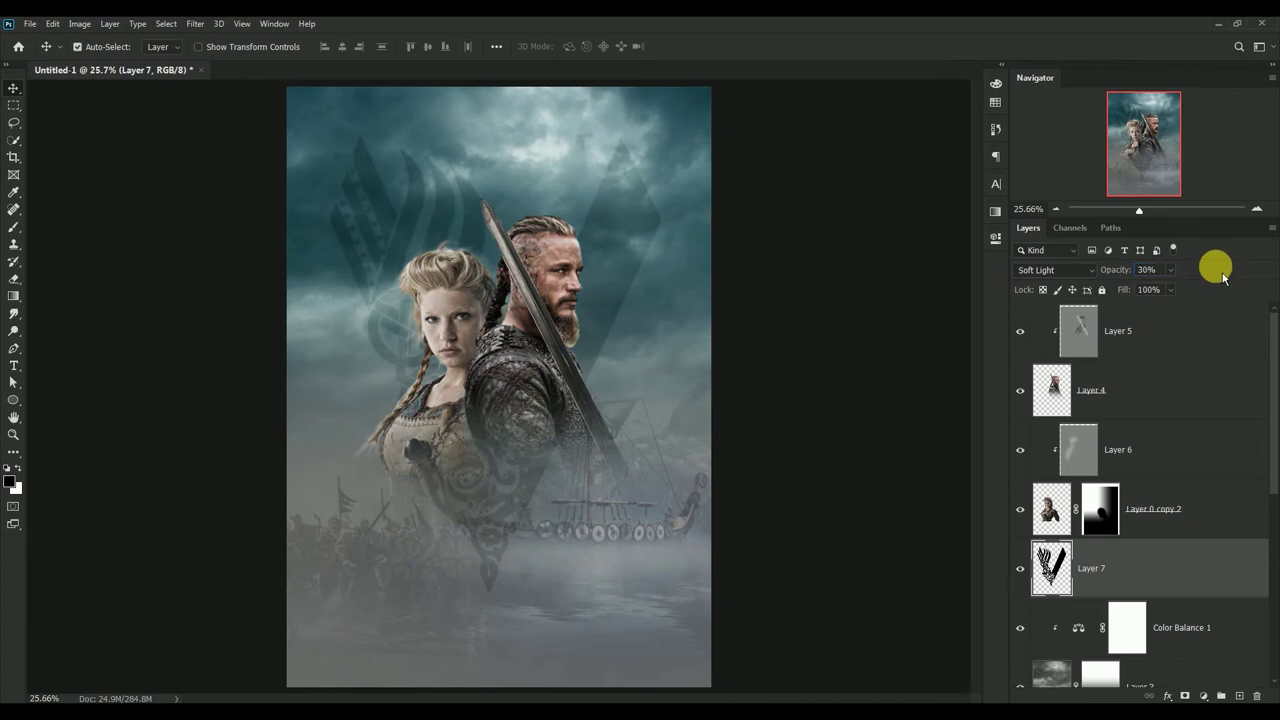
click(1184, 336)
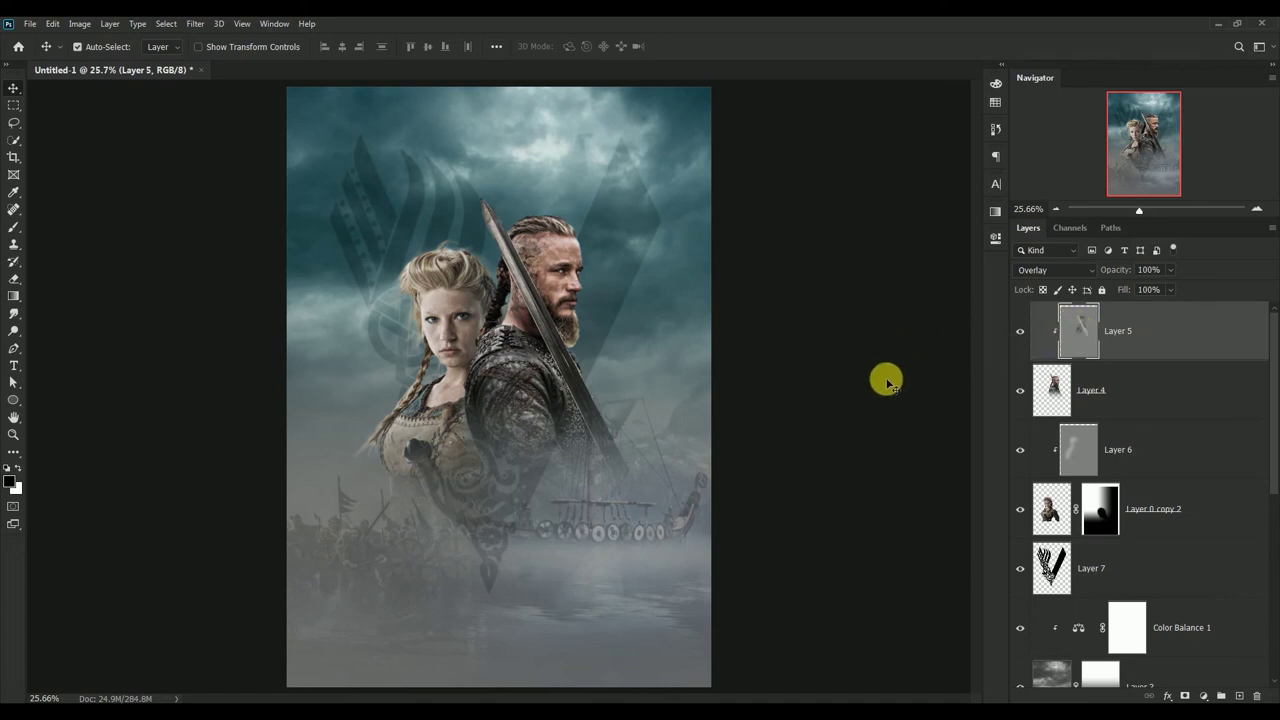
- With auto-select off, nudge Layers 5 through 7 into final position, then reselect Layer 5
click(77, 46)
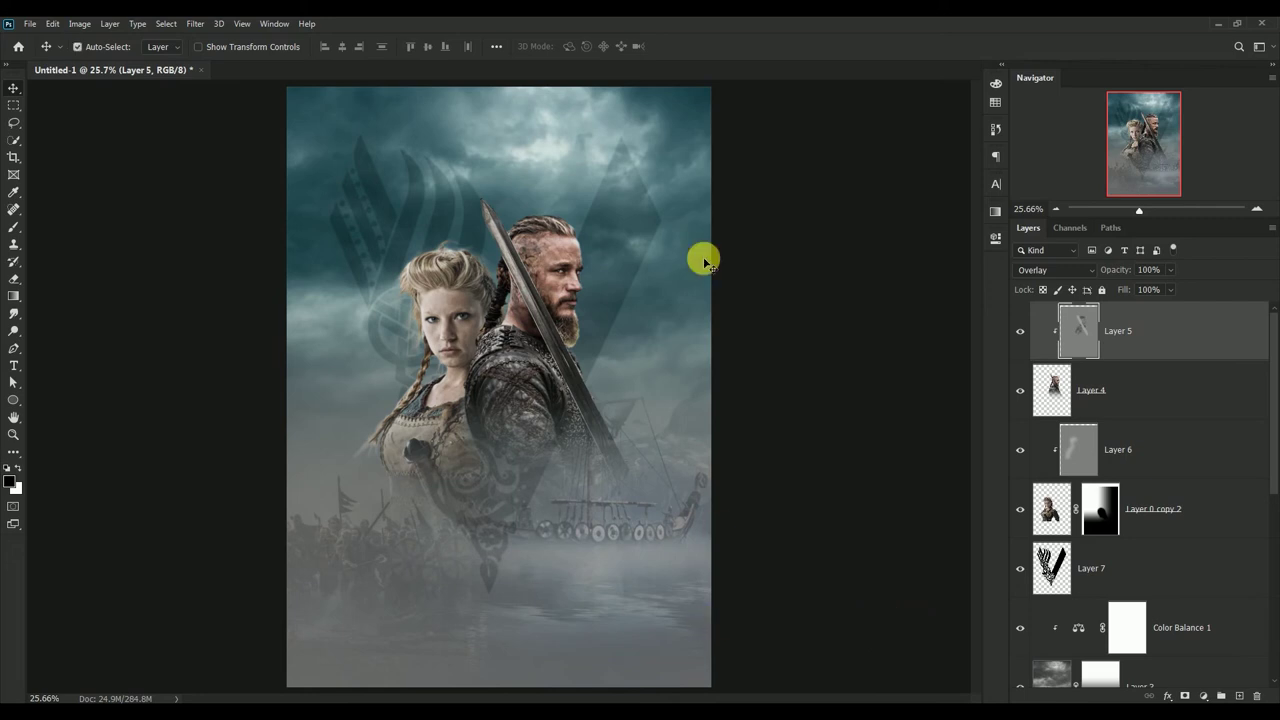
shift+click(1052, 568)
drag(522, 410, 537, 414)
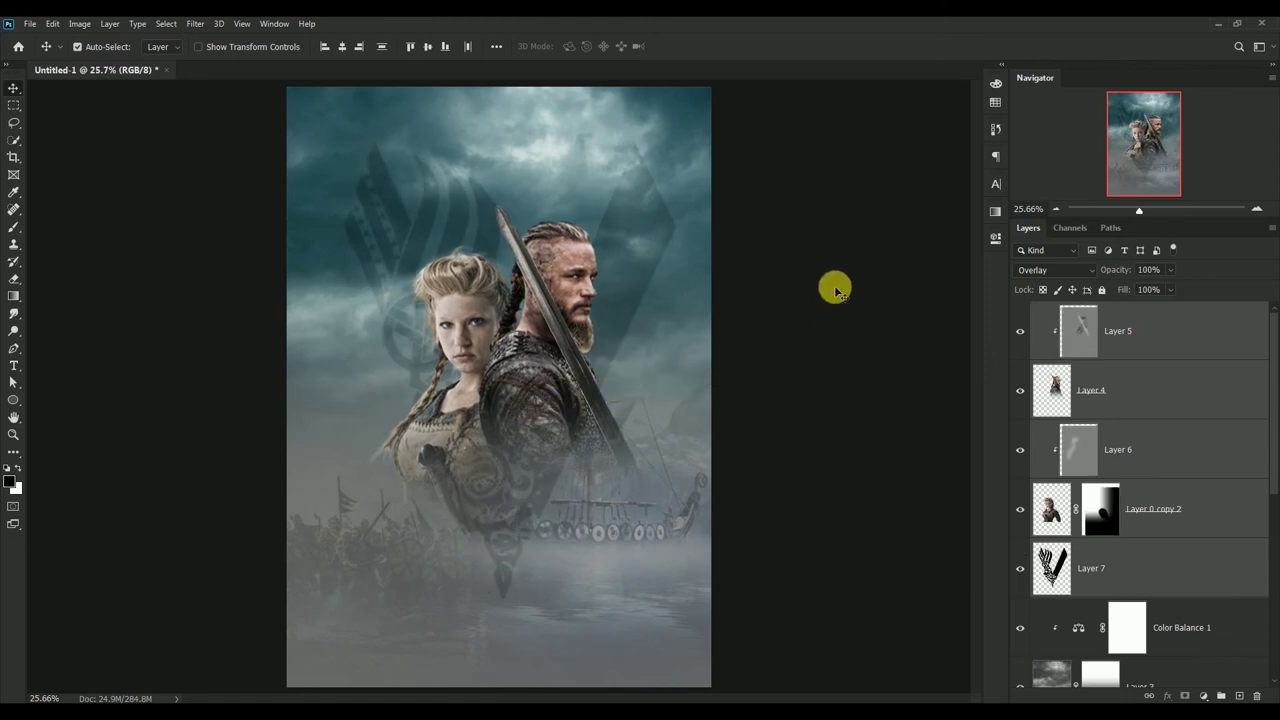
click(1070, 328)
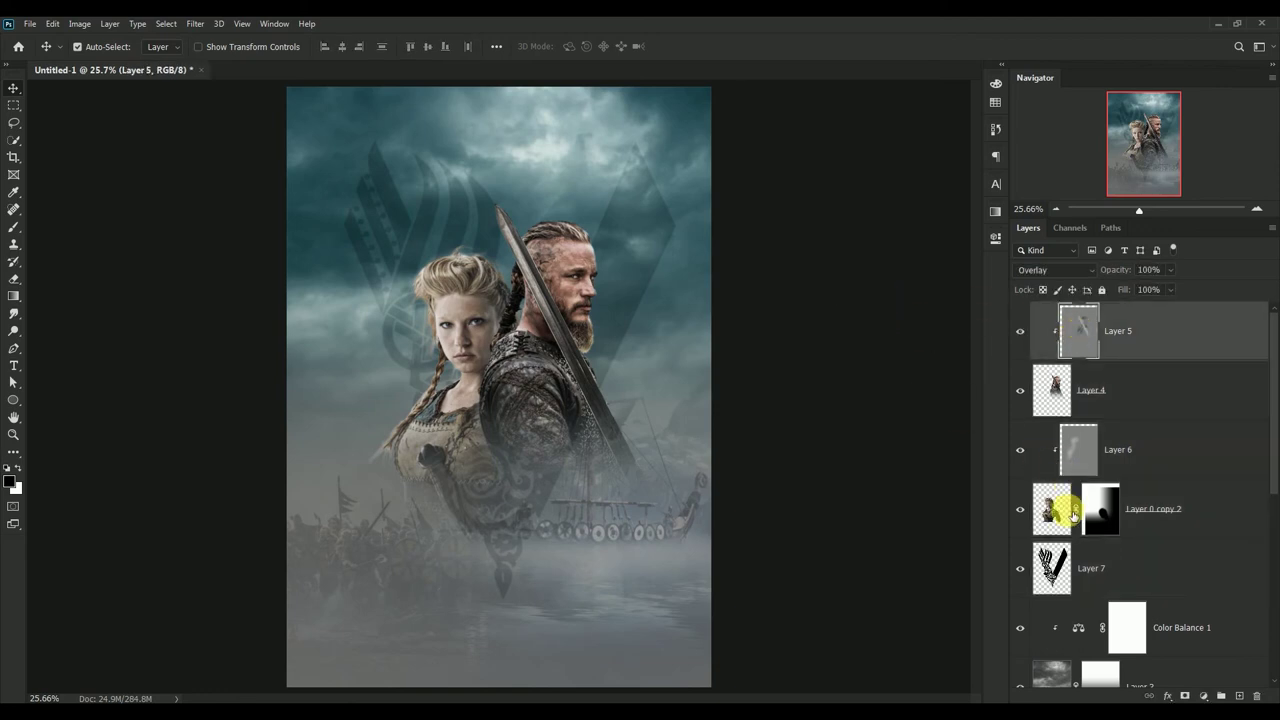
shift+click(1052, 567)
drag(525, 423, 522, 430)
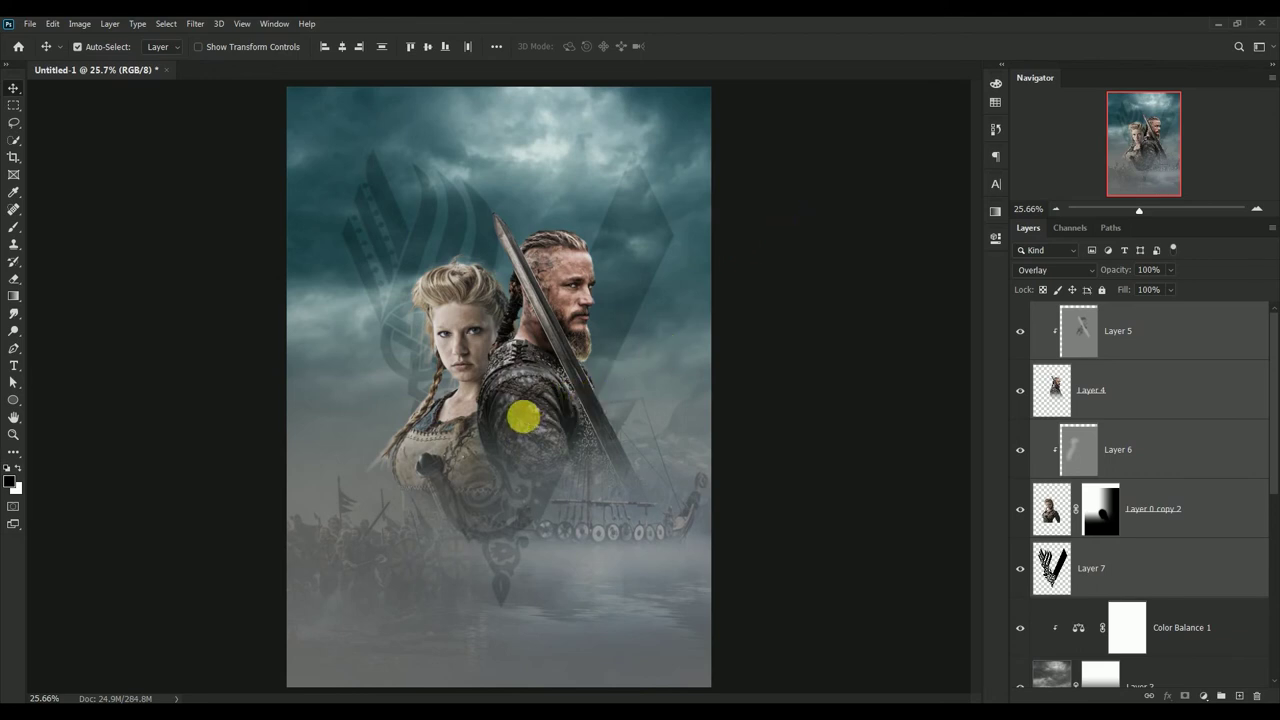
drag(523, 417, 522, 412)
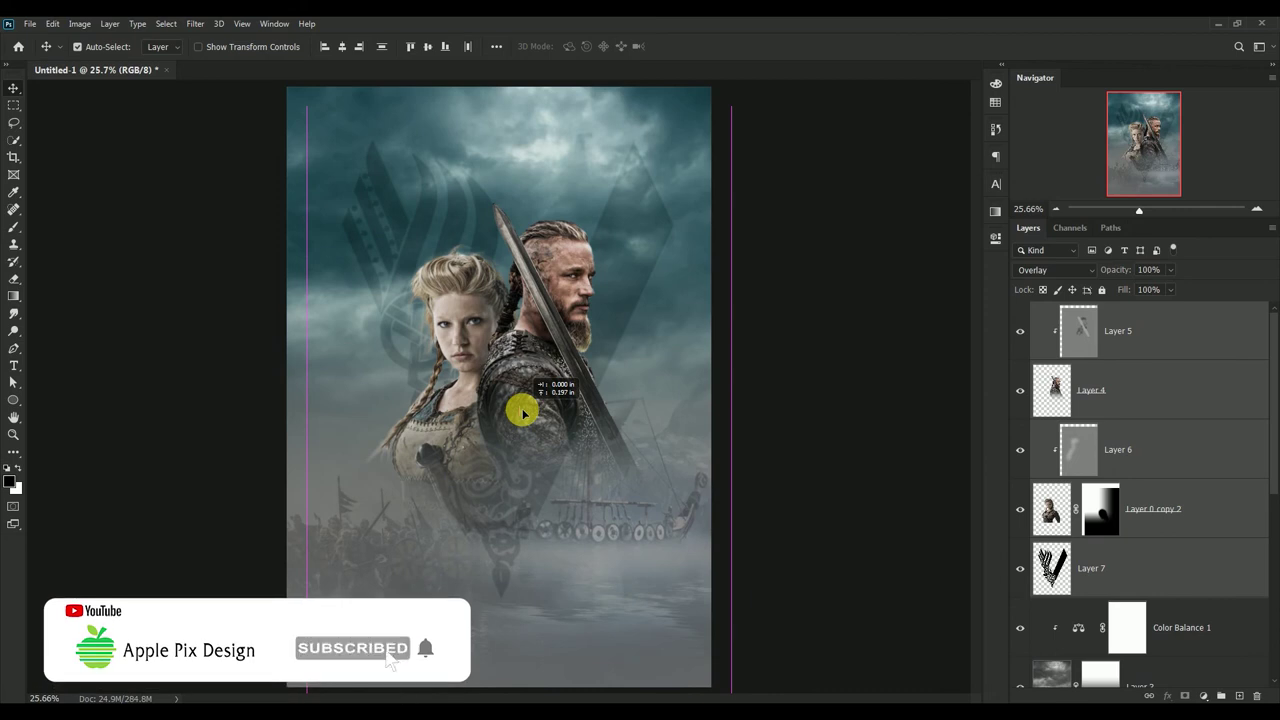
drag(522, 412, 527, 418)
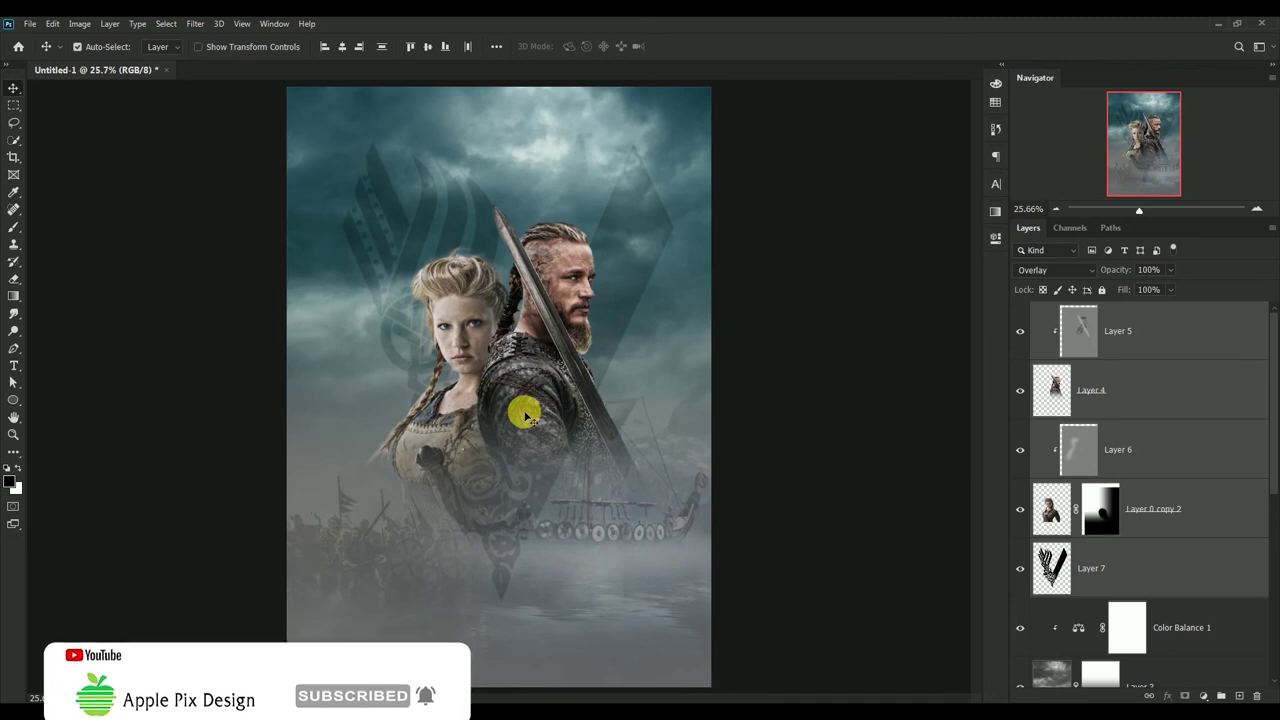
click(1077, 339)
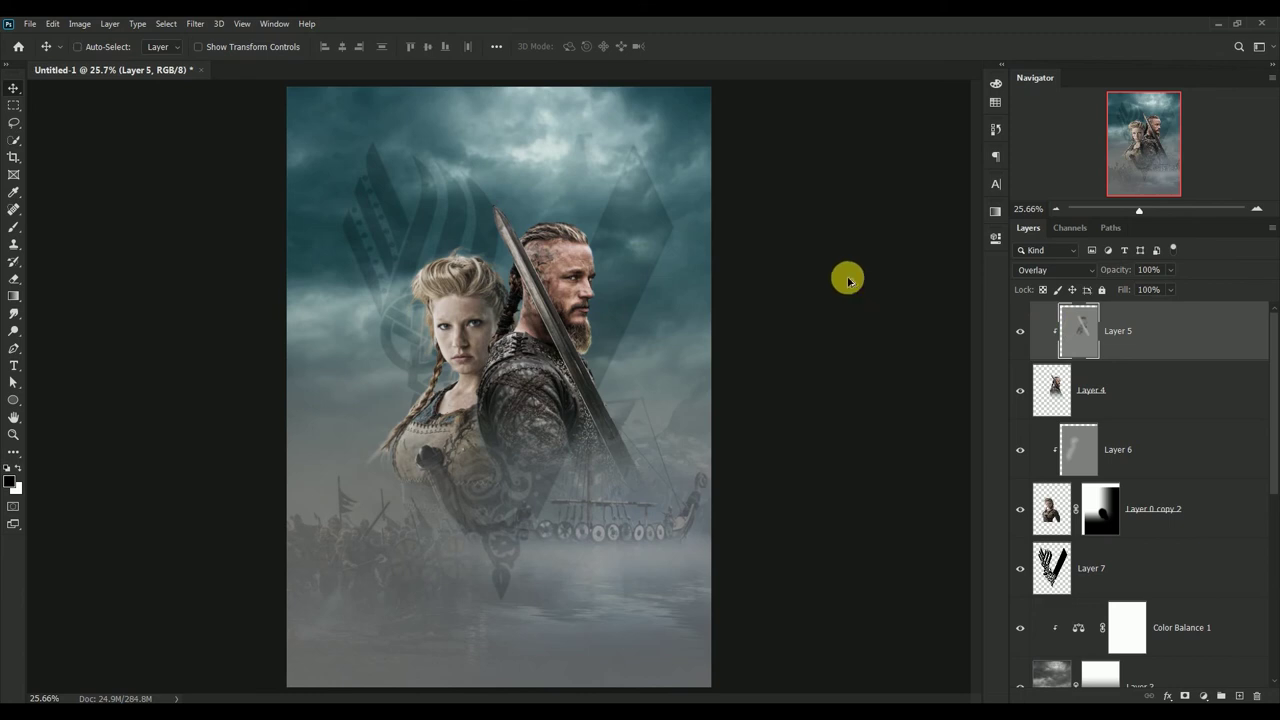
- Merge all visible layers into a new layer and grade it with Color Efex Pro 4 Cross Processing Y02
key(ctrl+shift+alt+e)
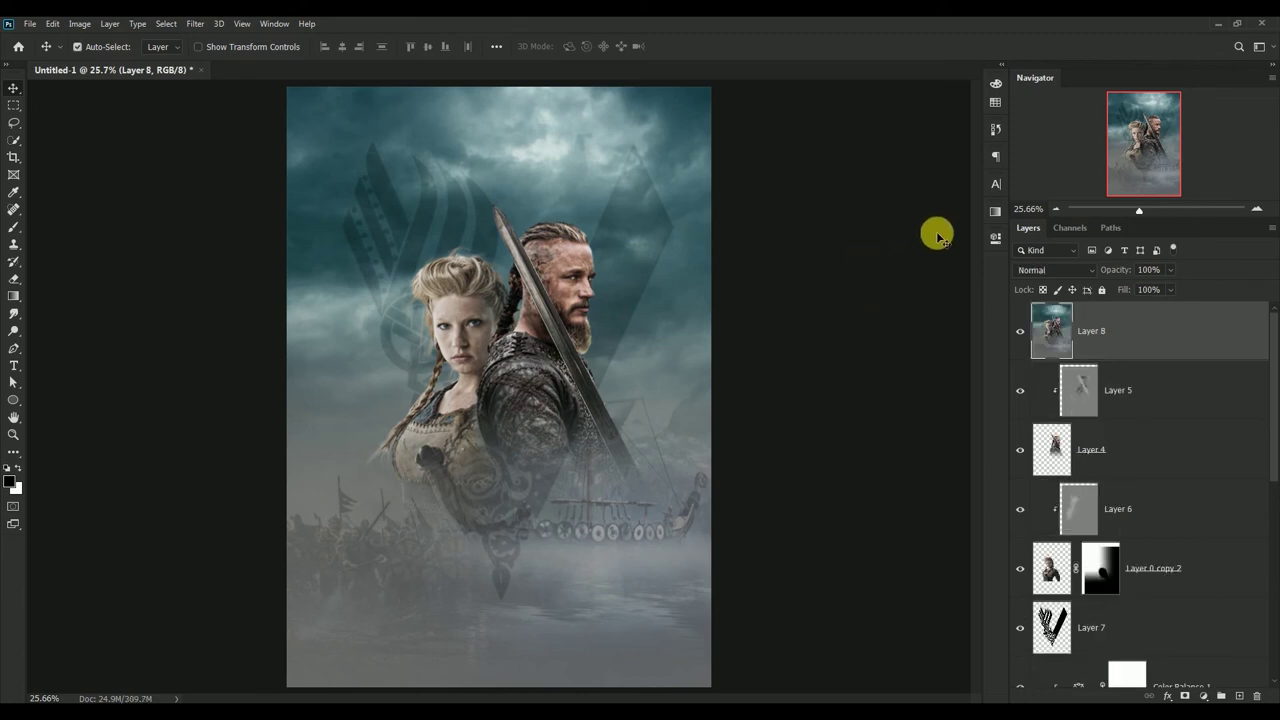
click(199, 24)
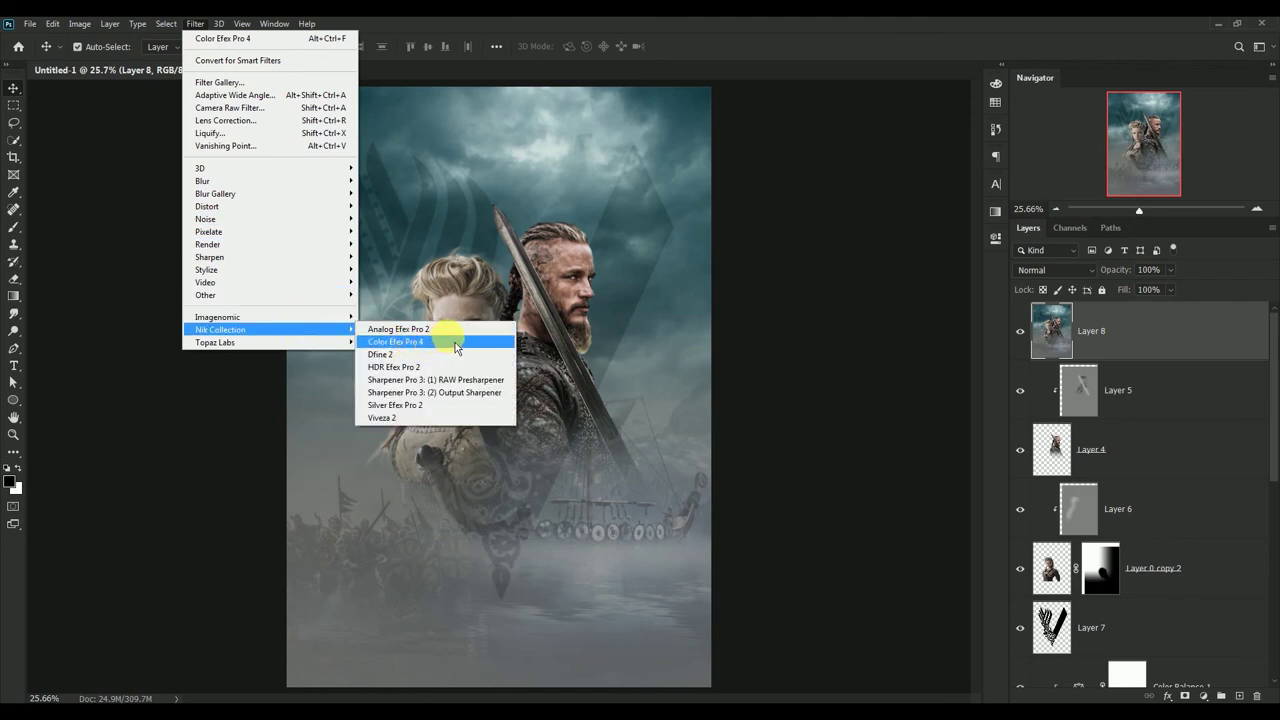
click(455, 343)
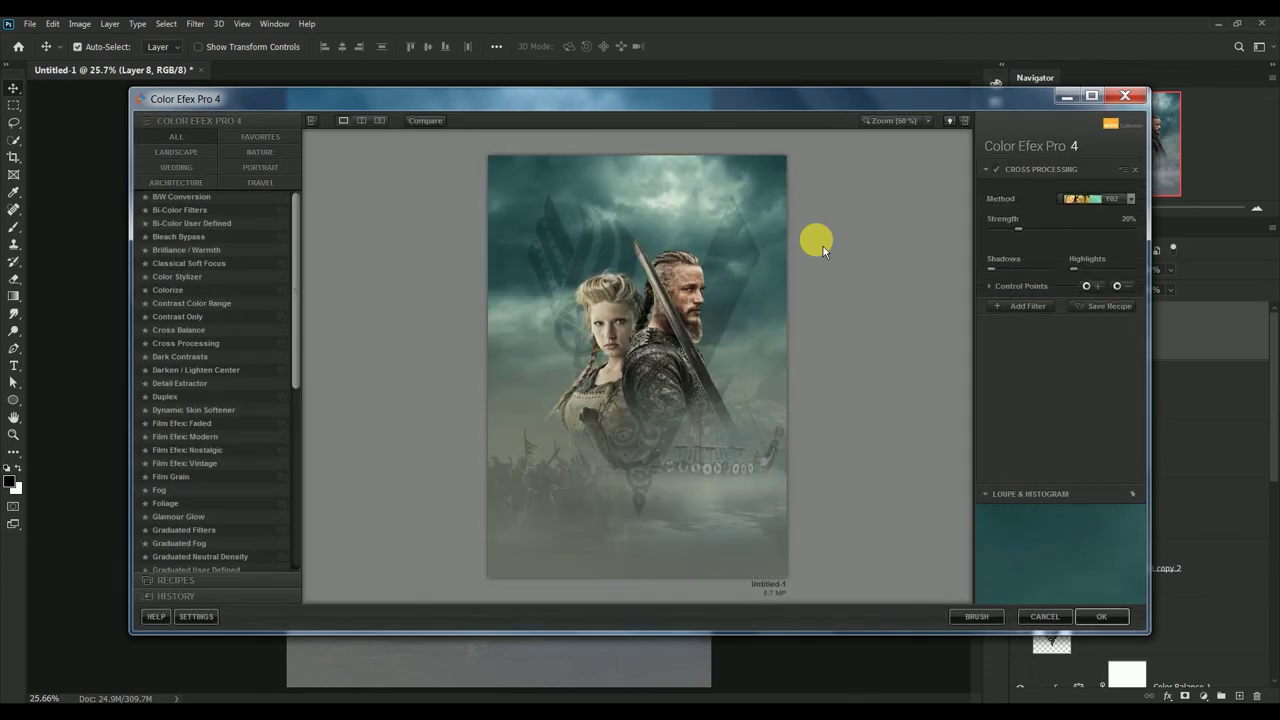
click(1101, 201)
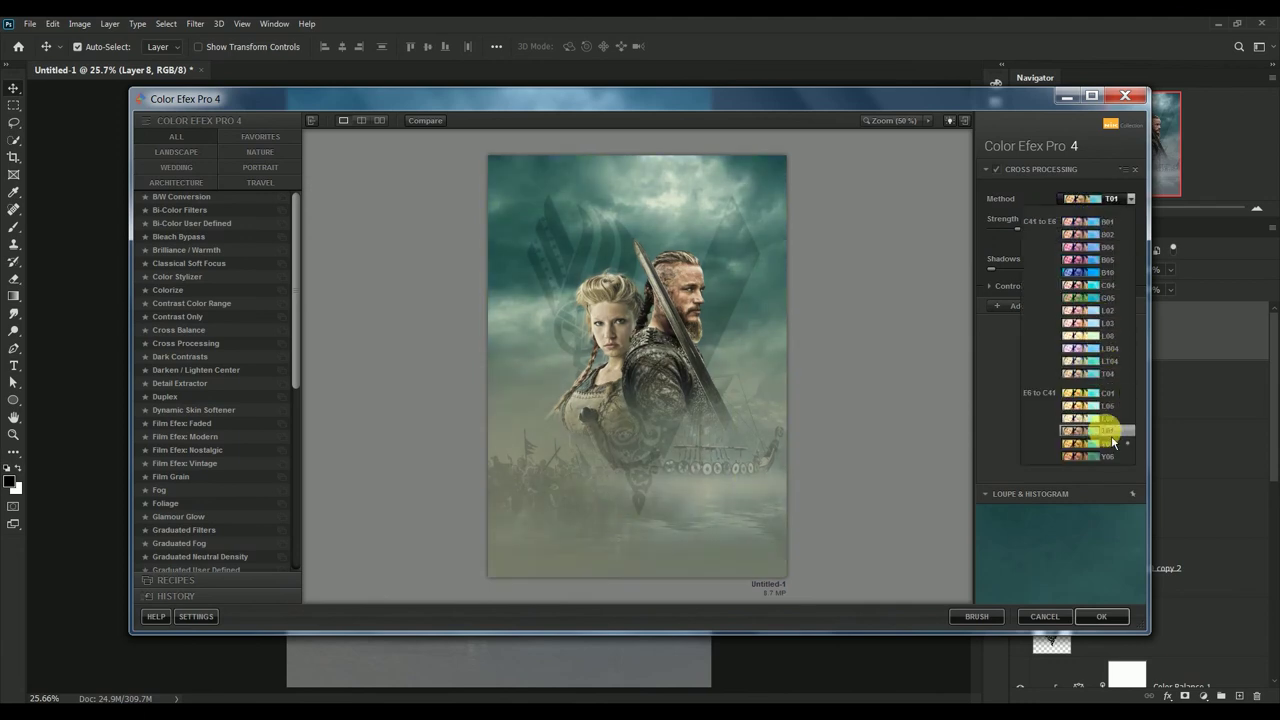
click(1093, 451)
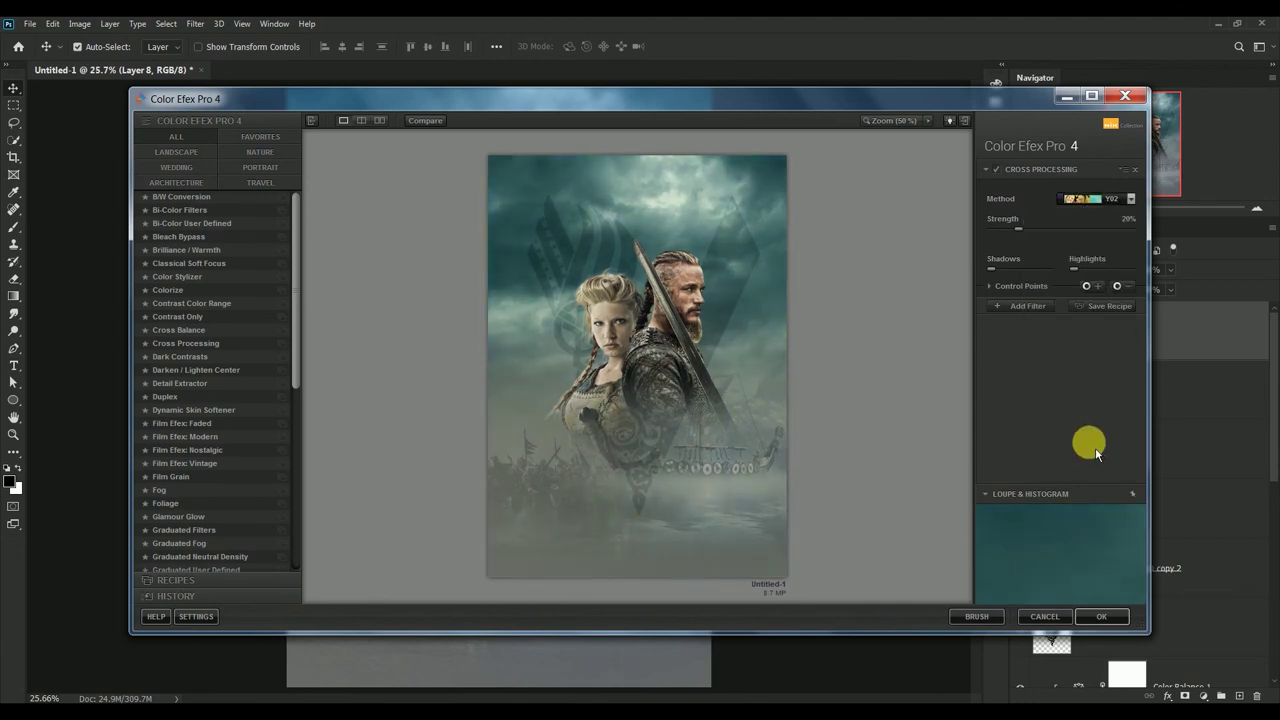
click(1042, 313)
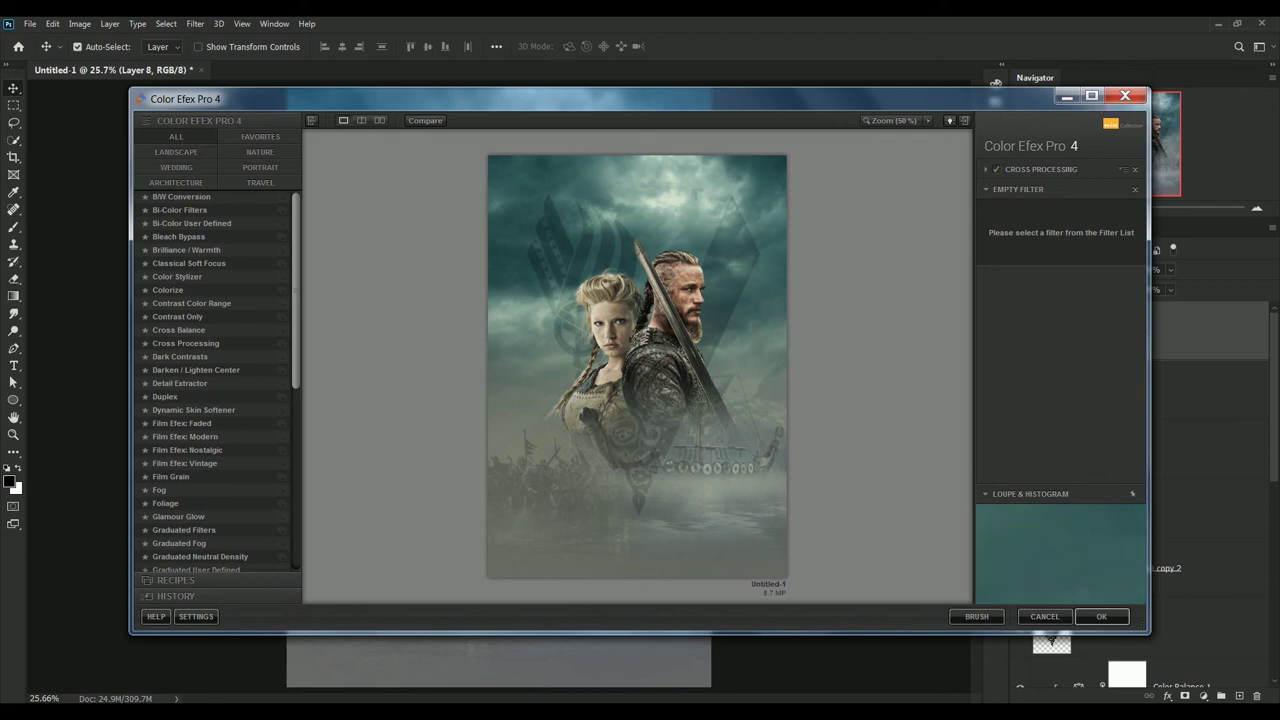
click(1104, 616)
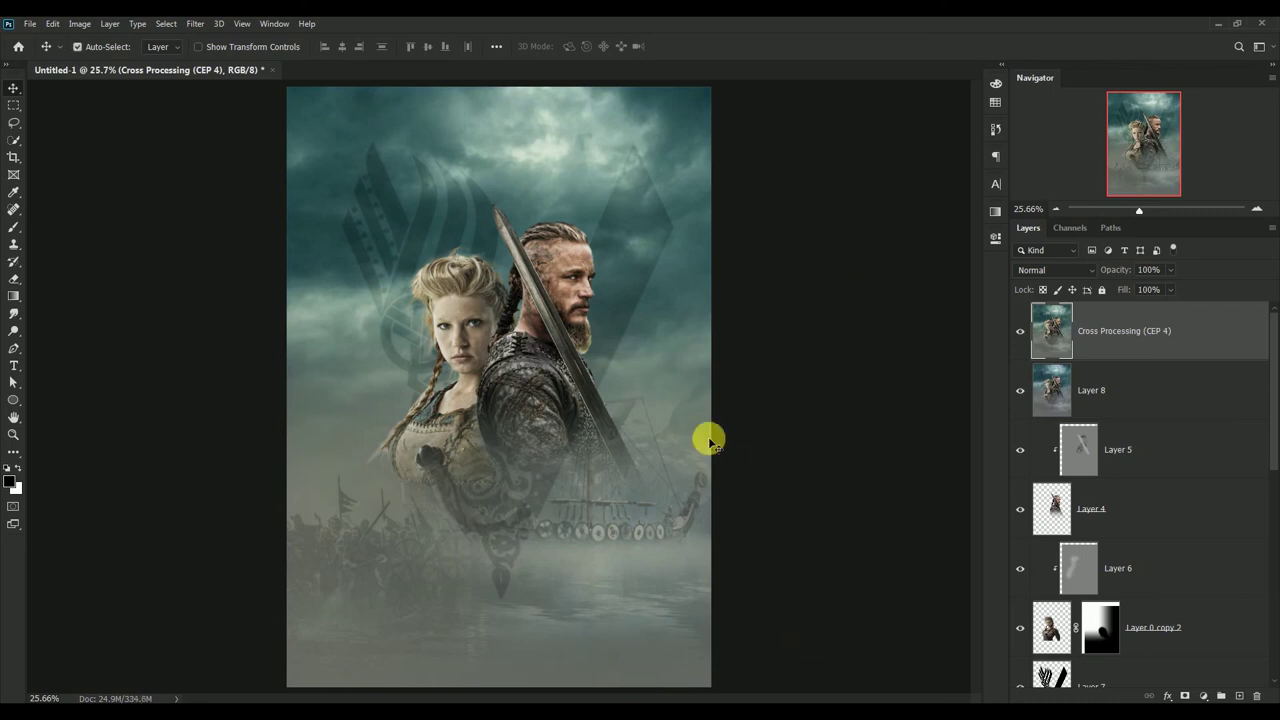
- Add a black Arial Bold 44 pt 'VIKINGS' title across the poster's lower middle
click(14, 365)
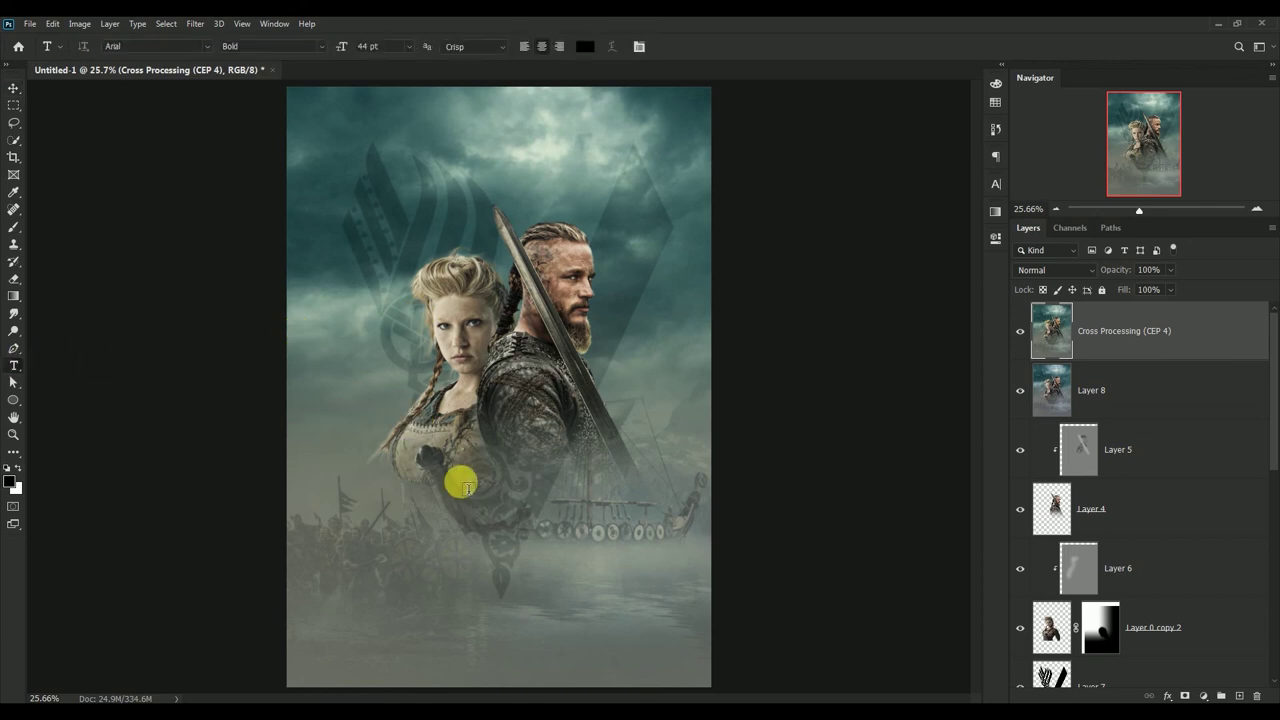
click(467, 488)
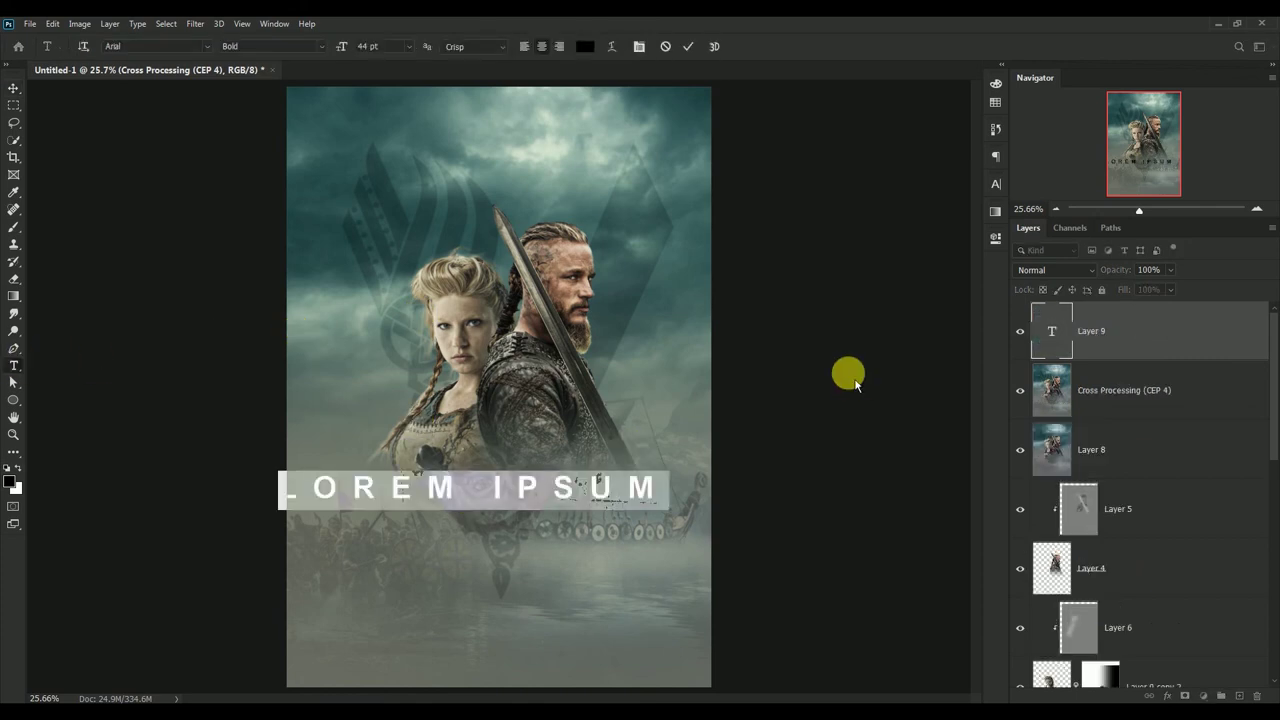
text(VIKI)
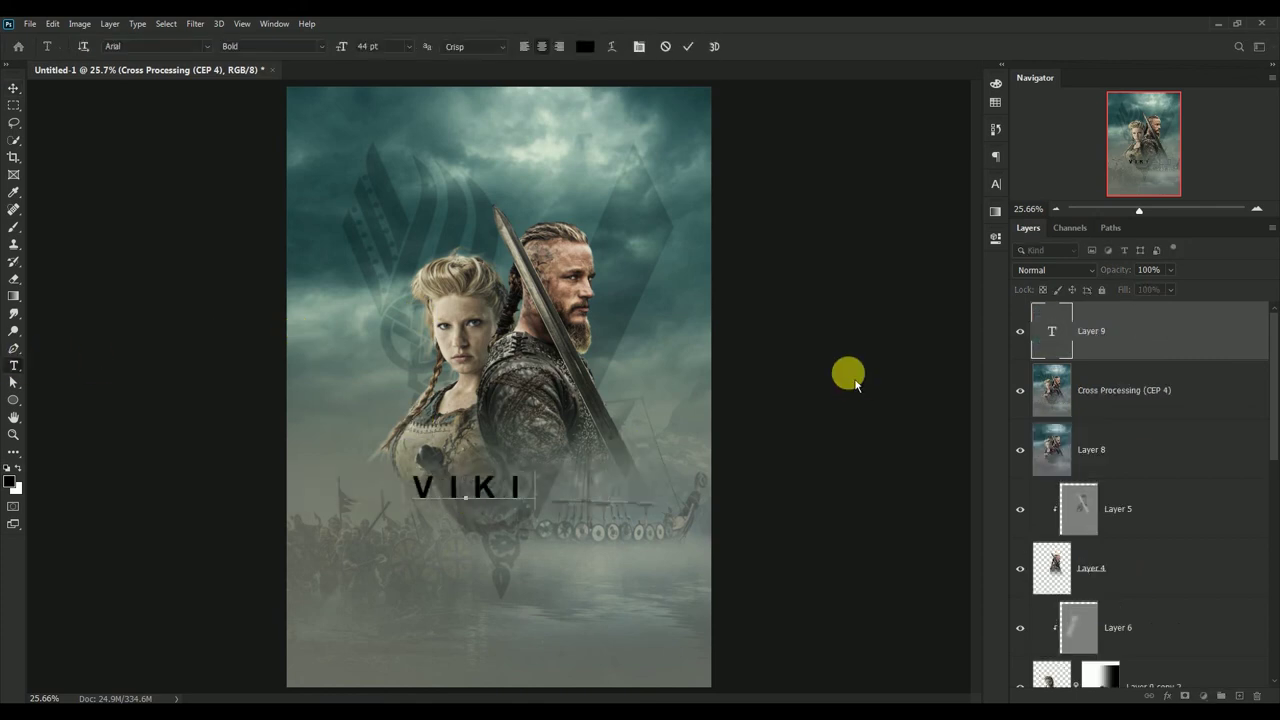
text(NGS)
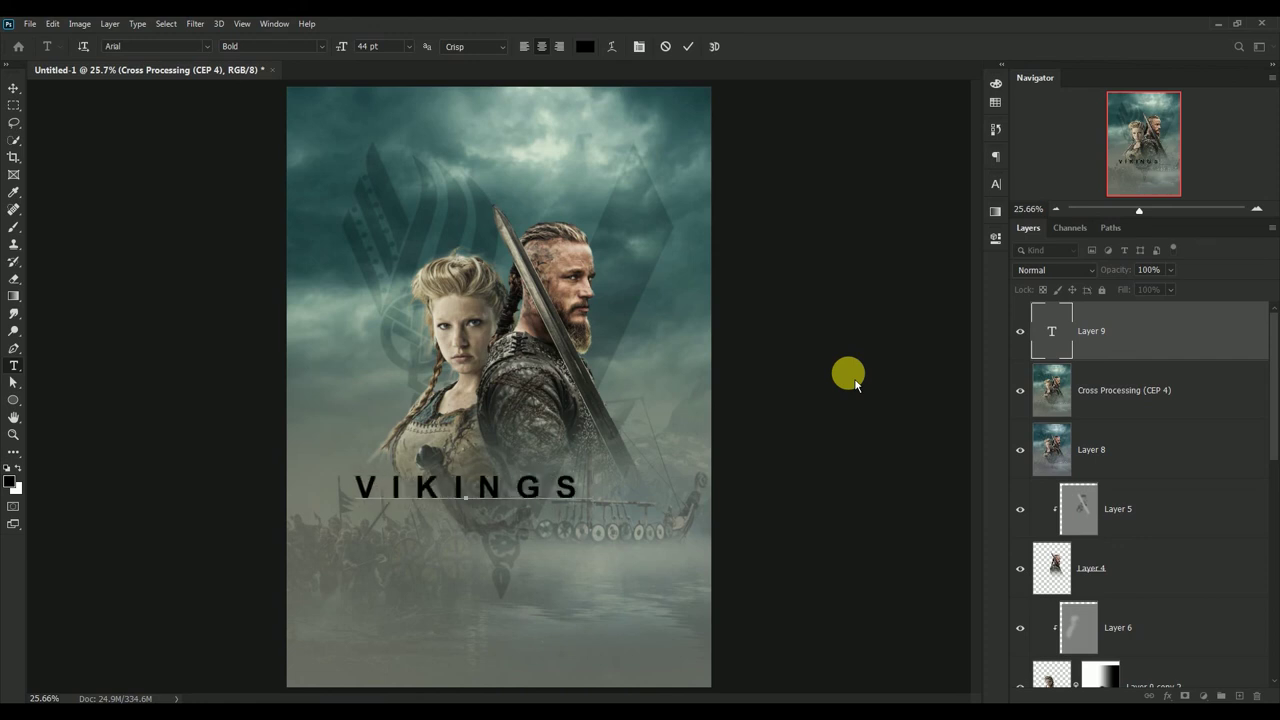
click(16, 90)
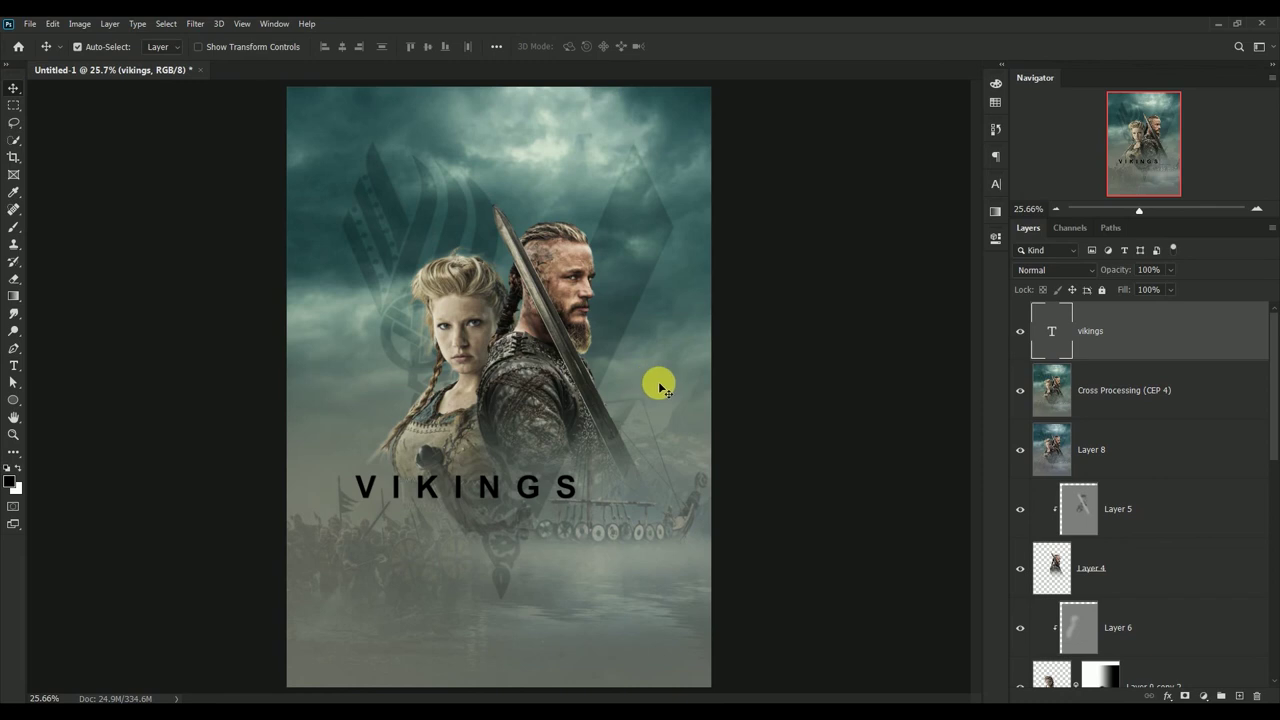
- Move the VIKINGS title lower on the poster
drag(529, 493, 573, 567)
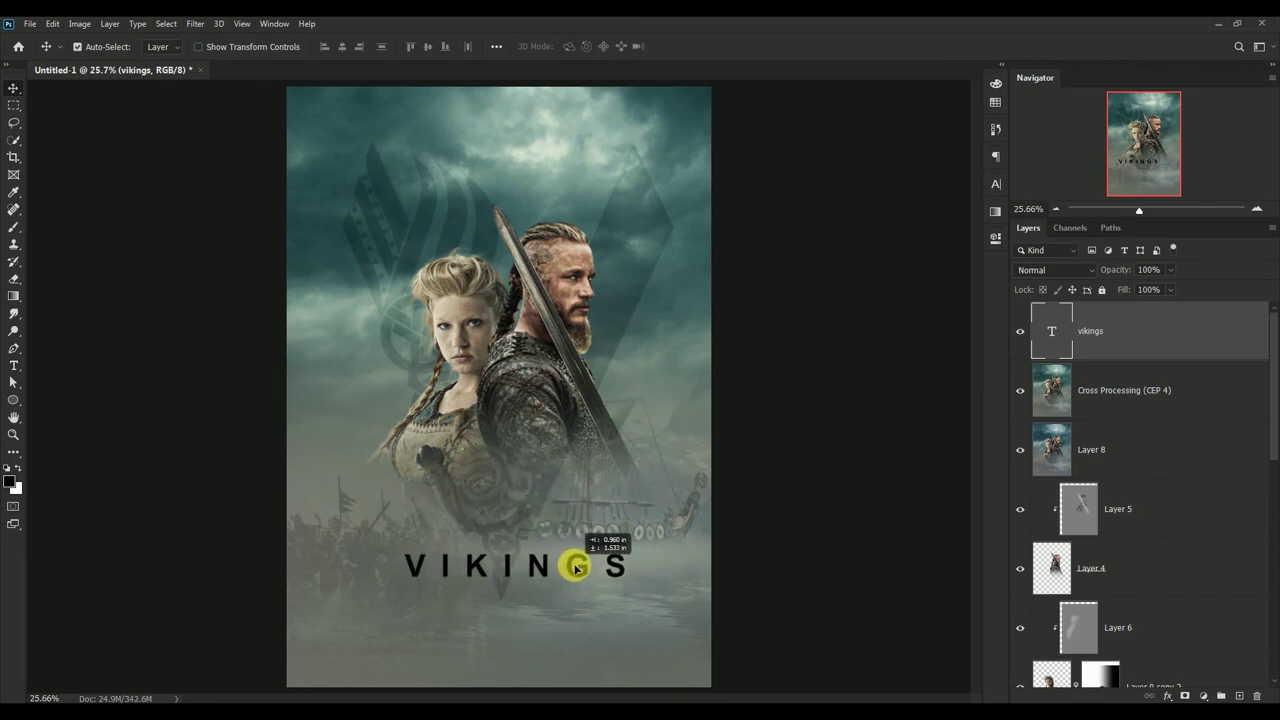
drag(573, 567, 575, 570)
key(ctrl)
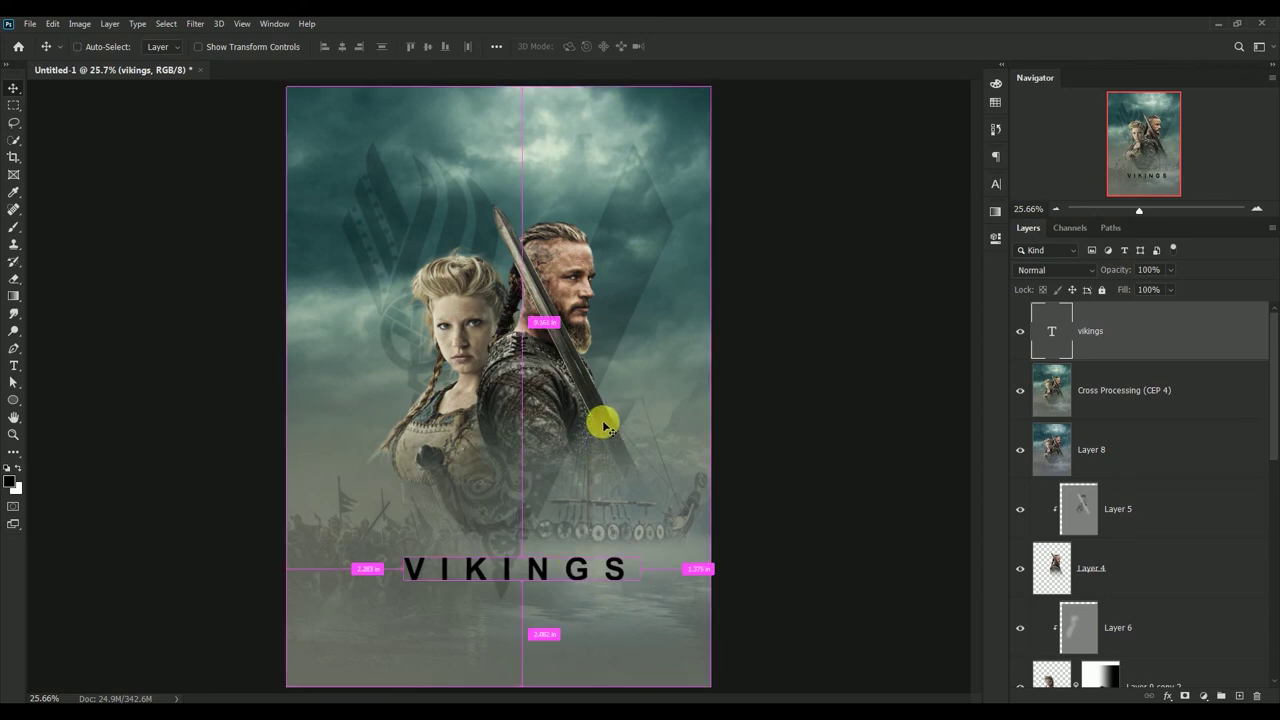
- Scale the VIKINGS title to about 141% and centre it just above the bottom edge
key(ctrl+t)
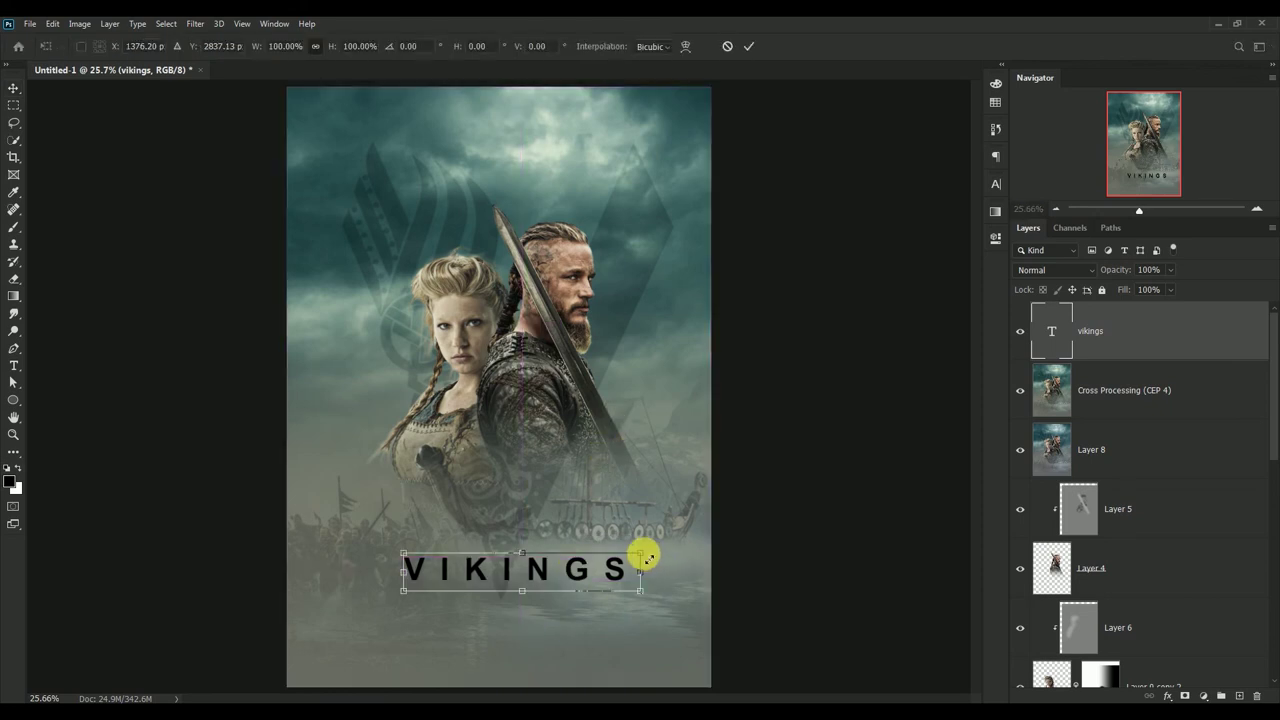
drag(641, 555, 703, 503)
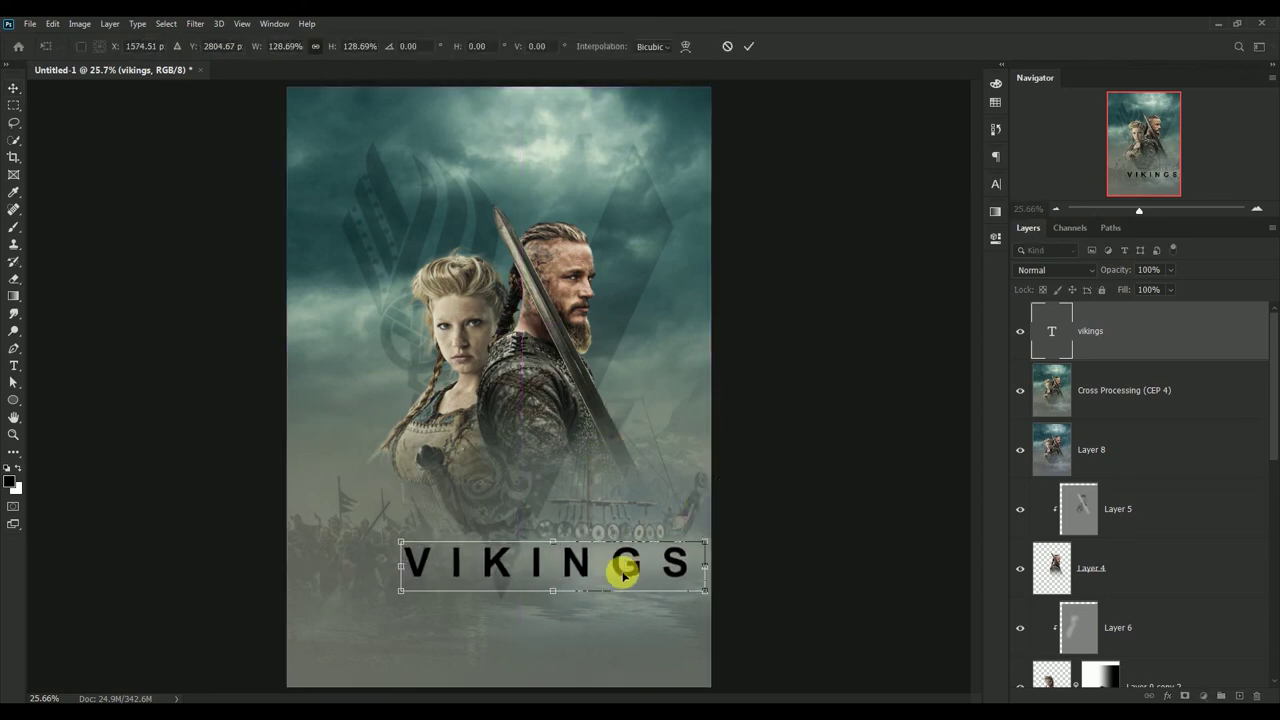
drag(623, 572, 573, 576)
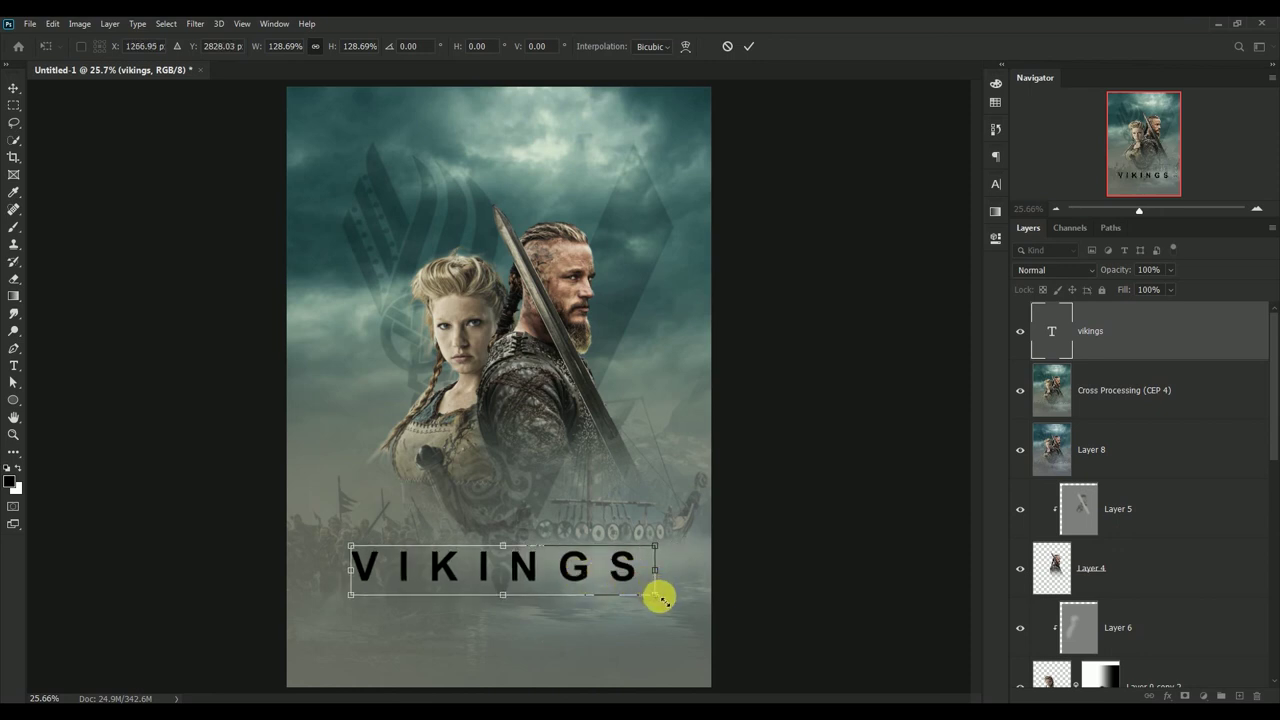
drag(660, 598, 672, 596)
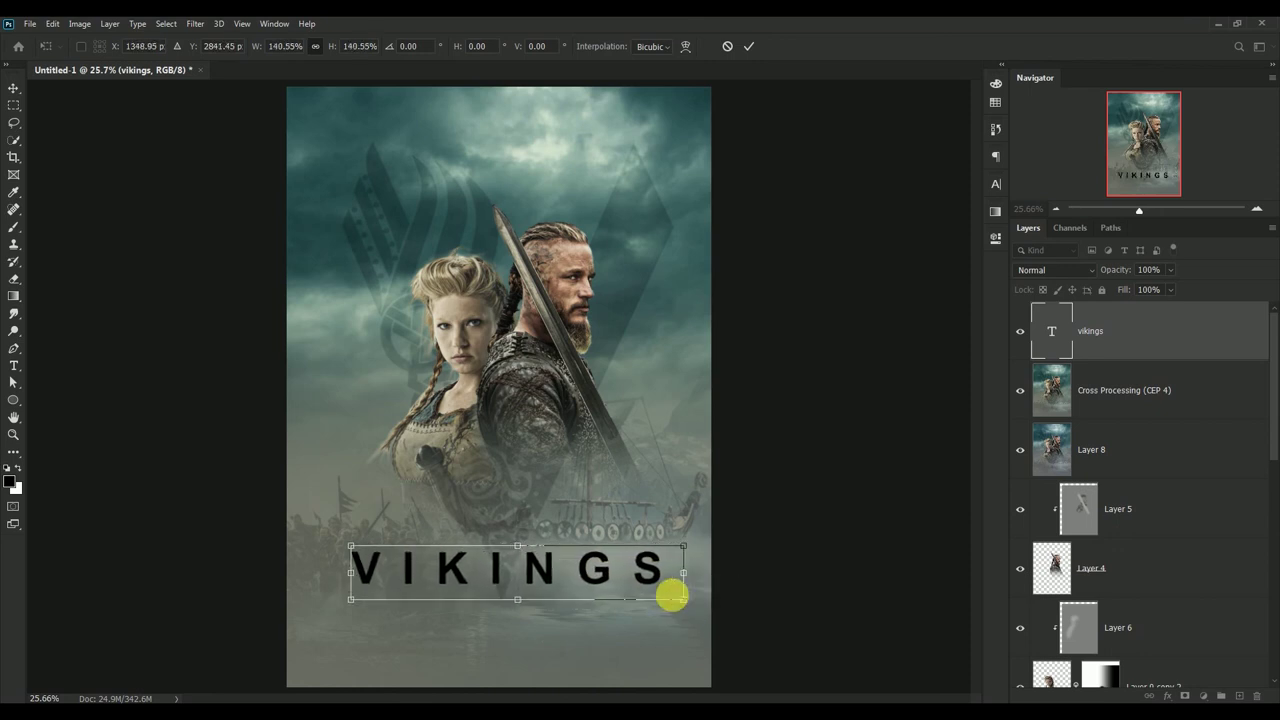
drag(606, 571, 598, 588)
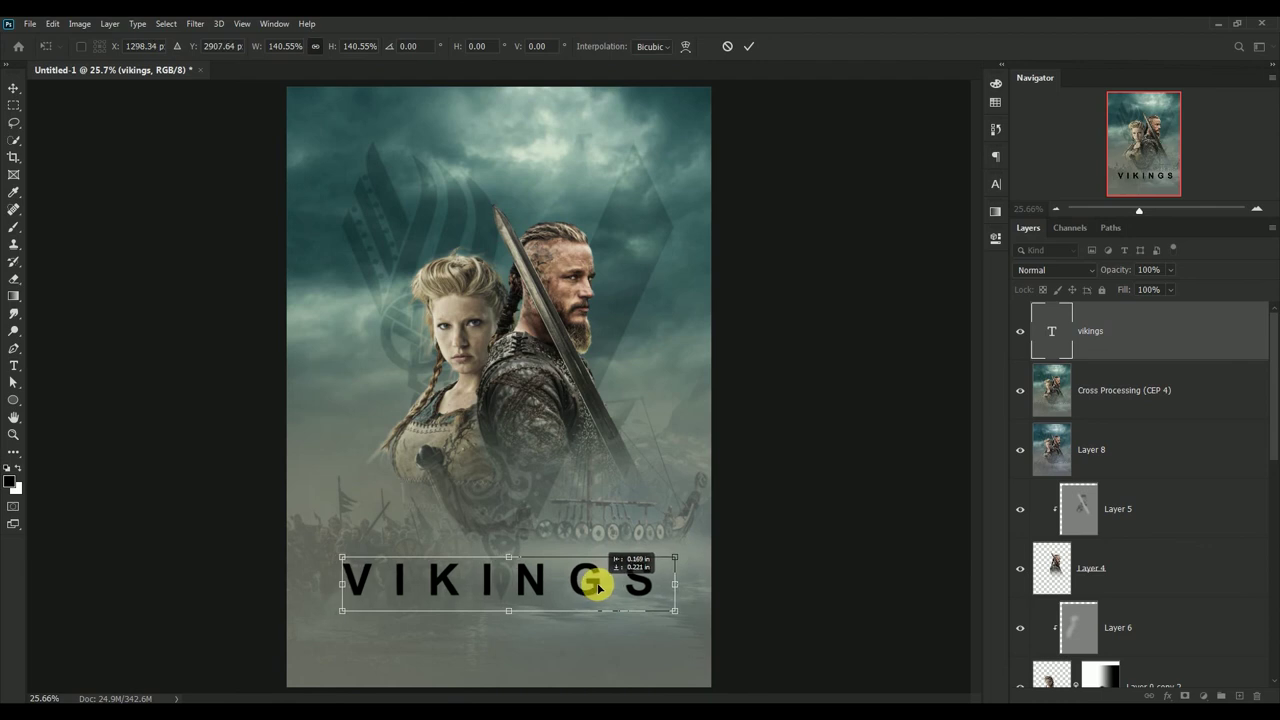
click(750, 46)
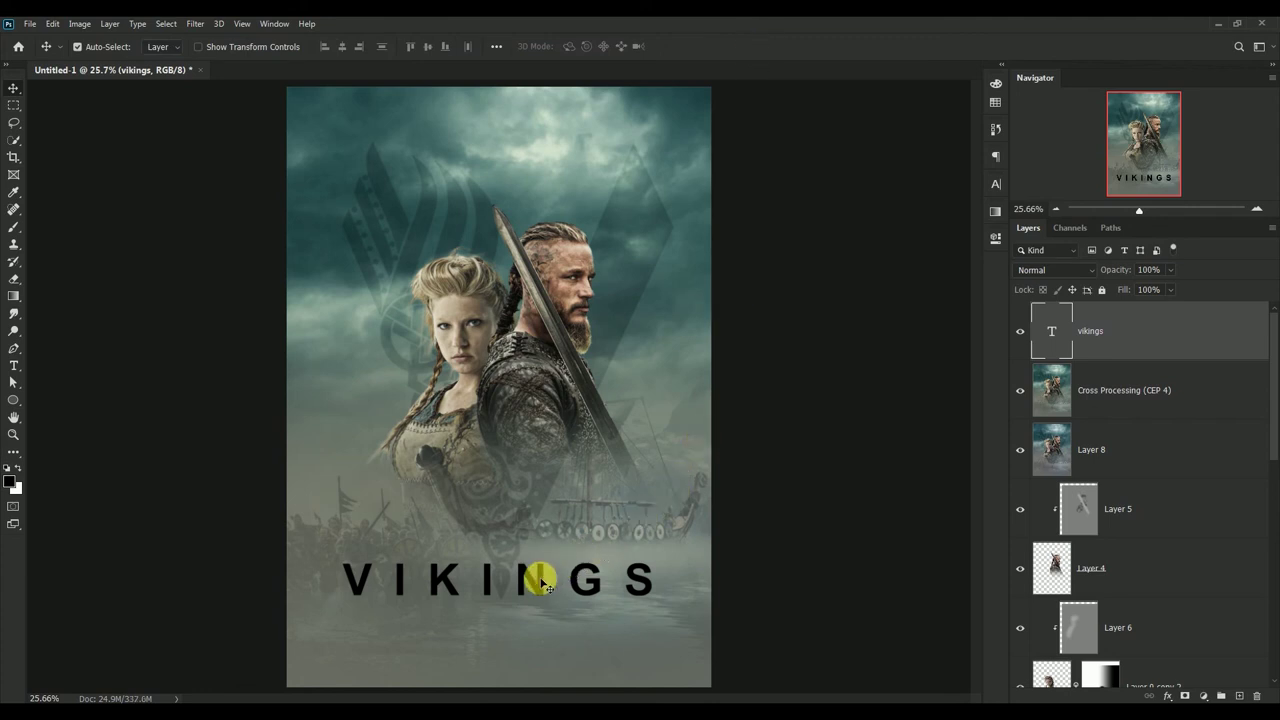
drag(541, 585, 543, 609)
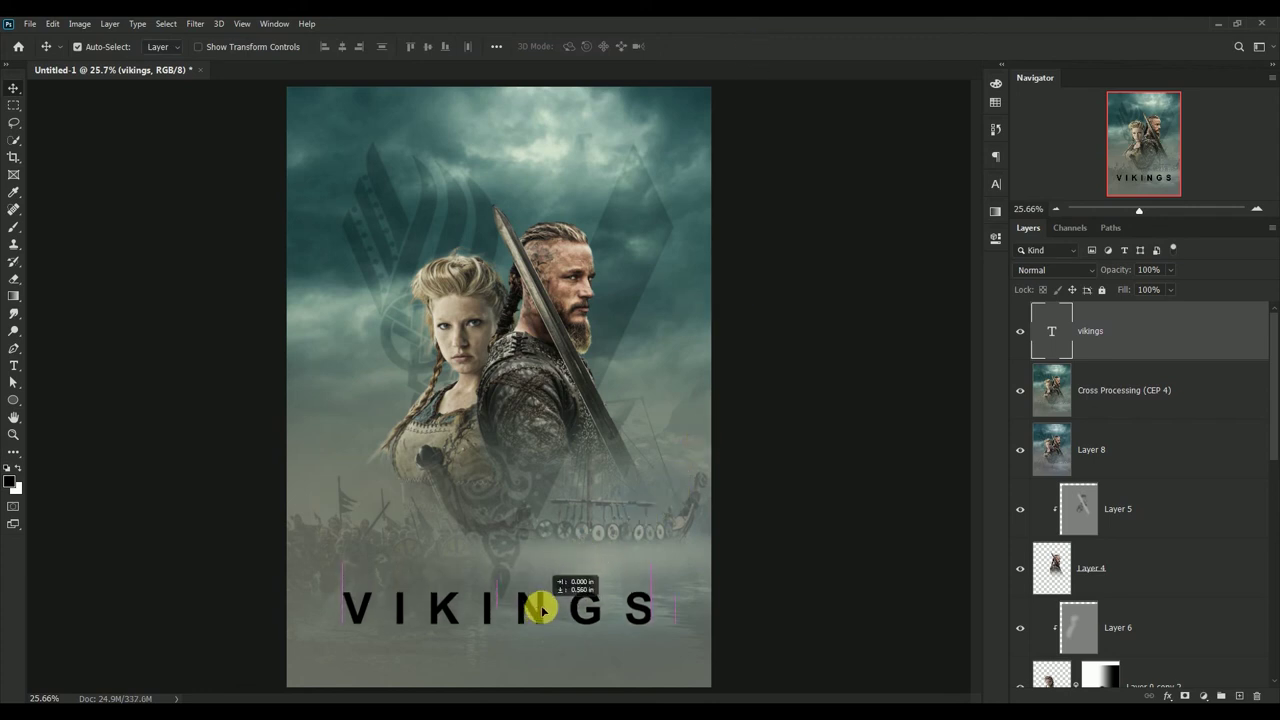
drag(541, 610, 543, 614)
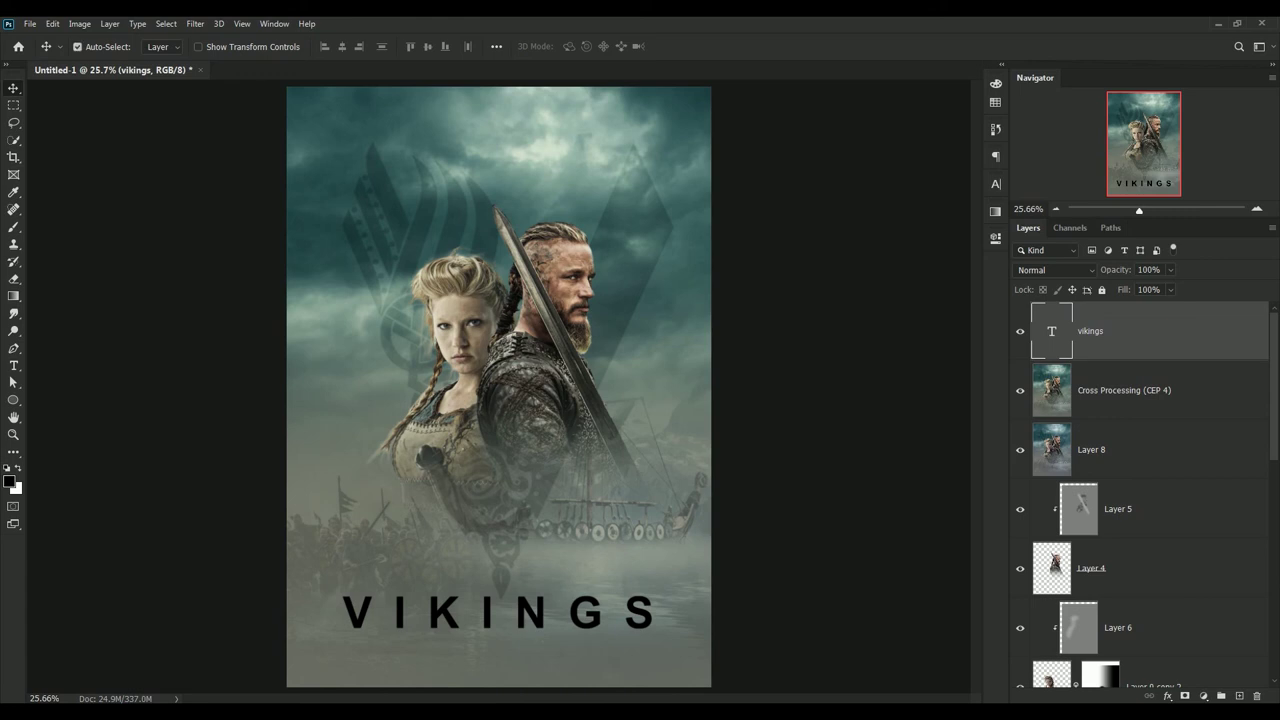
- Give the vikings text layer a black drop shadow at 90°, 7 px distance, 6 px size
double_click(1165, 335)
click(775, 505)
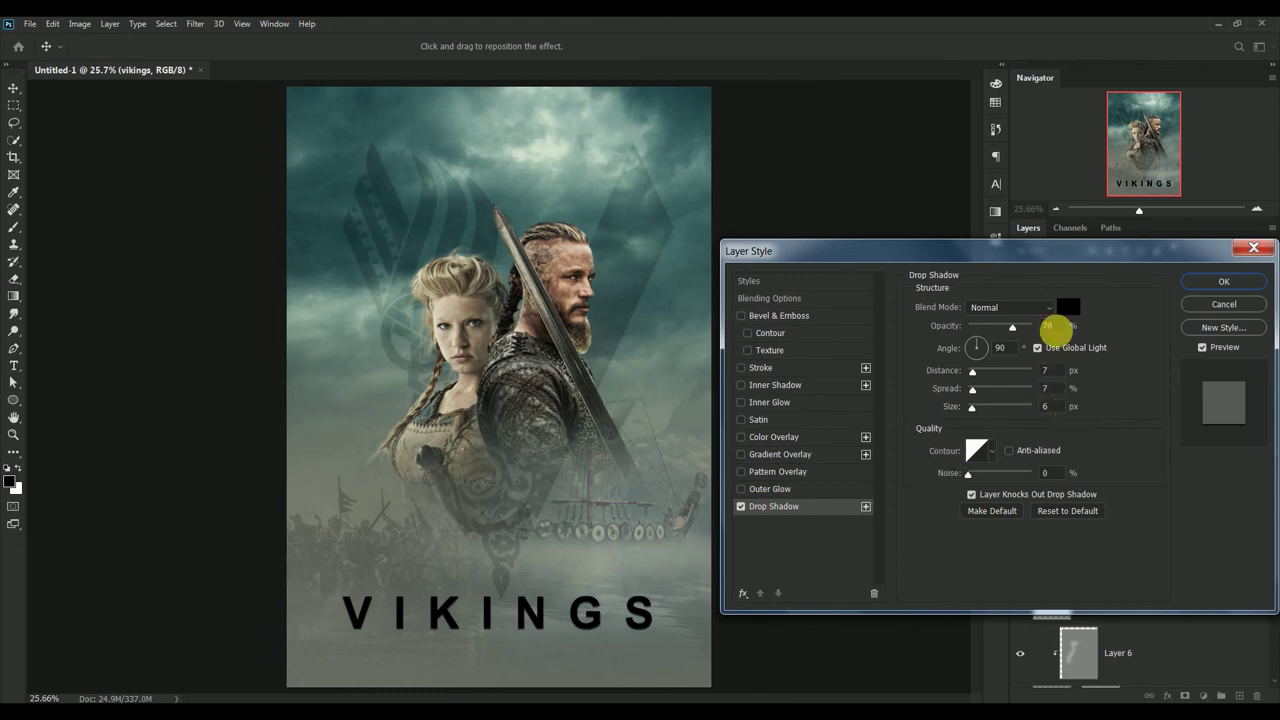
click(1223, 281)
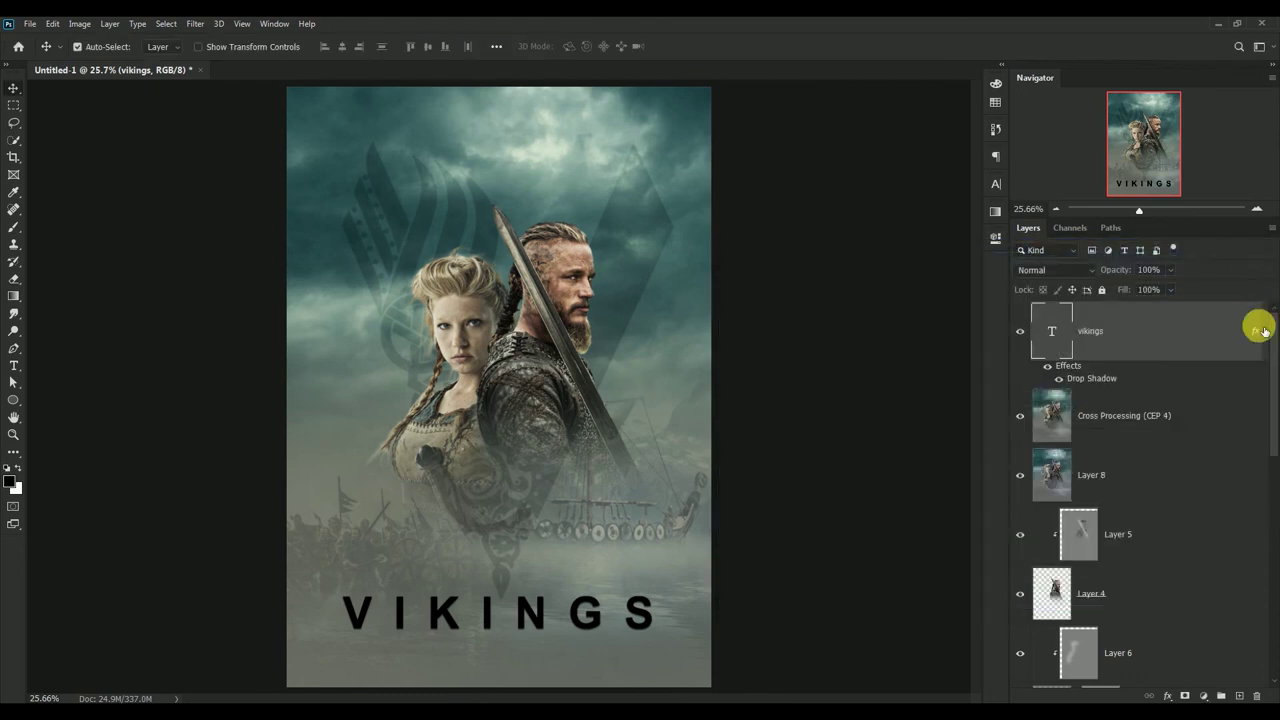
click(1266, 338)
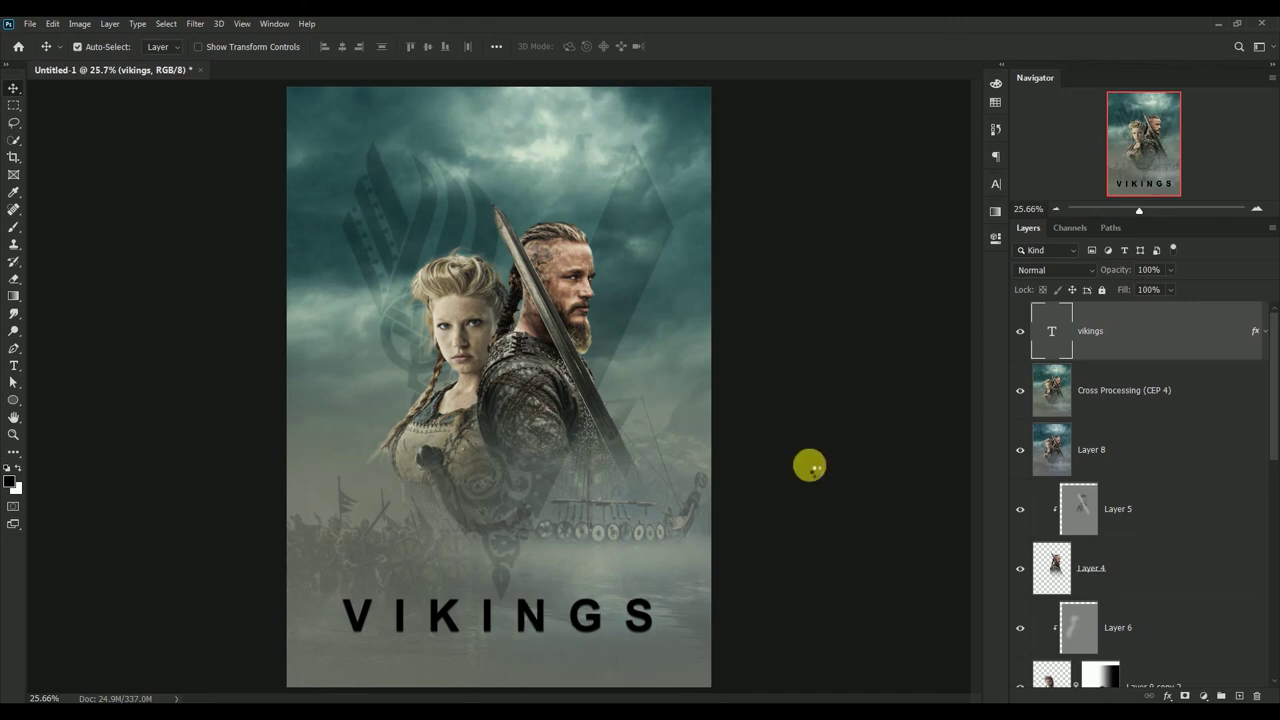
- Nudge the VIKINGS title a few pixels lower and zoom out to review the finished poster
key(shift+Down)
key(shift+Down)
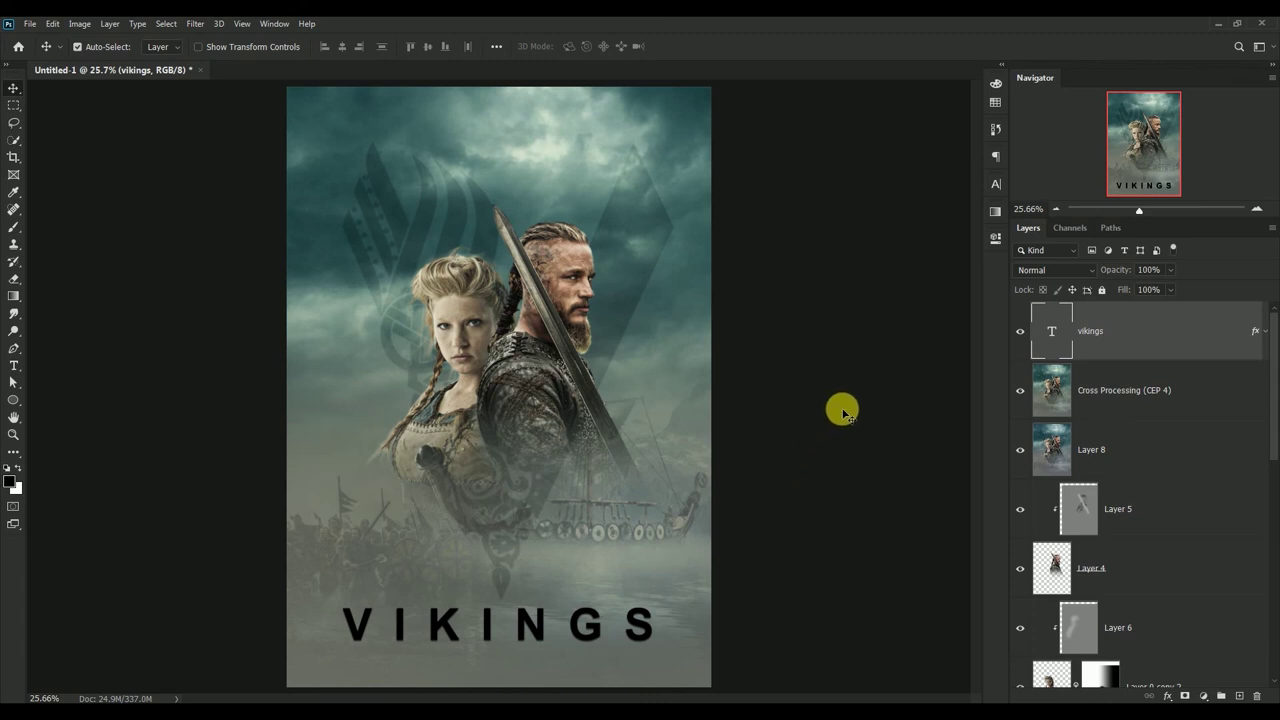
key(ctrl+minus)
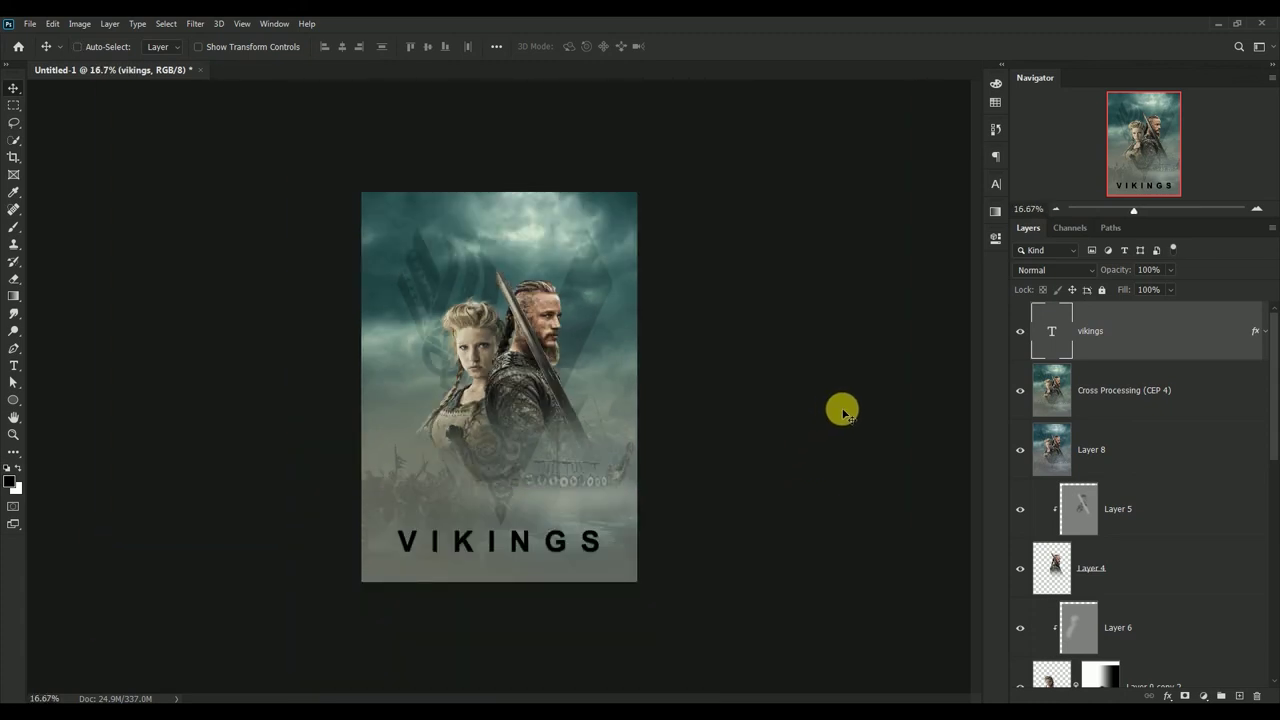
key(ctrl+plus)
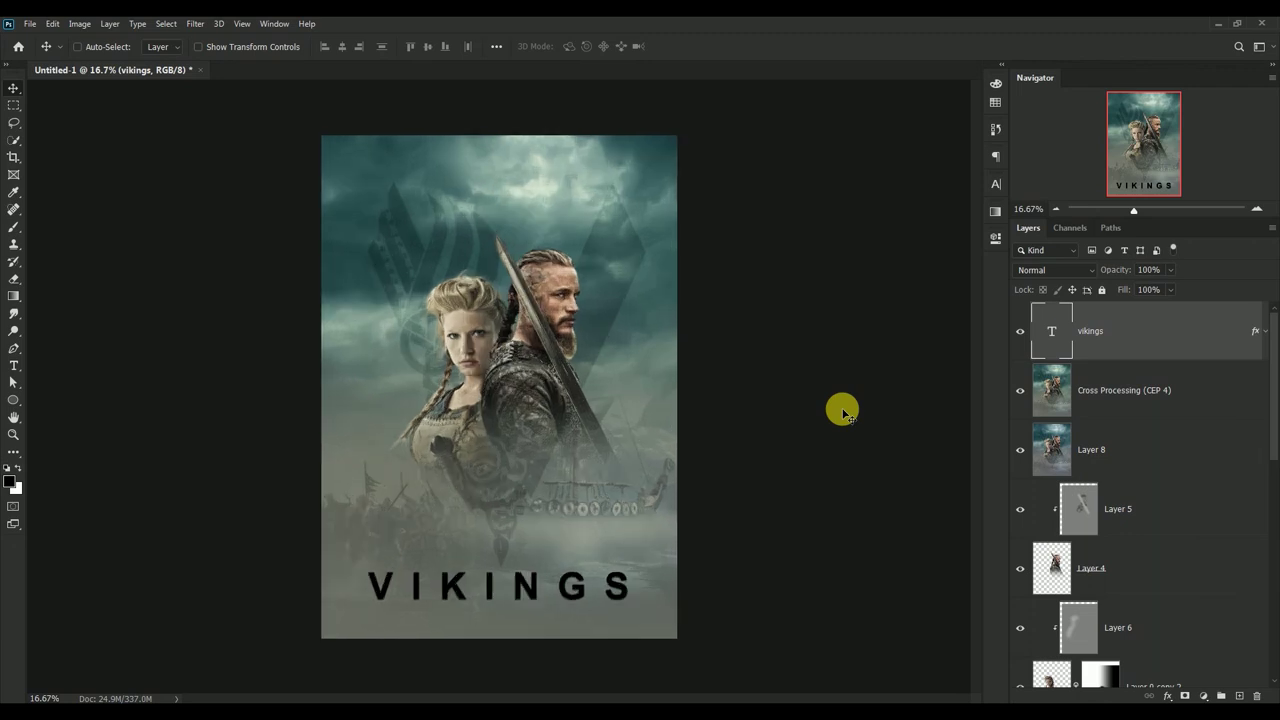